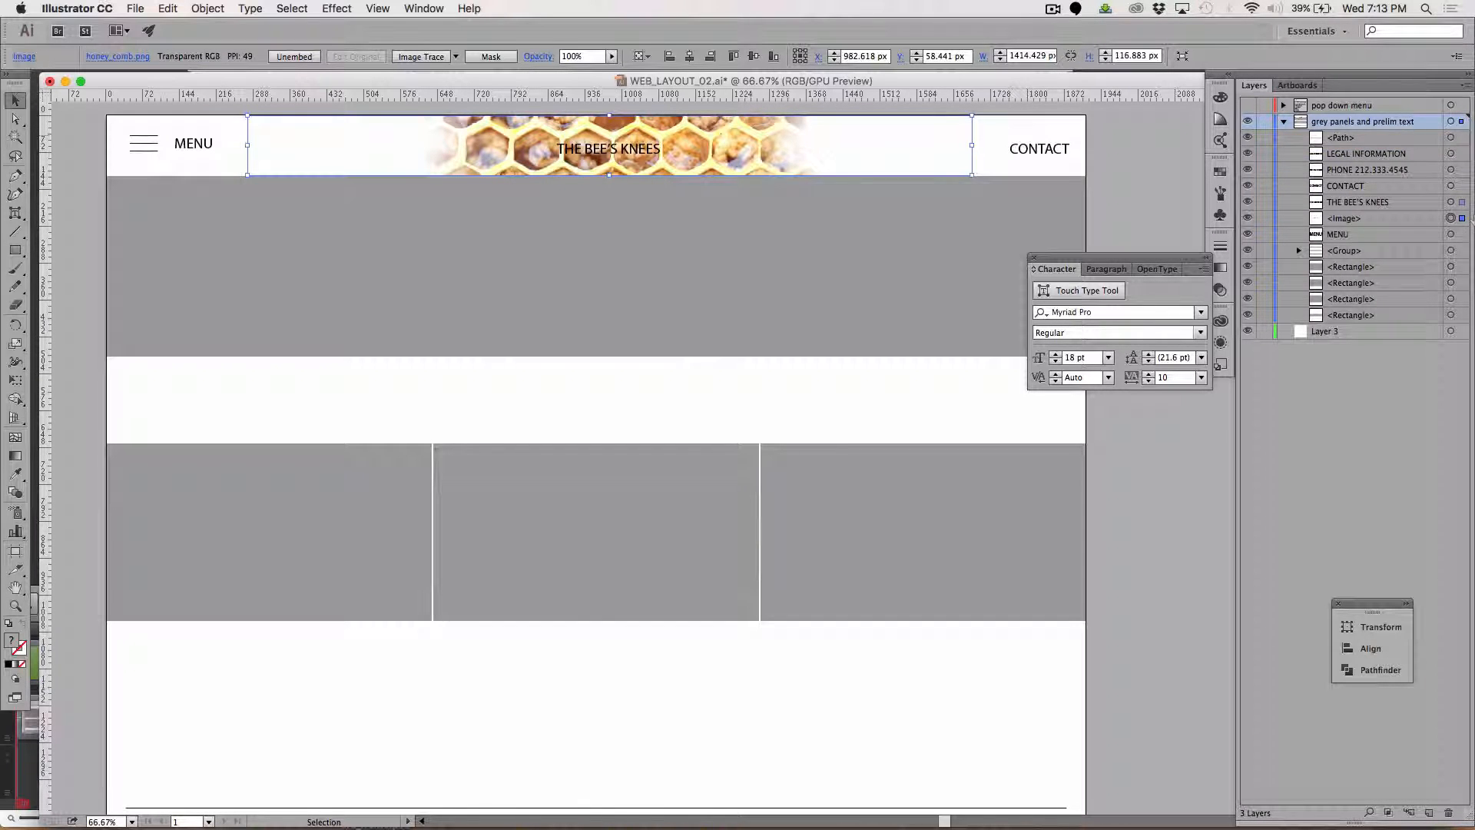
Move the selected honeycomb image onto Layer 3, rename that layer Photos, and save the document.
{"action": "left_click_drag", "start_coordinate": [1461, 336], "coordinate": [1460, 337]}
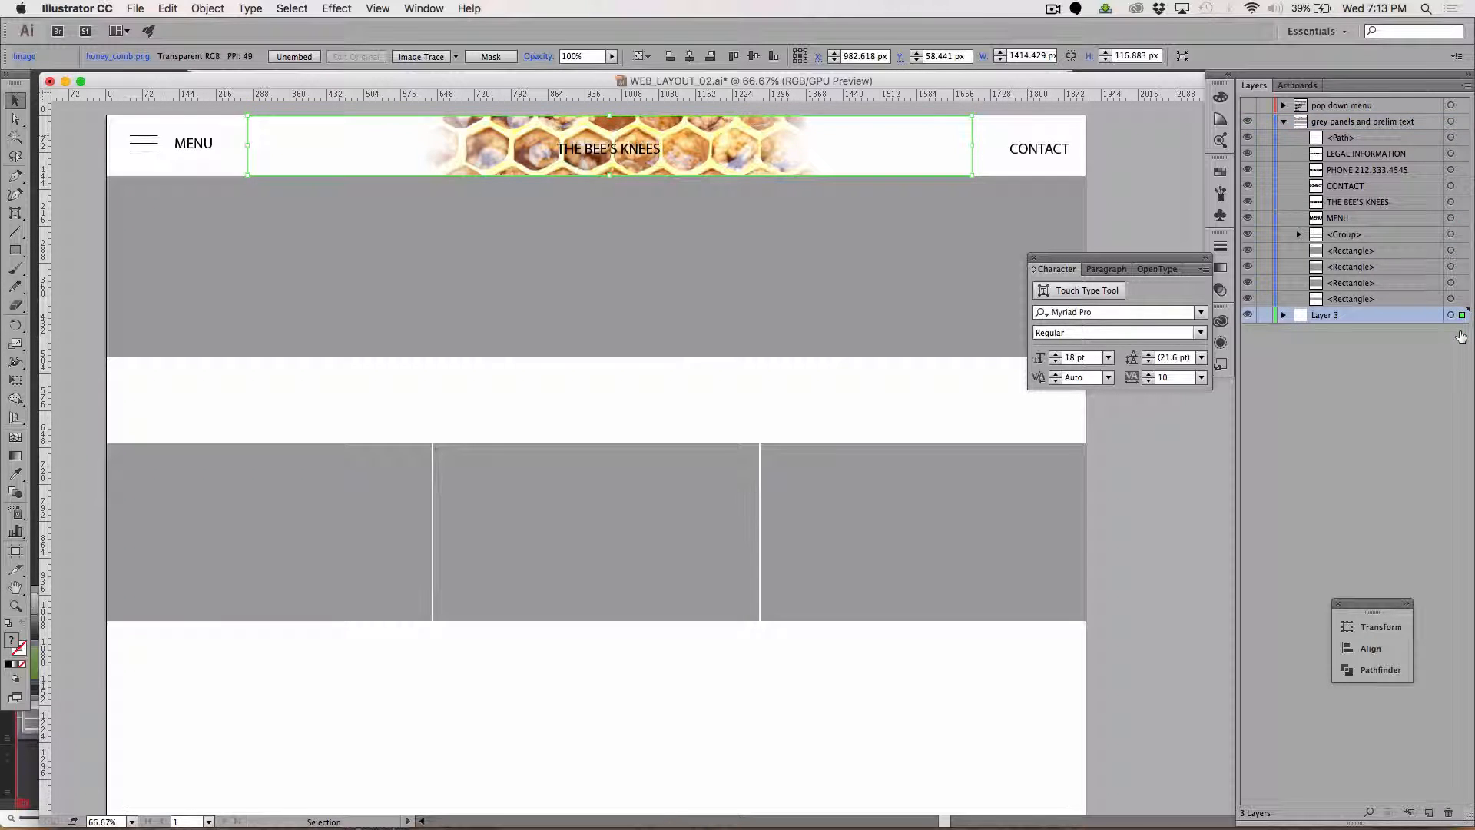
{"action": "double_click", "coordinate": [1324, 315]}
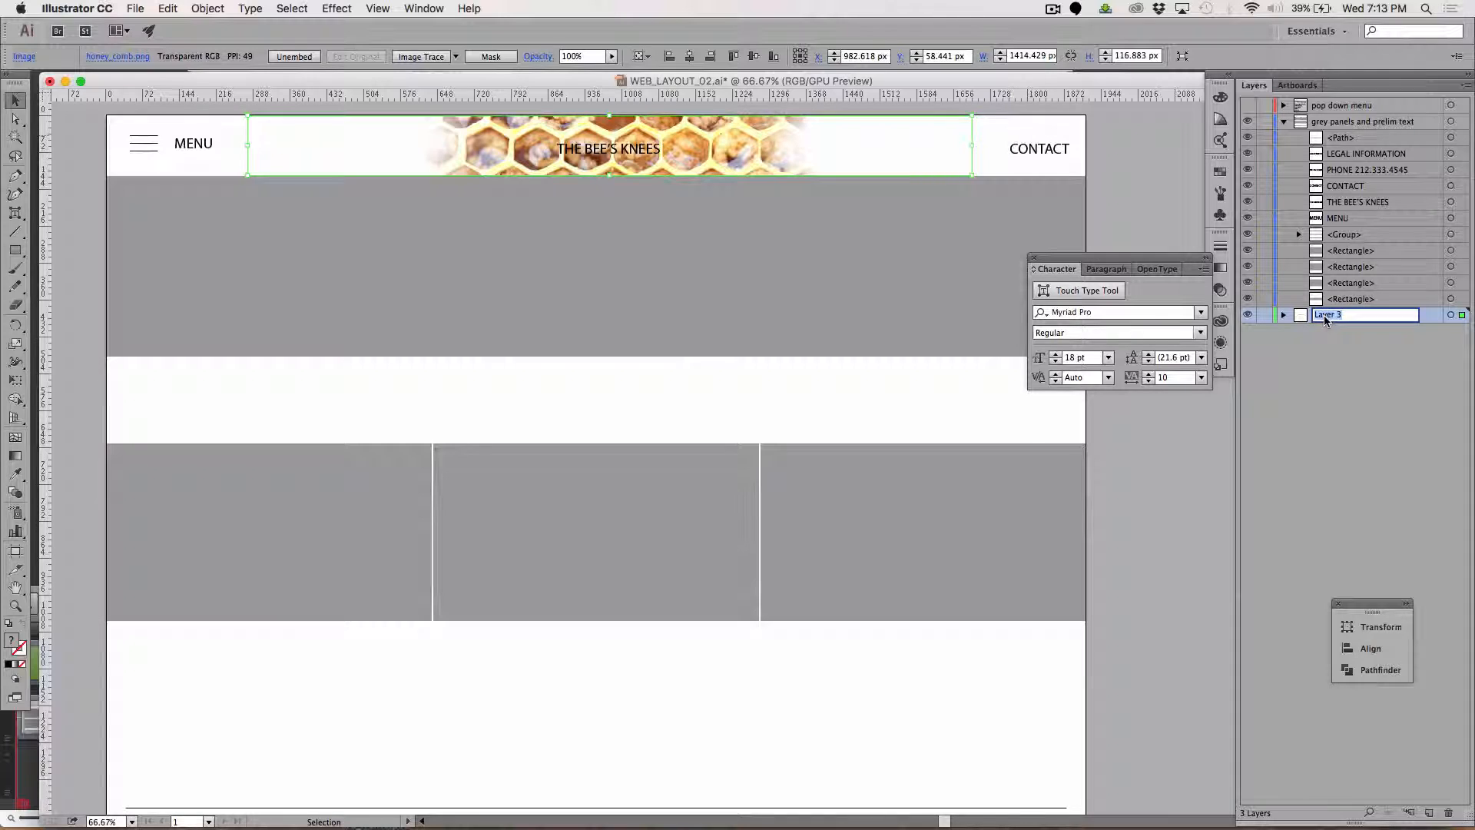
{"action": "type", "text": "Photos"}
{"action": "key", "text": "Return"}
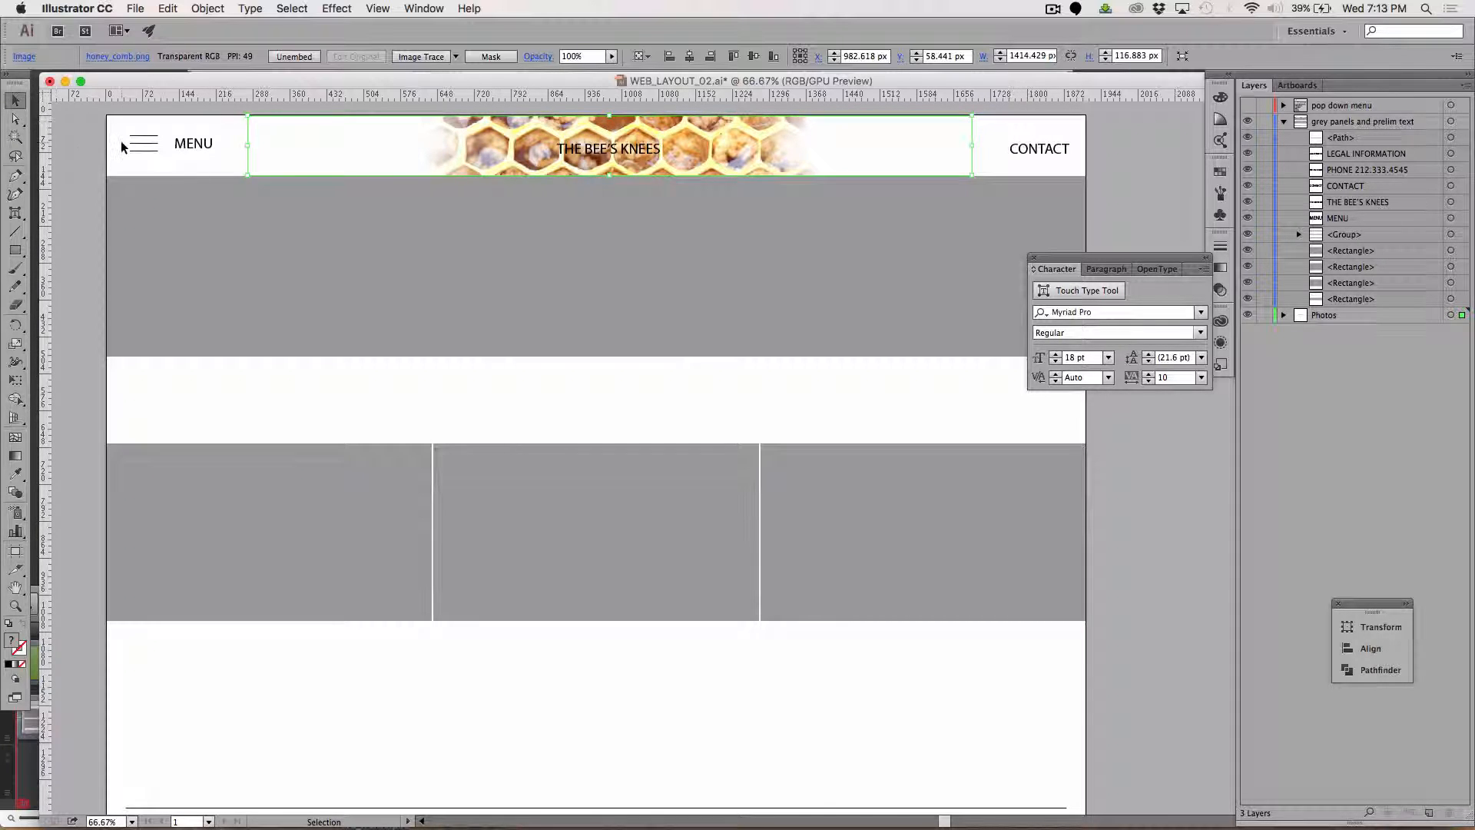
{"action": "key", "text": "super+s"}
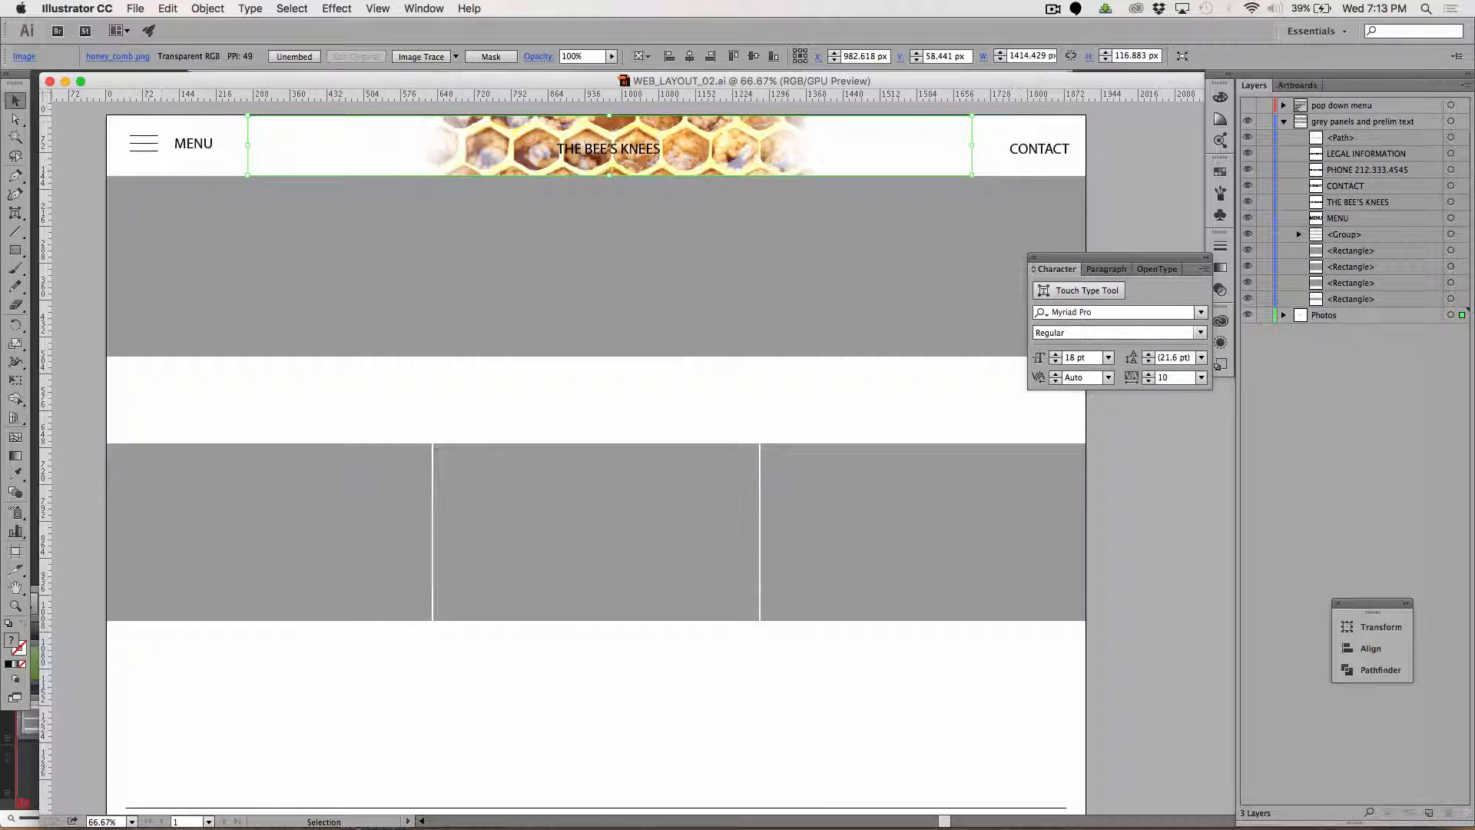
Draw a black rounded rectangle about 502 × 49 px and move it up and right onto the honeycomb header image.
{"action": "left_click_drag", "start_coordinate": [14, 254], "coordinate": [75, 271]}
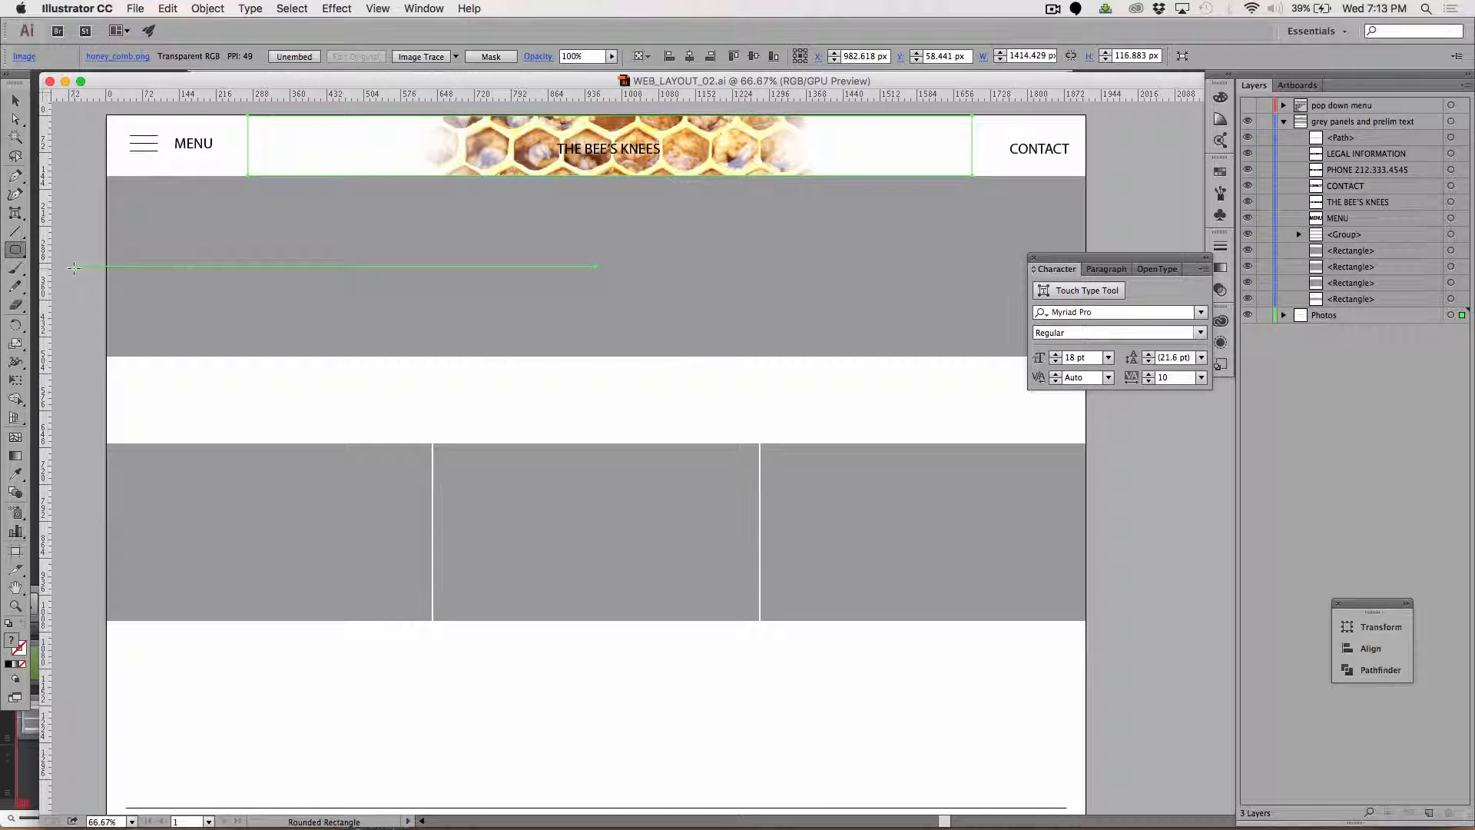
{"action": "left_click_drag", "start_coordinate": [446, 247], "coordinate": [702, 271]}
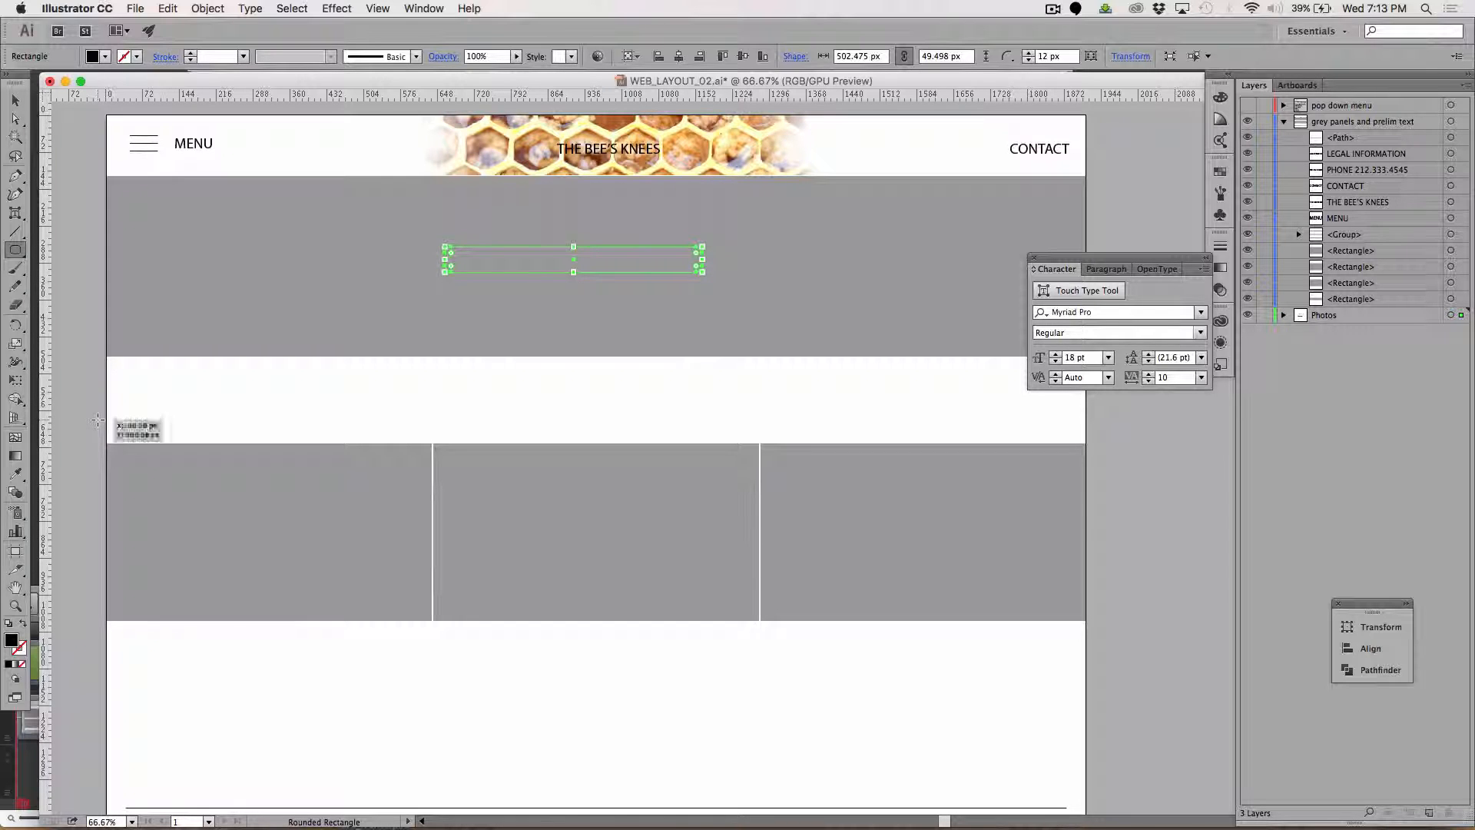
{"action": "key", "text": "shift+Up"}
{"action": "key", "text": "shift+Up"}
{"action": "key", "text": "shift+Up"}
{"action": "key", "text": "shift+Up"}
{"action": "key", "text": "shift+Up"}
{"action": "key", "text": "shift+Up"}
{"action": "key", "text": "shift+Up"}
{"action": "key", "text": "shift+Up"}
{"action": "key", "text": "shift+Up"}
{"action": "key", "text": "shift+Up"}
{"action": "key", "text": "shift+Up"}
{"action": "key", "text": "shift+Up"}
{"action": "key", "text": "shift+Up"}
{"action": "key", "text": "shift+Up"}
{"action": "key", "text": "shift+Up"}
{"action": "key", "text": "shift+Up"}
{"action": "key", "text": "shift+Up"}
{"action": "key", "text": "shift+Up"}
{"action": "key", "text": "shift+Up"}
{"action": "key", "text": "shift+Up"}
{"action": "key", "text": "shift+Up"}
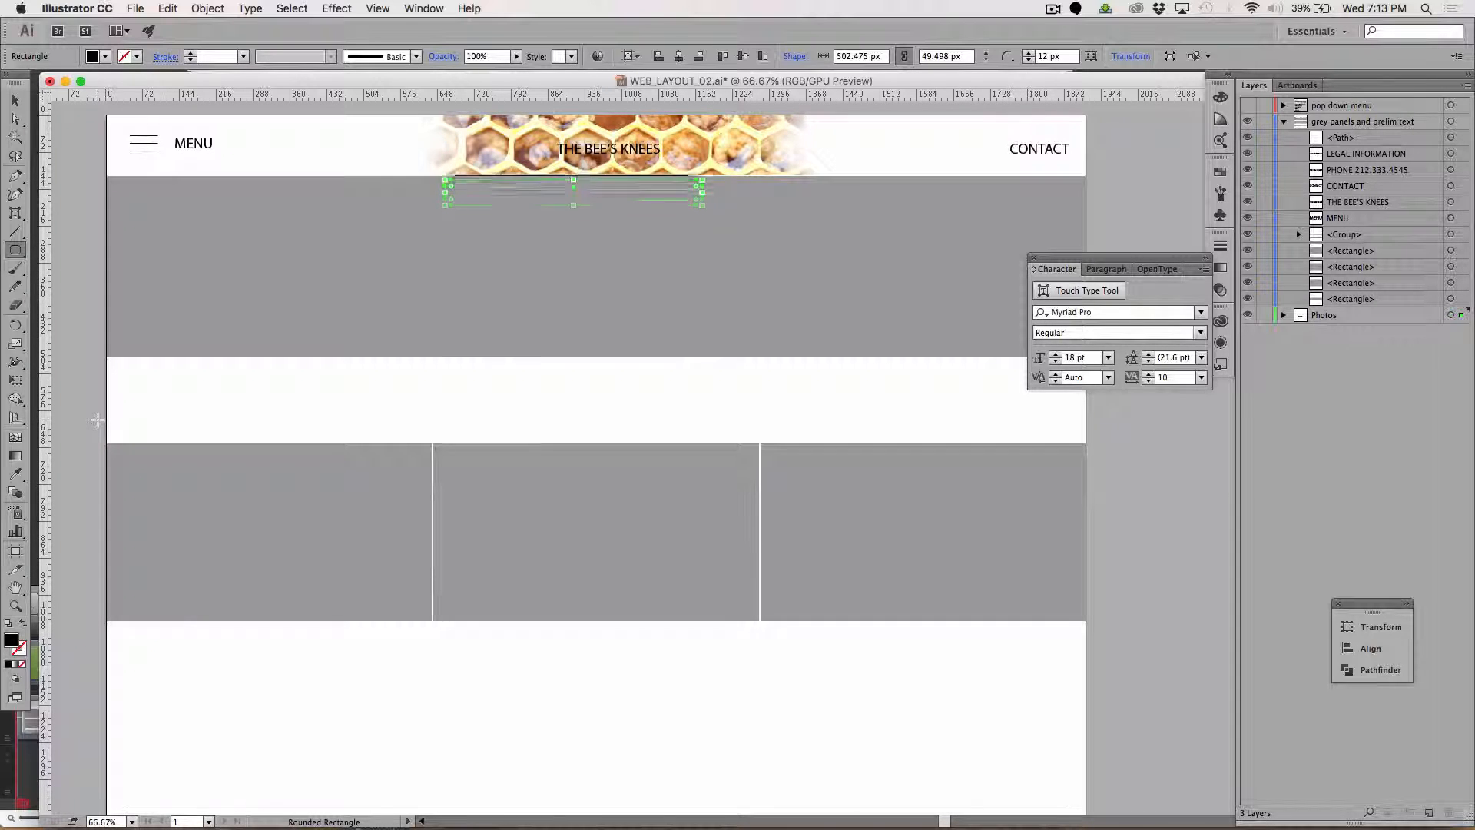
{"action": "key", "text": "shift+Right"}
{"action": "key", "text": "shift+Right"}
{"action": "key", "text": "shift+Right"}
{"action": "key", "text": "shift+Right"}
{"action": "key", "text": "shift+Right"}
{"action": "key", "text": "shift+Right"}
{"action": "key", "text": "shift+Right"}
{"action": "key", "text": "shift+Right"}
{"action": "key", "text": "shift+Right"}
{"action": "key", "text": "shift+Right"}
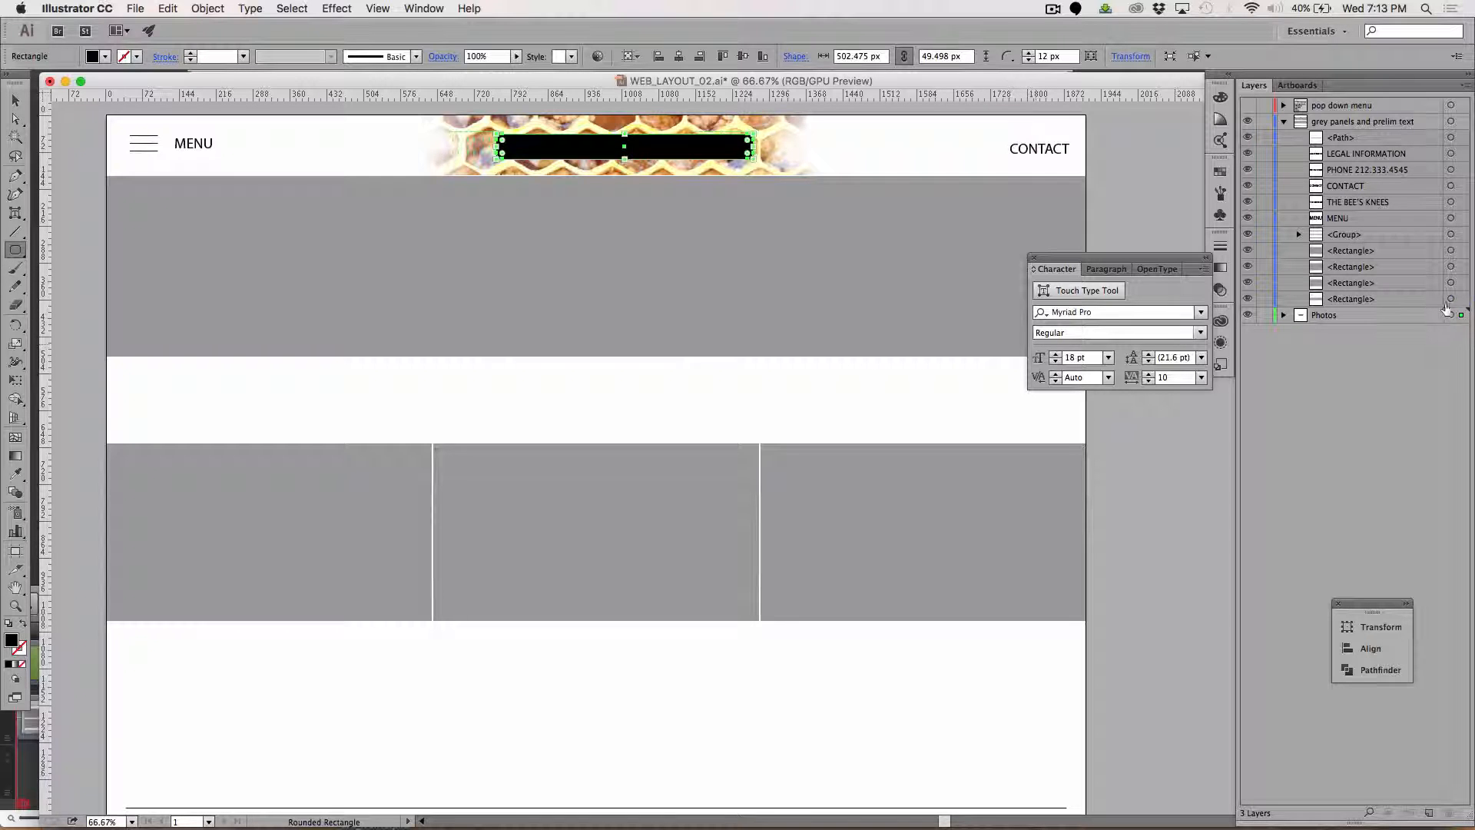
Move the rounded rectangle into the grey panels and prelim text layer below the header text and fill it with FFFFFF.
{"action": "left_click_drag", "start_coordinate": [1415, 296], "coordinate": [1407, 287]}
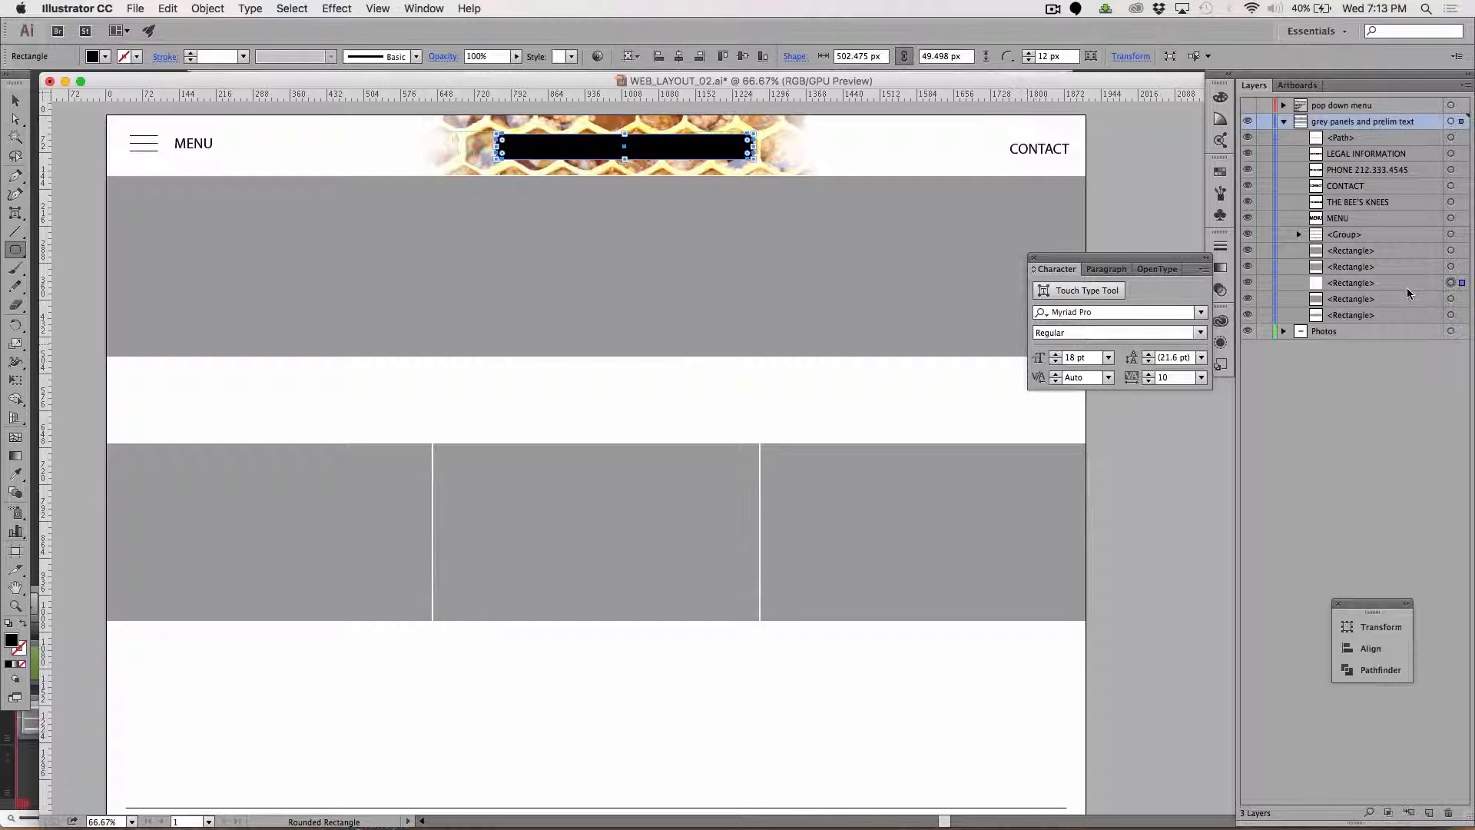
{"action": "double_click", "coordinate": [12, 643]}
{"action": "type", "text": "FFFFFF"}
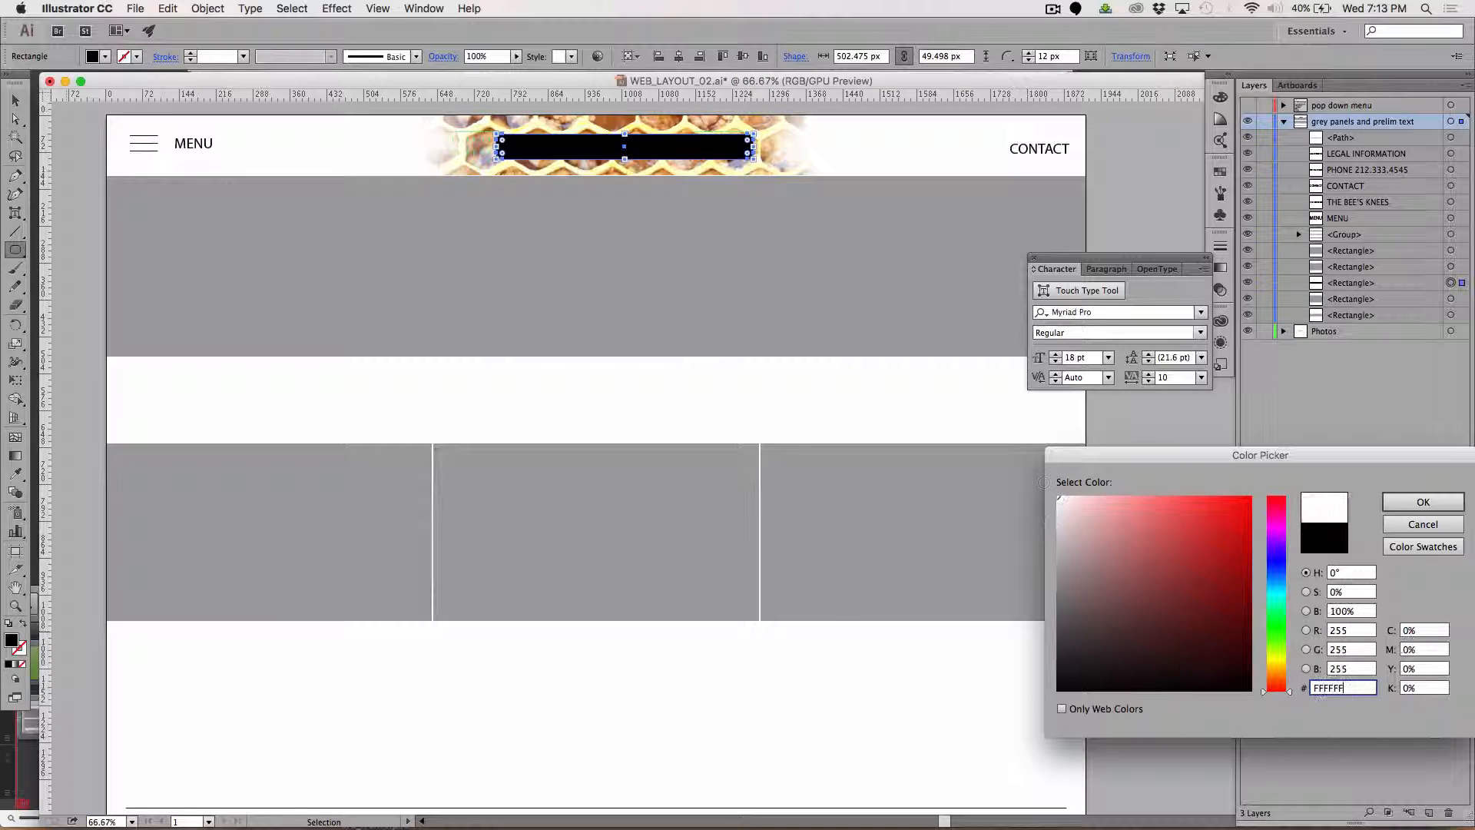
{"action": "key", "text": "Return"}
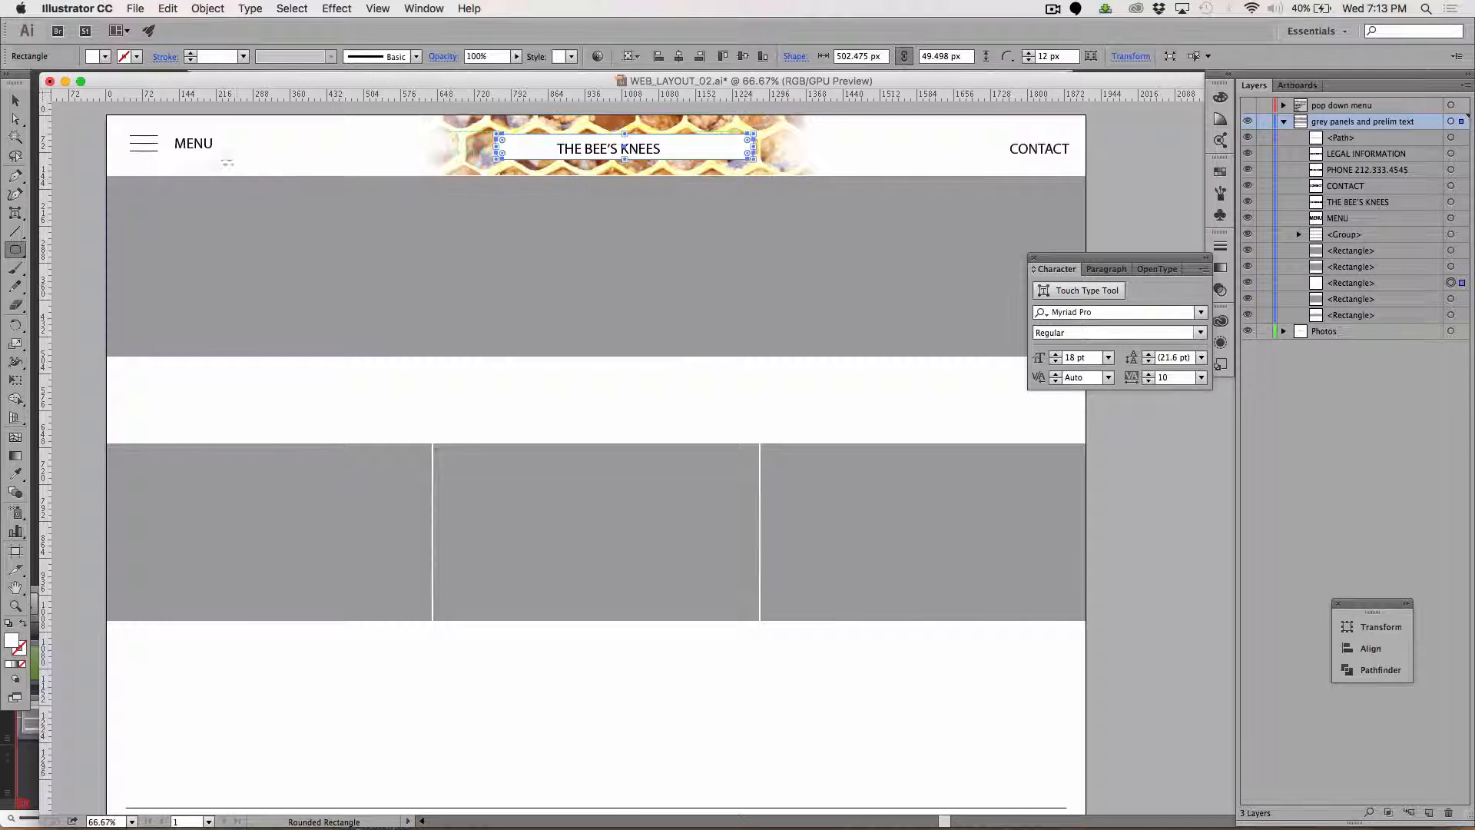
Increase the white rectangle's corner radius to 24.75 px so both ends are fully rounded.
{"action": "key", "text": "z"}
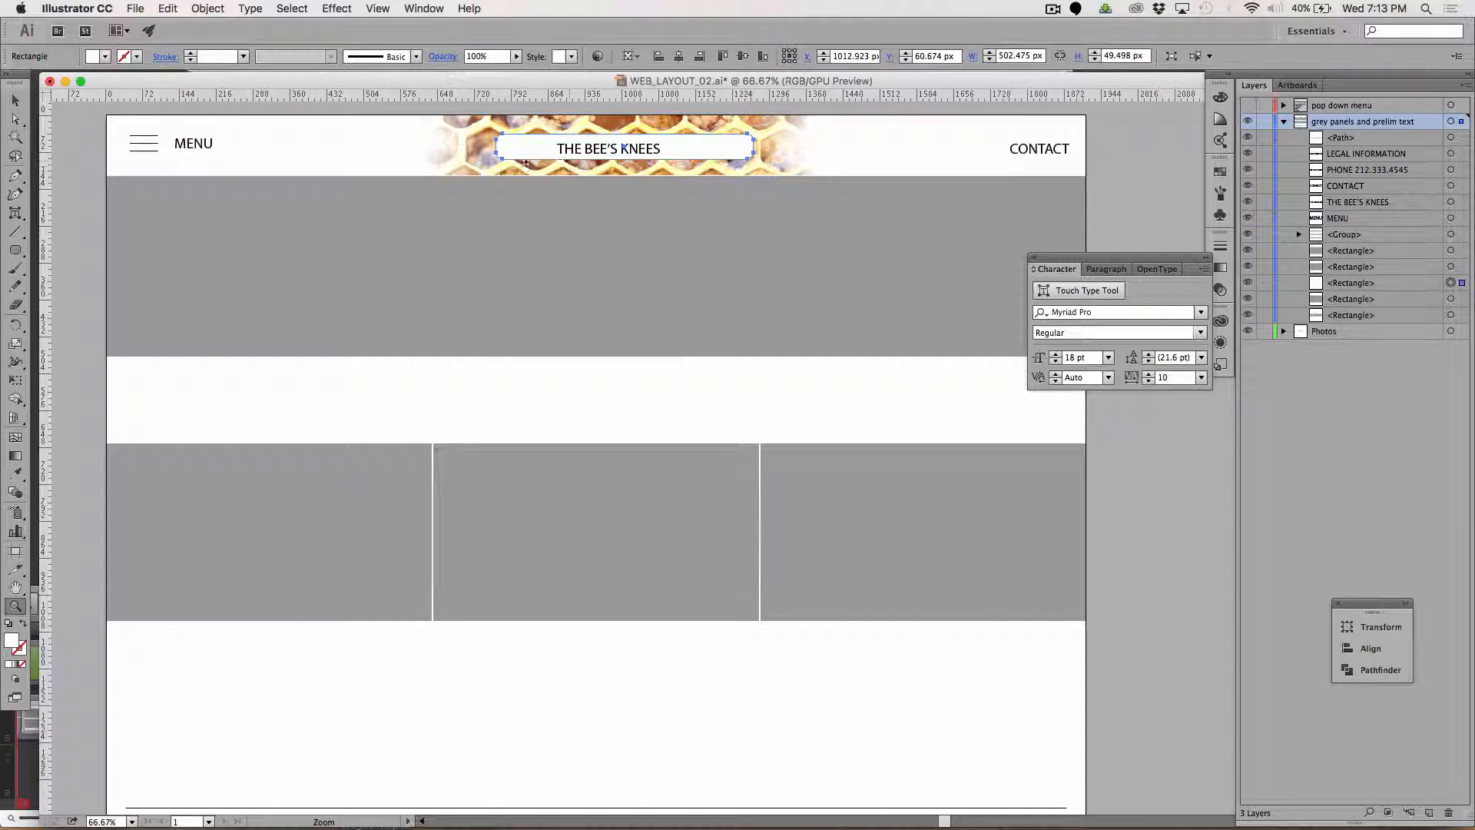
{"action": "left_click", "coordinate": [517, 158]}
{"action": "left_click_drag", "start_coordinate": [748, 377], "coordinate": [755, 390]}
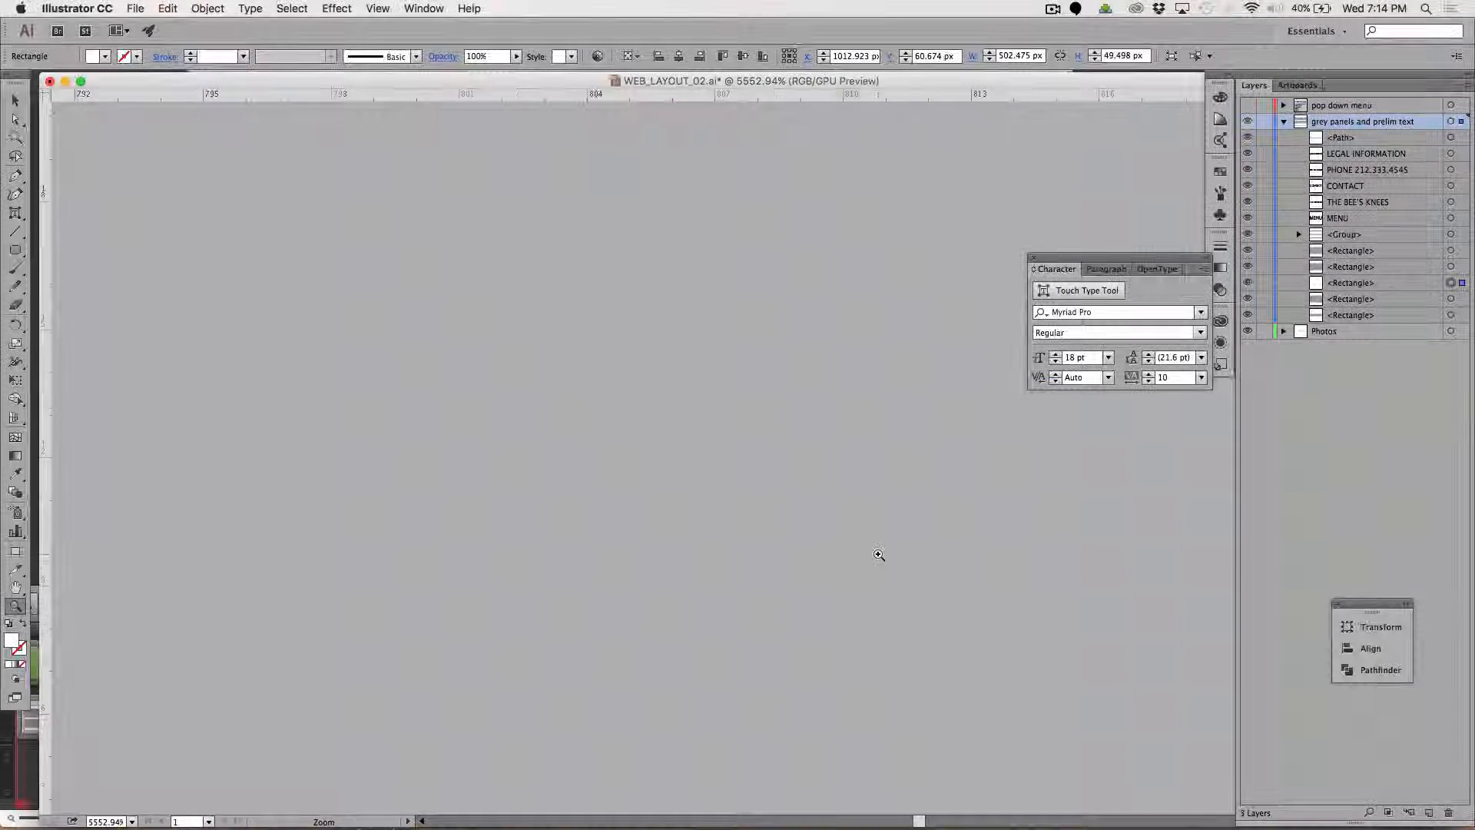
{"action": "scroll", "coordinate": [879, 555], "scroll_direction": "right", "scroll_amount": 3}
{"action": "scroll", "coordinate": [875, 544], "scroll_direction": "down", "scroll_amount": 2}
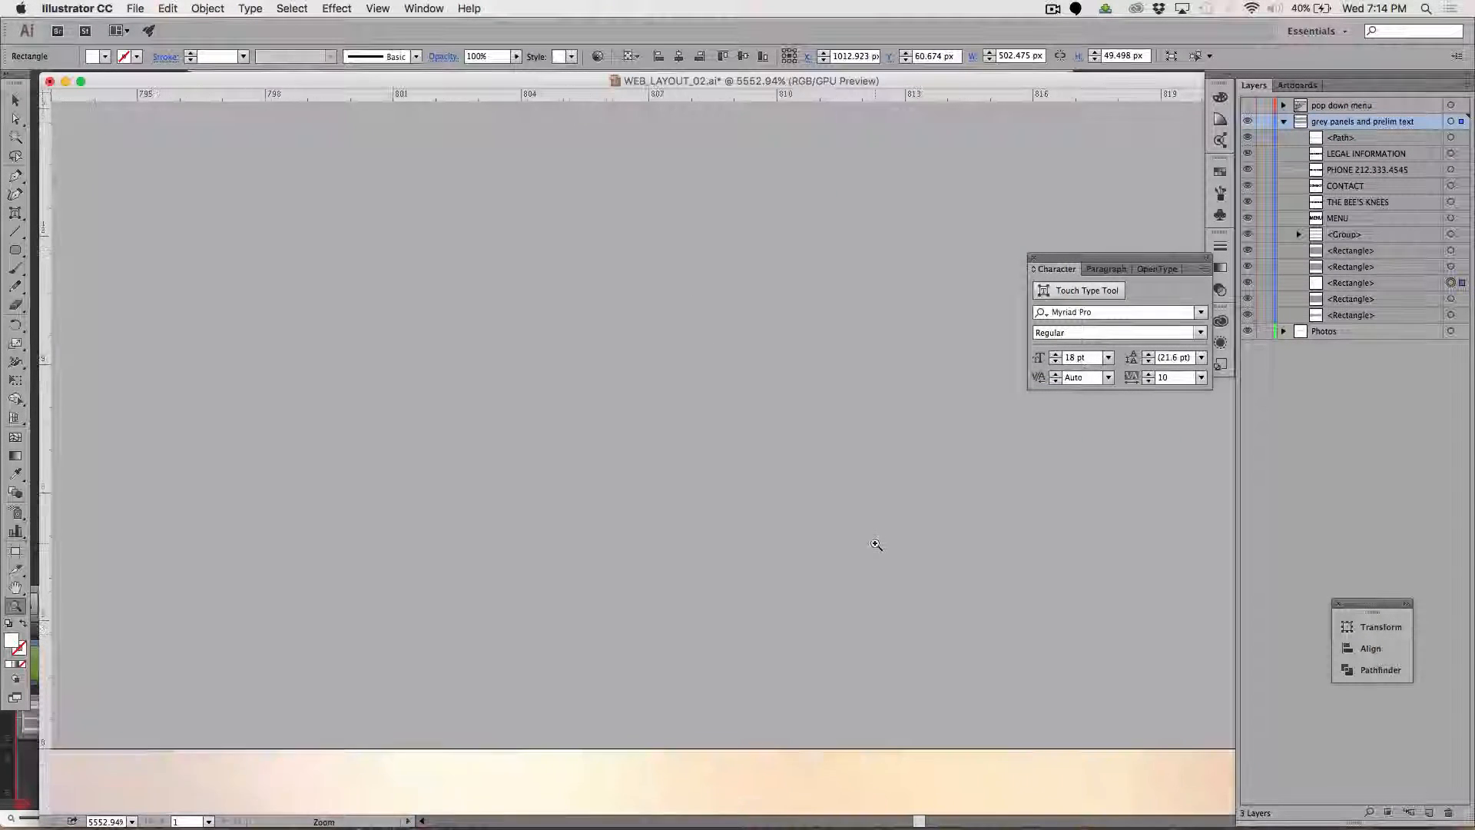
{"action": "scroll", "coordinate": [875, 544], "scroll_direction": "down", "scroll_amount": 5}
{"action": "scroll", "coordinate": [875, 544], "scroll_direction": "right", "scroll_amount": 2}
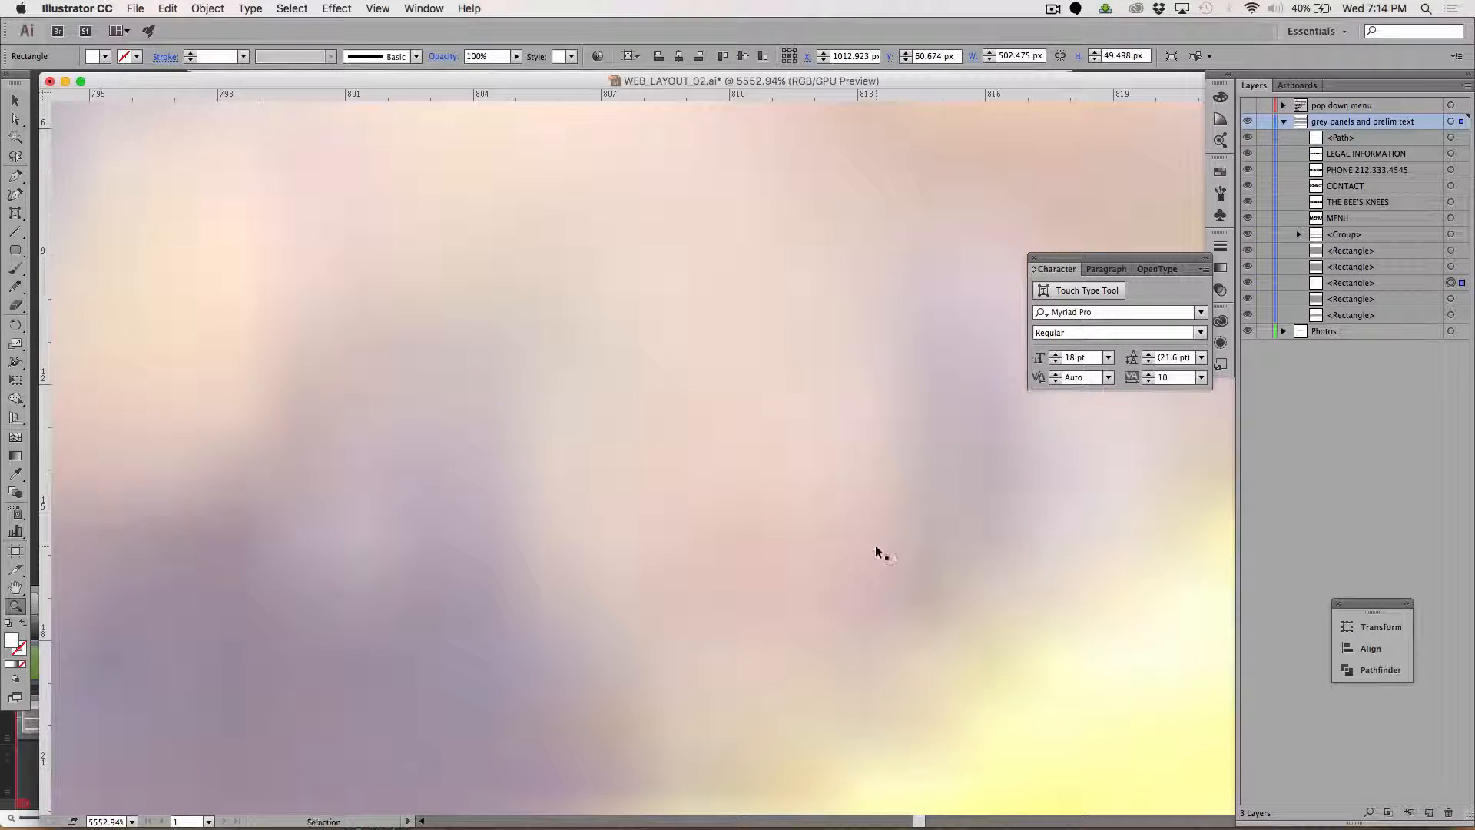
{"action": "scroll", "coordinate": [876, 551], "scroll_direction": "down", "scroll_amount": 6}
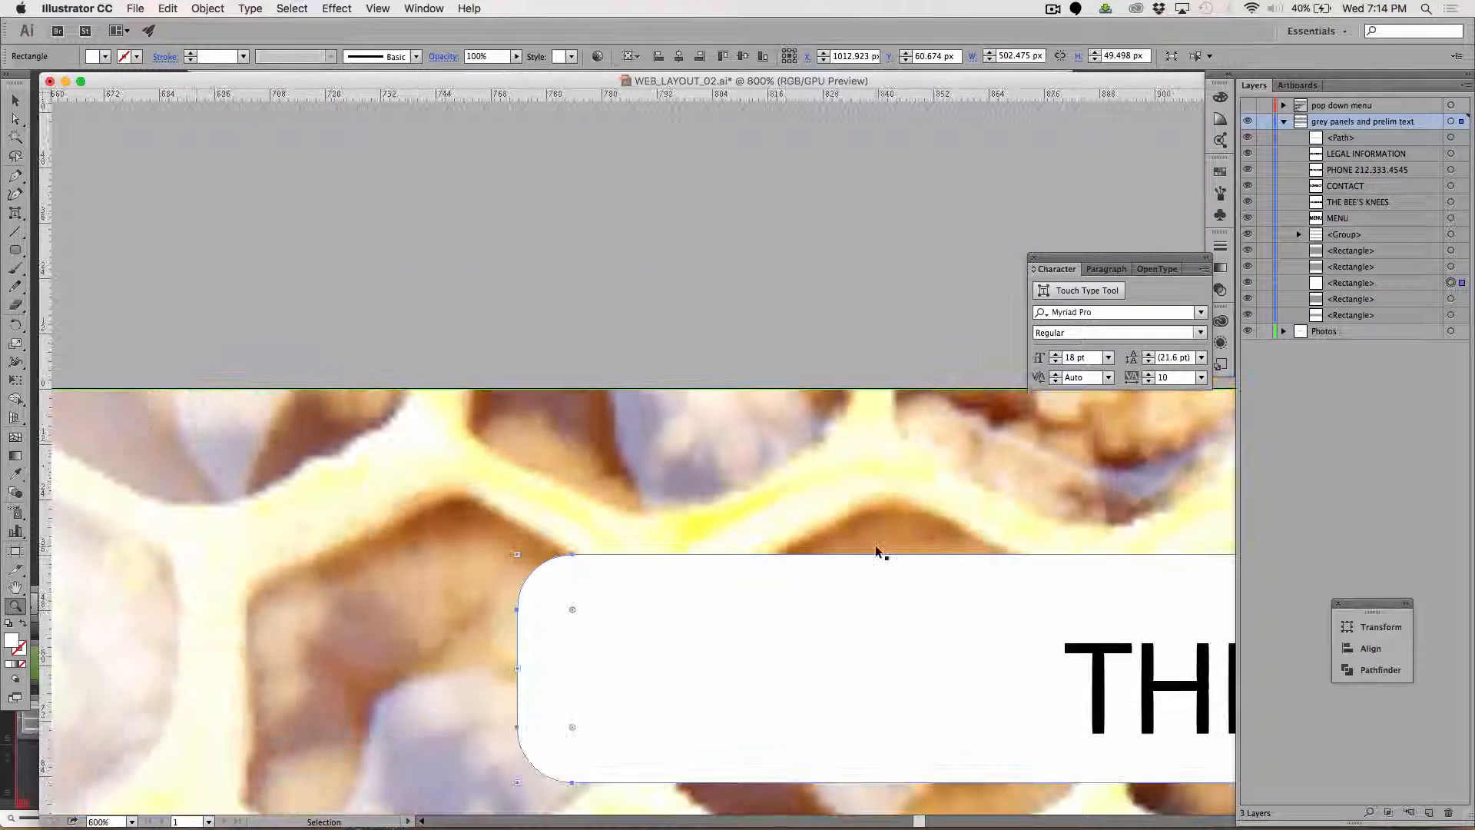
{"action": "left_click_drag", "start_coordinate": [899, 635], "coordinate": [583, 347]}
{"action": "left_click", "coordinate": [17, 101]}
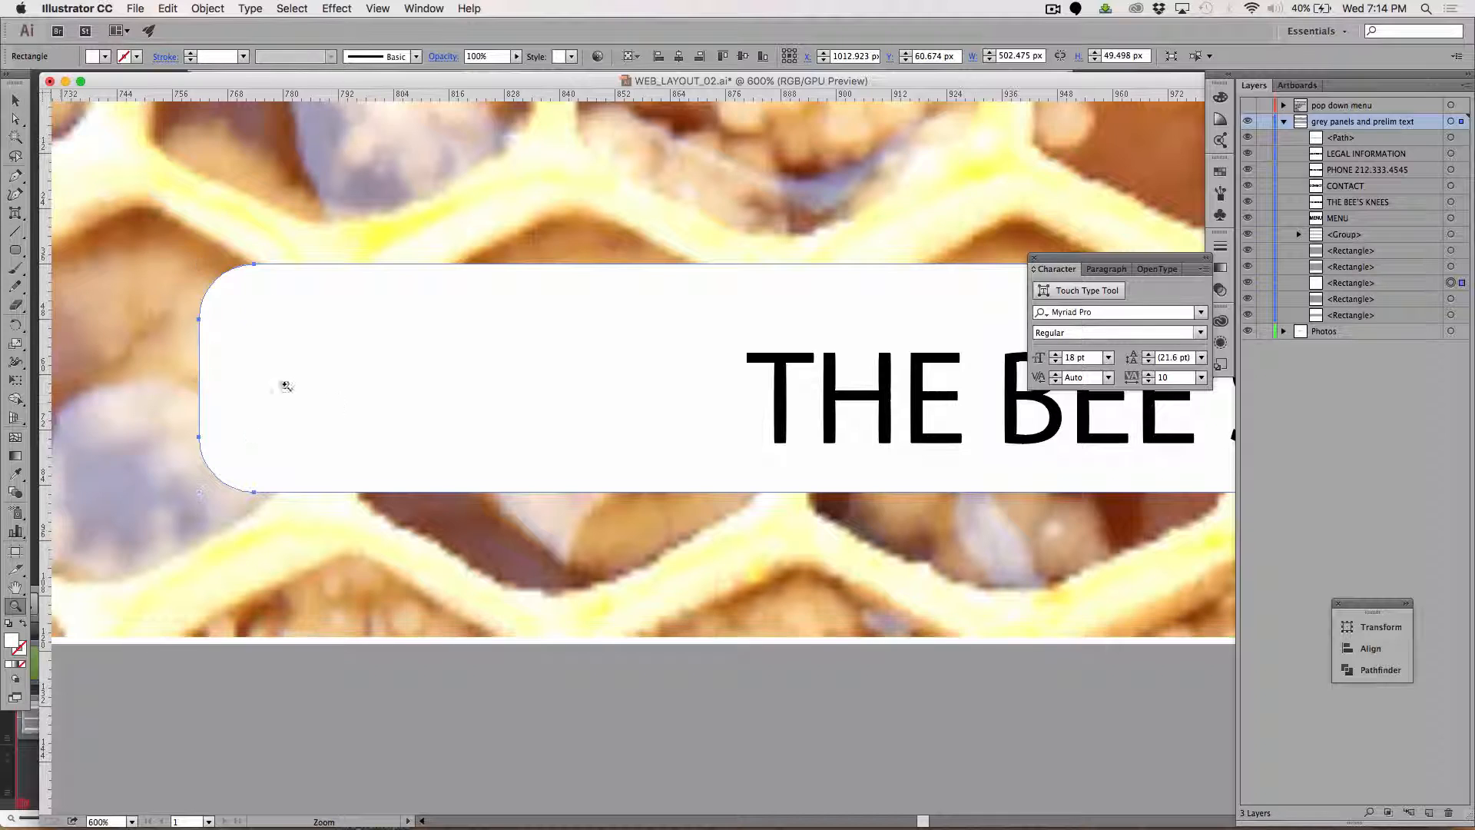
{"action": "left_click", "coordinate": [16, 100]}
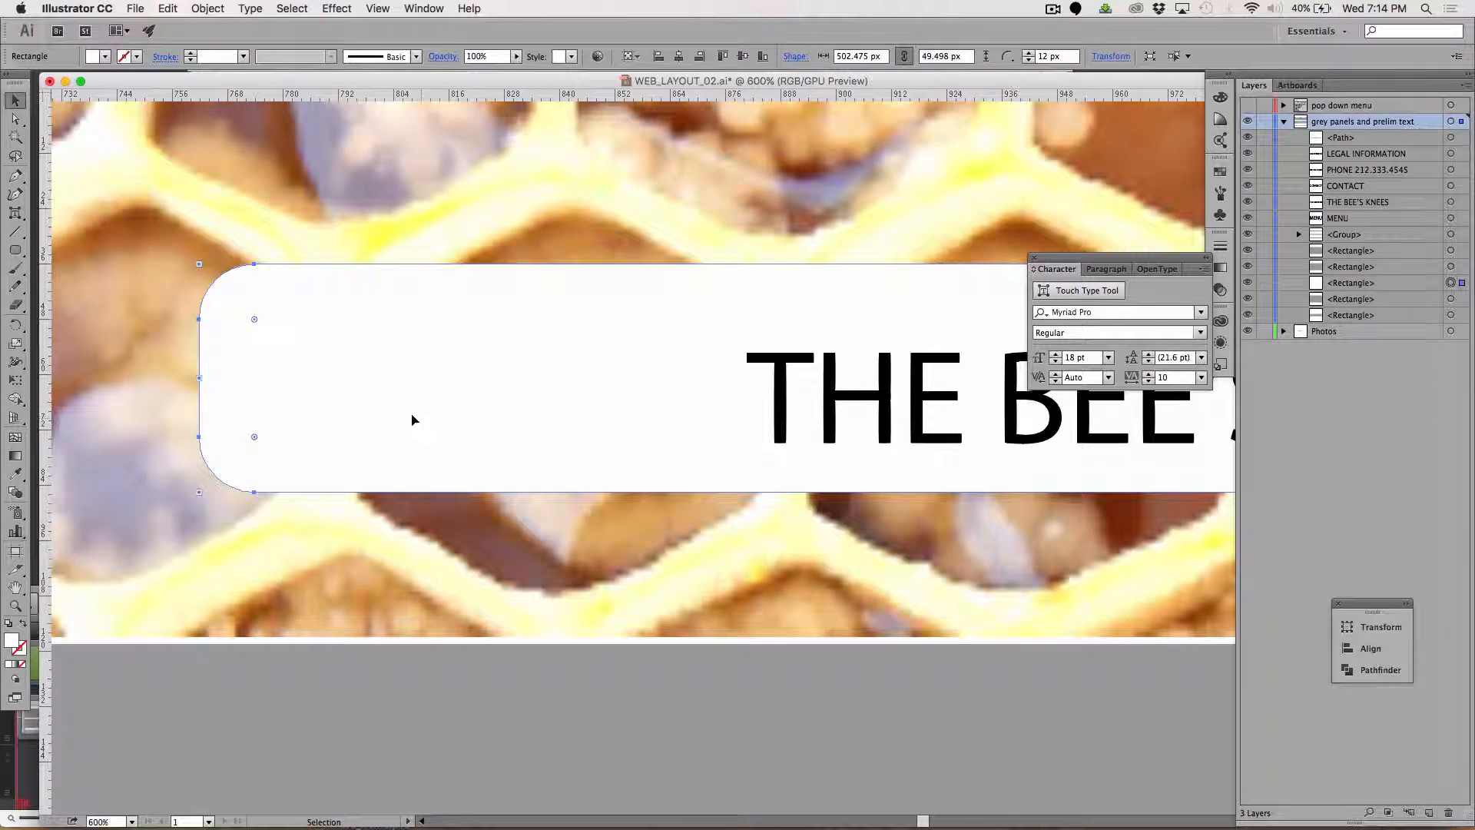
{"action": "left_click_drag", "start_coordinate": [255, 320], "coordinate": [330, 422]}
{"action": "scroll", "coordinate": [556, 422], "scroll_direction": "right", "scroll_amount": 20}
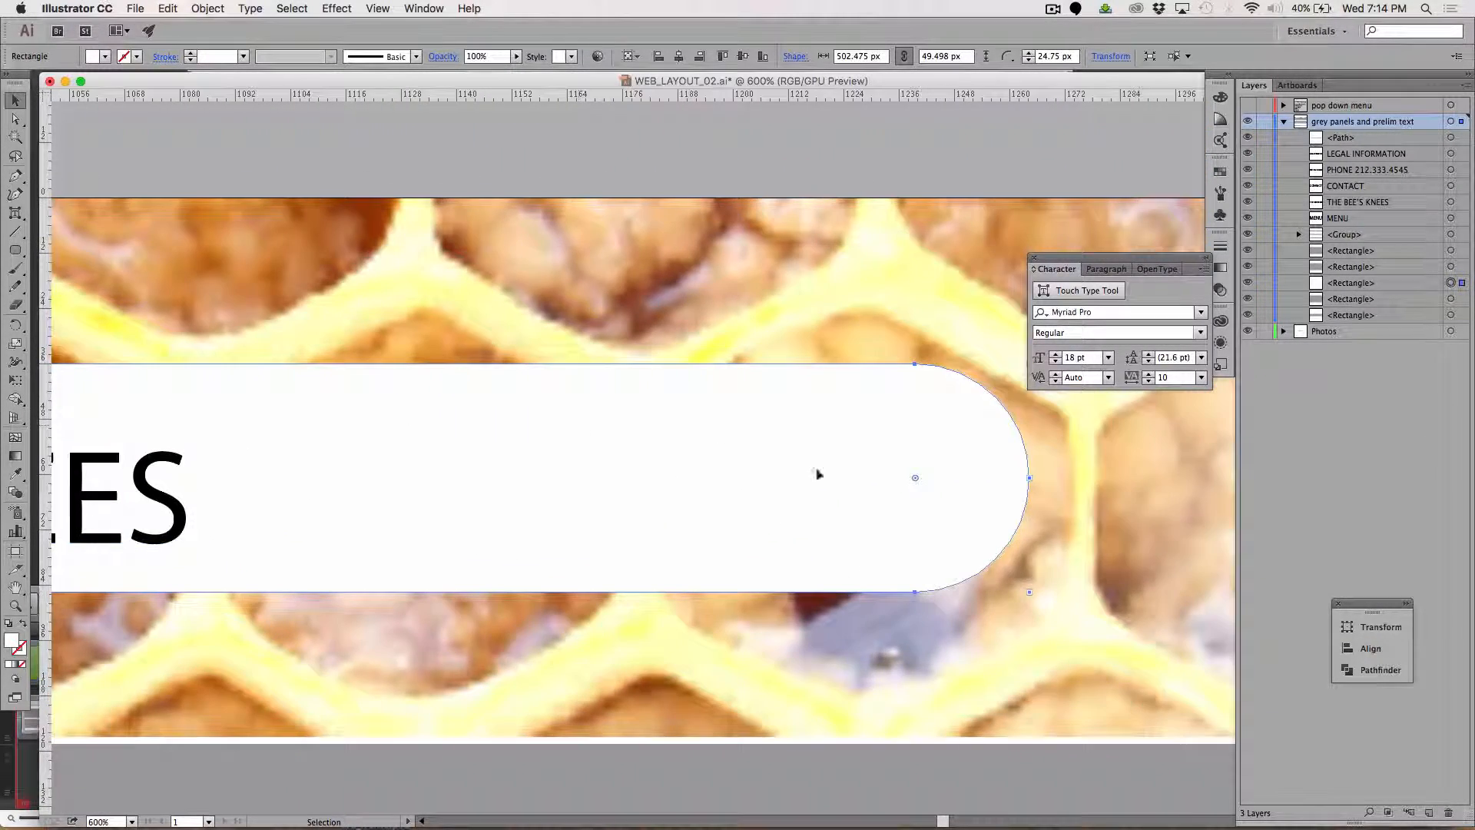
Move the THE BEE'S KNEES text slightly right and up within the white rounded shape.
{"action": "key", "text": "super+minus"}
{"action": "key", "text": "super+minus"}
{"action": "key", "text": "super+minus"}
{"action": "key", "text": "super+minus"}
{"action": "key", "text": "super+minus"}
{"action": "key", "text": "super+minus"}
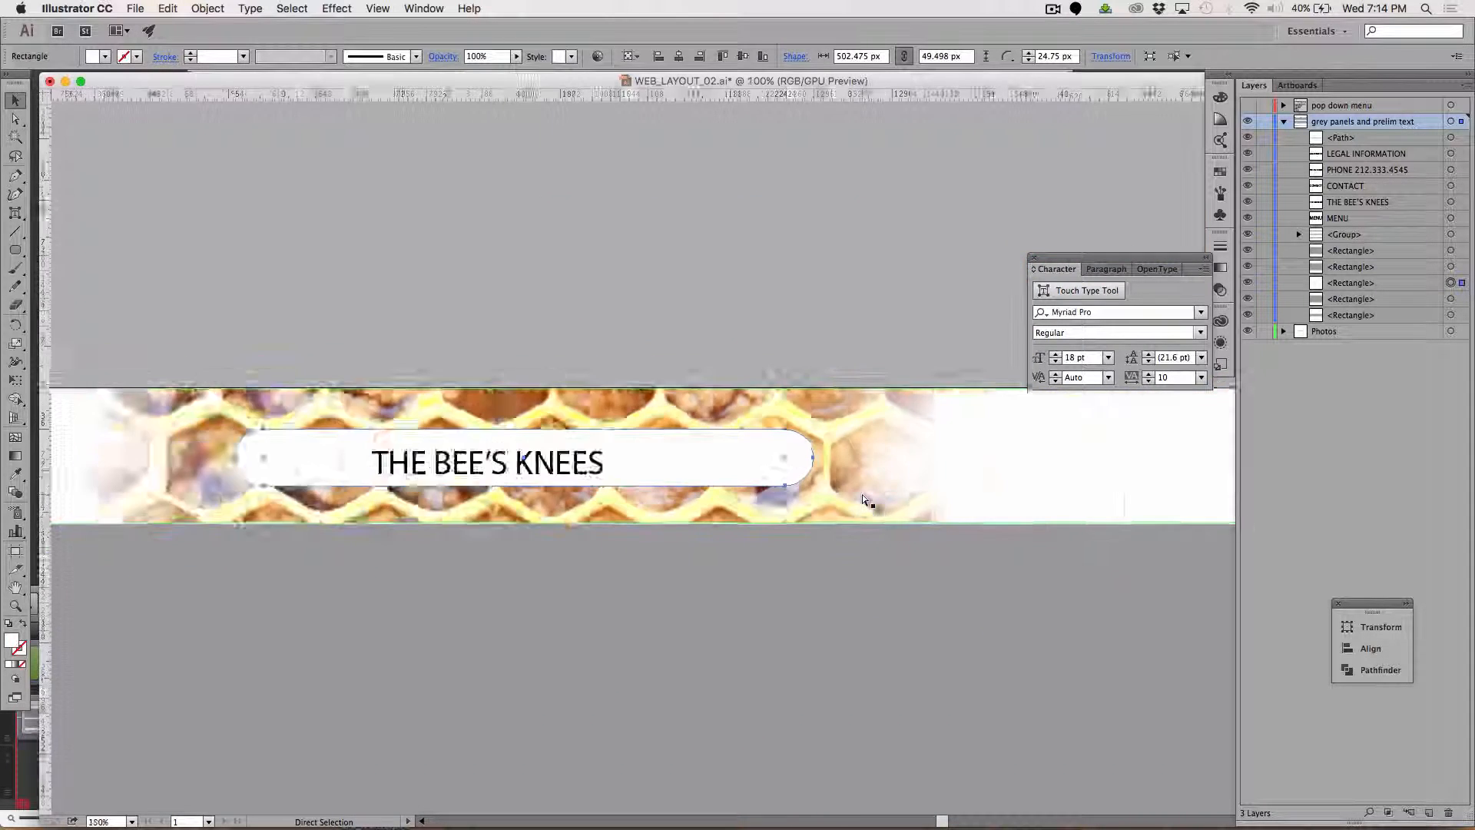
{"action": "left_click", "coordinate": [763, 290]}
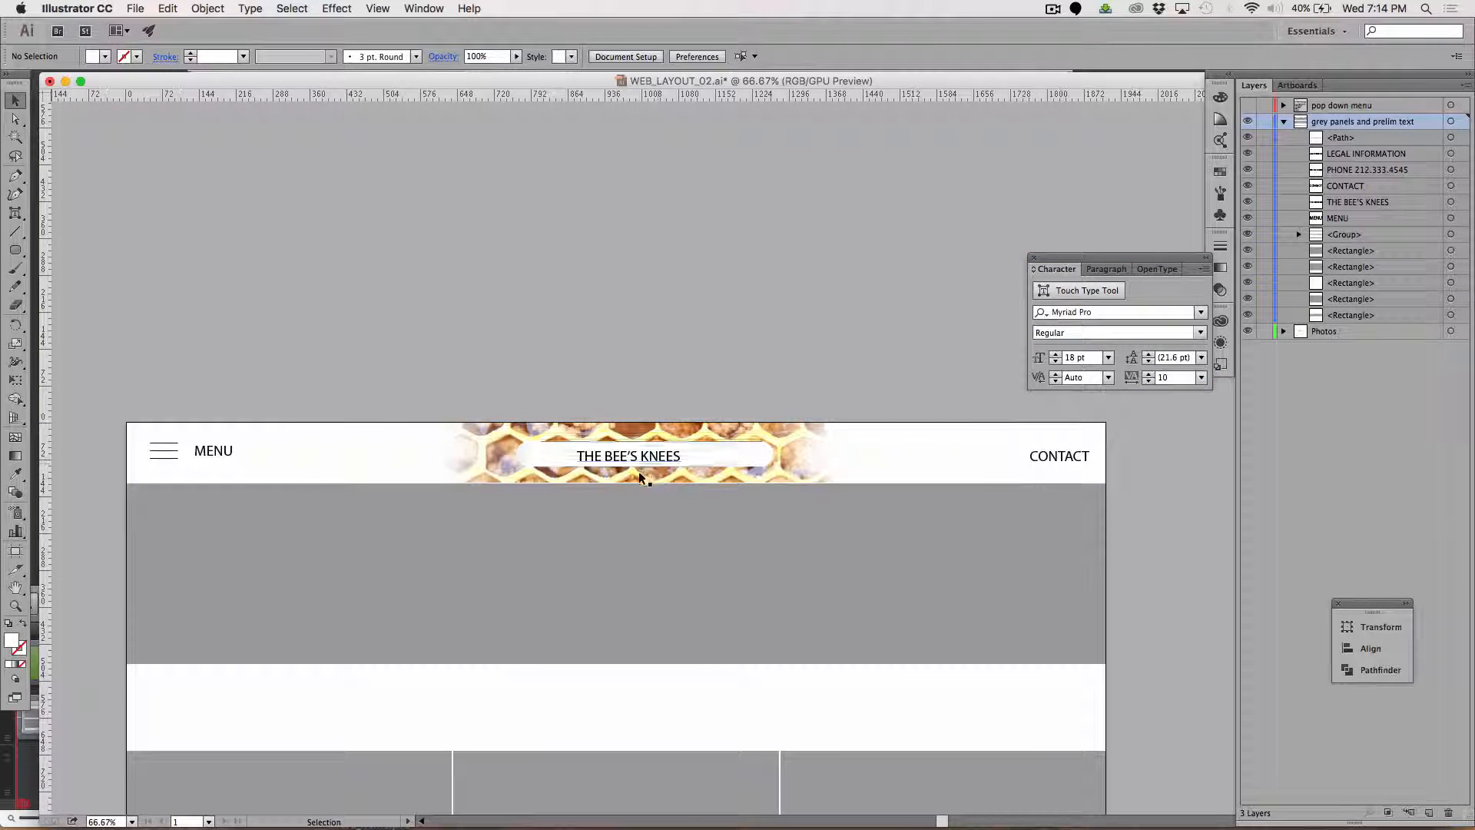
{"action": "left_click_drag", "start_coordinate": [629, 459], "coordinate": [670, 456]}
{"action": "left_click", "coordinate": [710, 309]}
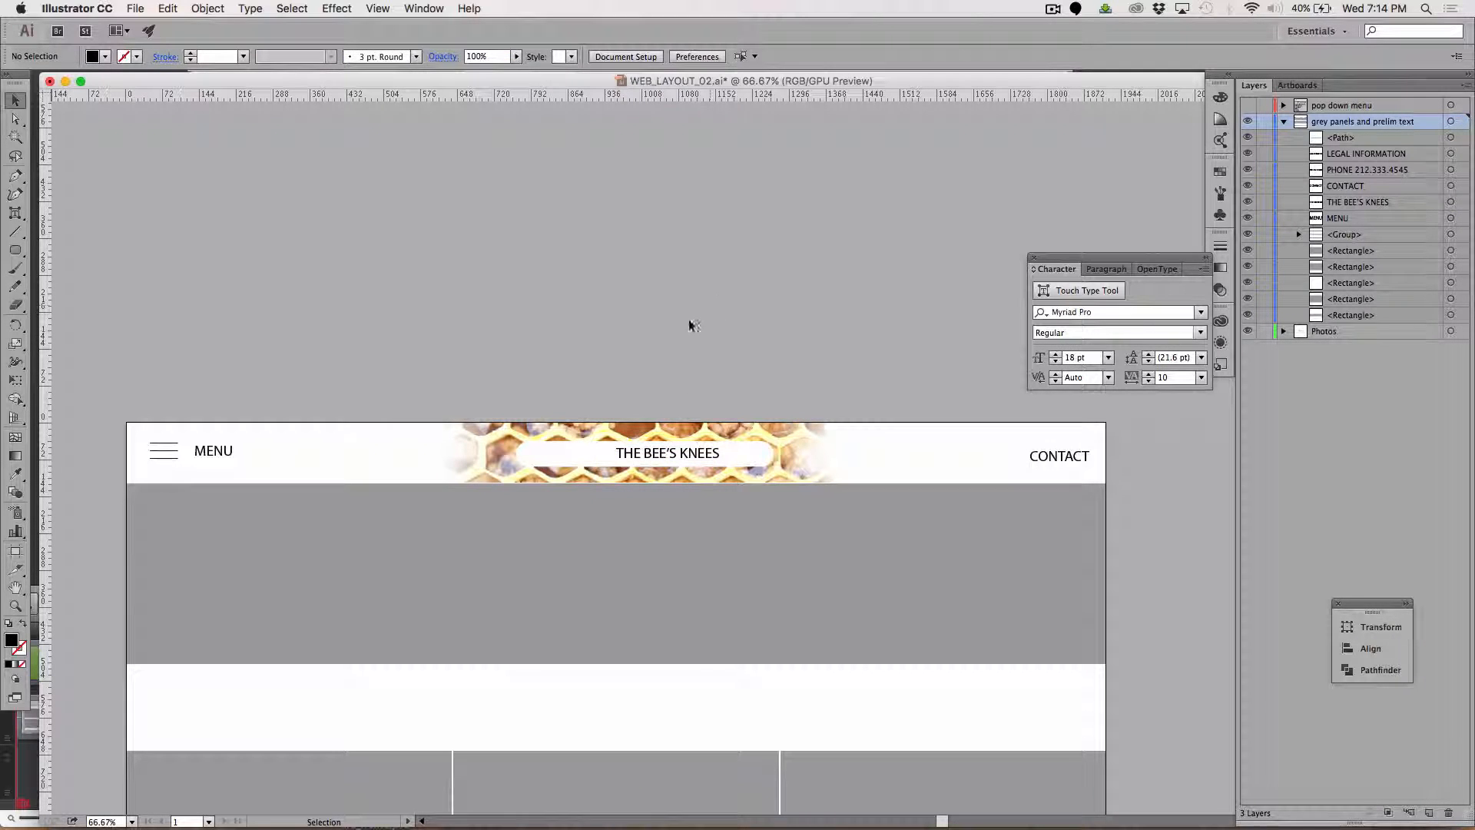
{"action": "left_click", "coordinate": [655, 456]}
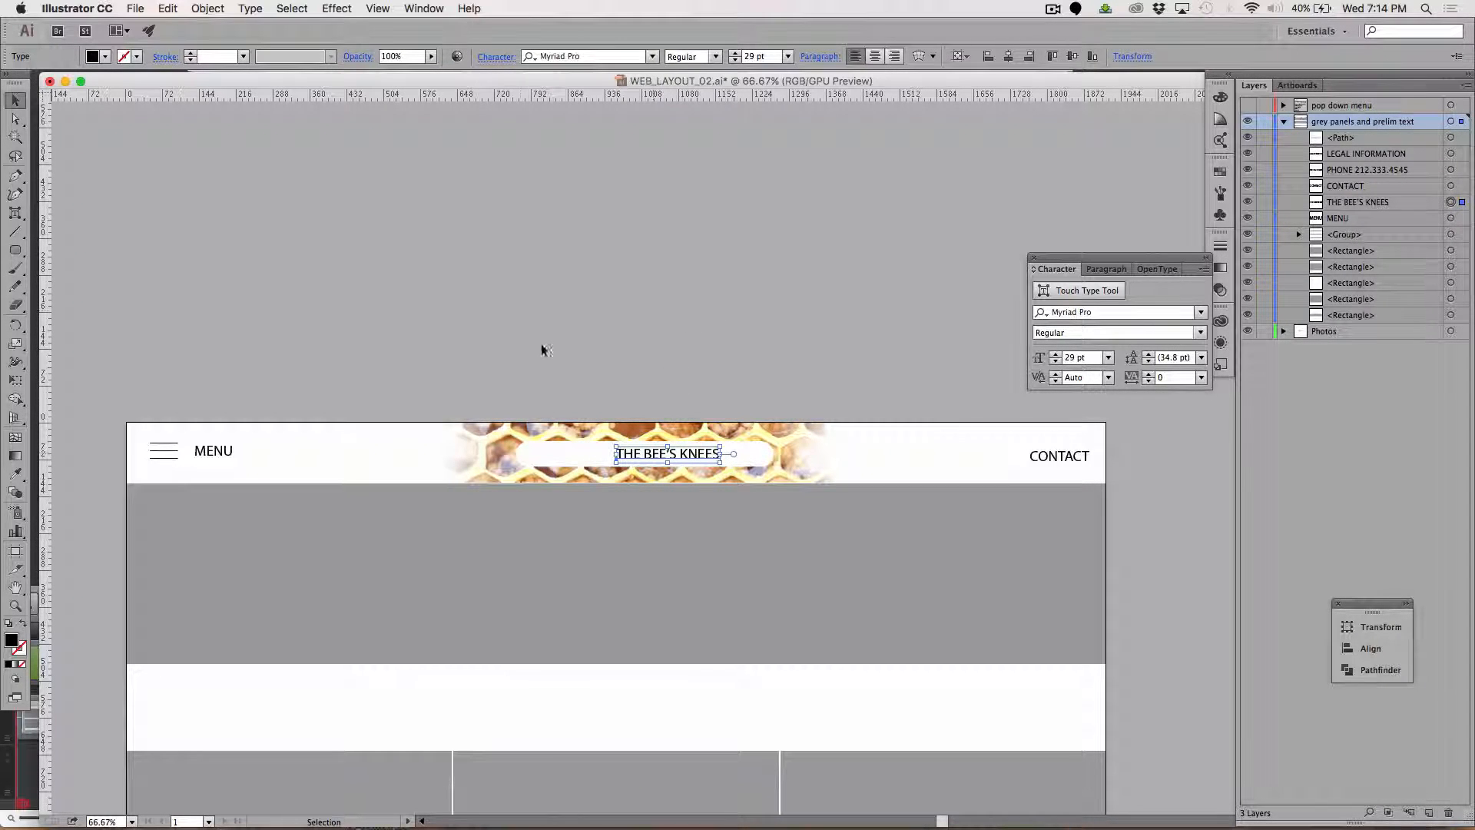
{"action": "left_click", "coordinate": [523, 316]}
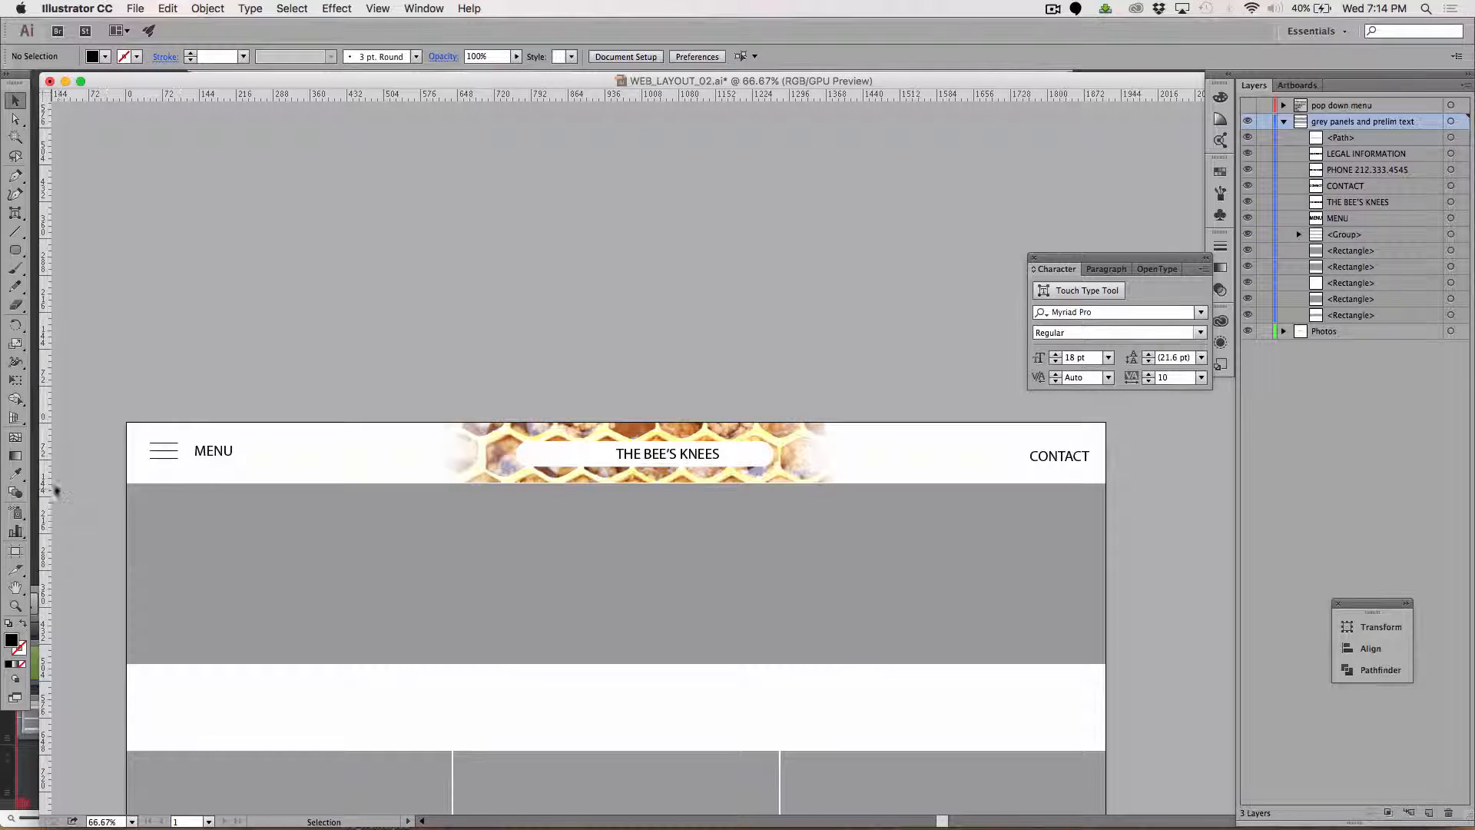
Create a black six-sided polygon with a 50 px radius above the header and scale it down to about 48 × 41 px.
{"action": "left_click", "coordinate": [13, 252]}
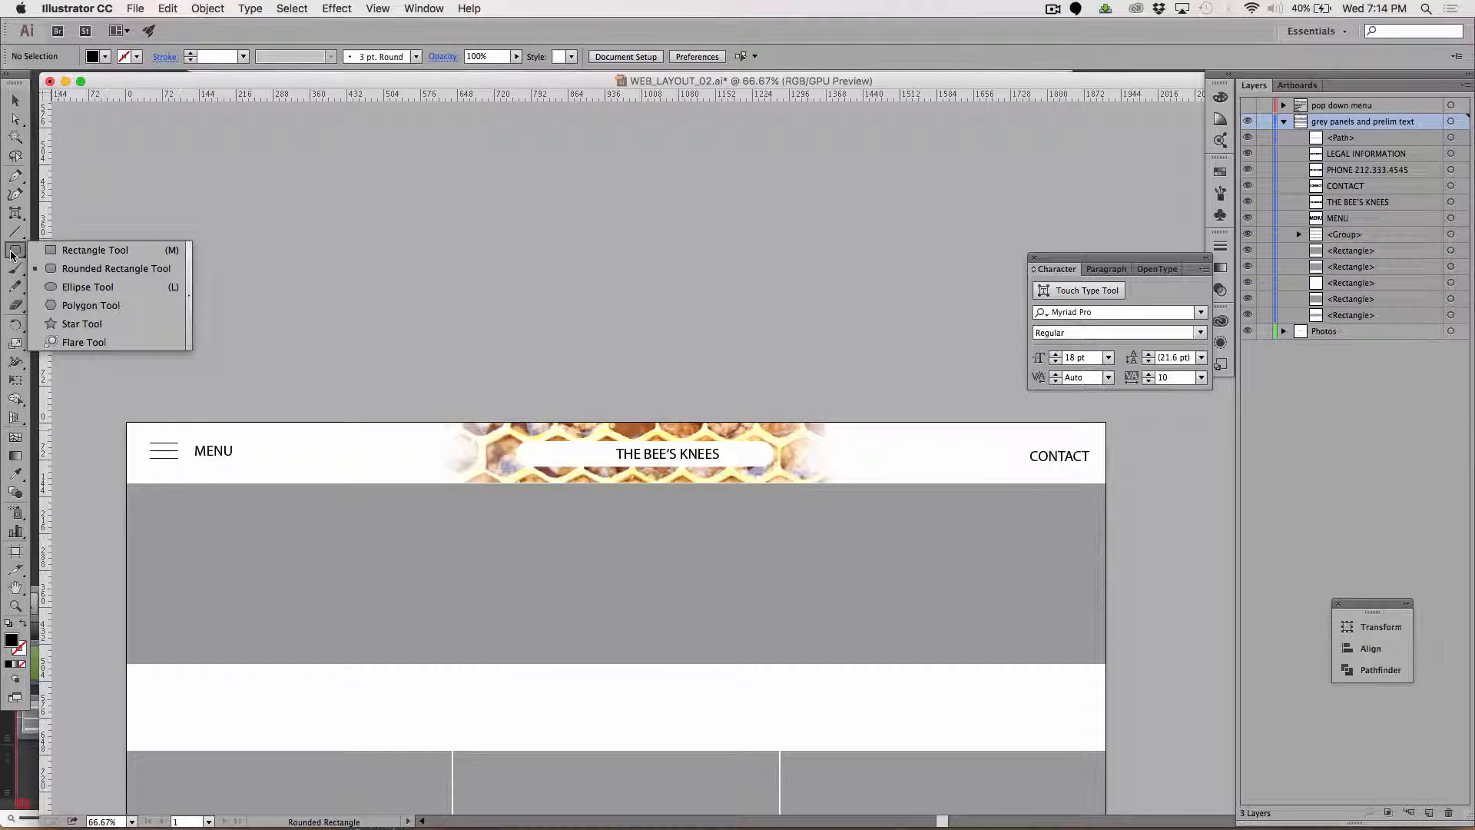
{"action": "left_click_drag", "start_coordinate": [11, 255], "coordinate": [77, 305]}
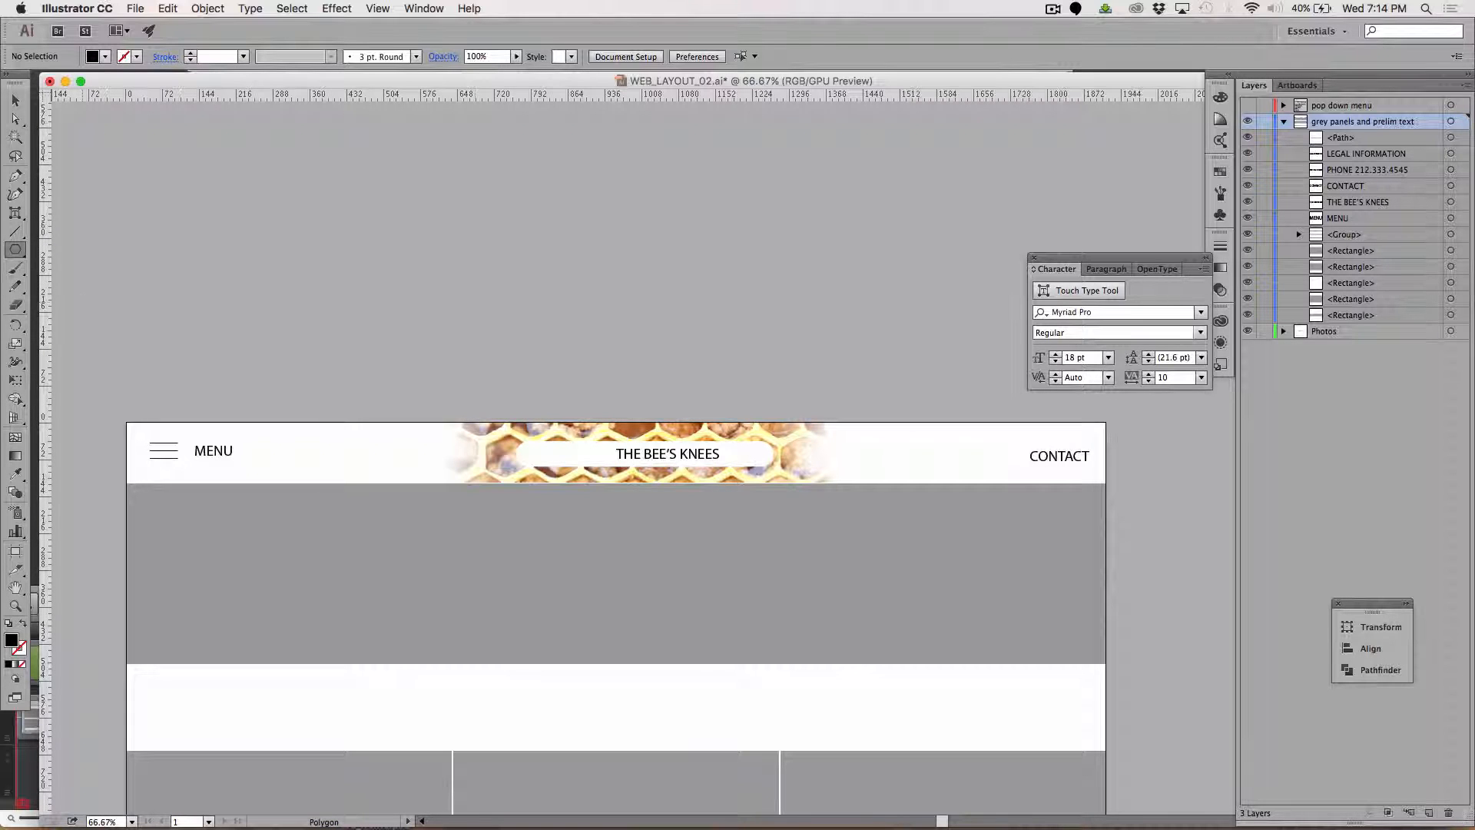
{"action": "left_click", "coordinate": [553, 272]}
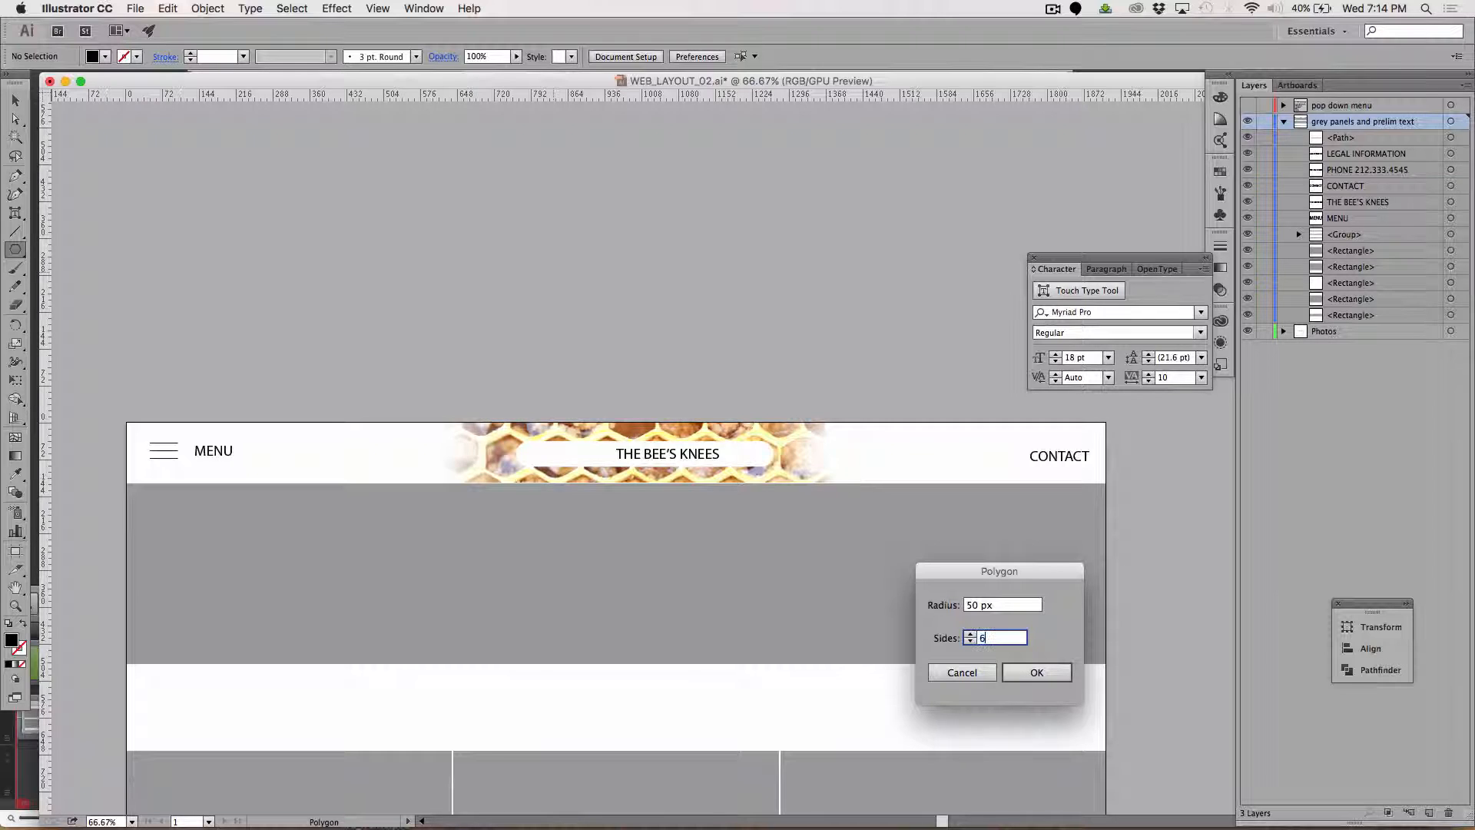
{"action": "type", "text": "6"}
{"action": "left_click", "coordinate": [1036, 672]}
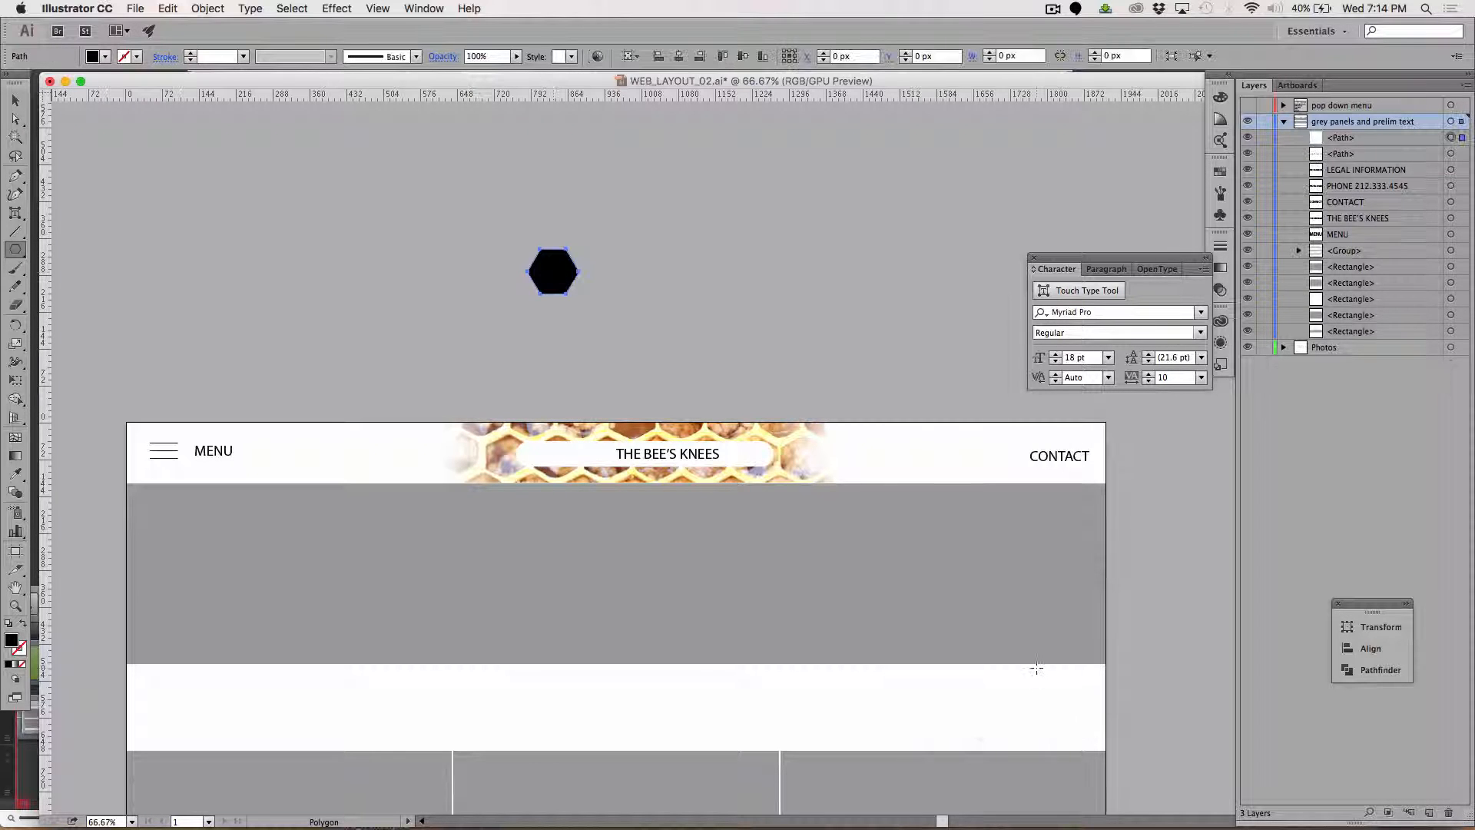
{"action": "key", "text": "s"}
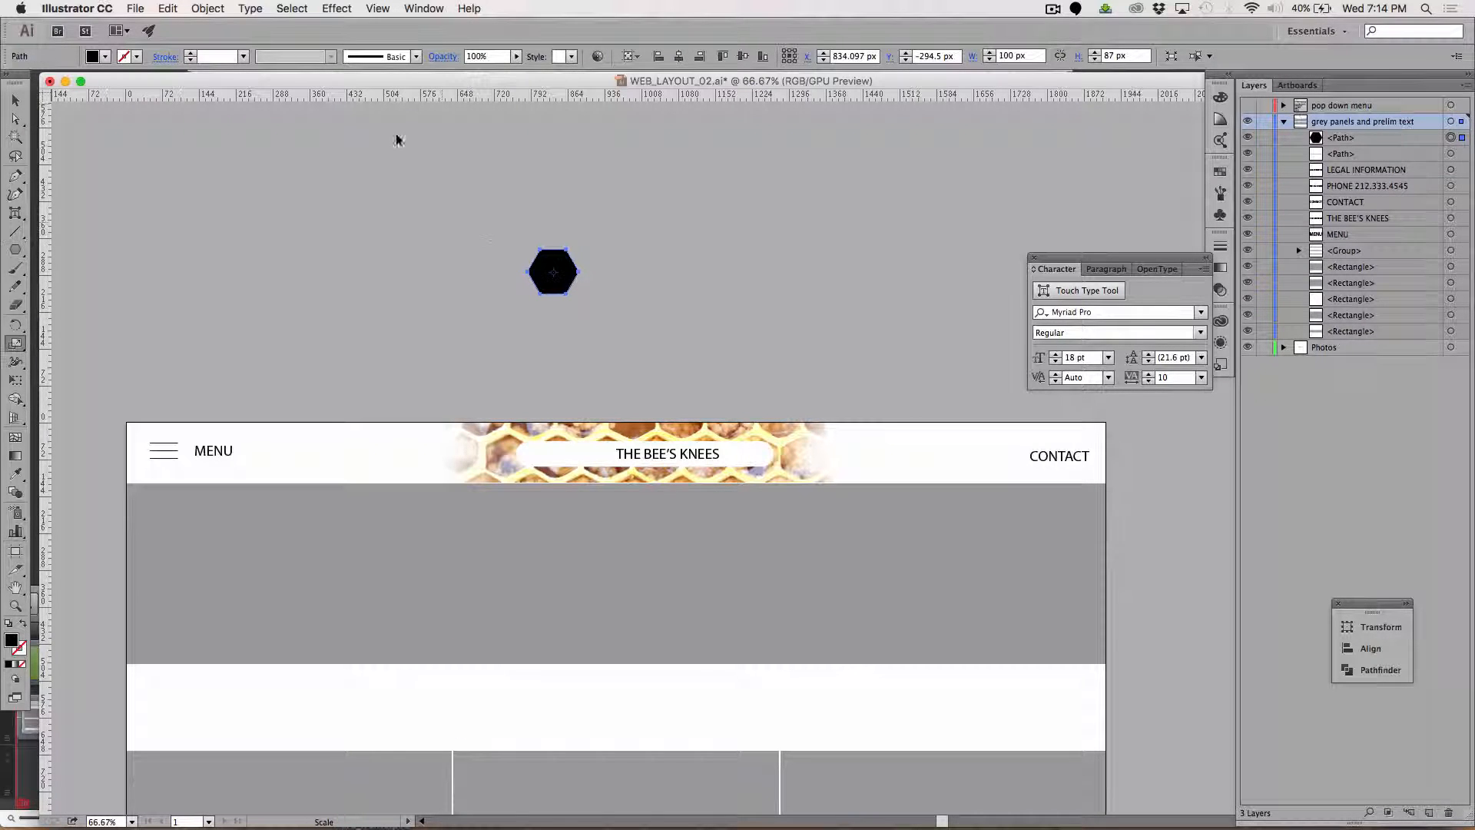
{"action": "left_click_drag", "start_coordinate": [721, 178], "coordinate": [653, 235]}
Move the black hexagon down into the white rounded shape, just left of the THE BEE'S KNEES text.
{"action": "key", "text": "shift+Down"}
{"action": "key", "text": "shift+Down"}
{"action": "key", "text": "shift+Down"}
{"action": "key", "text": "shift+Down"}
{"action": "key", "text": "shift+Down"}
{"action": "key", "text": "shift+Down"}
{"action": "key", "text": "shift+Down"}
{"action": "key", "text": "shift+Down"}
{"action": "key", "text": "shift+Down"}
{"action": "key", "text": "shift+Down"}
{"action": "key", "text": "shift+Down"}
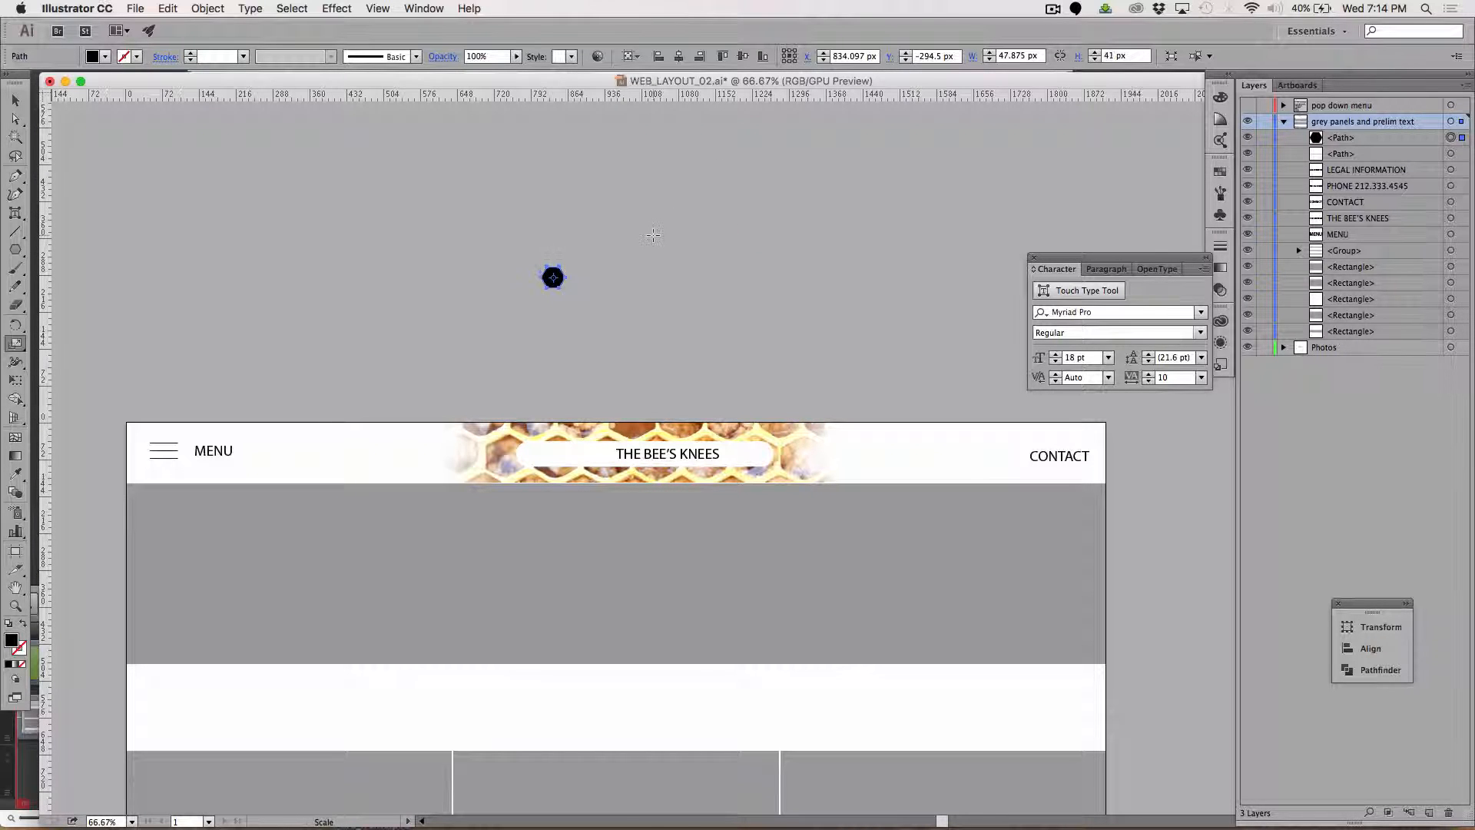
{"action": "key", "text": "shift+Down"}
{"action": "key", "text": "shift+Down"}
{"action": "key", "text": "shift+Down"}
{"action": "key", "text": "shift+Down"}
{"action": "key", "text": "shift+Down"}
{"action": "key", "text": "shift+Down"}
{"action": "key", "text": "shift+Down"}
{"action": "key", "text": "shift+Down"}
{"action": "key", "text": "shift+Down"}
{"action": "key", "text": "shift+Down"}
{"action": "key", "text": "shift+Down"}
{"action": "key", "text": "shift+Down"}
{"action": "key", "text": "shift+Down"}
{"action": "key", "text": "shift+Down"}
{"action": "key", "text": "shift+Down"}
{"action": "key", "text": "shift+Down"}
{"action": "key", "text": "shift+Down"}
{"action": "key", "text": "shift+Down"}
{"action": "key", "text": "shift+Down"}
{"action": "key", "text": "shift+Down"}
{"action": "key", "text": "shift+Right"}
{"action": "key", "text": "shift+Right"}
{"action": "key", "text": "shift+Right"}
{"action": "key", "text": "shift+Right"}
{"action": "key", "text": "shift+Right"}
{"action": "key", "text": "shift+Right"}
{"action": "key", "text": "shift+Right"}
{"action": "key", "text": "shift+Down"}
{"action": "key", "text": "shift+Down"}
{"action": "key", "text": "shift+Right"}
{"action": "key", "text": "shift+Down"}
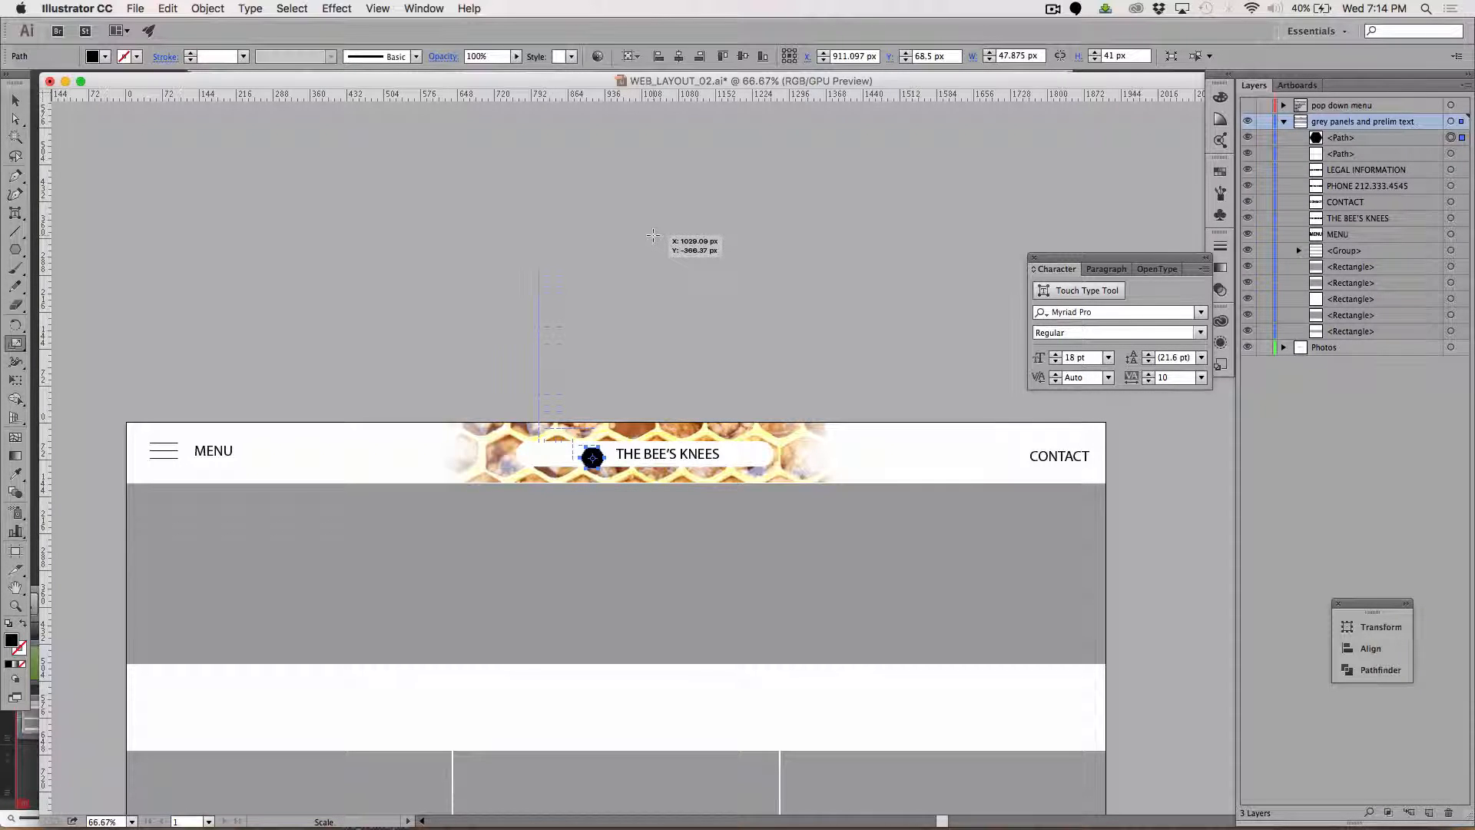
{"action": "key", "text": "shift+Up"}
{"action": "key", "text": "shift+Right"}
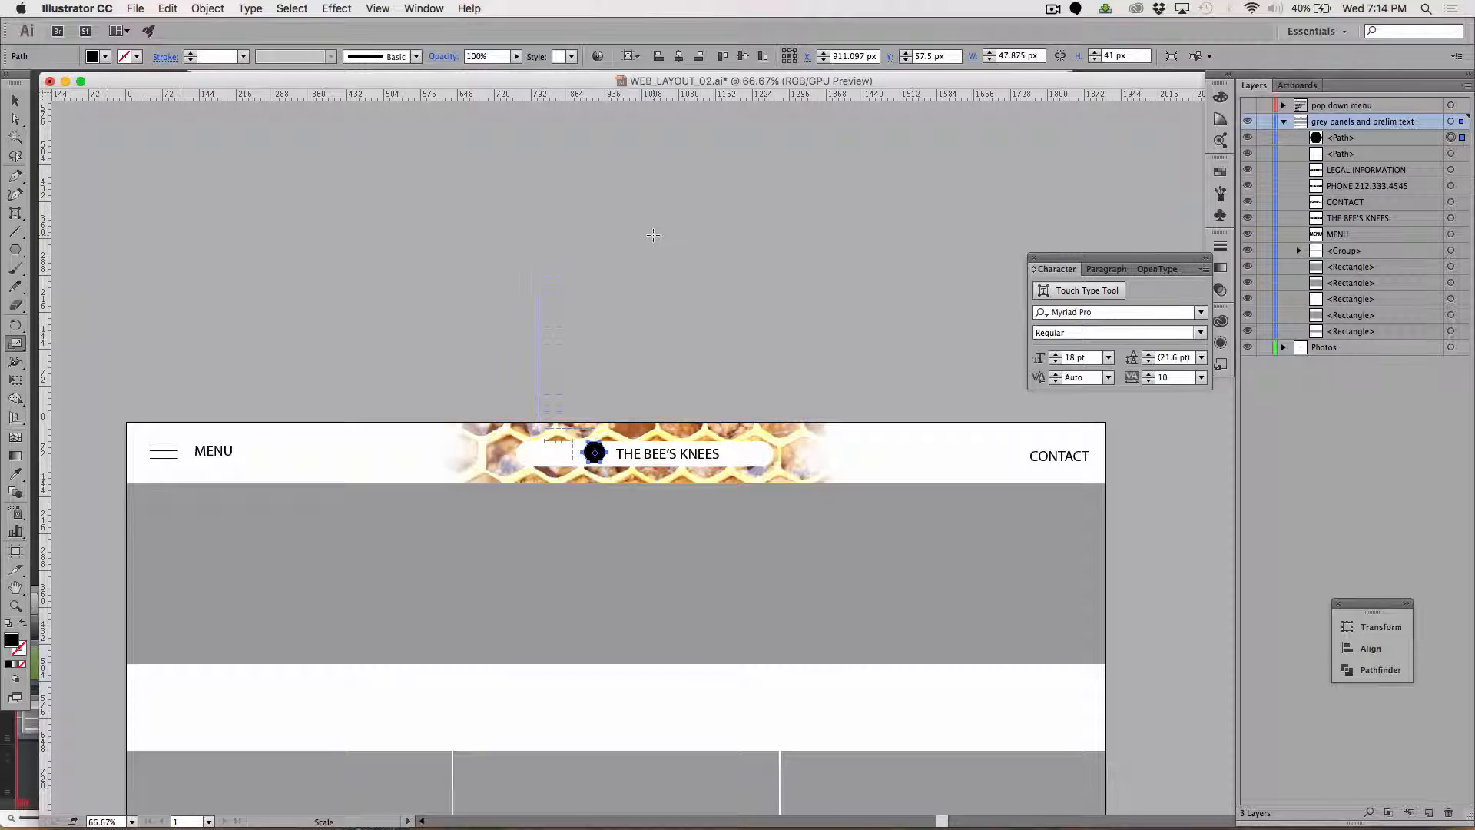
{"action": "left_click", "coordinate": [15, 100]}
{"action": "left_click", "coordinate": [247, 197]}
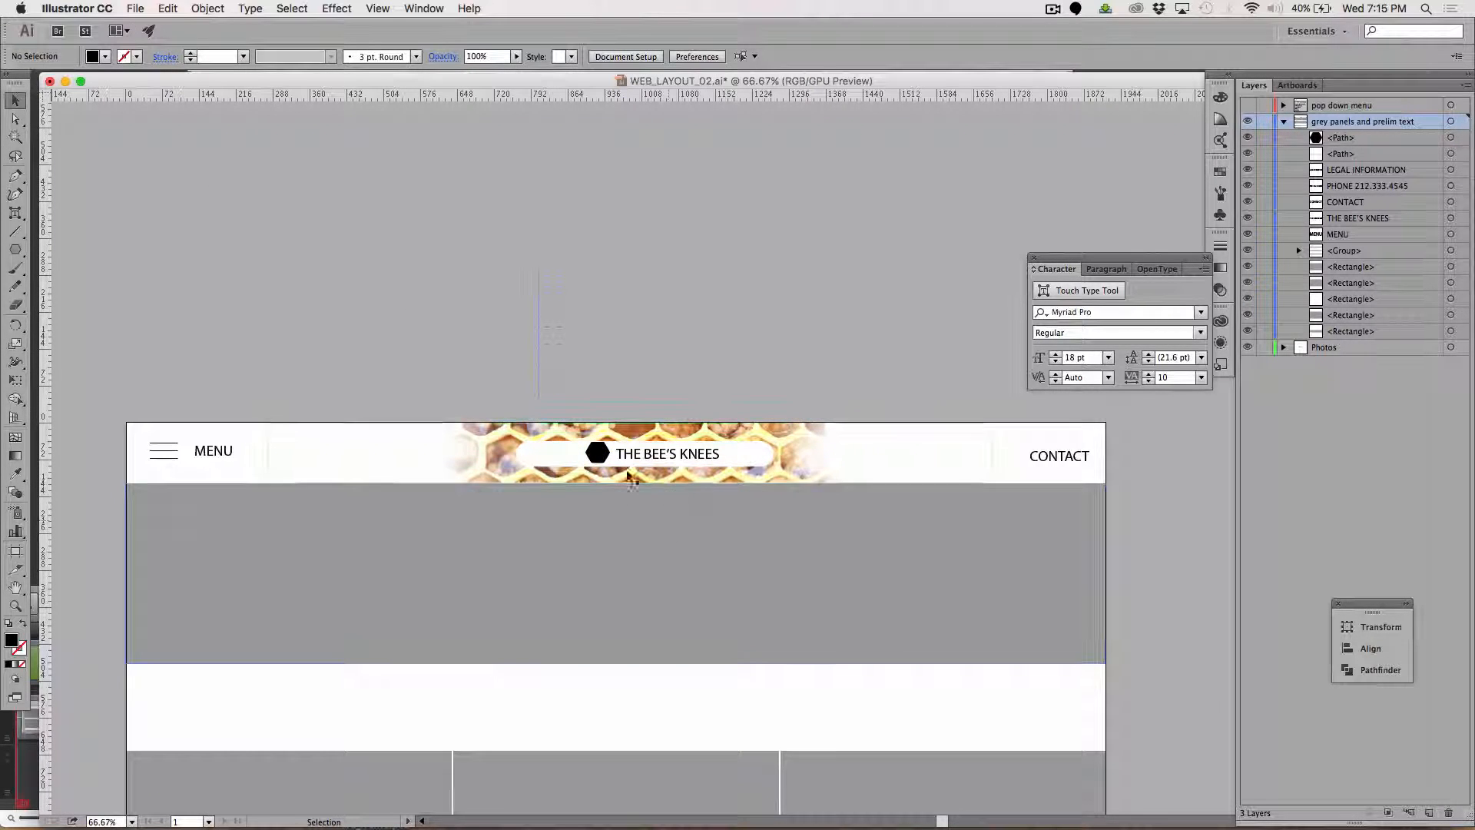
Group the black hexagon with the THE BEE'S KNEES text.
{"action": "left_click", "coordinate": [600, 455]}
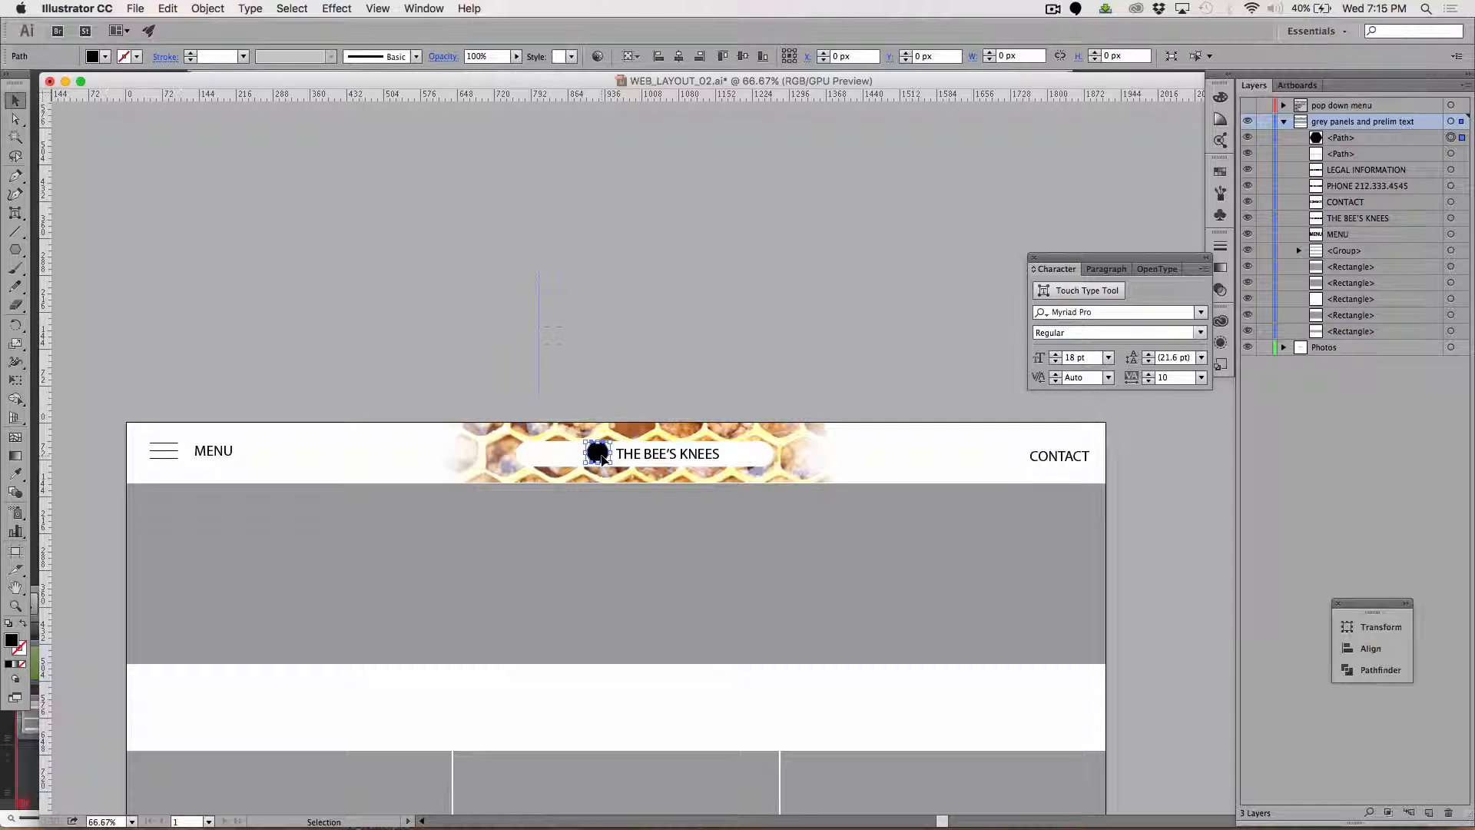
{"action": "left_click", "coordinate": [590, 411]}
{"action": "left_click", "coordinate": [673, 456], "text": "shift"}
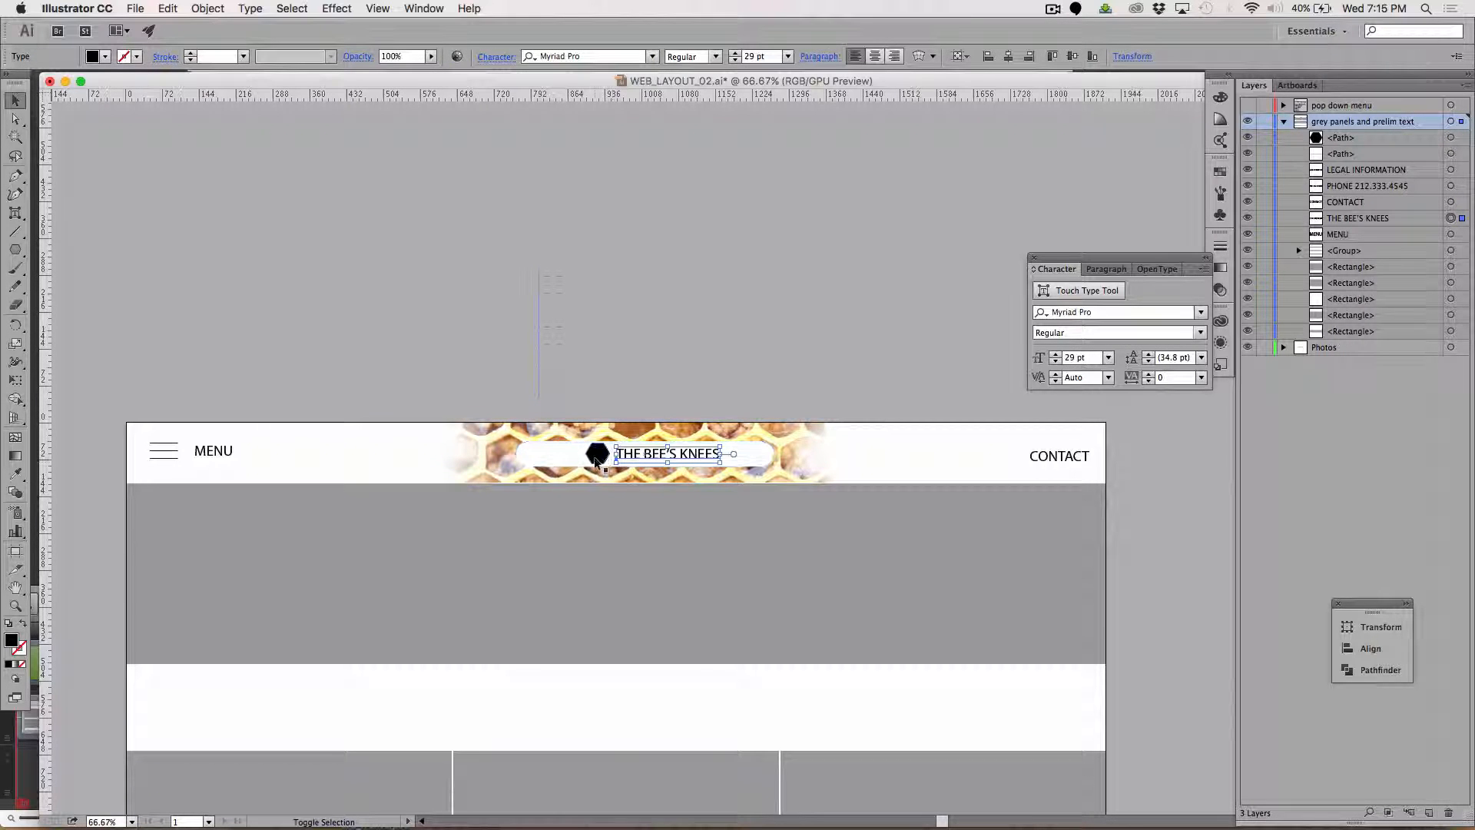
{"action": "left_click", "coordinate": [596, 456], "text": "shift"}
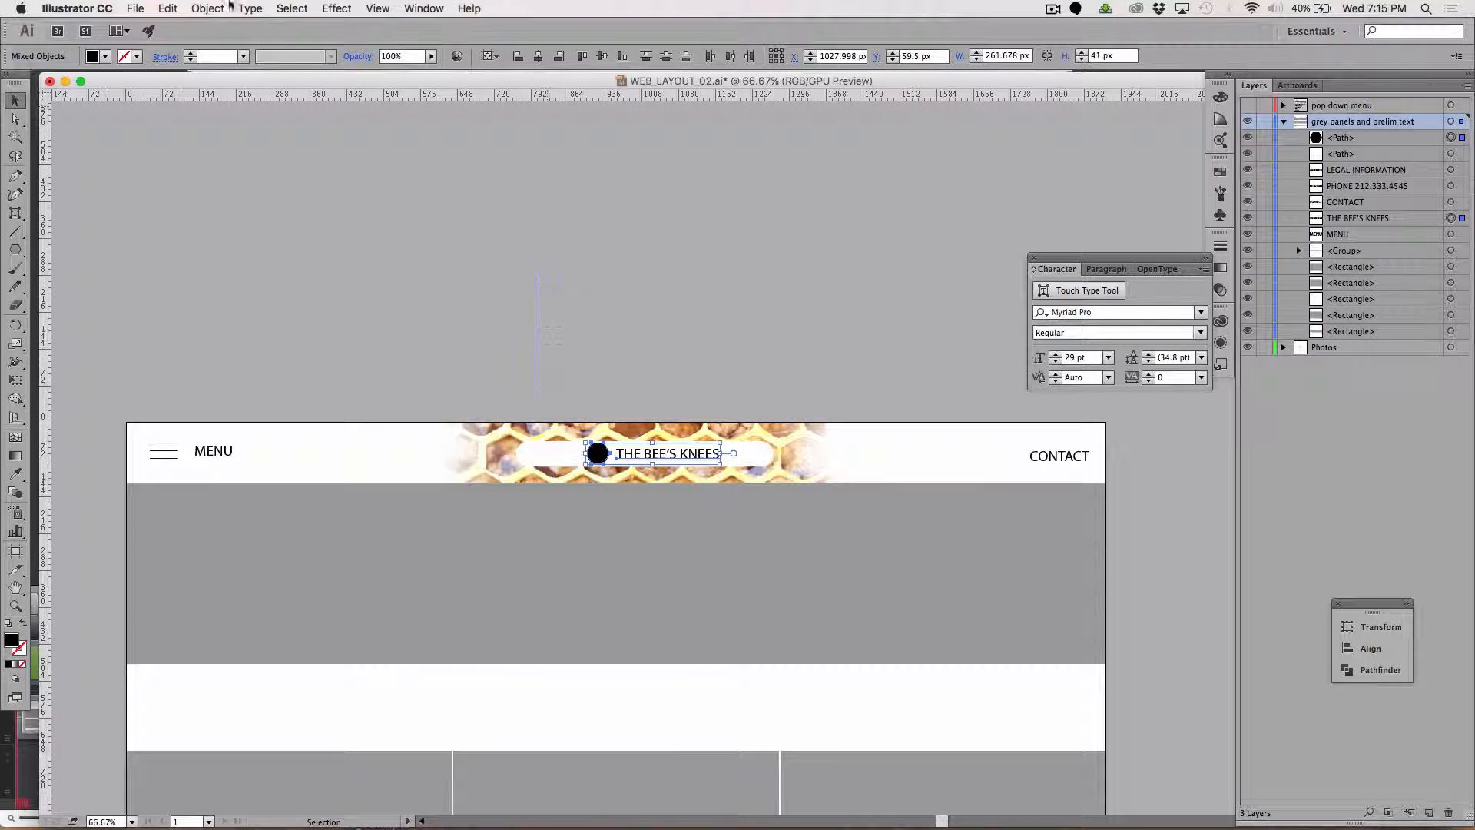
{"action": "left_click", "coordinate": [208, 9]}
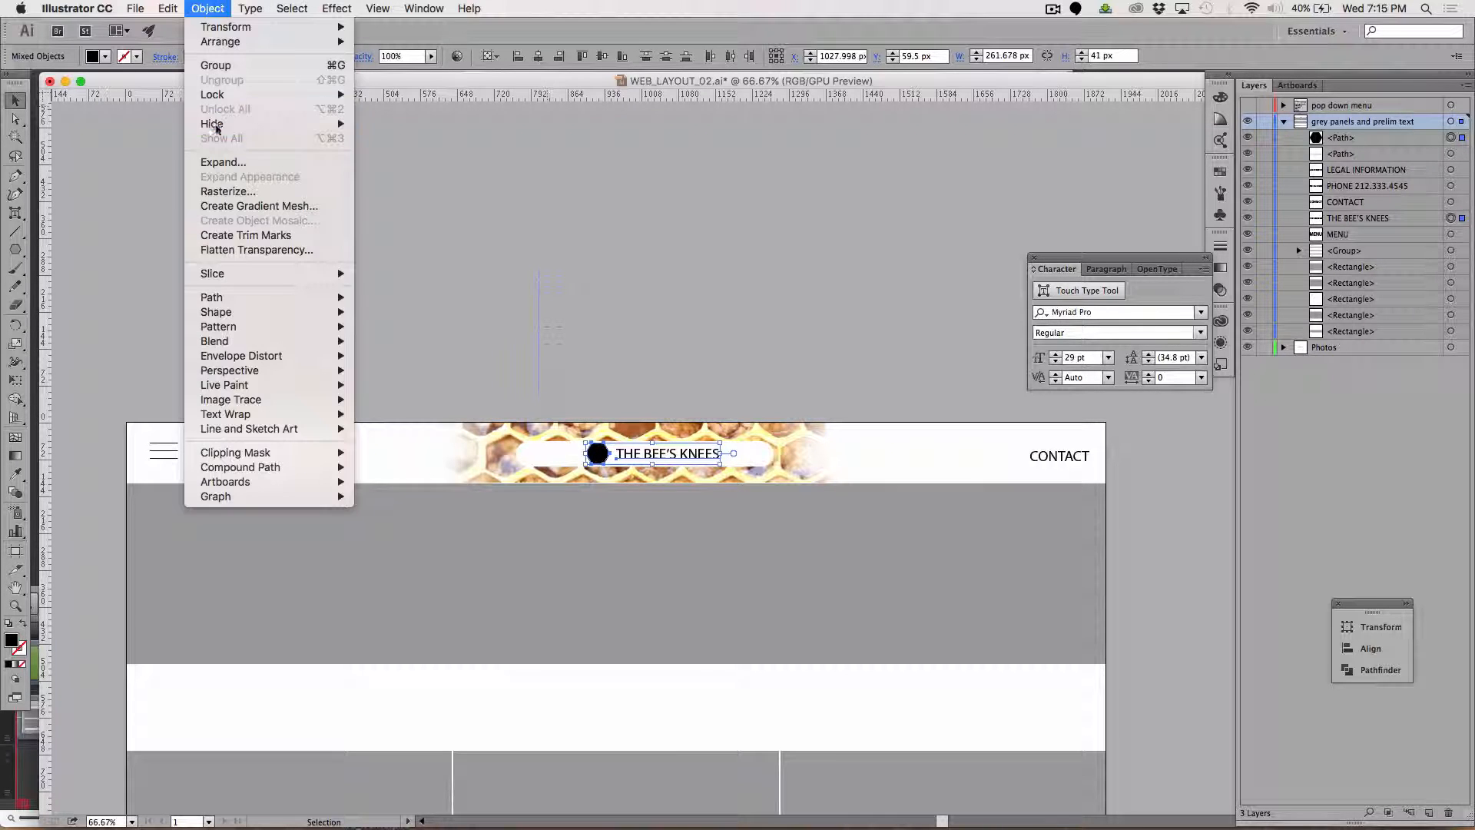
{"action": "left_click", "coordinate": [218, 66]}
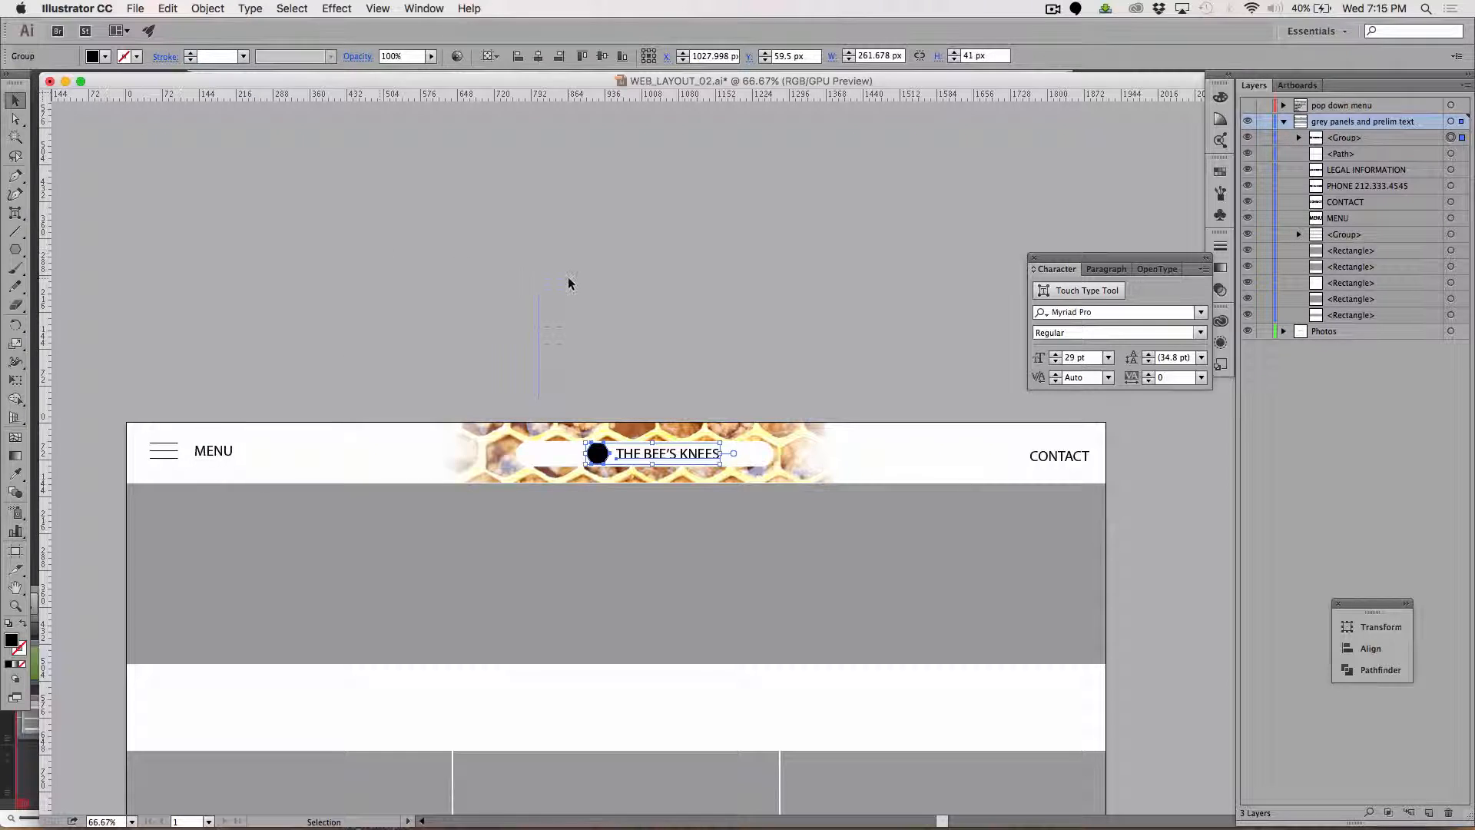
{"action": "left_click", "coordinate": [612, 323]}
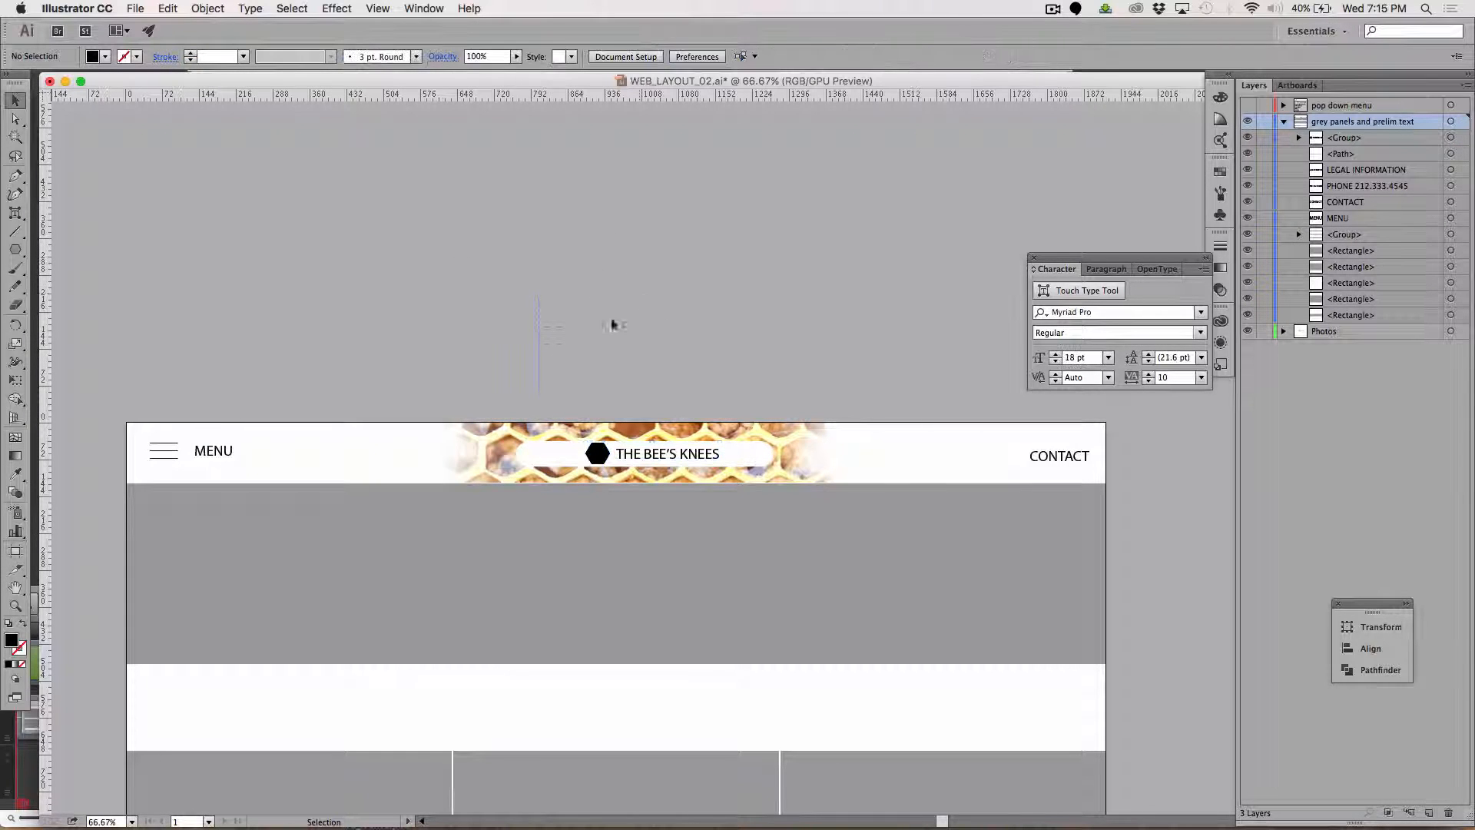
Center the hexagon-and-text group and the white rounded rectangle horizontally on each other, using Align to Selection.
{"action": "left_click", "coordinate": [524, 449]}
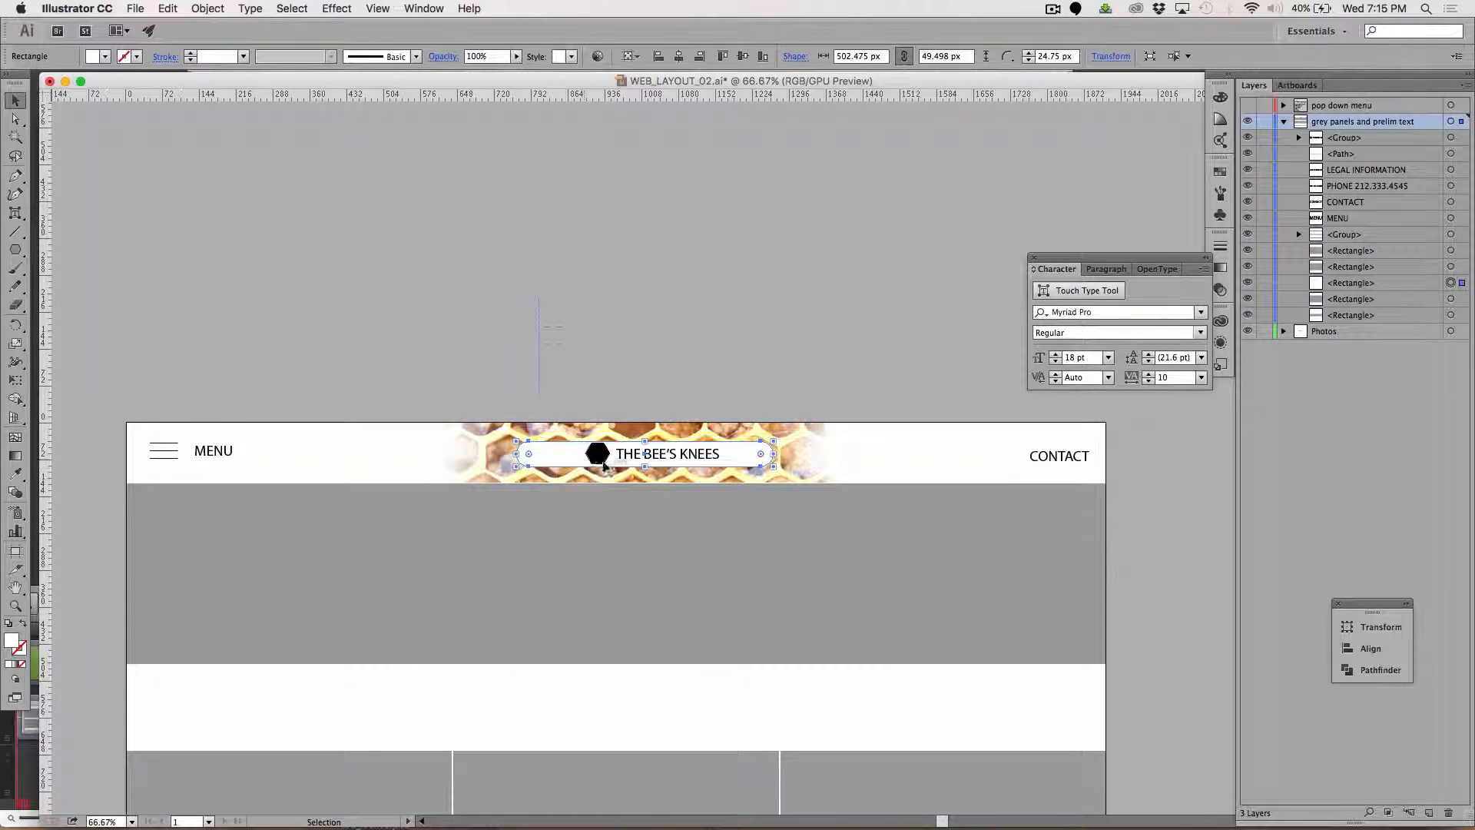
{"action": "left_click", "coordinate": [597, 457], "text": "shift"}
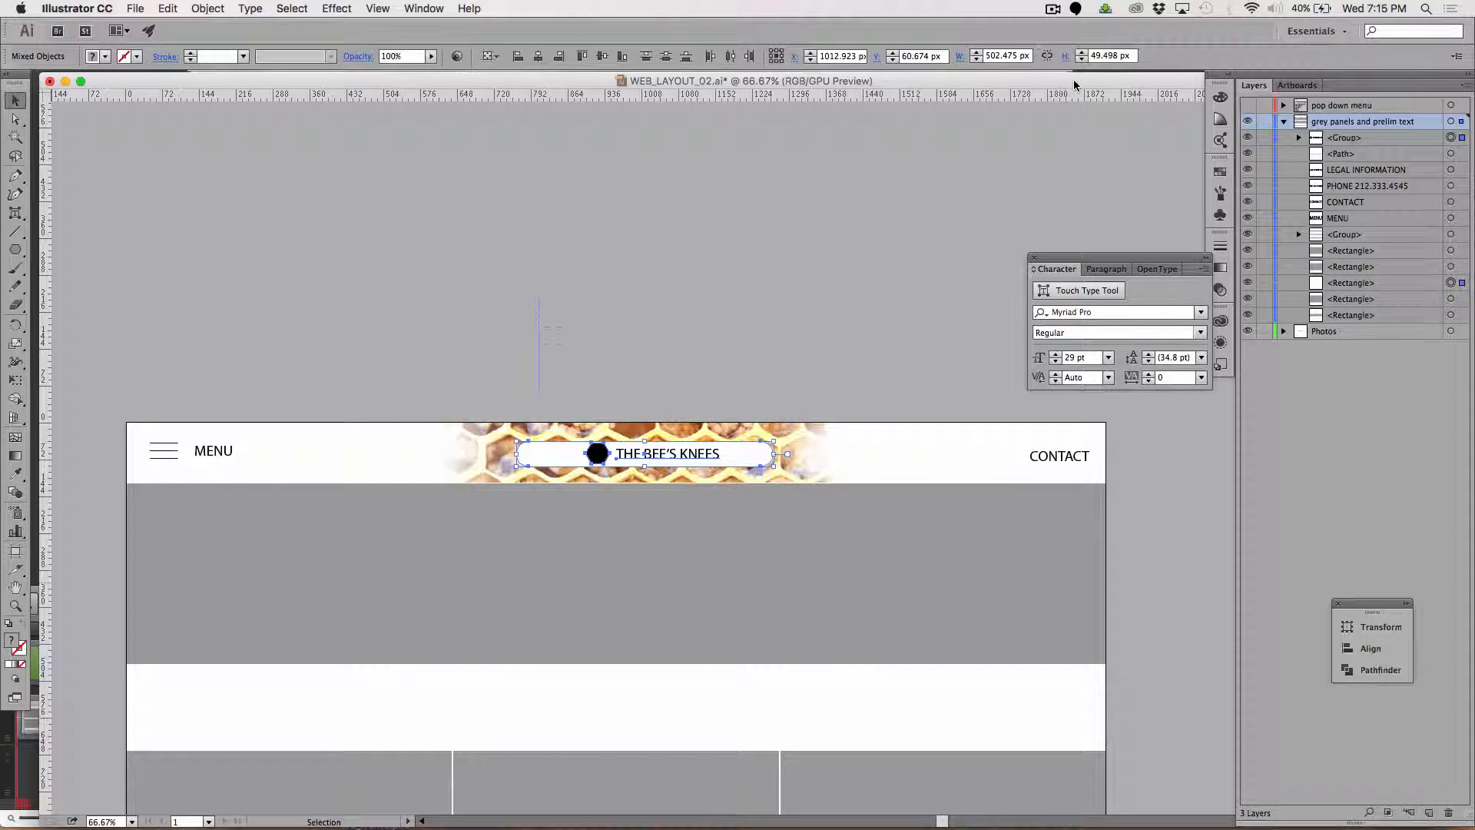
{"action": "left_click", "coordinate": [423, 9]}
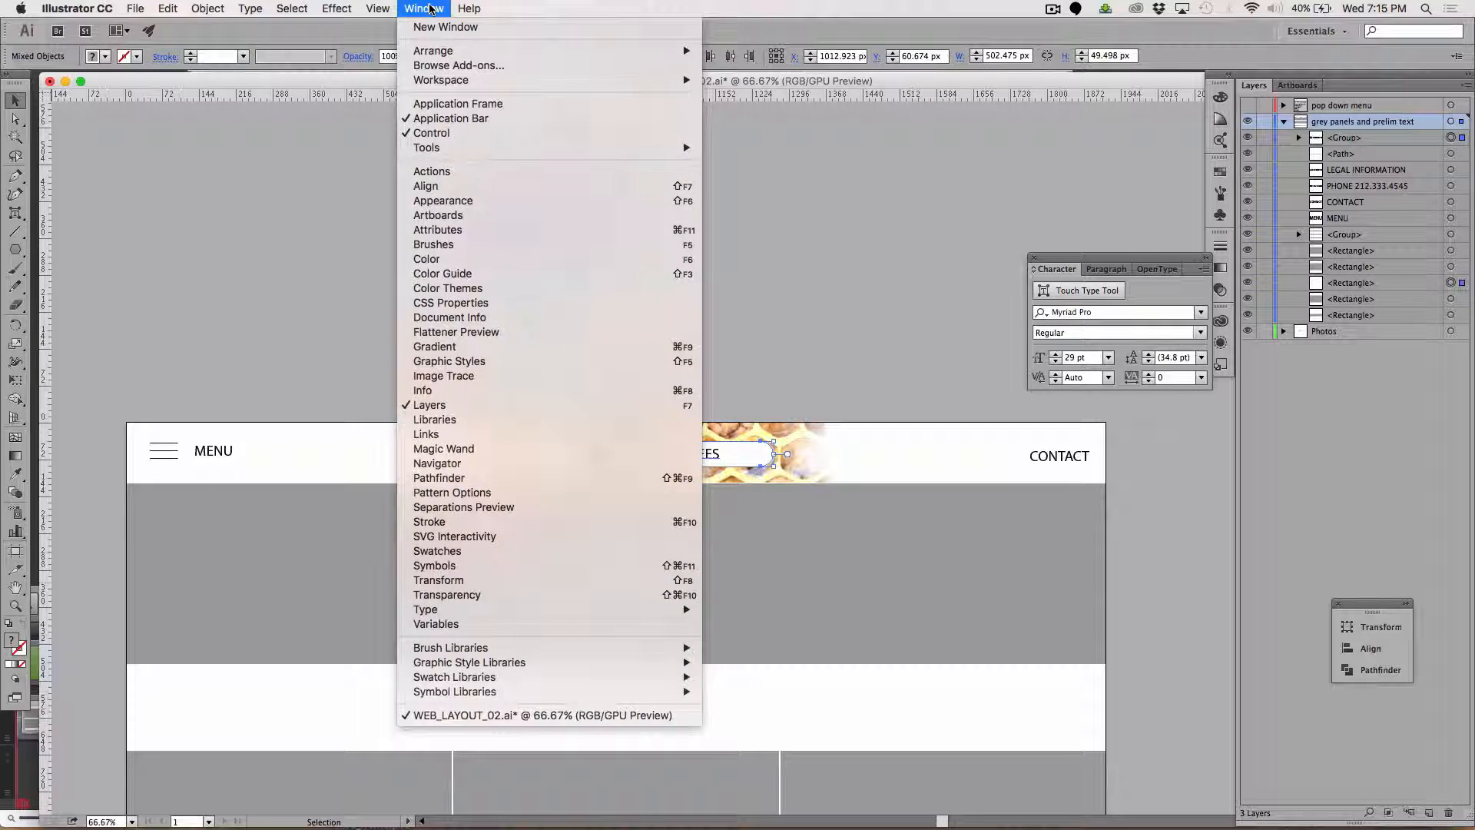
{"action": "left_click", "coordinate": [1371, 650]}
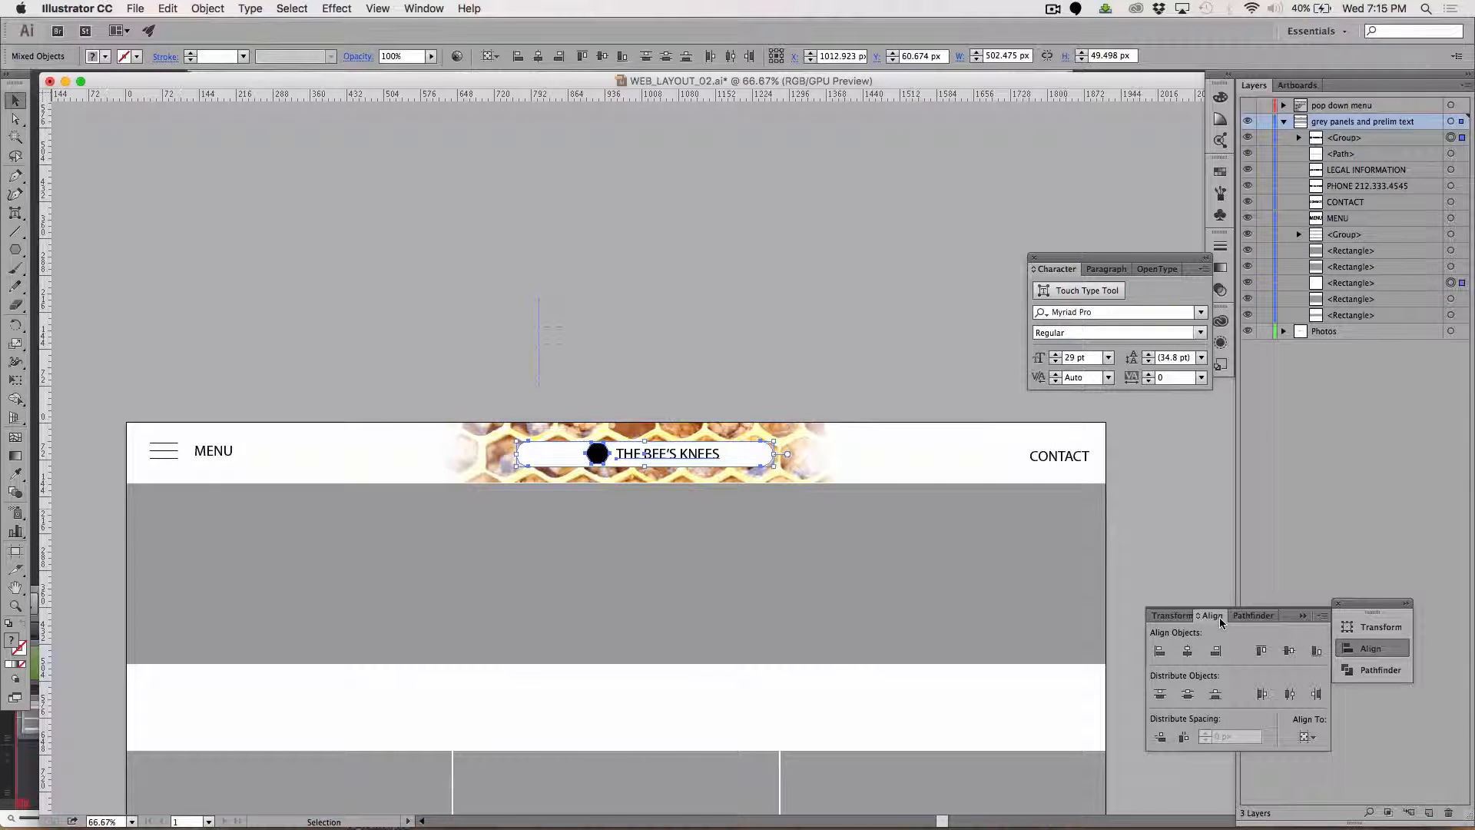
{"action": "left_click_drag", "start_coordinate": [1221, 621], "coordinate": [624, 154]}
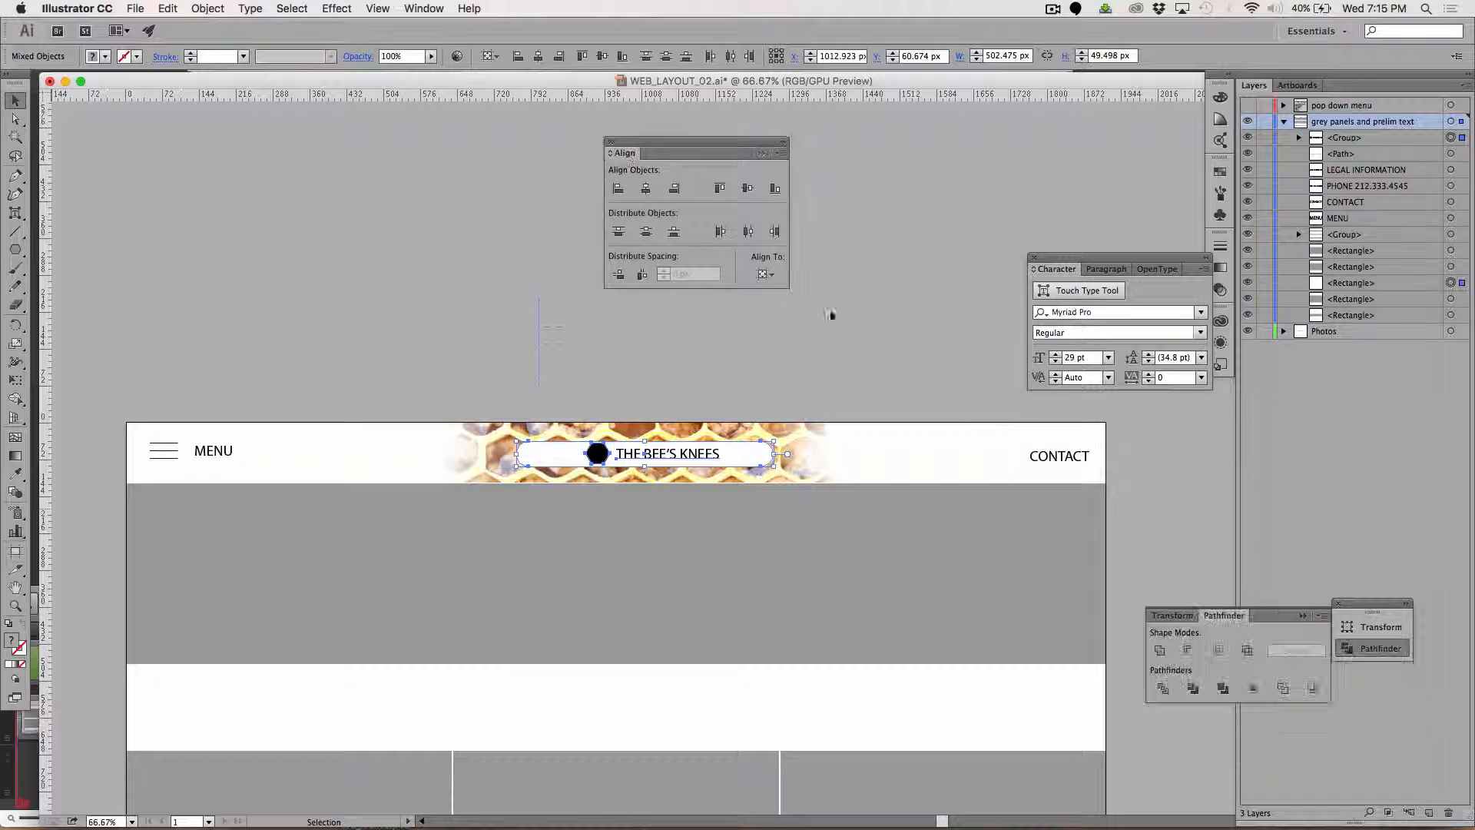
{"action": "left_click", "coordinate": [765, 275]}
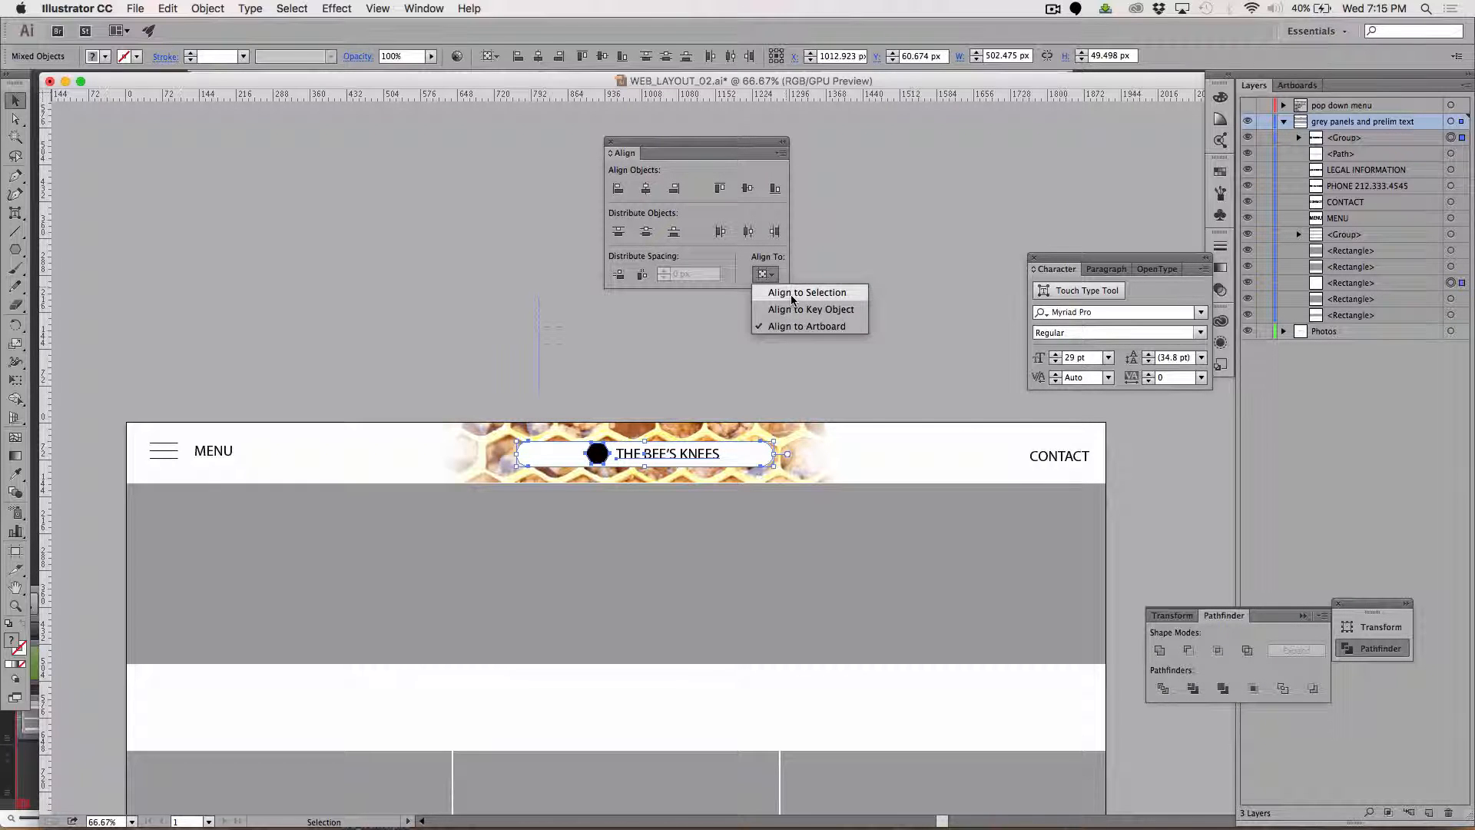
{"action": "left_click", "coordinate": [793, 292]}
{"action": "left_click", "coordinate": [646, 189]}
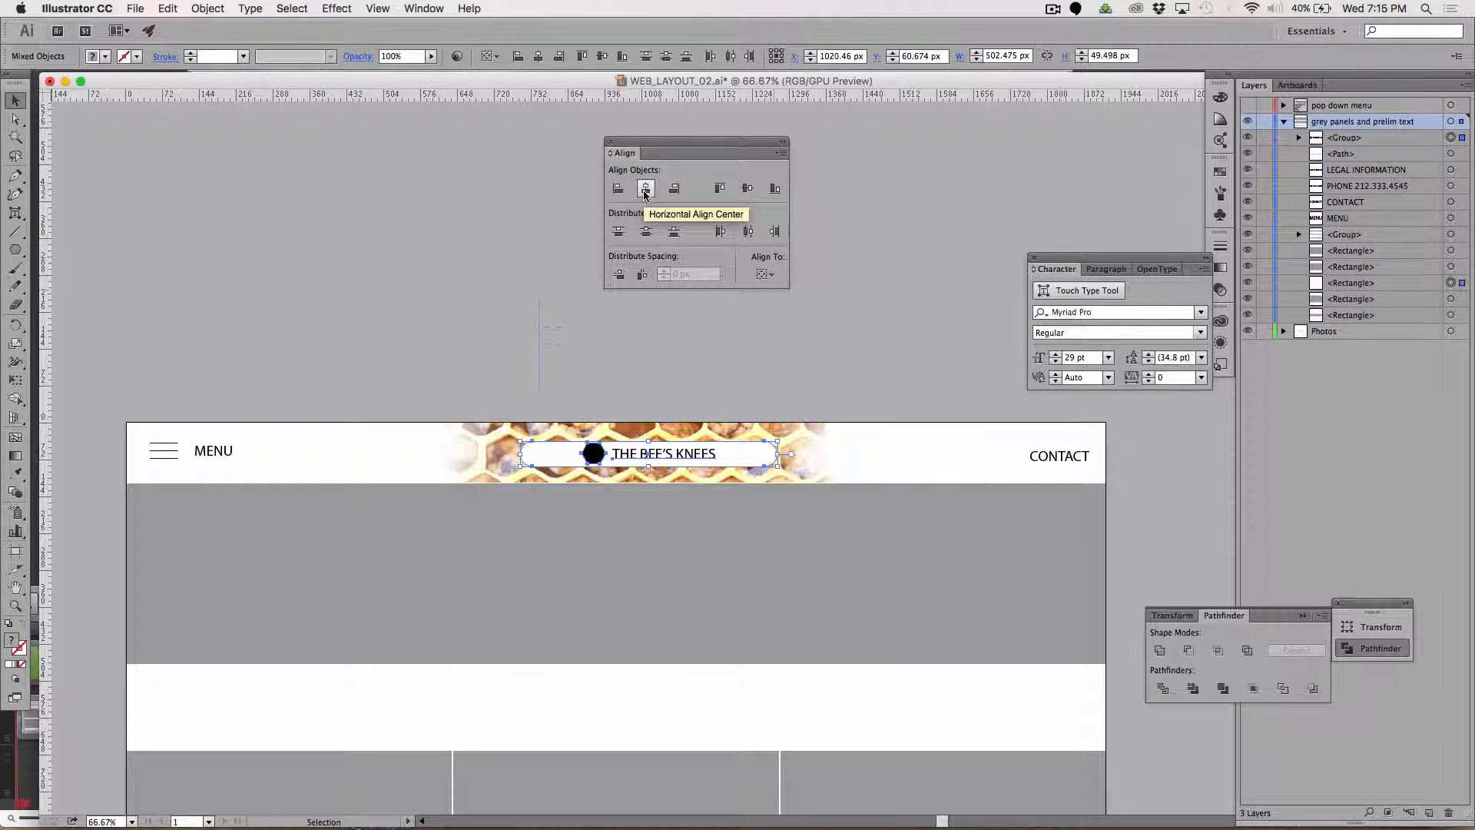
{"action": "left_click", "coordinate": [870, 378]}
Move the hexagon-and-text group left in the header and scale it up proportionally until the hexagon is about 69 × 59 px.
{"action": "scroll", "coordinate": [871, 378], "scroll_direction": "down", "scroll_amount": 5}
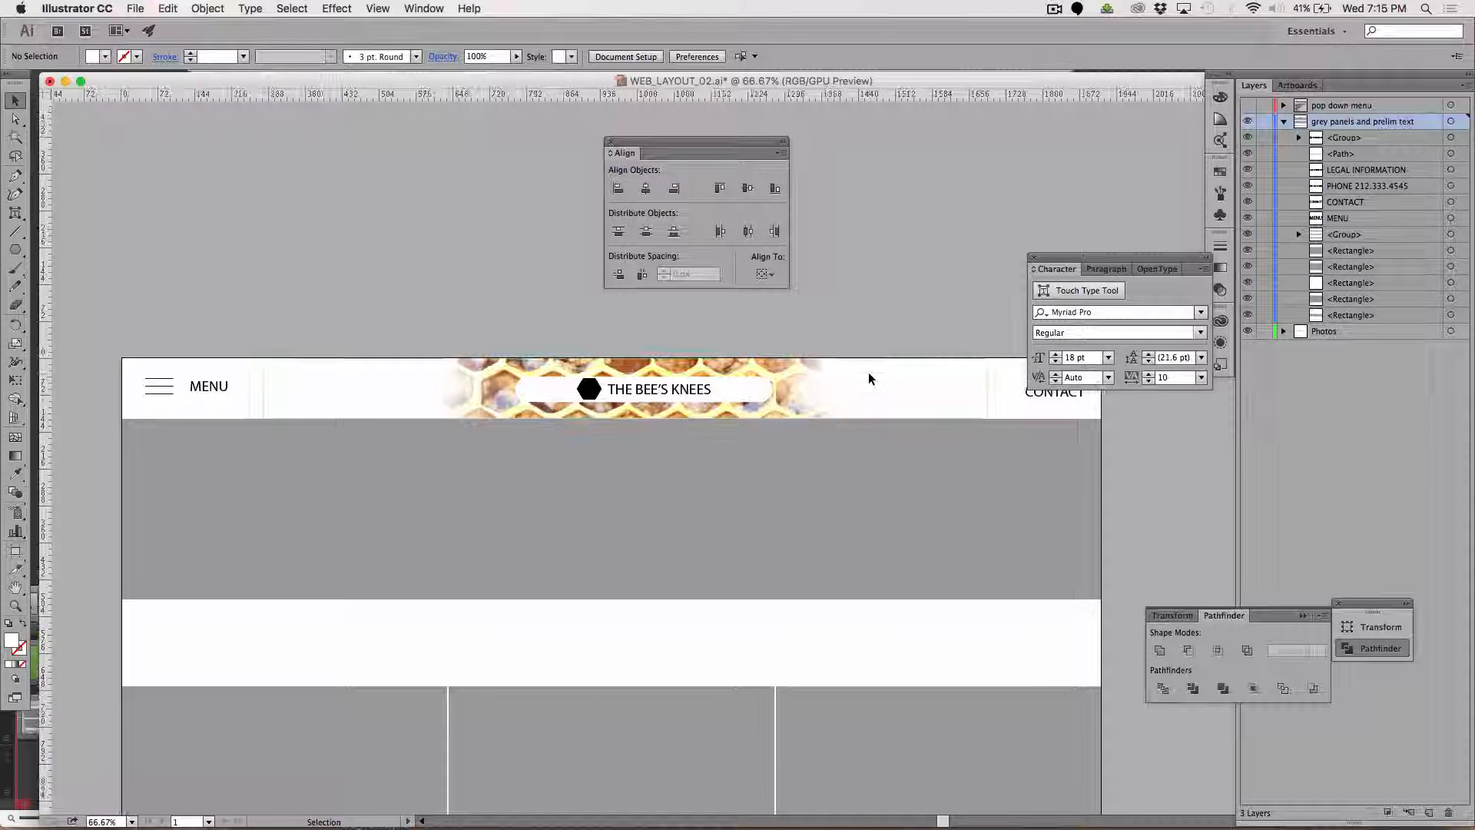
{"action": "left_click", "coordinate": [677, 382]}
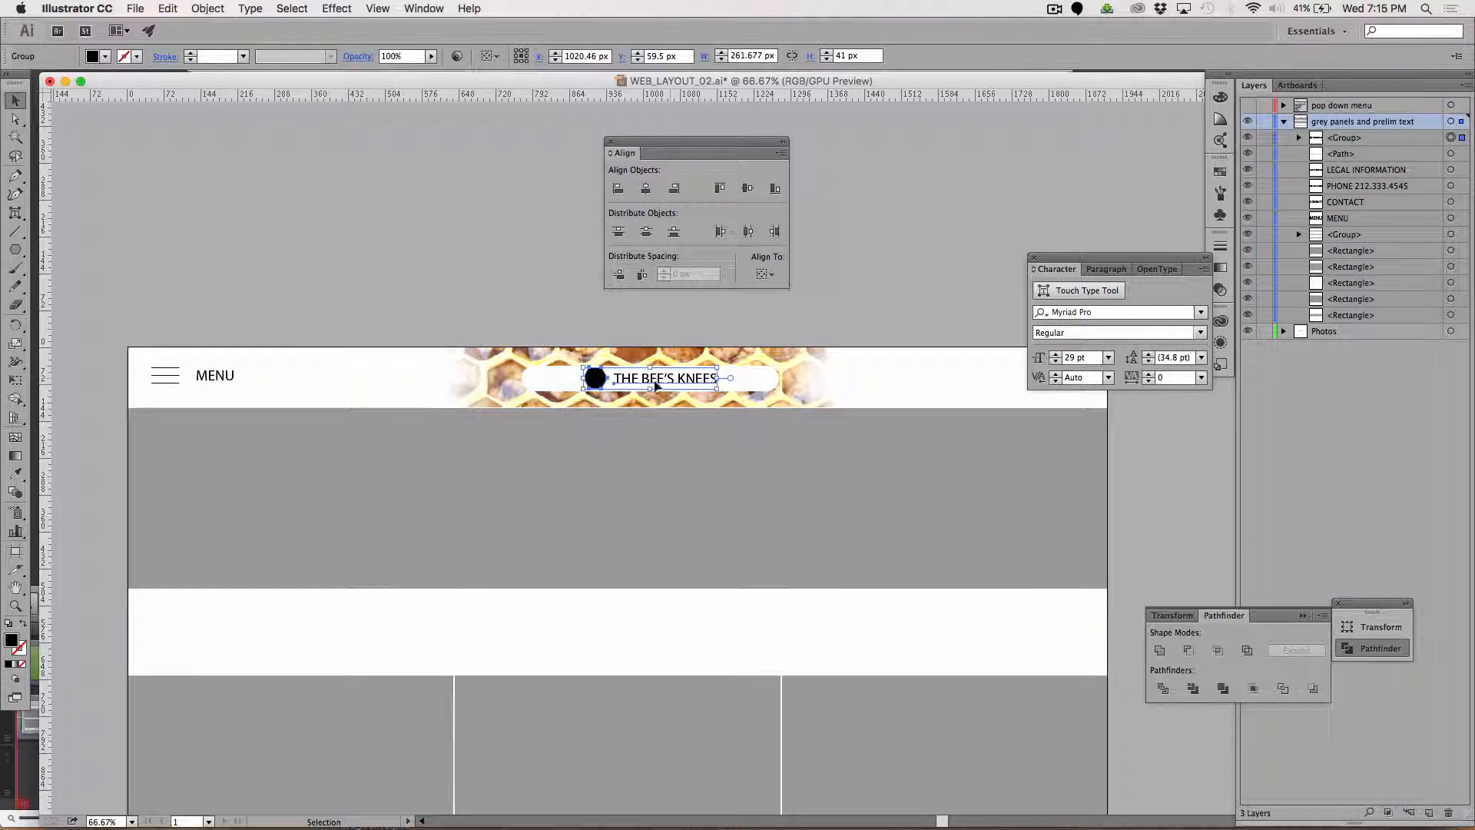
{"action": "left_click_drag", "start_coordinate": [615, 388], "coordinate": [594, 387]}
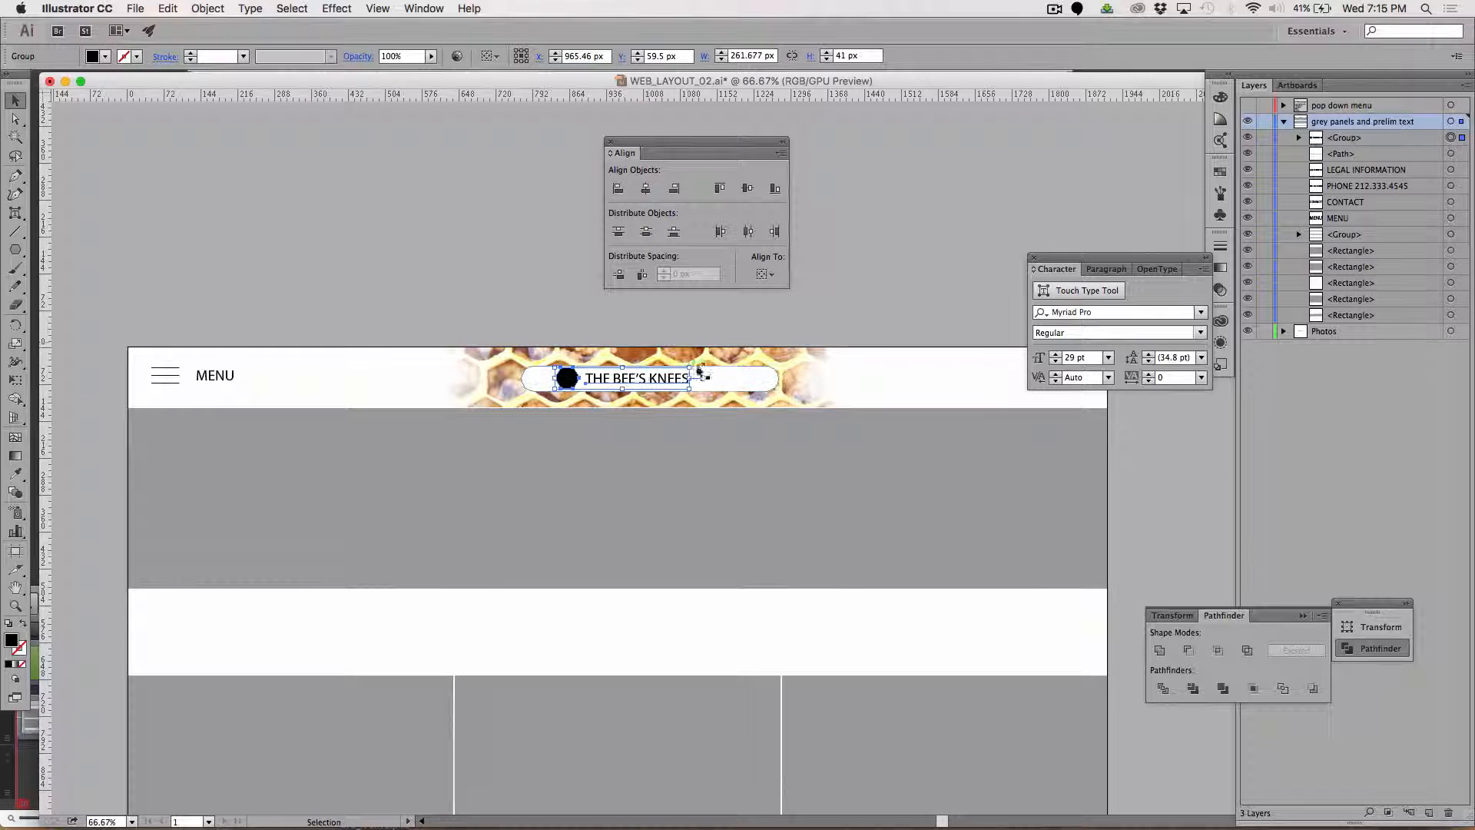
{"action": "left_click_drag", "start_coordinate": [689, 367], "coordinate": [749, 358]}
{"action": "left_click", "coordinate": [855, 287]}
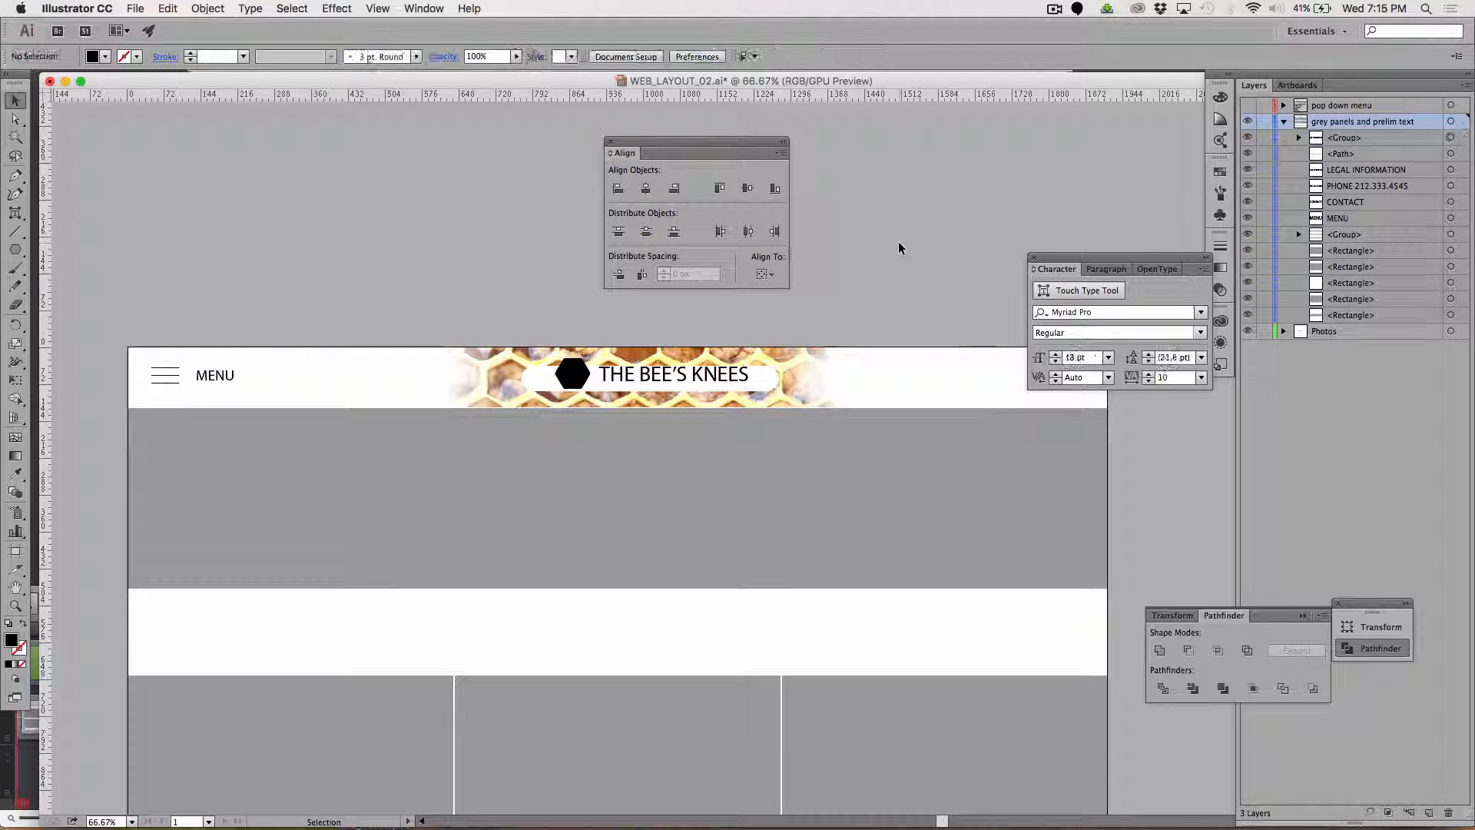
Enlarge the white rounded rectangle behind the logo and title to about 728 × 72 px.
{"action": "left_click", "coordinate": [535, 380]}
{"action": "key", "text": "super+d"}
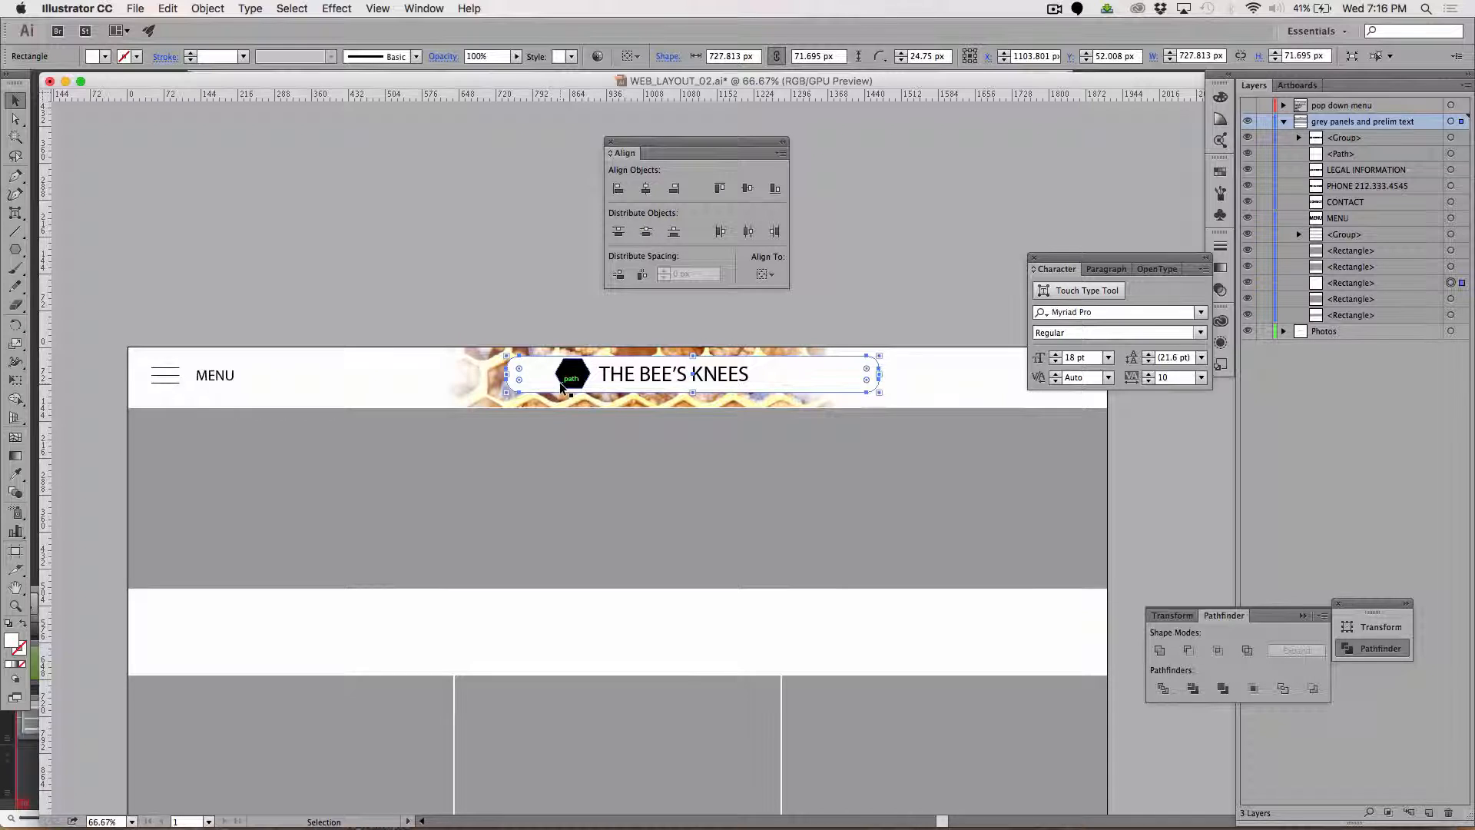
{"action": "left_click", "coordinate": [527, 296]}
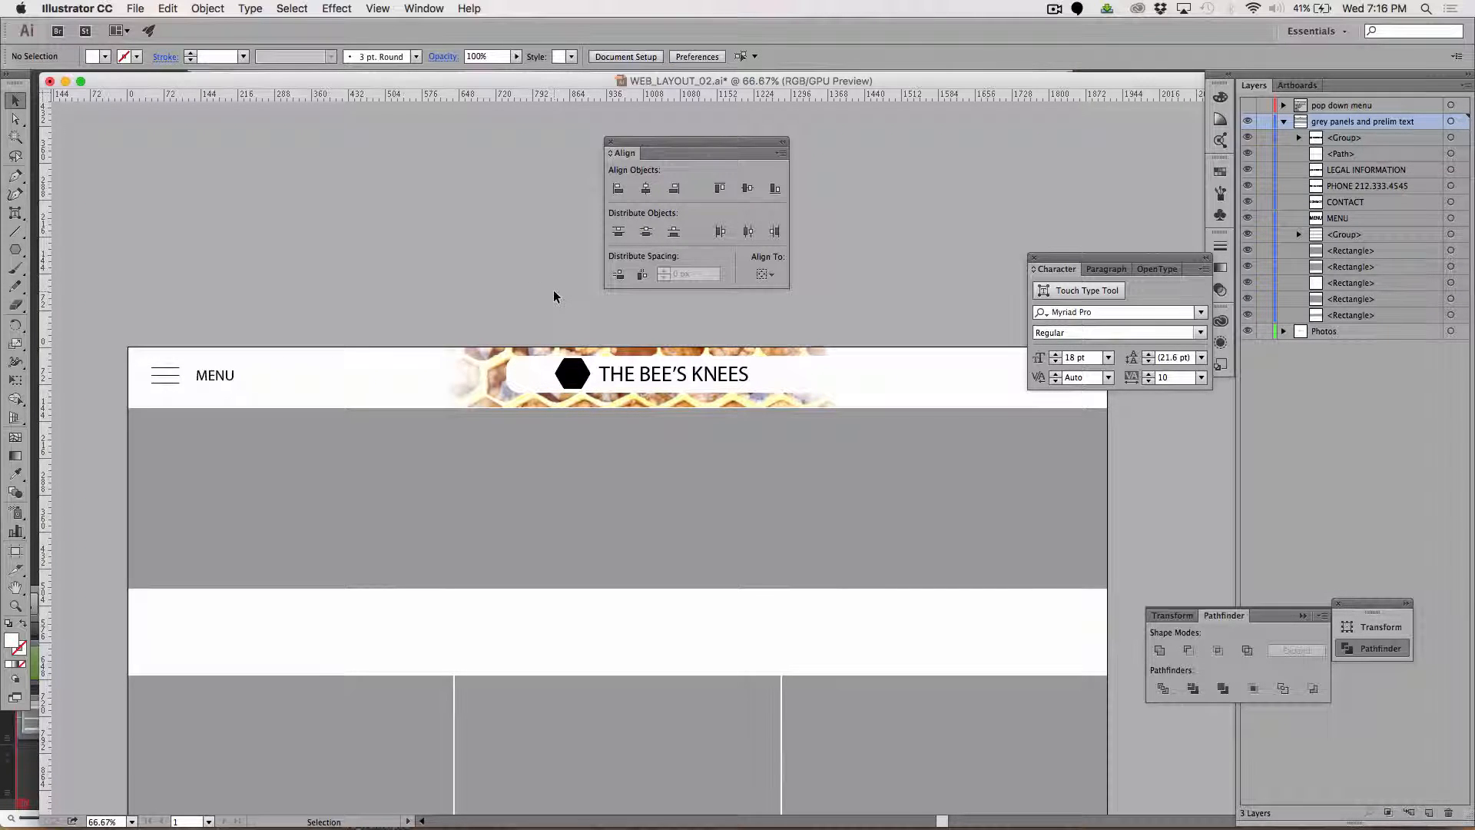
Select only the hexagon inside the logo group and fill it with orange, FF9D00.
{"action": "left_click", "coordinate": [15, 119]}
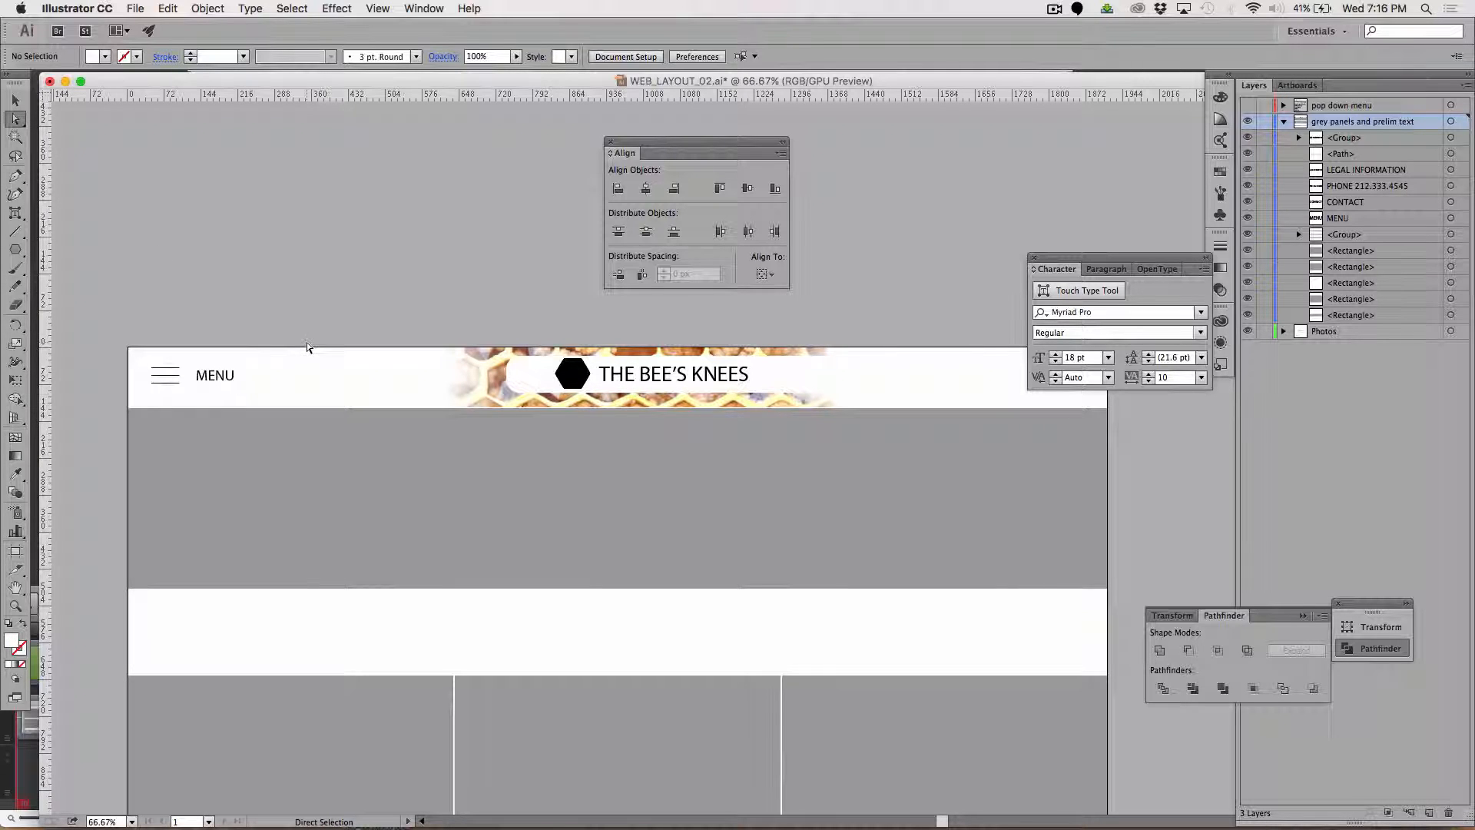
{"action": "left_click", "coordinate": [569, 378]}
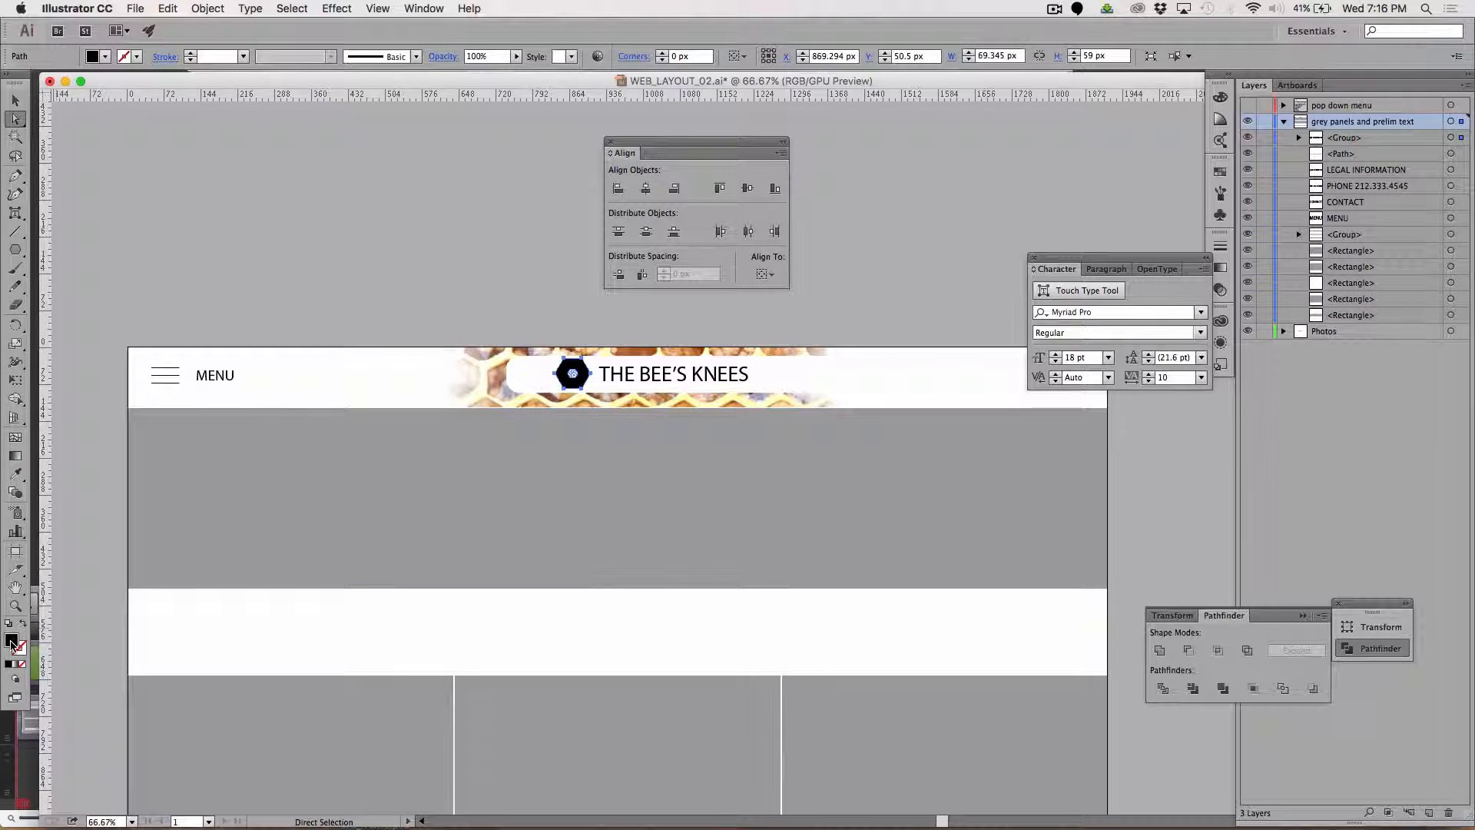
{"action": "double_click", "coordinate": [12, 642]}
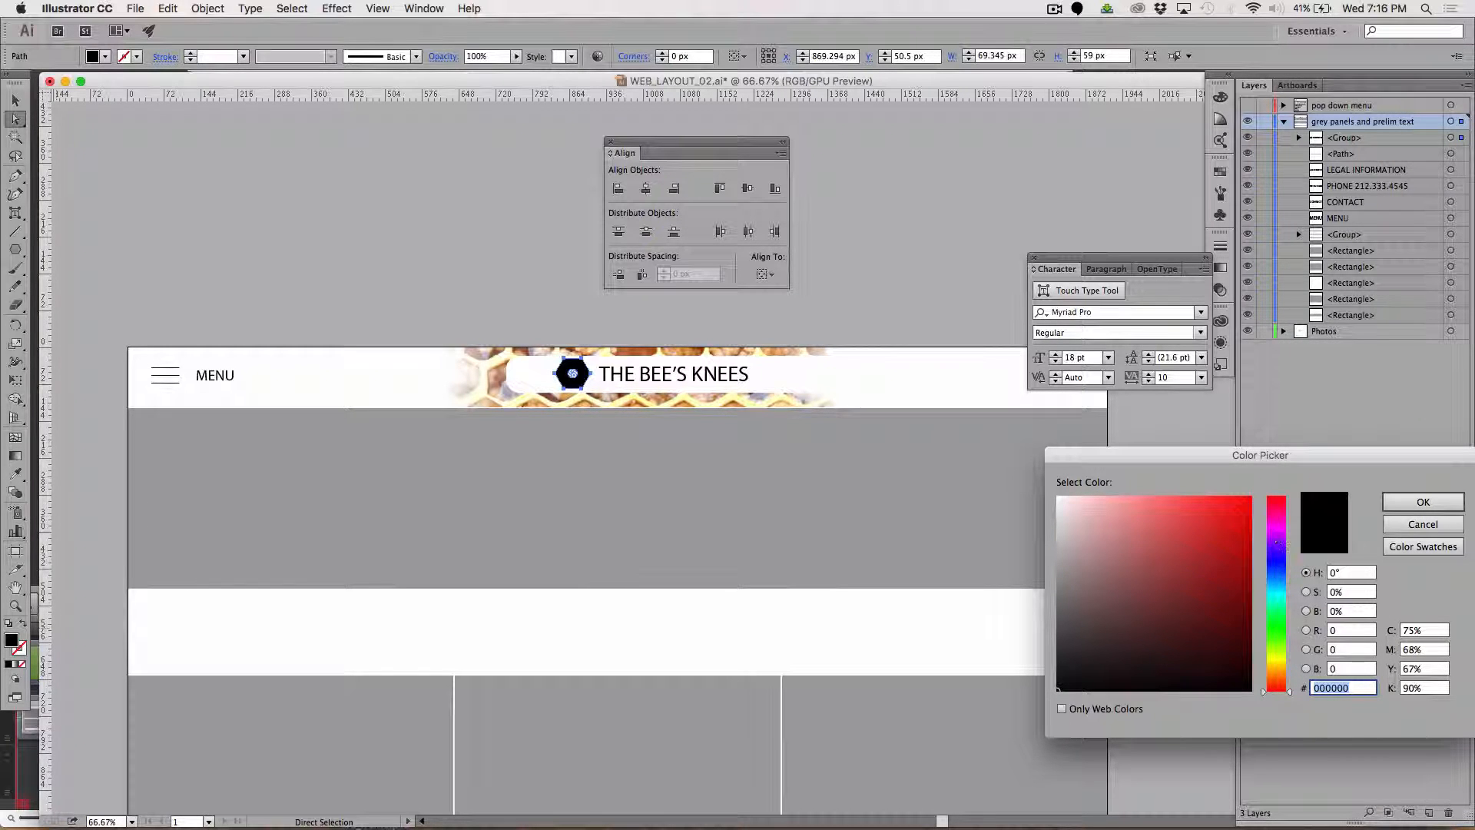
{"action": "left_click", "coordinate": [1277, 668]}
{"action": "left_click", "coordinate": [1251, 497]}
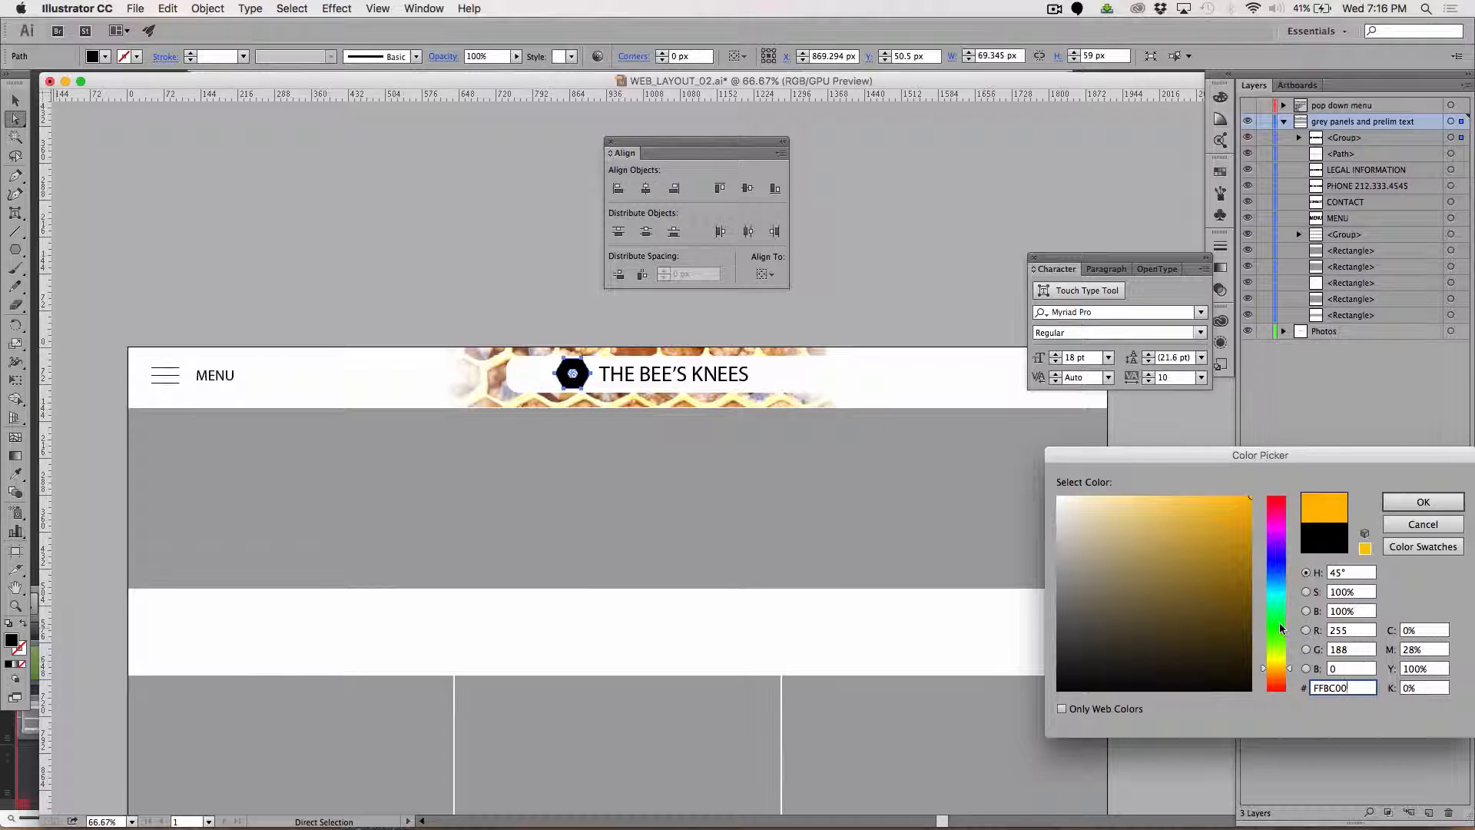
{"action": "left_click", "coordinate": [1278, 670]}
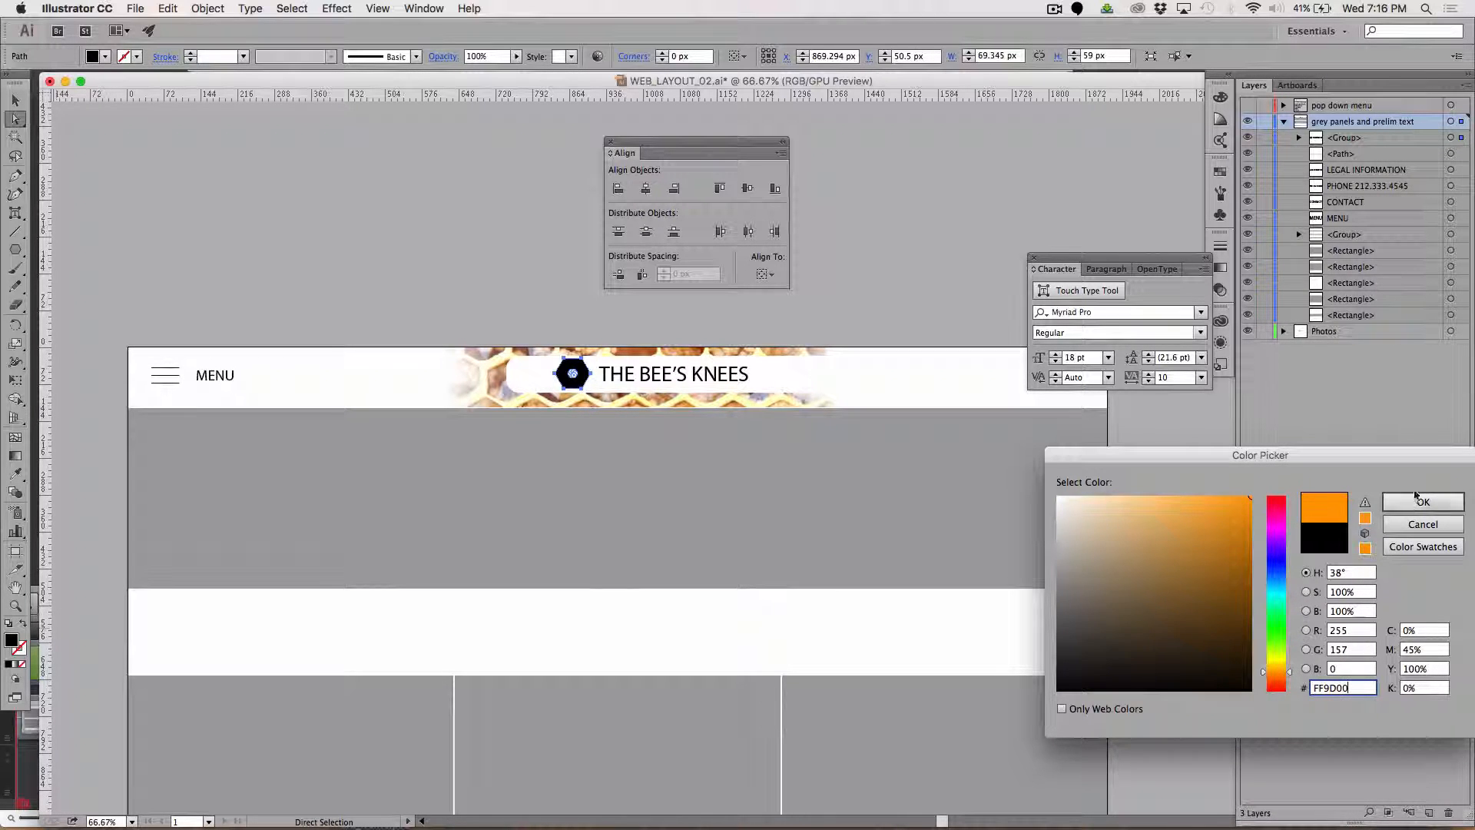
{"action": "left_click", "coordinate": [1421, 500]}
{"action": "left_click", "coordinate": [461, 318]}
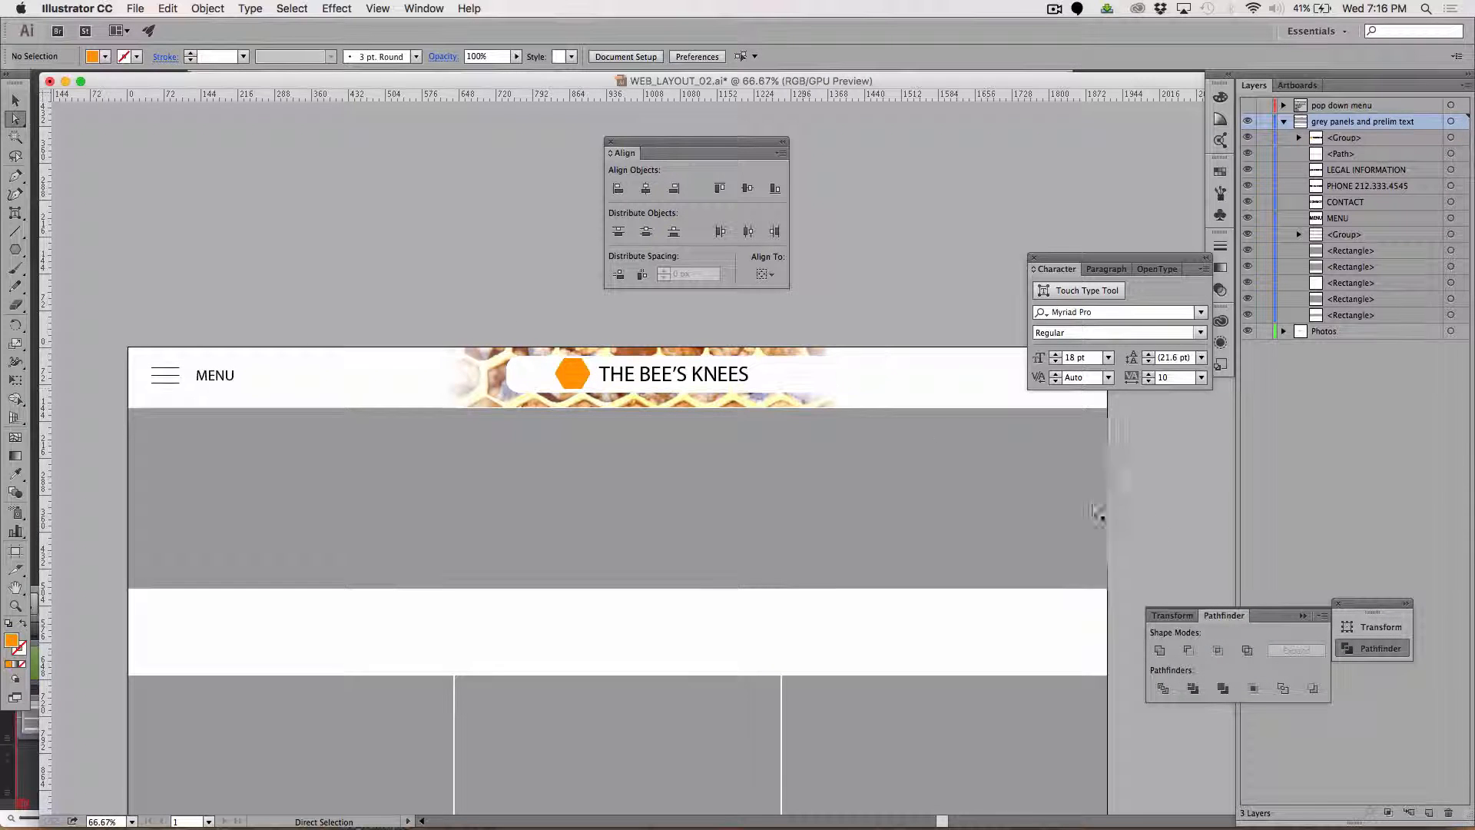
Stretch the large grey banner rectangle downward, leaving a narrow white strip above the three grey panels.
{"action": "key", "text": "super+minus"}
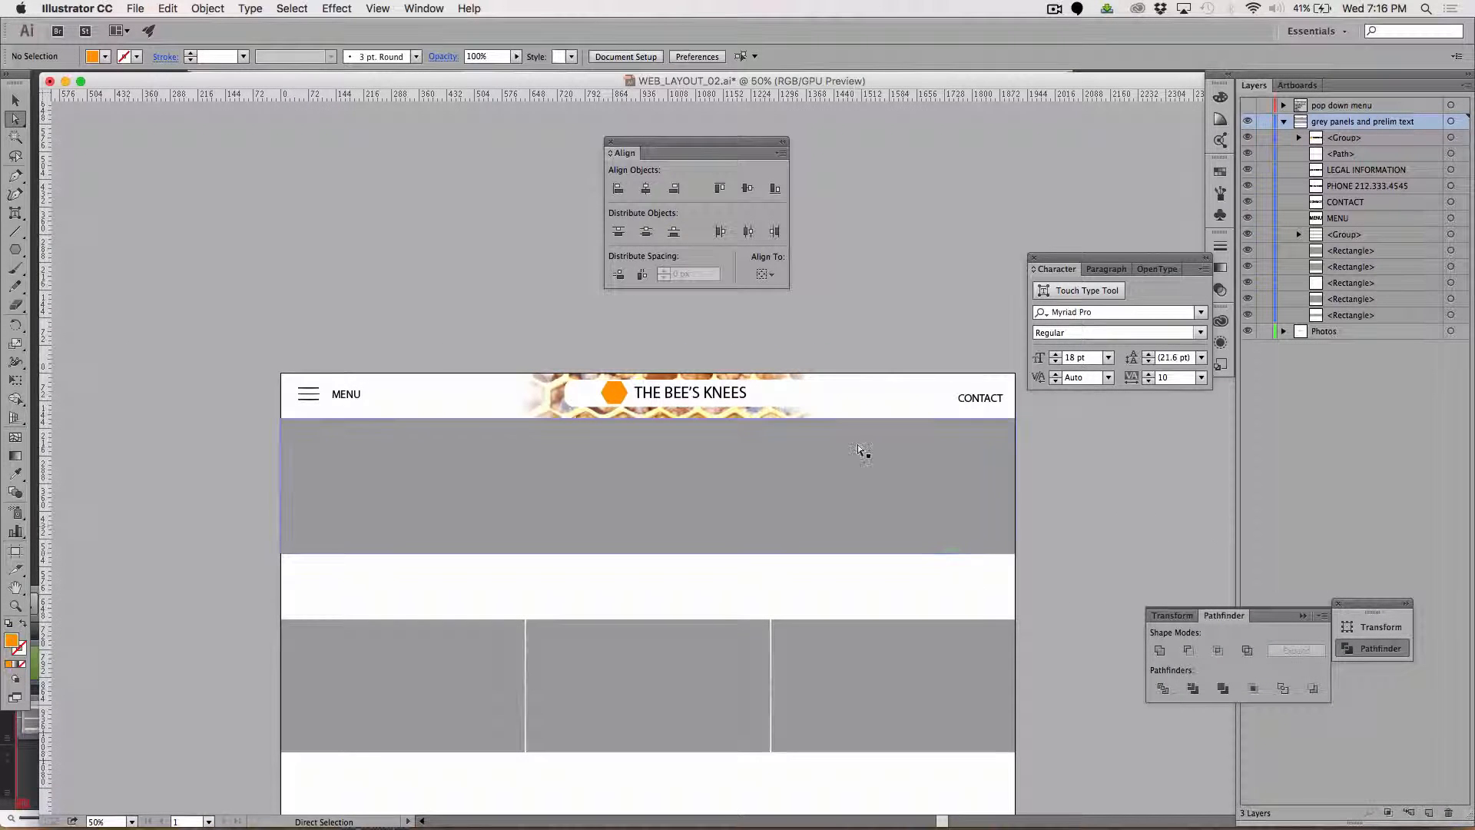
{"action": "scroll", "coordinate": [860, 449], "scroll_direction": "right", "scroll_amount": 3}
{"action": "scroll", "coordinate": [860, 449], "scroll_direction": "down", "scroll_amount": 3}
{"action": "scroll", "coordinate": [865, 448], "scroll_direction": "right", "scroll_amount": 2}
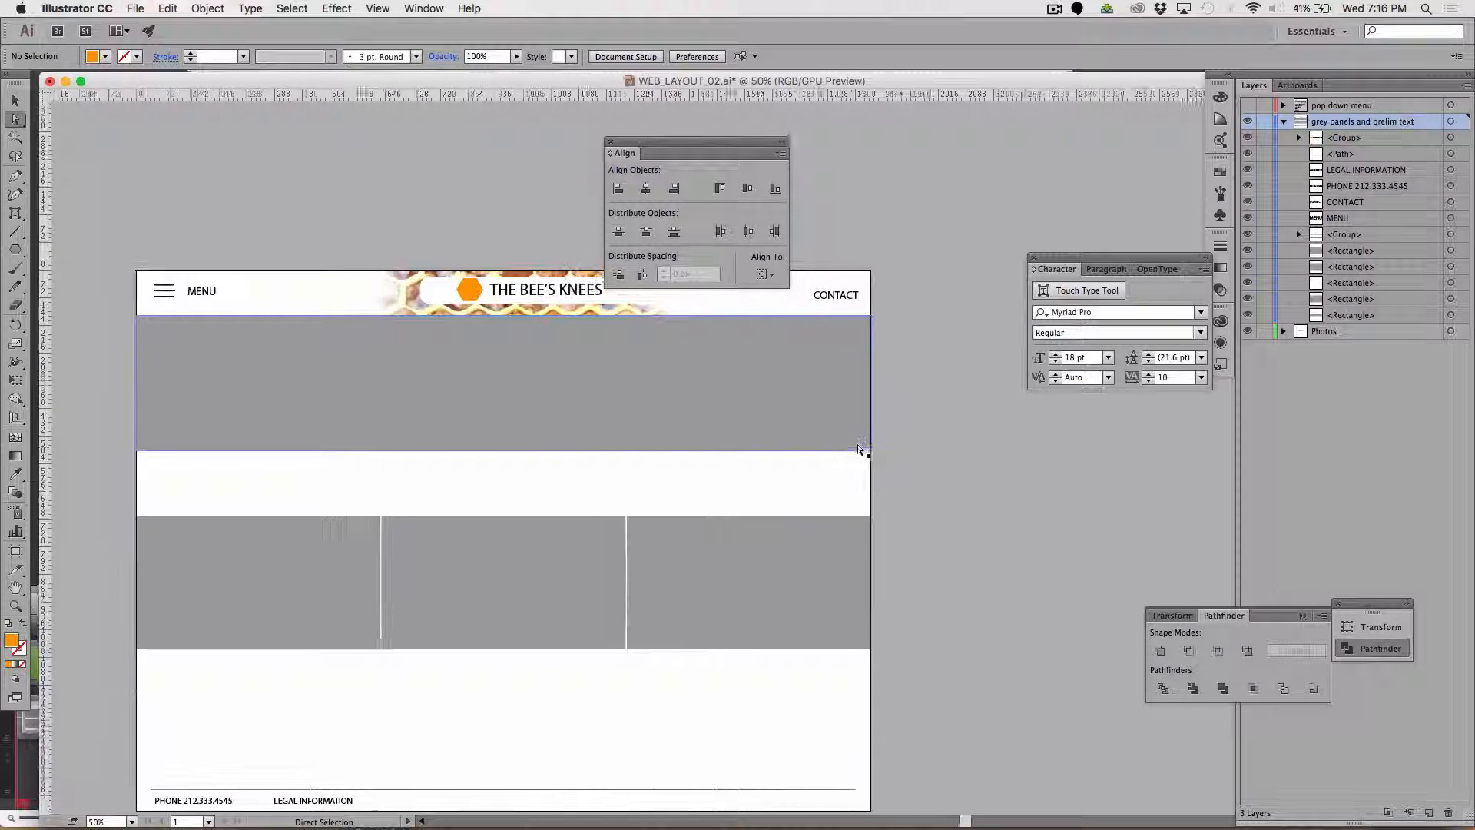
{"action": "scroll", "coordinate": [978, 515], "scroll_direction": "down", "scroll_amount": 3}
{"action": "scroll", "coordinate": [978, 516], "scroll_direction": "left", "scroll_amount": 2}
{"action": "scroll", "coordinate": [979, 516], "scroll_direction": "up", "scroll_amount": 3}
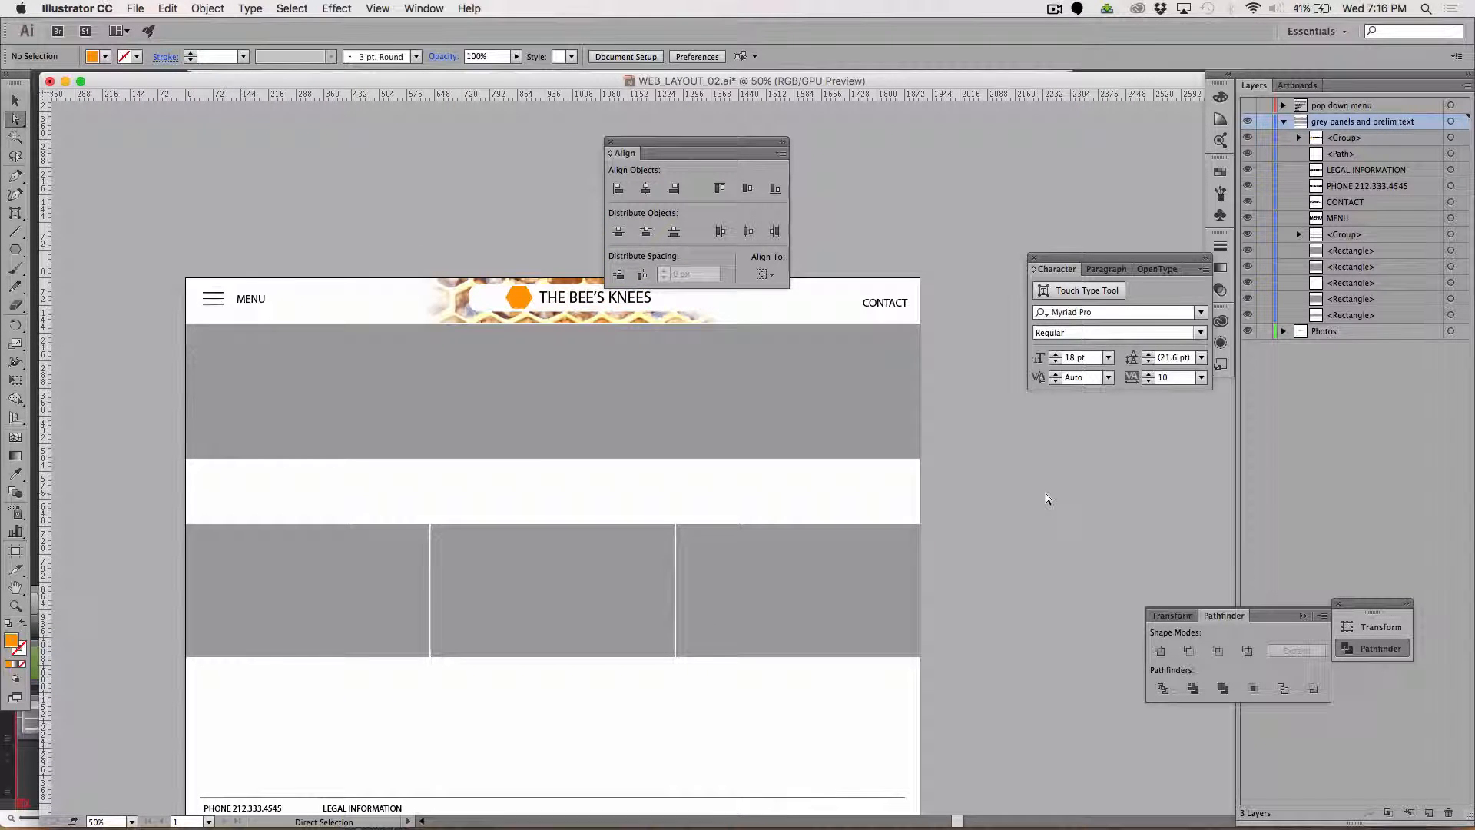
{"action": "left_click", "coordinate": [757, 413]}
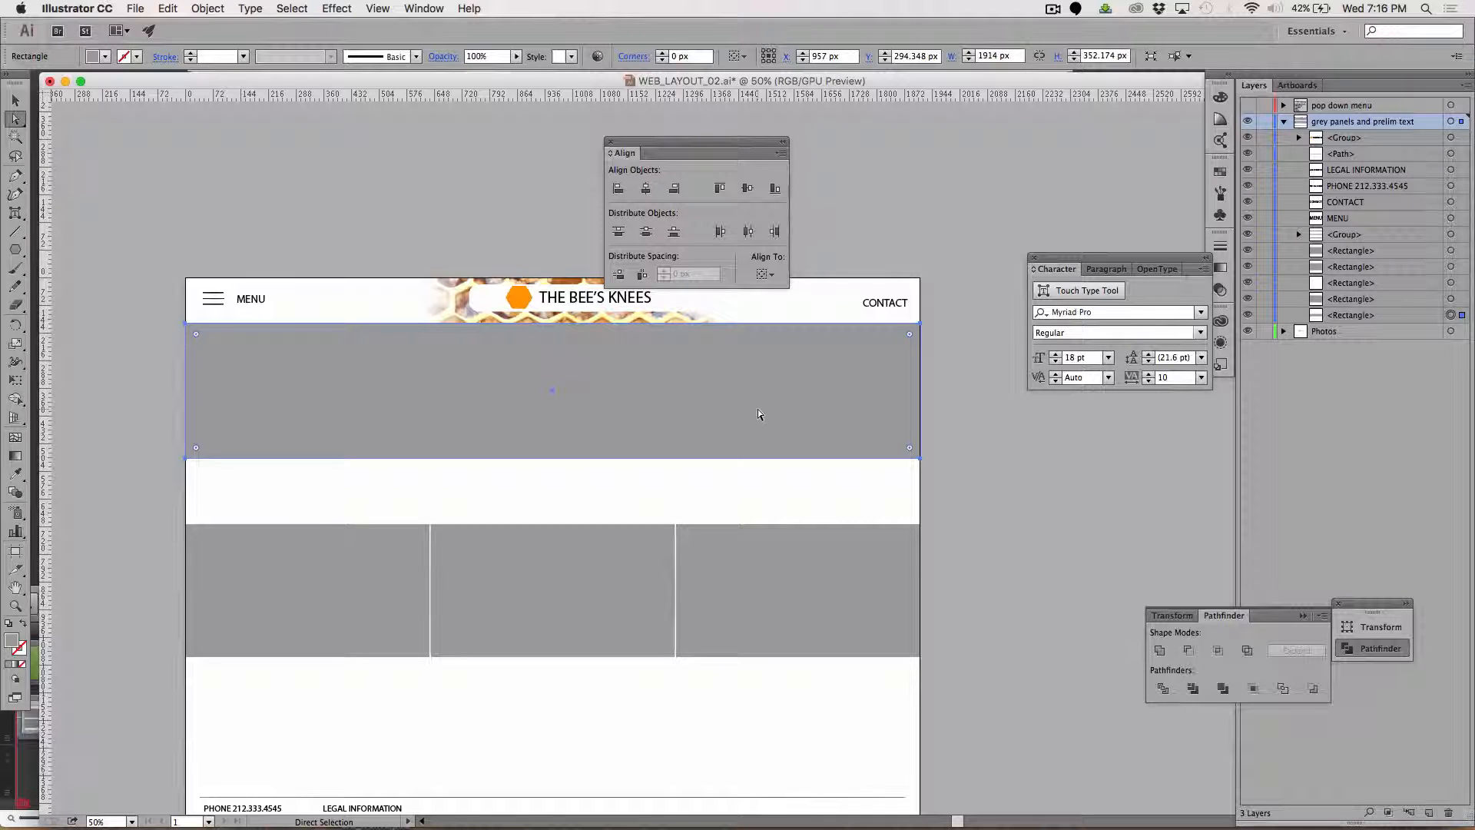
{"action": "key", "text": "s"}
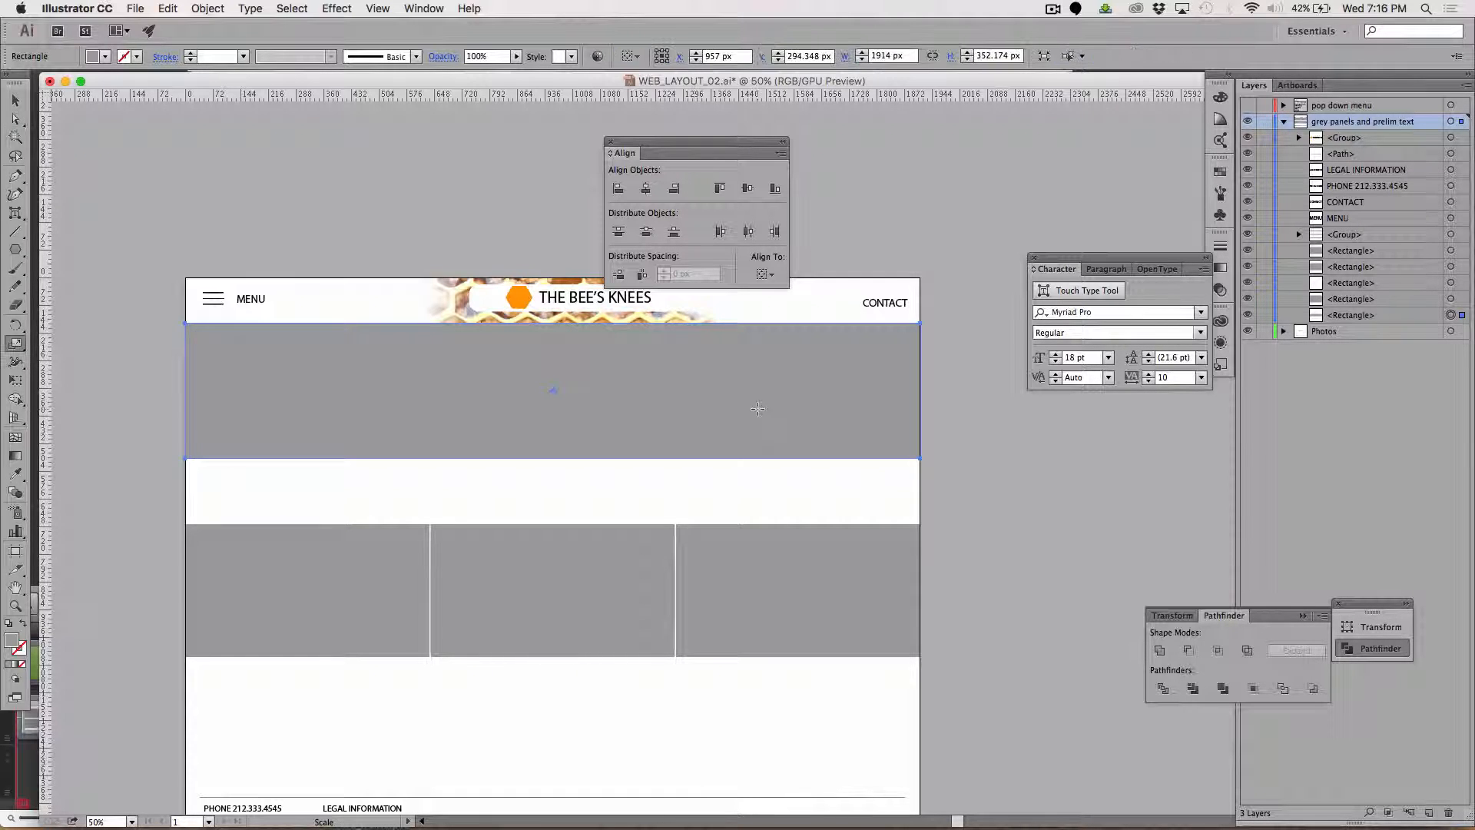
{"action": "key", "text": "v"}
{"action": "left_click", "coordinate": [274, 178]}
{"action": "left_click", "coordinate": [432, 401]}
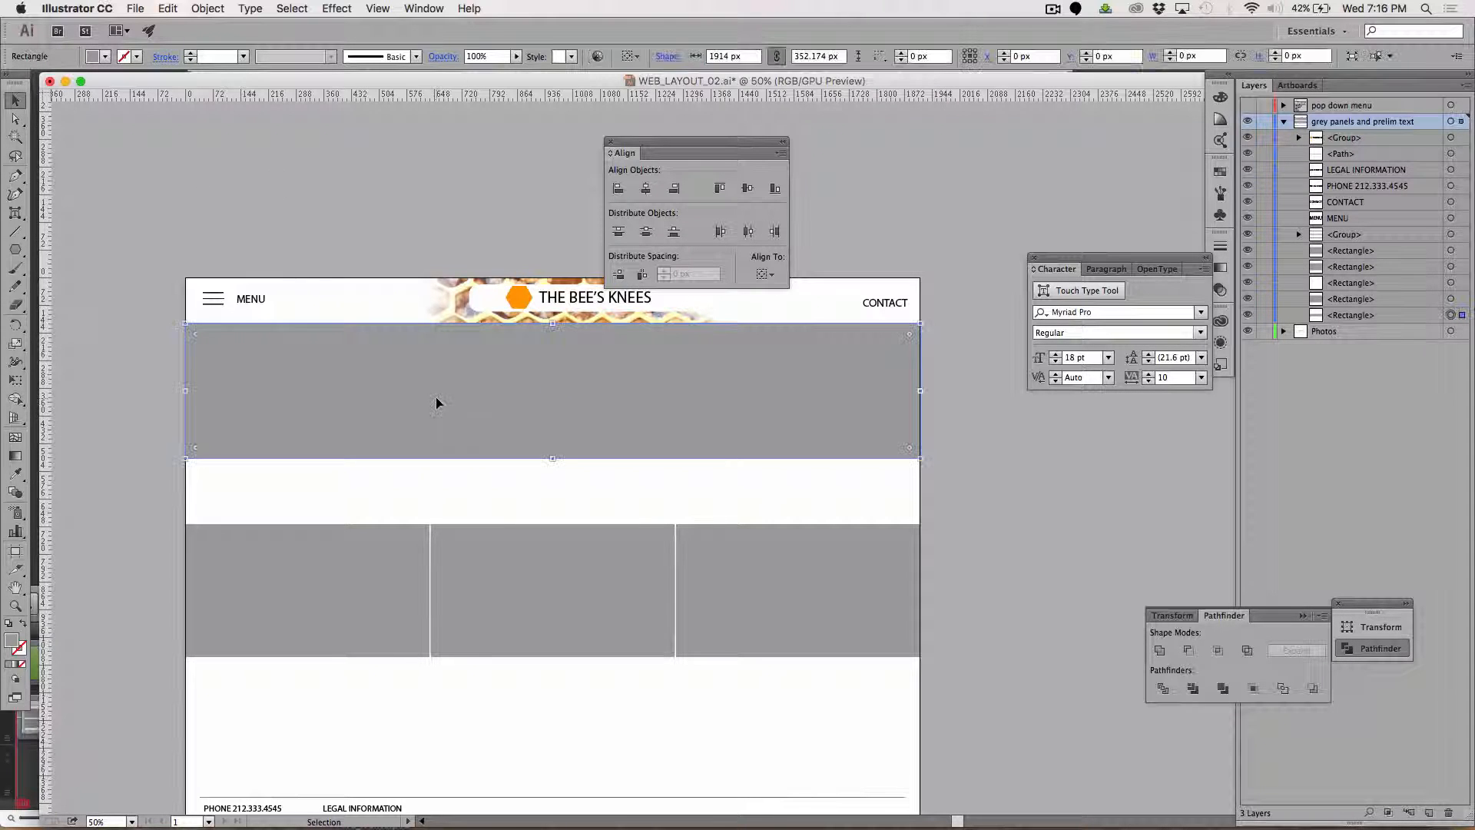
{"action": "left_click_drag", "start_coordinate": [552, 459], "coordinate": [552, 500]}
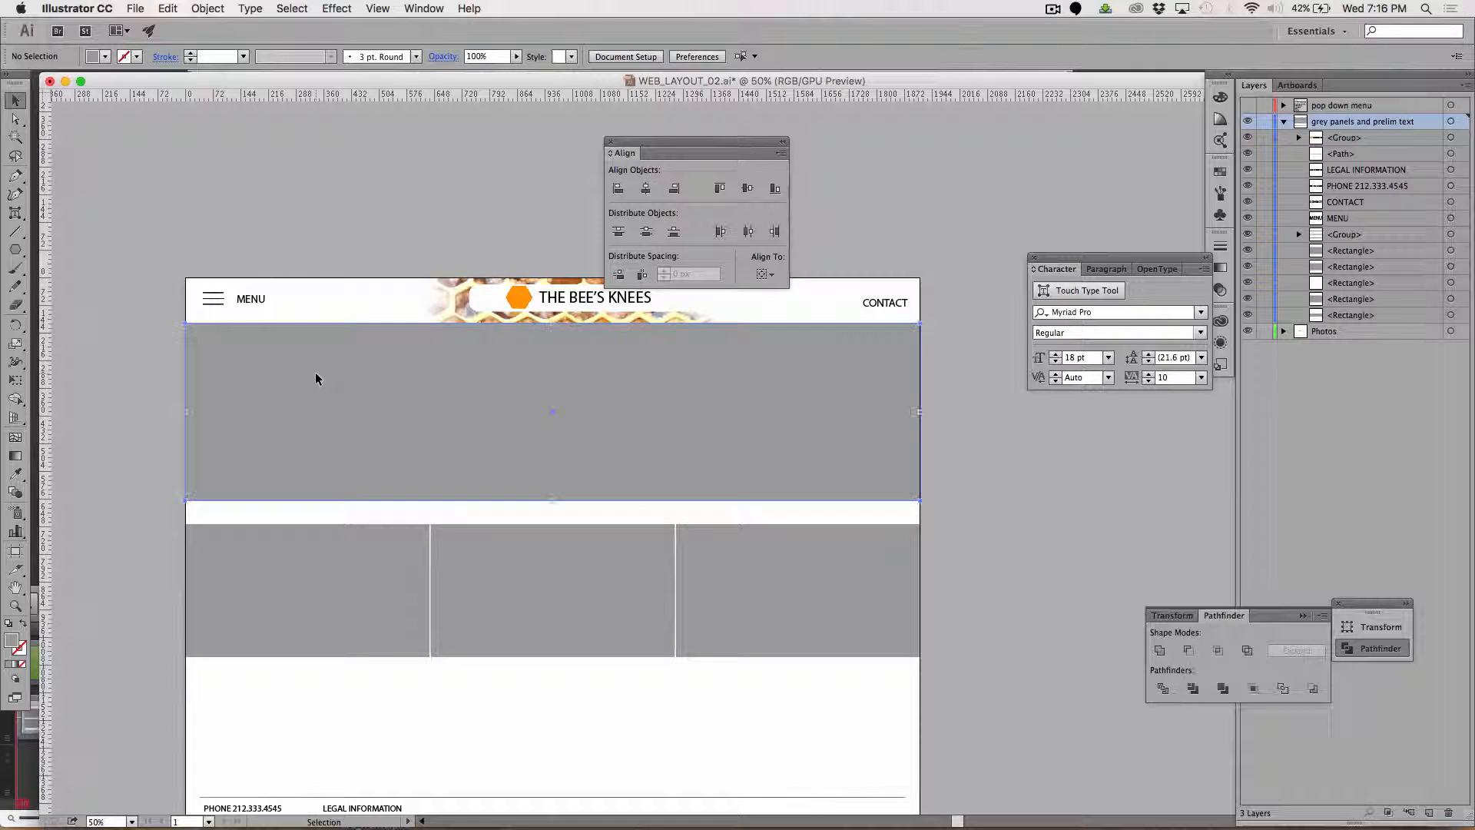
{"action": "key", "text": "Down"}
{"action": "left_click", "coordinate": [304, 185]}
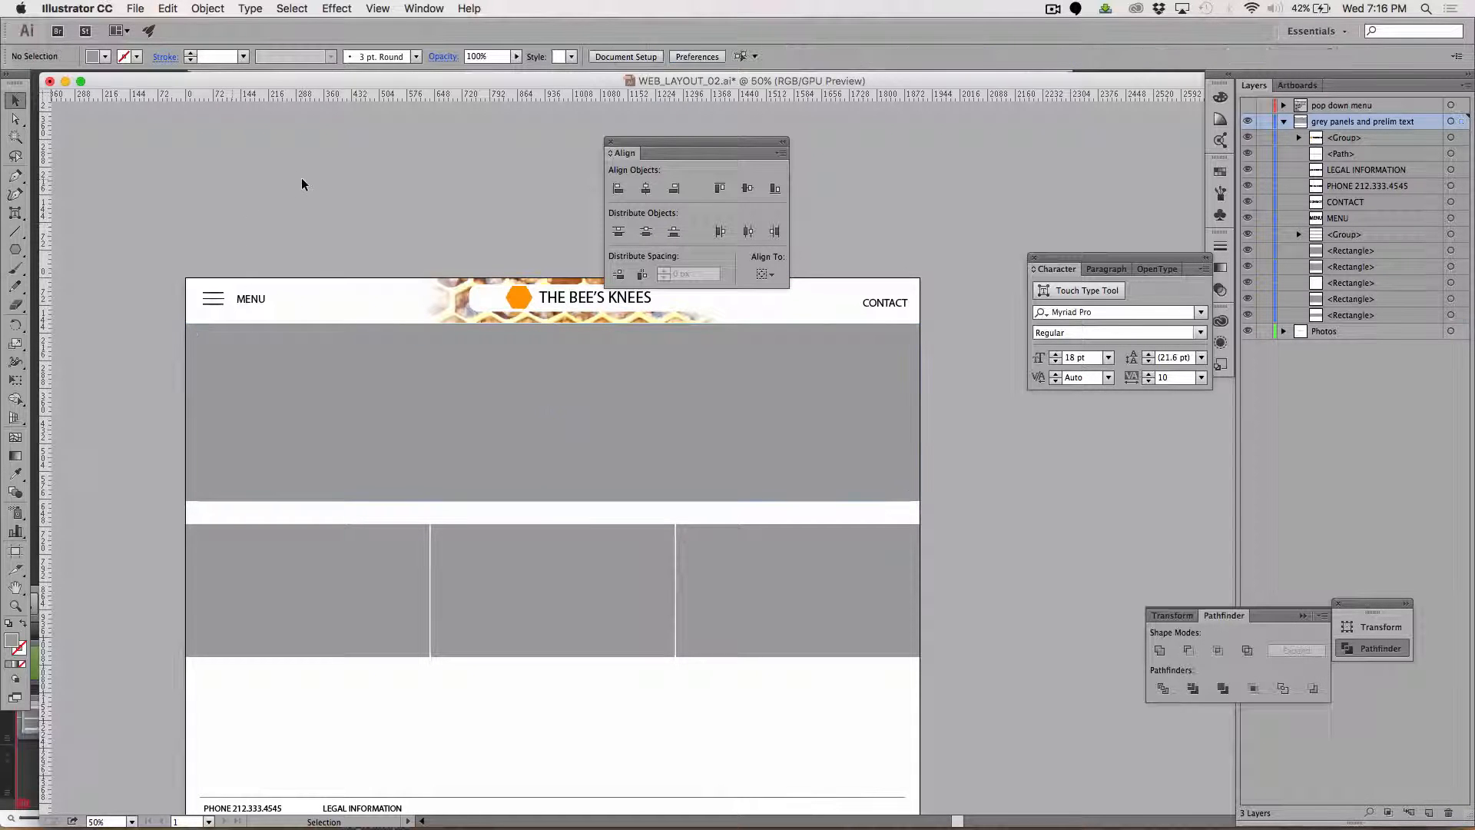
Switch to Firefox and search Google Images for "bee keeper", replacing the honeycomb search.
{"action": "key", "text": "super+Tab"}
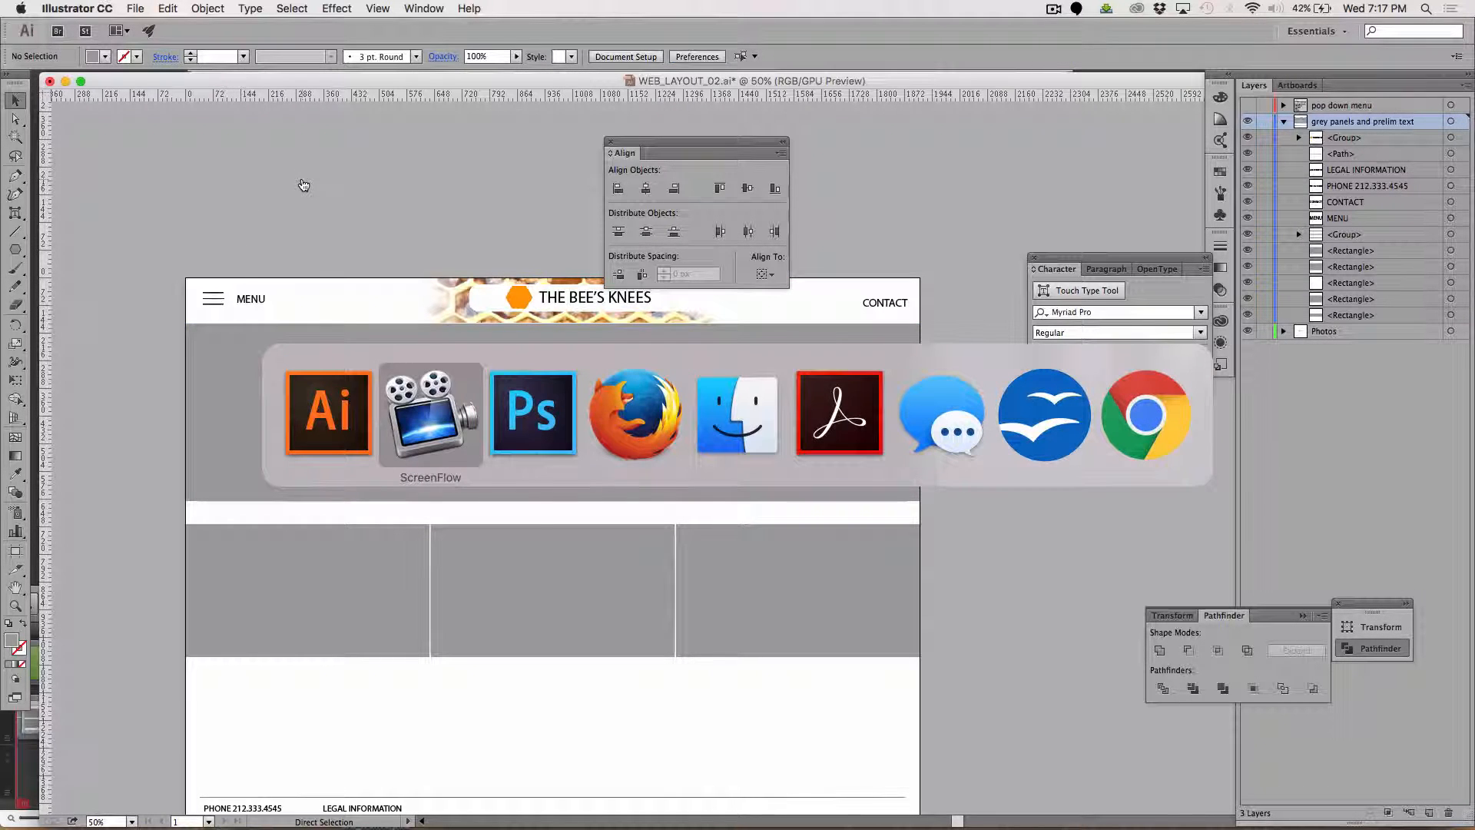
{"action": "key", "text": "super+Tab"}
{"action": "key", "text": "super+Tab"}
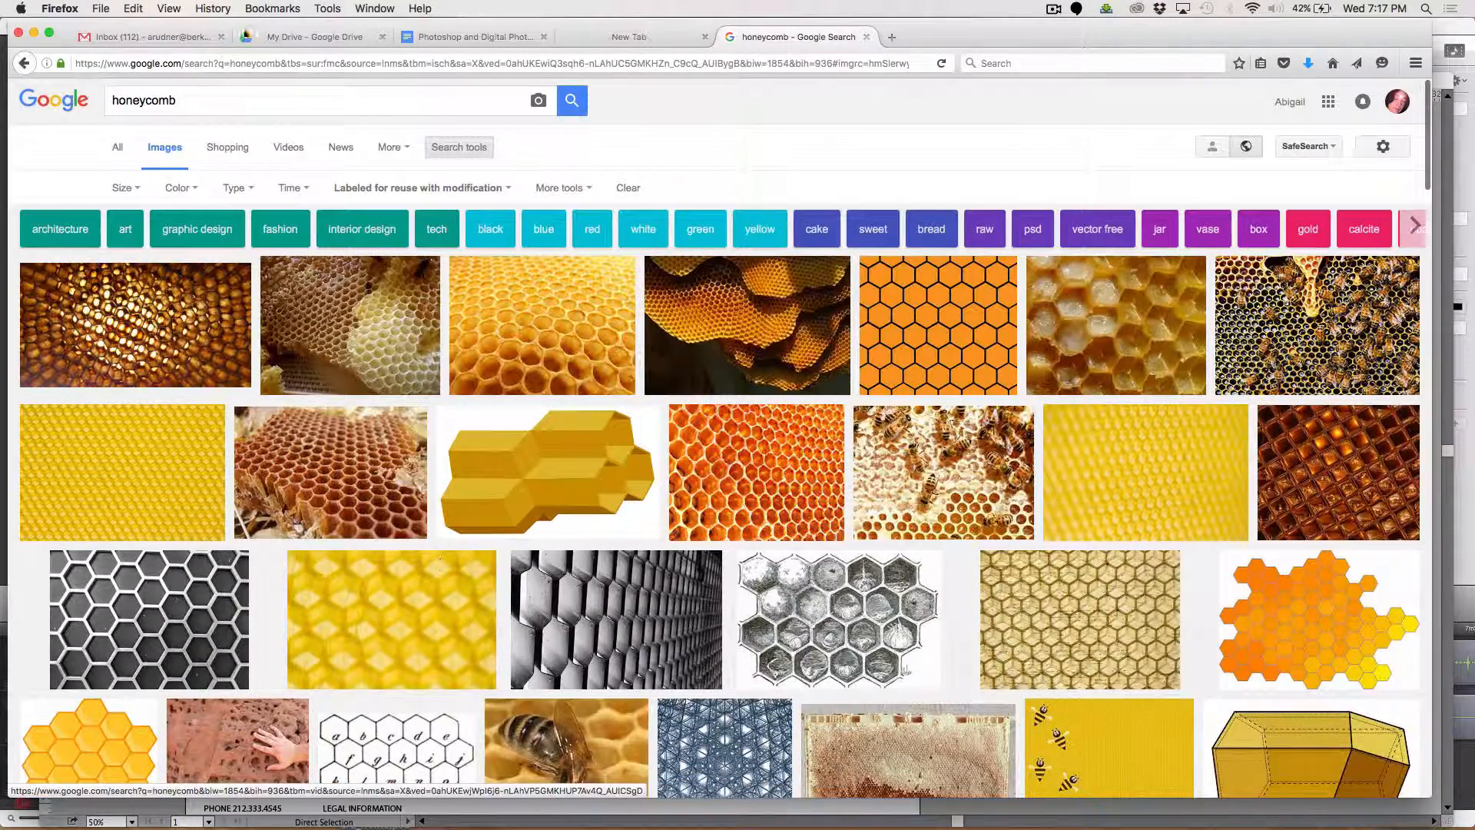
{"action": "left_click_drag", "start_coordinate": [205, 100], "coordinate": [52, 97]}
{"action": "type", "text": "bee keeper"}
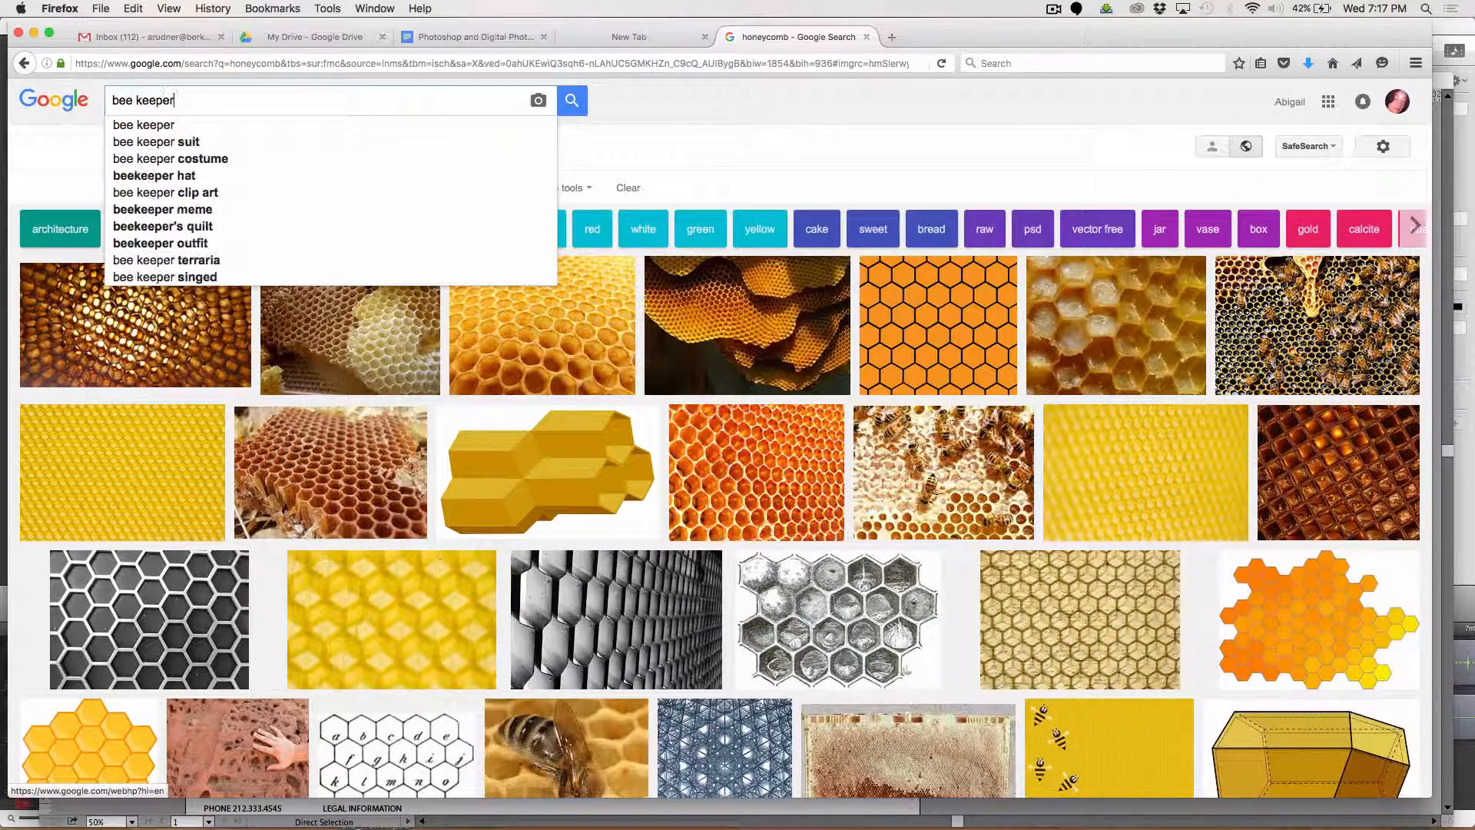
{"action": "key", "text": "Return"}
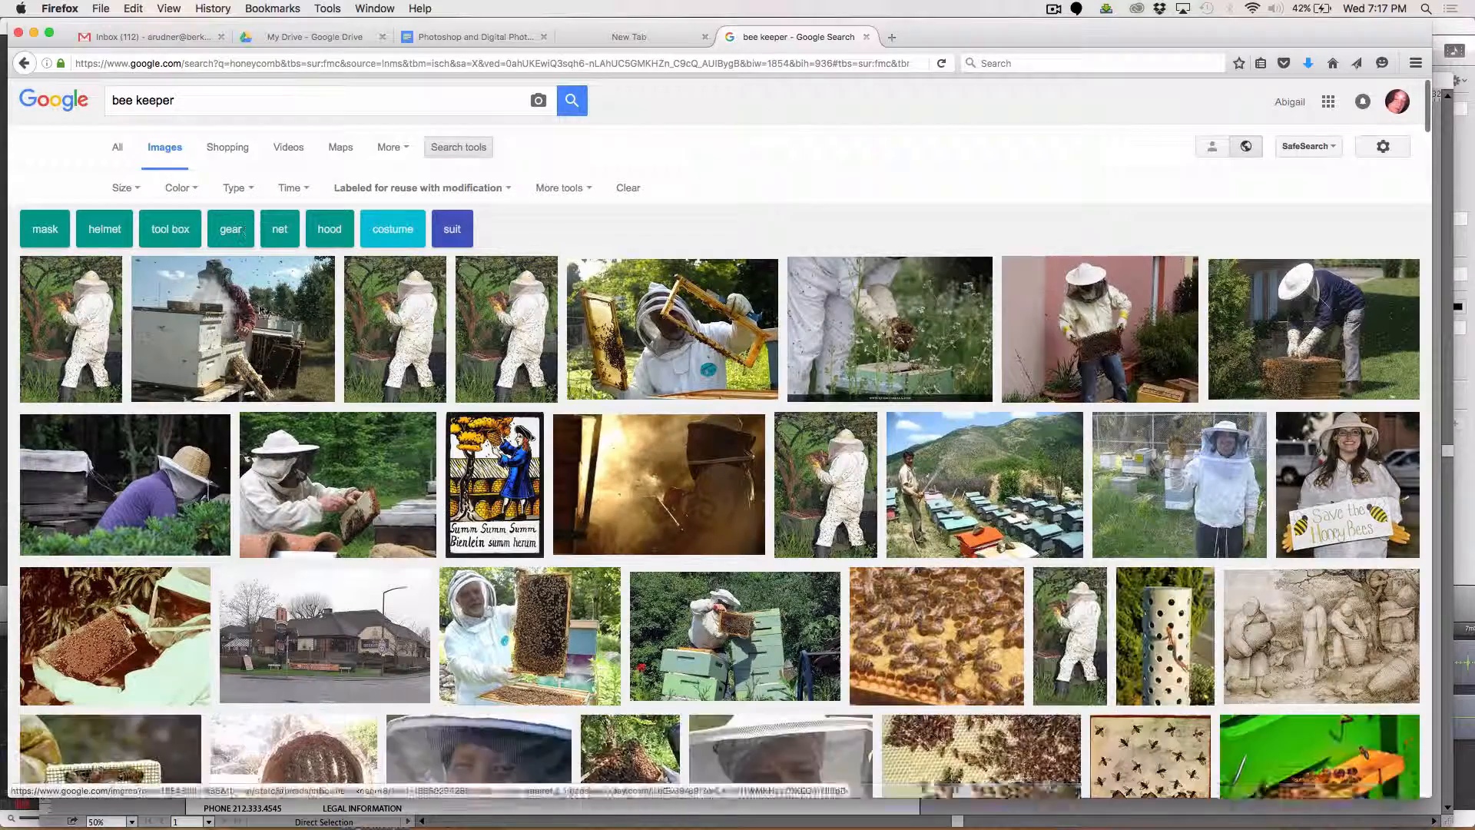
Open the Pixabay photo of a beekeeper holding two hive frames from the results and copy the image.
{"action": "left_click", "coordinate": [691, 323]}
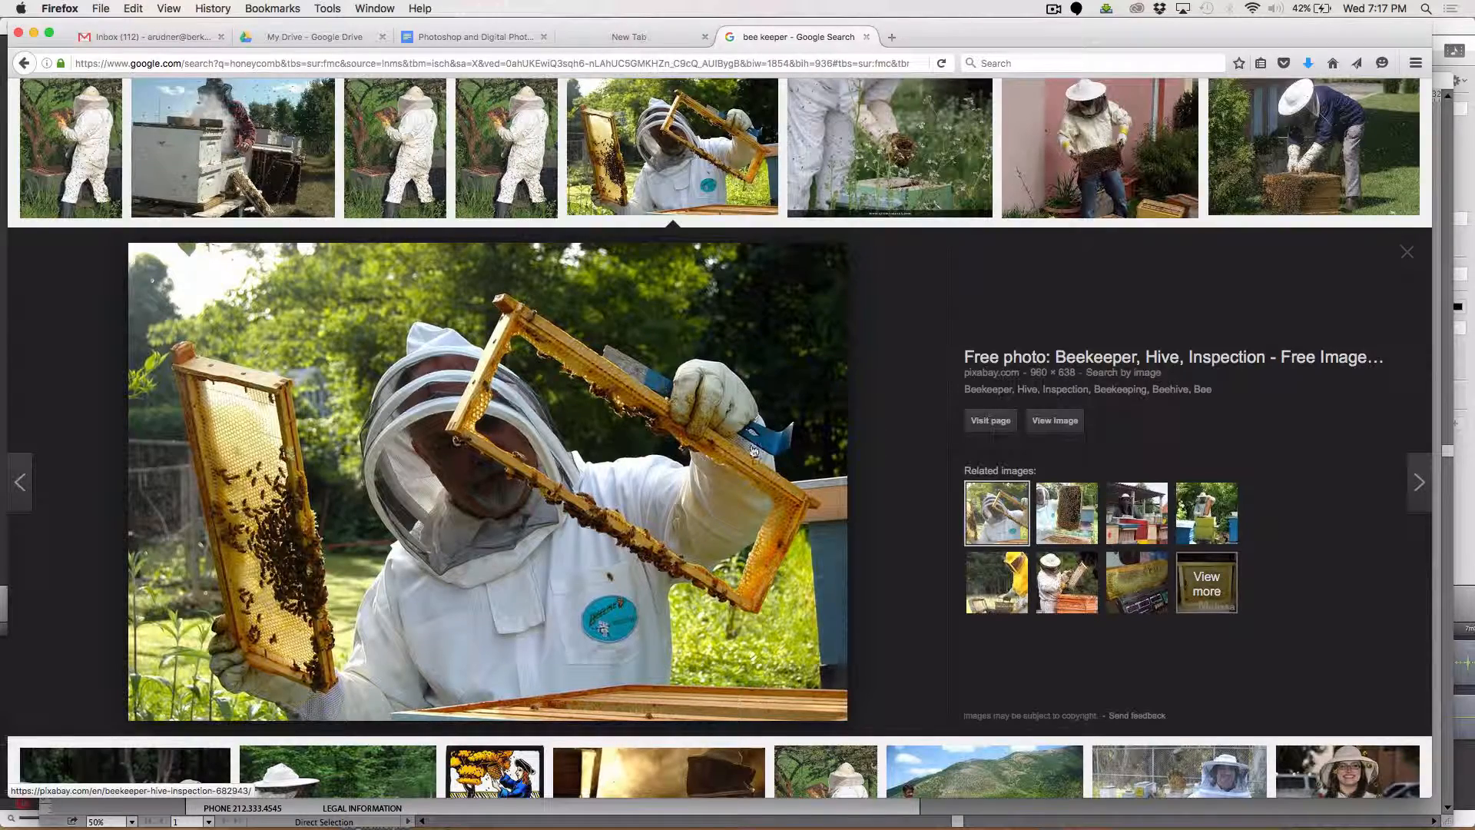
{"action": "scroll", "coordinate": [753, 453], "scroll_direction": "down", "scroll_amount": 2}
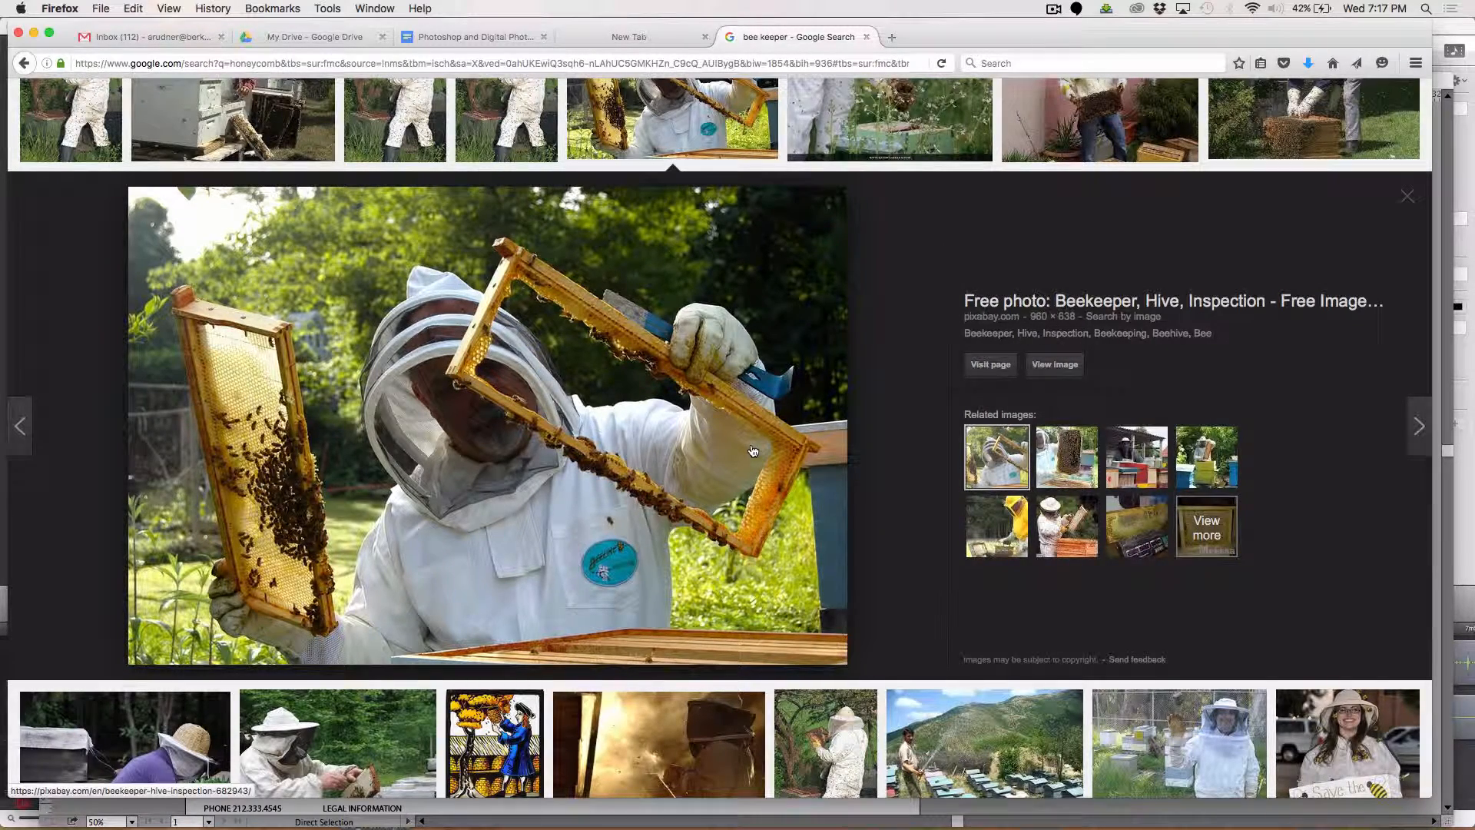
{"action": "scroll", "coordinate": [752, 451], "scroll_direction": "down", "scroll_amount": 5}
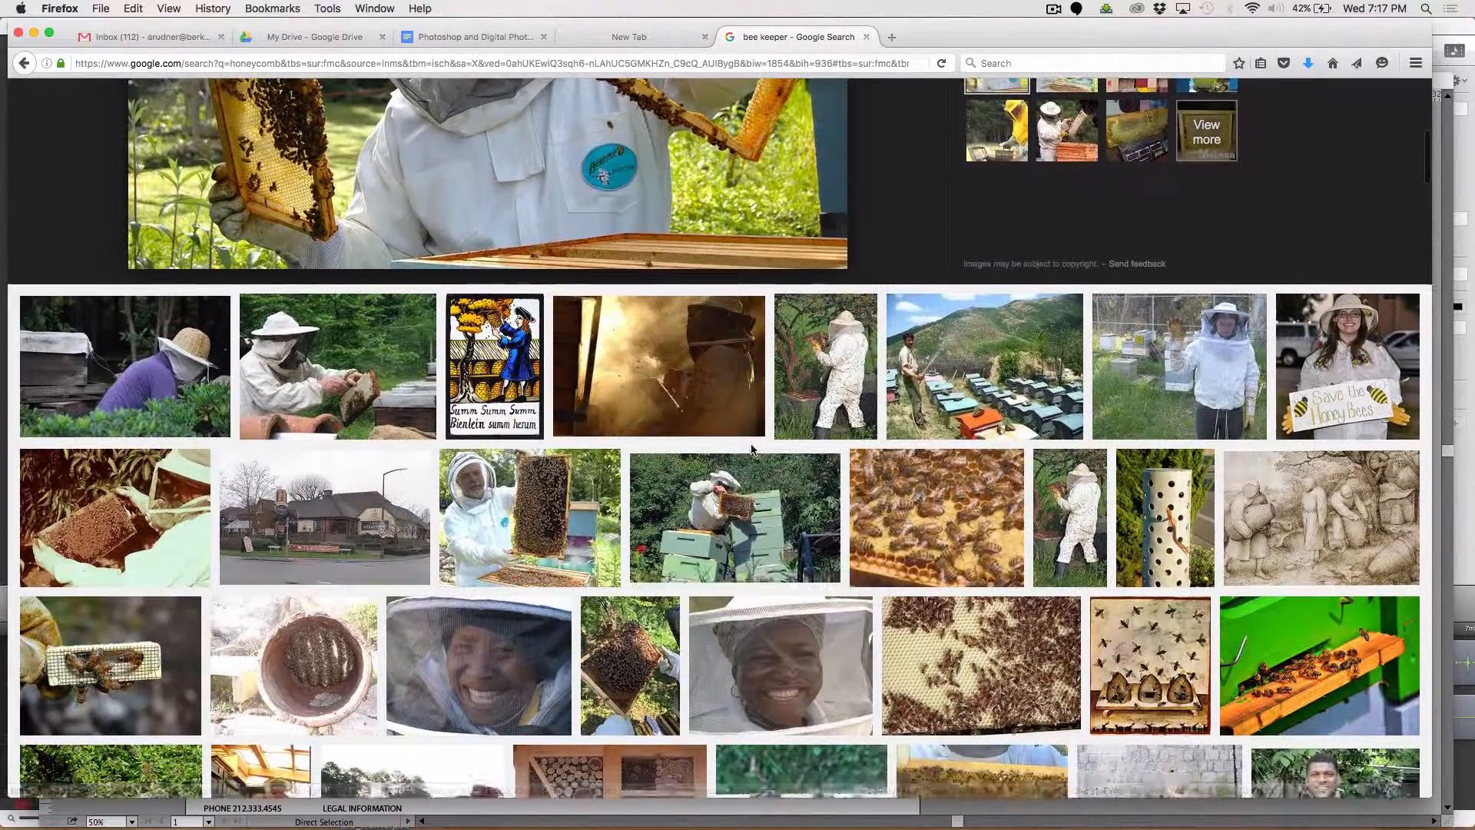
{"action": "scroll", "coordinate": [753, 451], "scroll_direction": "down", "scroll_amount": 2}
{"action": "scroll", "coordinate": [752, 451], "scroll_direction": "up", "scroll_amount": 6}
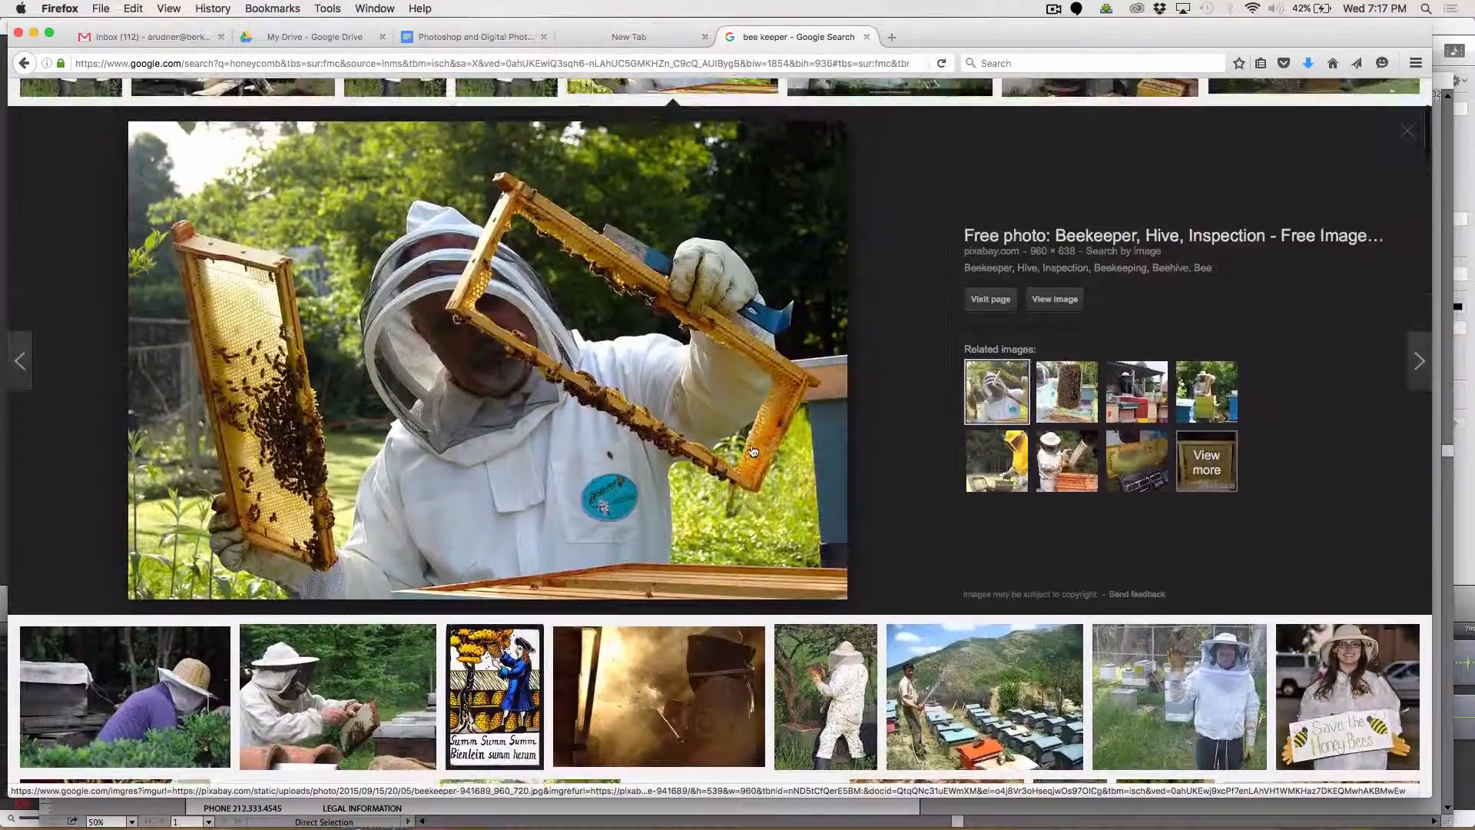
{"action": "right_click", "coordinate": [655, 331]}
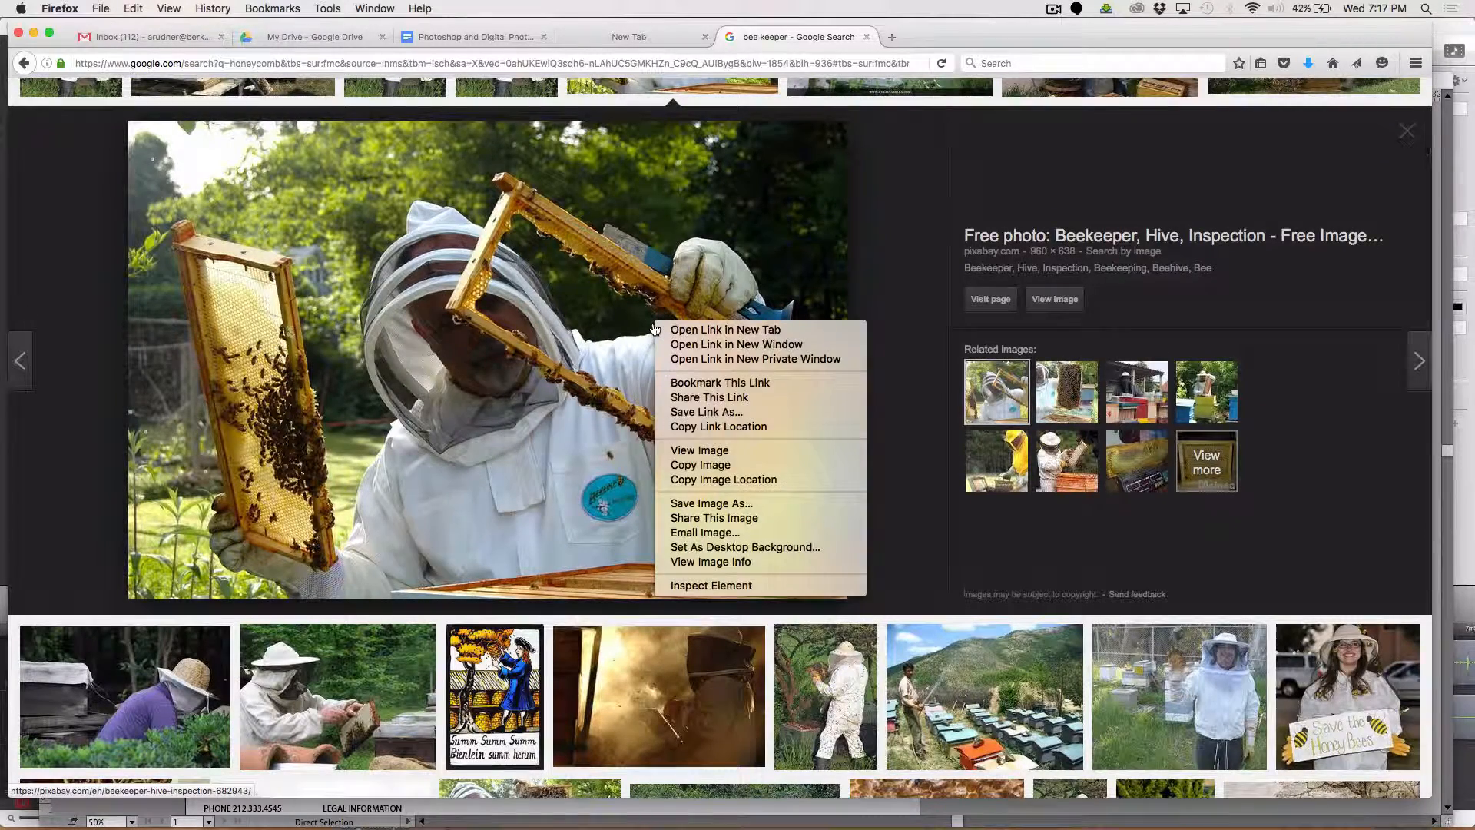
{"action": "left_click", "coordinate": [711, 466]}
Switch to Illustrator, paste the beekeeper photo and place it at the upper-left corner of the large grey banner rectangle.
{"action": "key", "text": "super+Tab"}
{"action": "key", "text": "super+Tab"}
{"action": "key", "text": "super+Tab"}
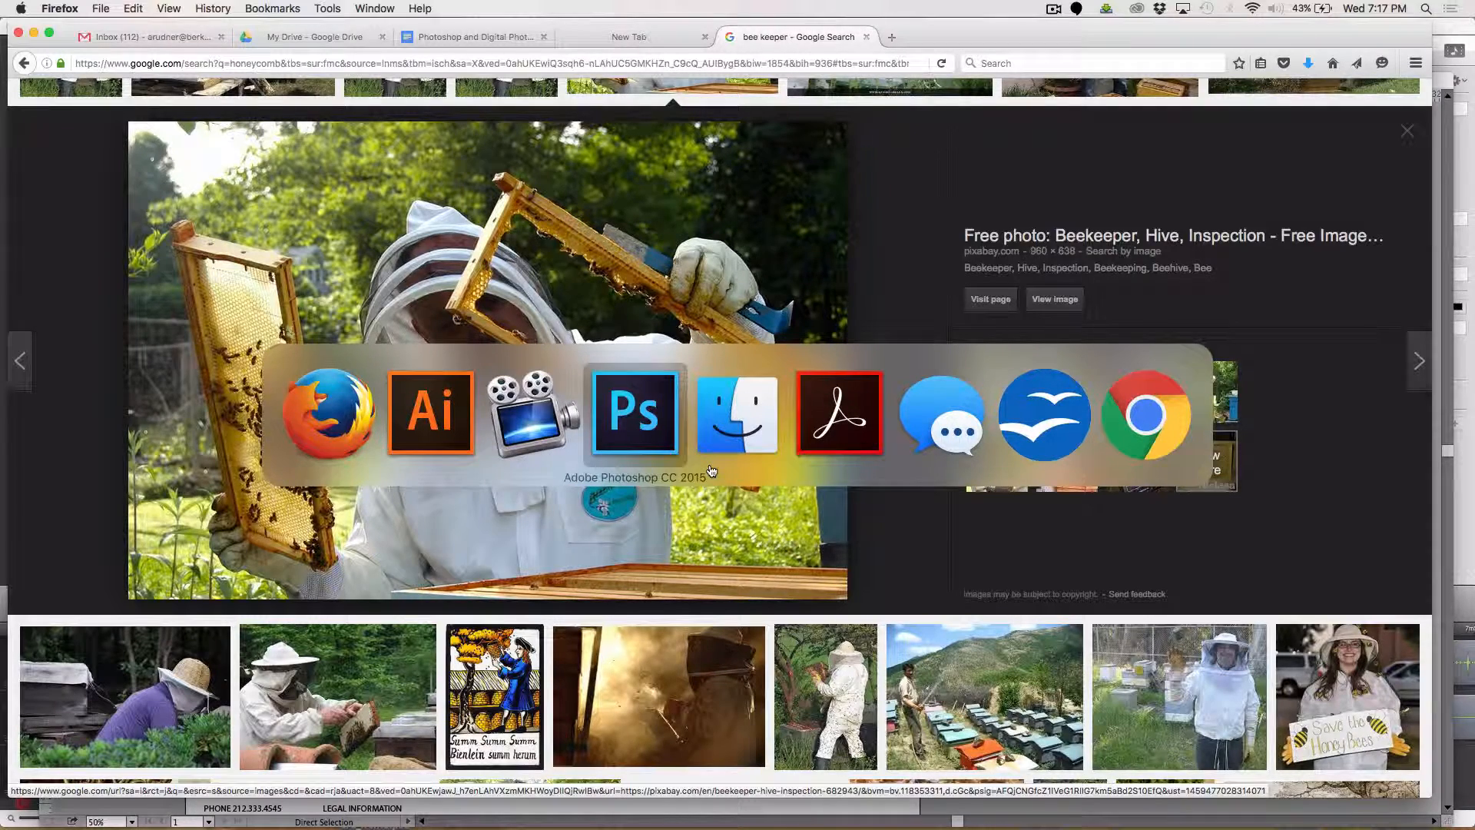
{"action": "key", "text": "super+Tab"}
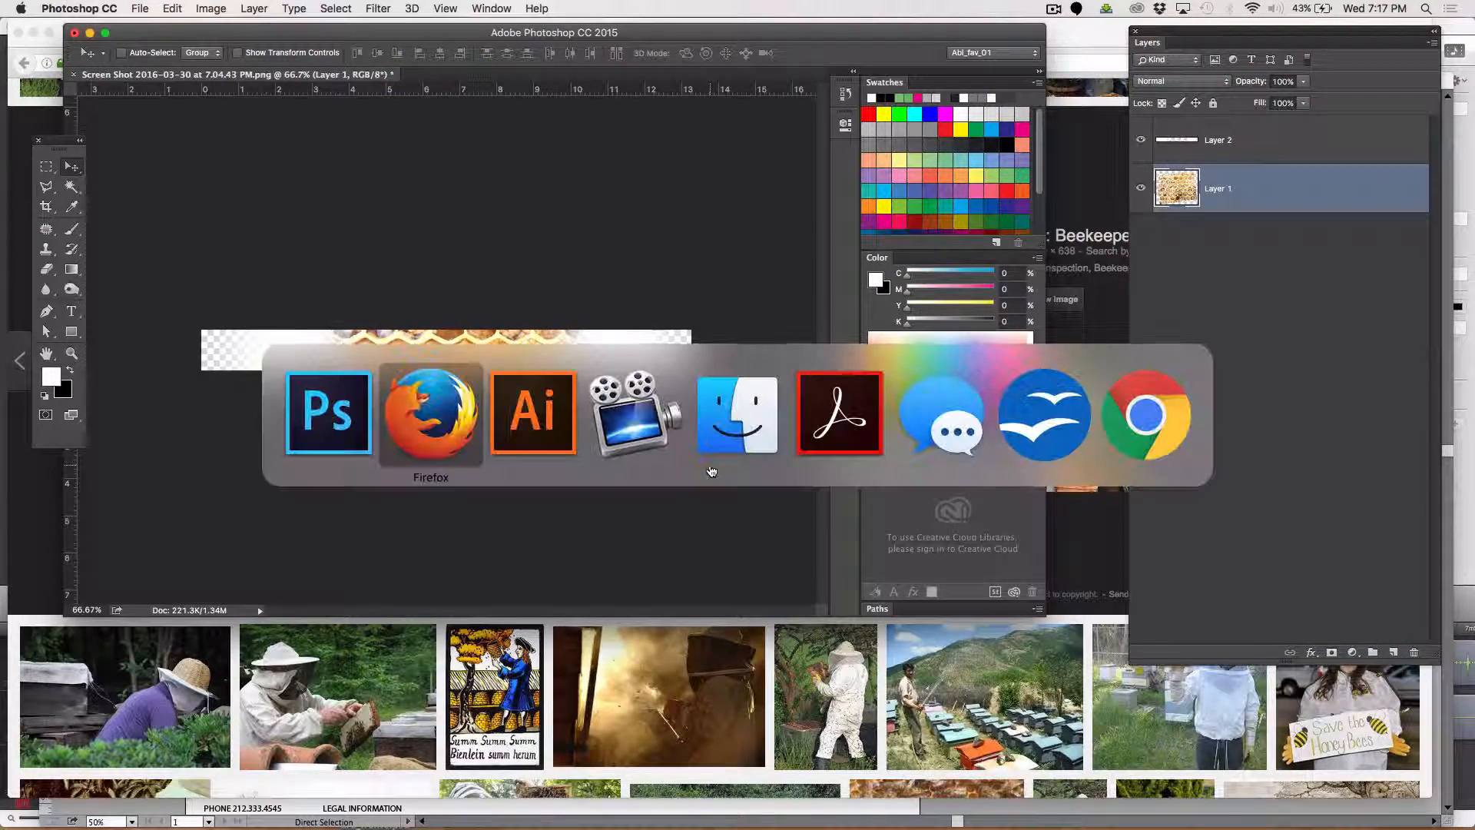
{"action": "key", "text": "super+Tab"}
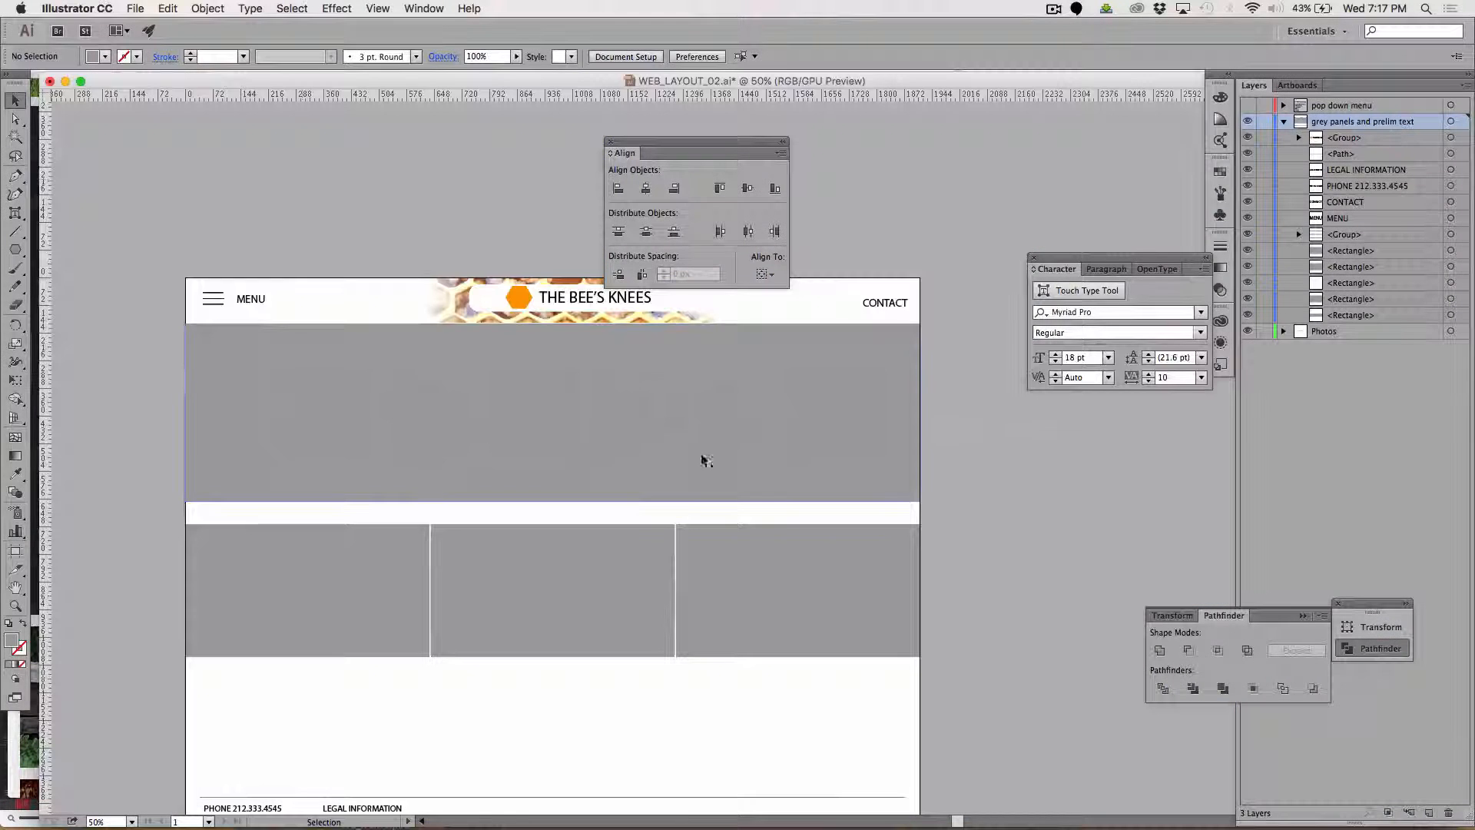
{"action": "left_click", "coordinate": [569, 407]}
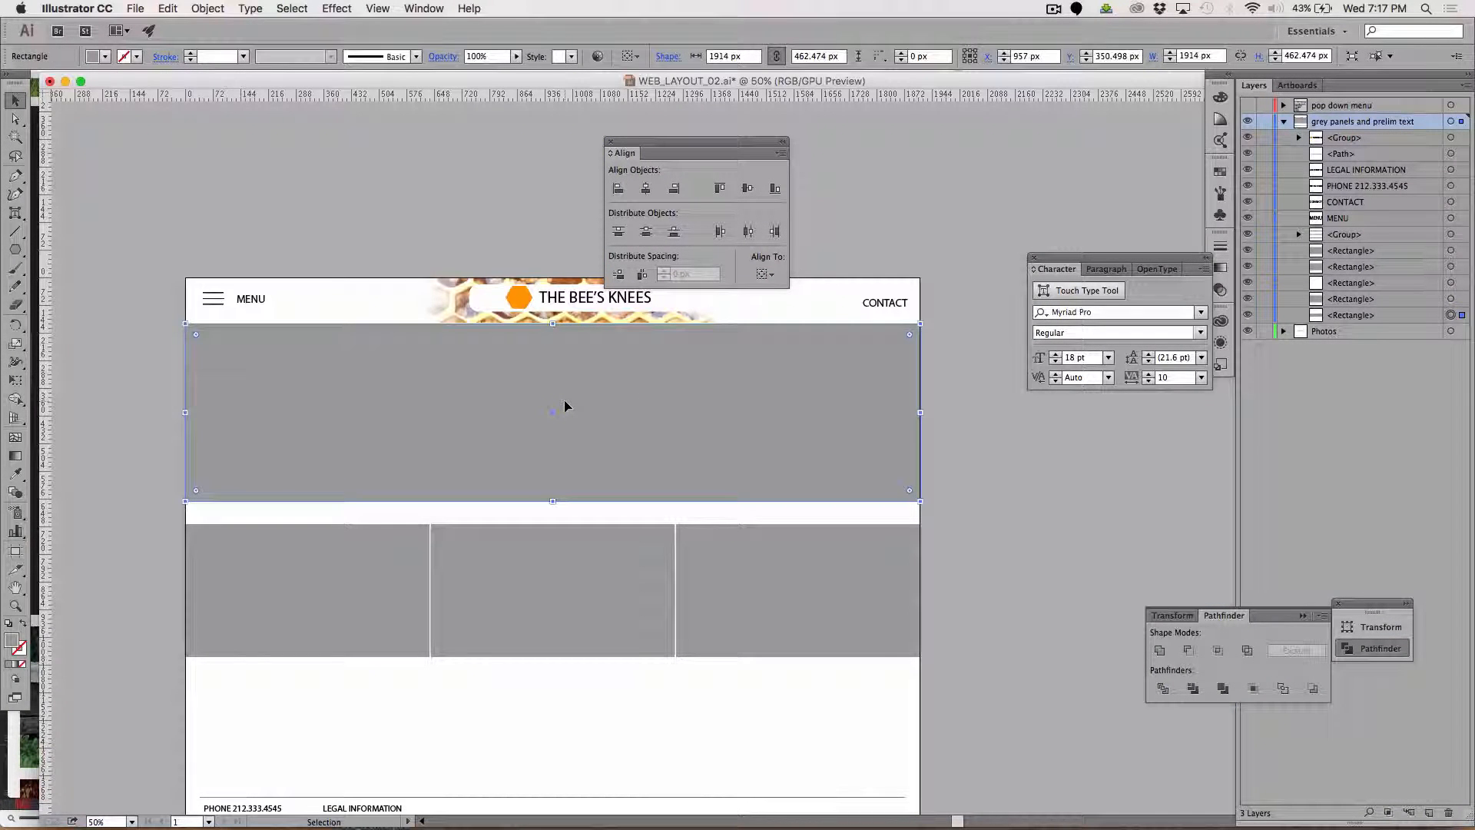
{"action": "key", "text": "a"}
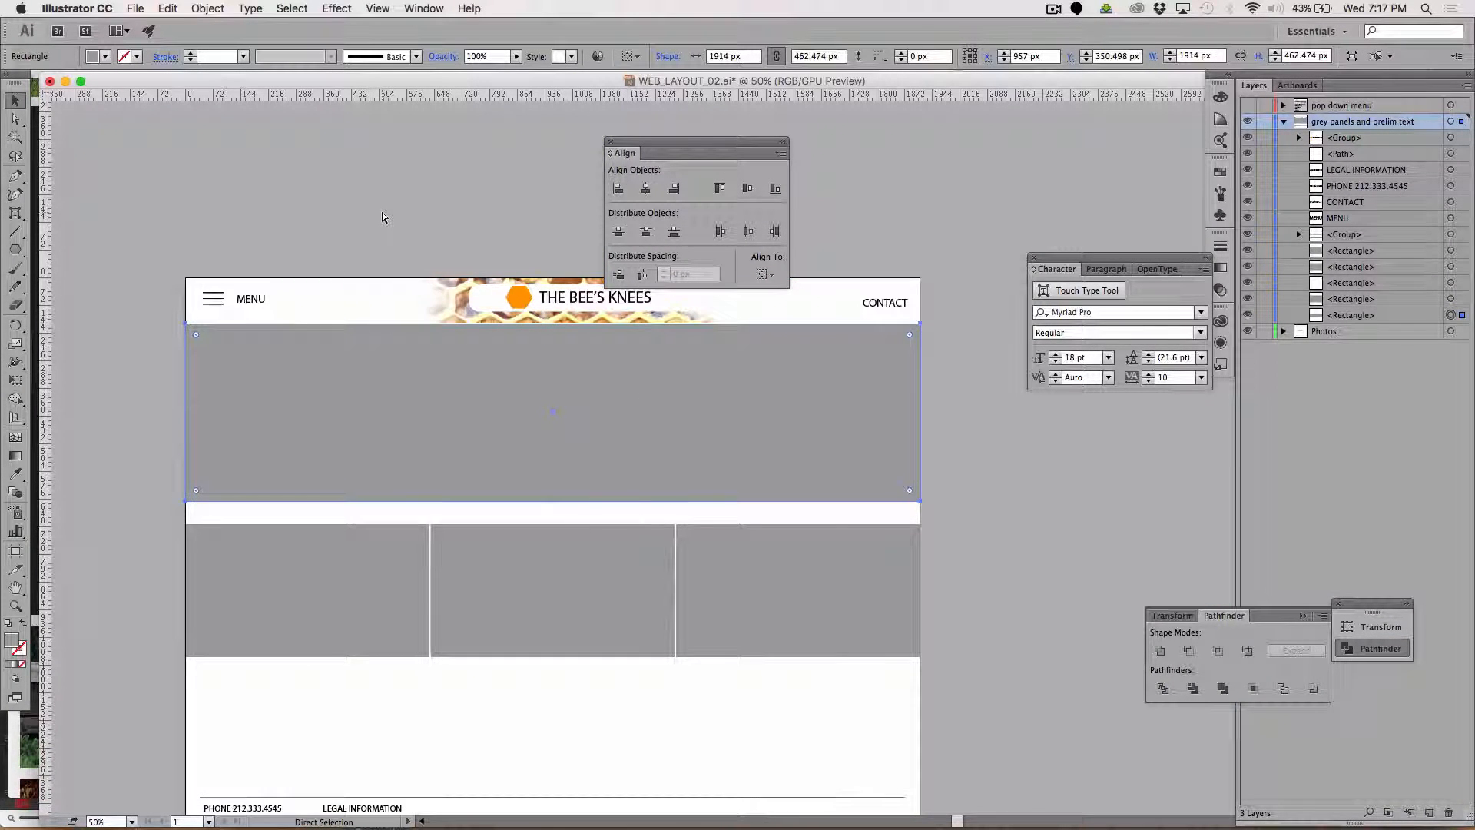
{"action": "key", "text": "super+v"}
{"action": "left_click_drag", "start_coordinate": [651, 494], "coordinate": [283, 490]}
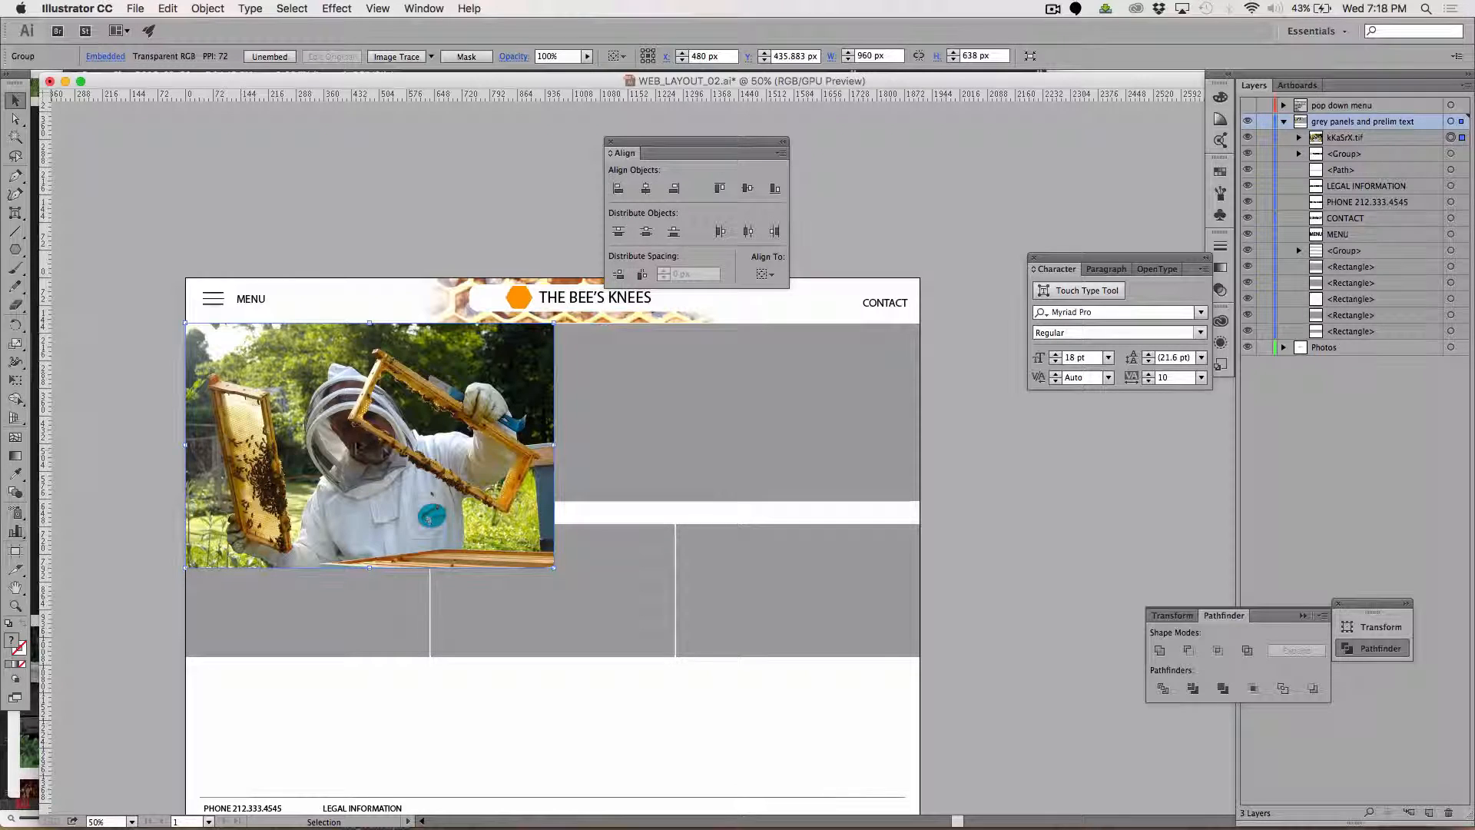
Reposition the beekeeper photo over the banner and stretch it across the page width to about 1928 × 787 px.
{"action": "left_click_drag", "start_coordinate": [349, 431], "coordinate": [568, 419]}
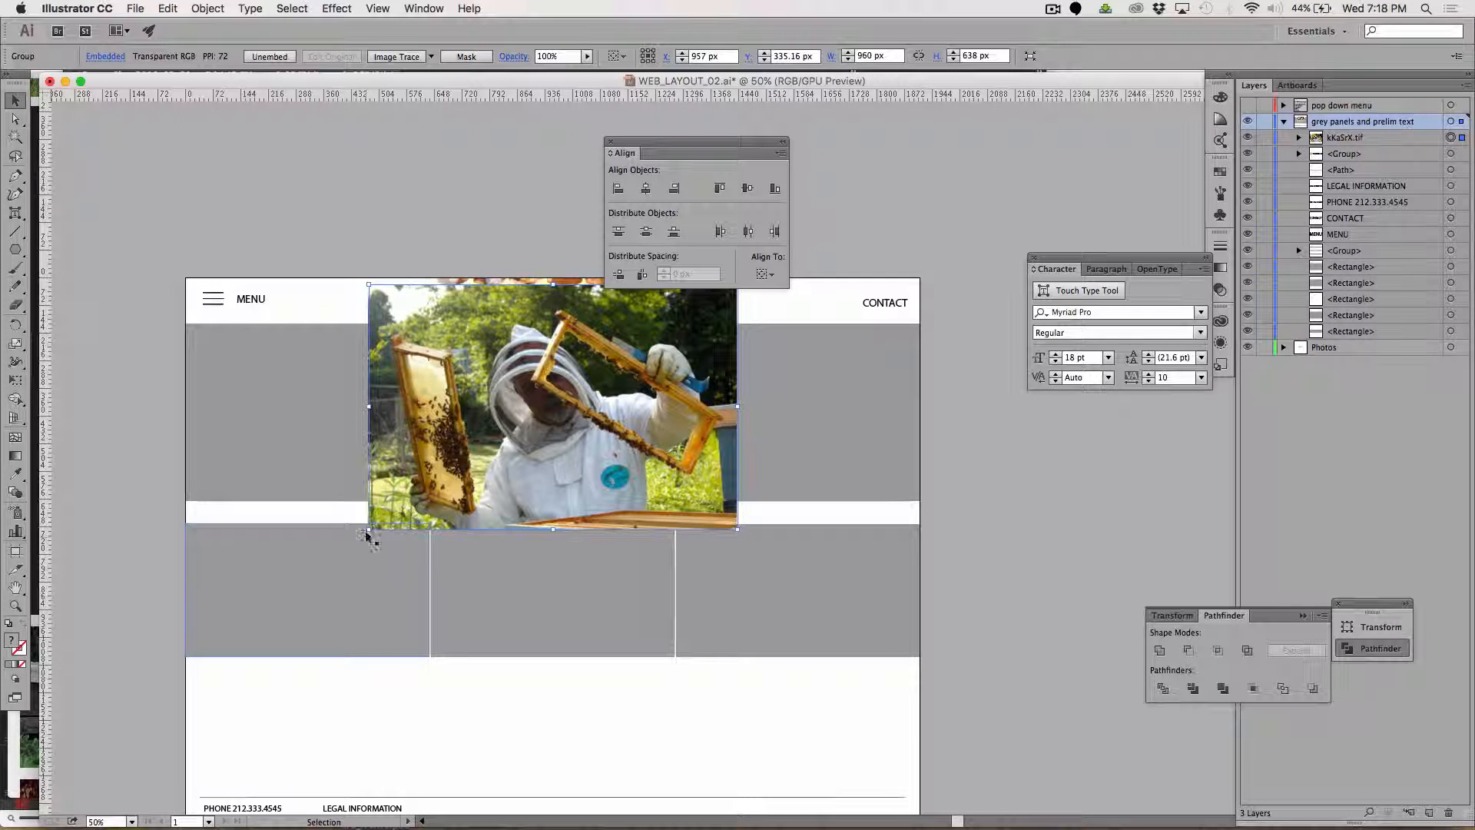
{"action": "left_click_drag", "start_coordinate": [368, 530], "coordinate": [186, 580]}
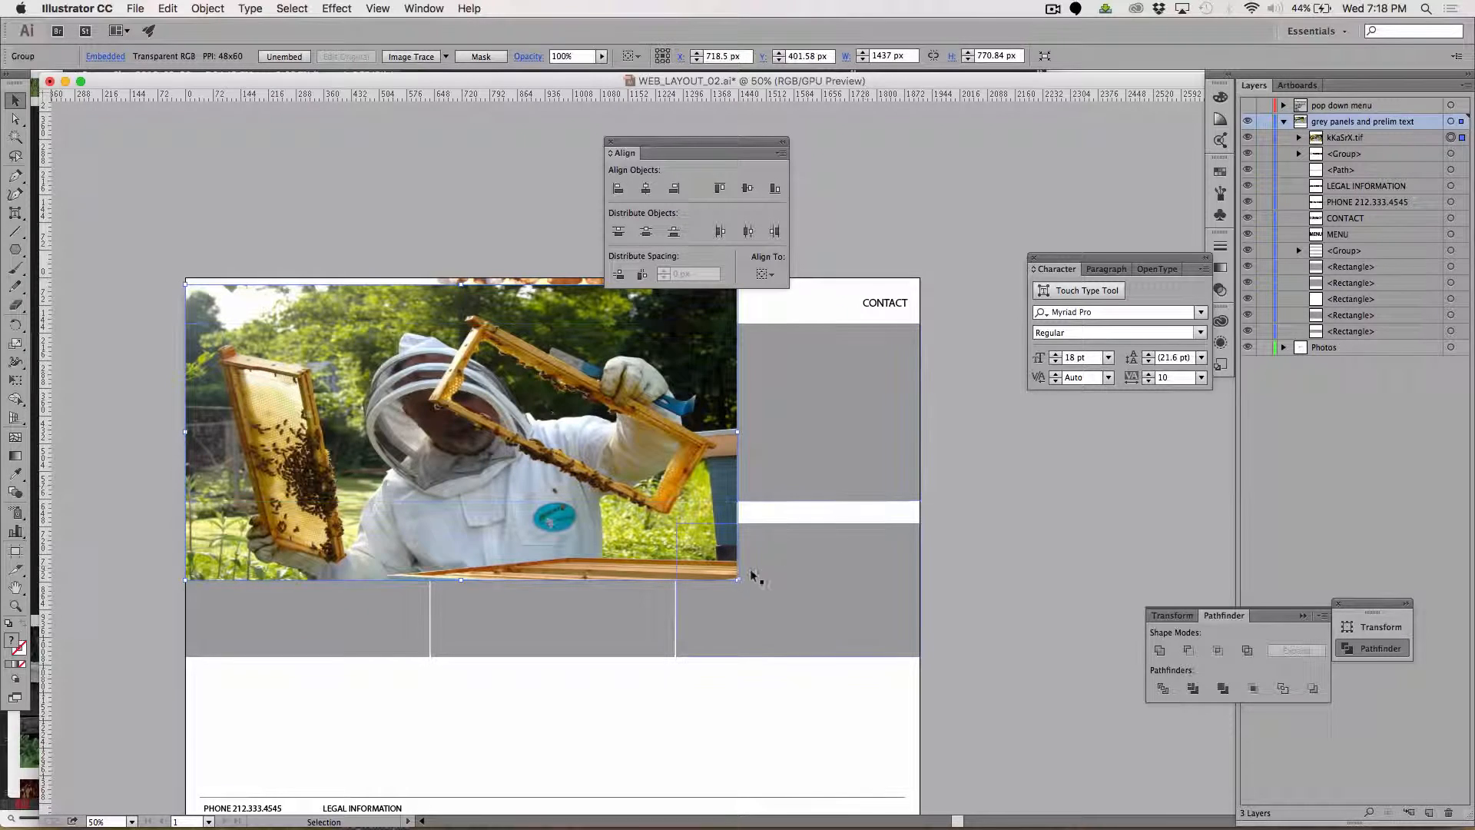
{"action": "left_click_drag", "start_coordinate": [739, 580], "coordinate": [916, 588]}
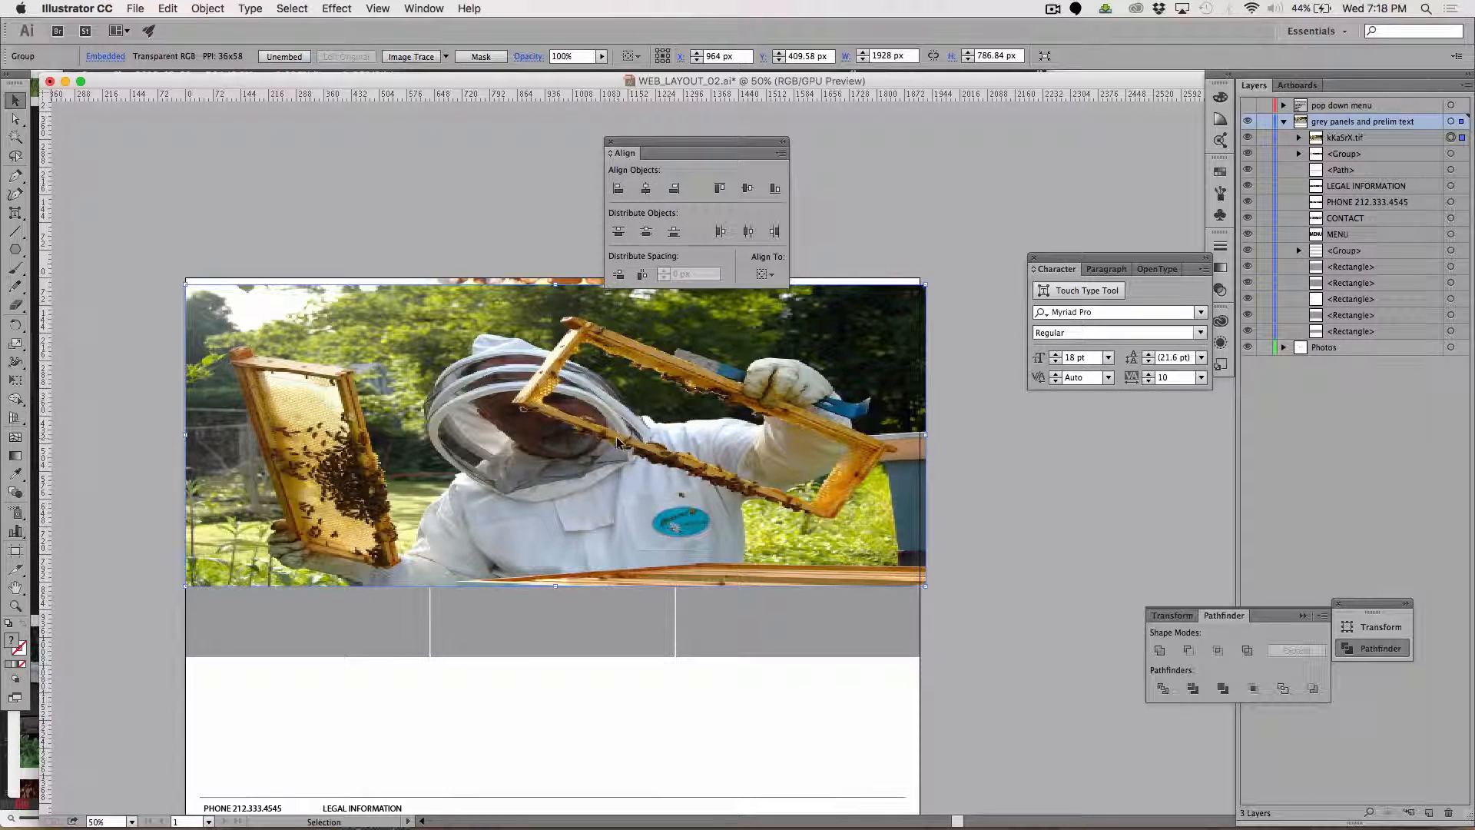
{"action": "mouse_move", "coordinate": [610, 443]}
{"action": "left_mouse_down"}
{"action": "mouse_move", "coordinate": [617, 509]}
{"action": "mouse_move", "coordinate": [617, 438]}
{"action": "left_mouse_up"}
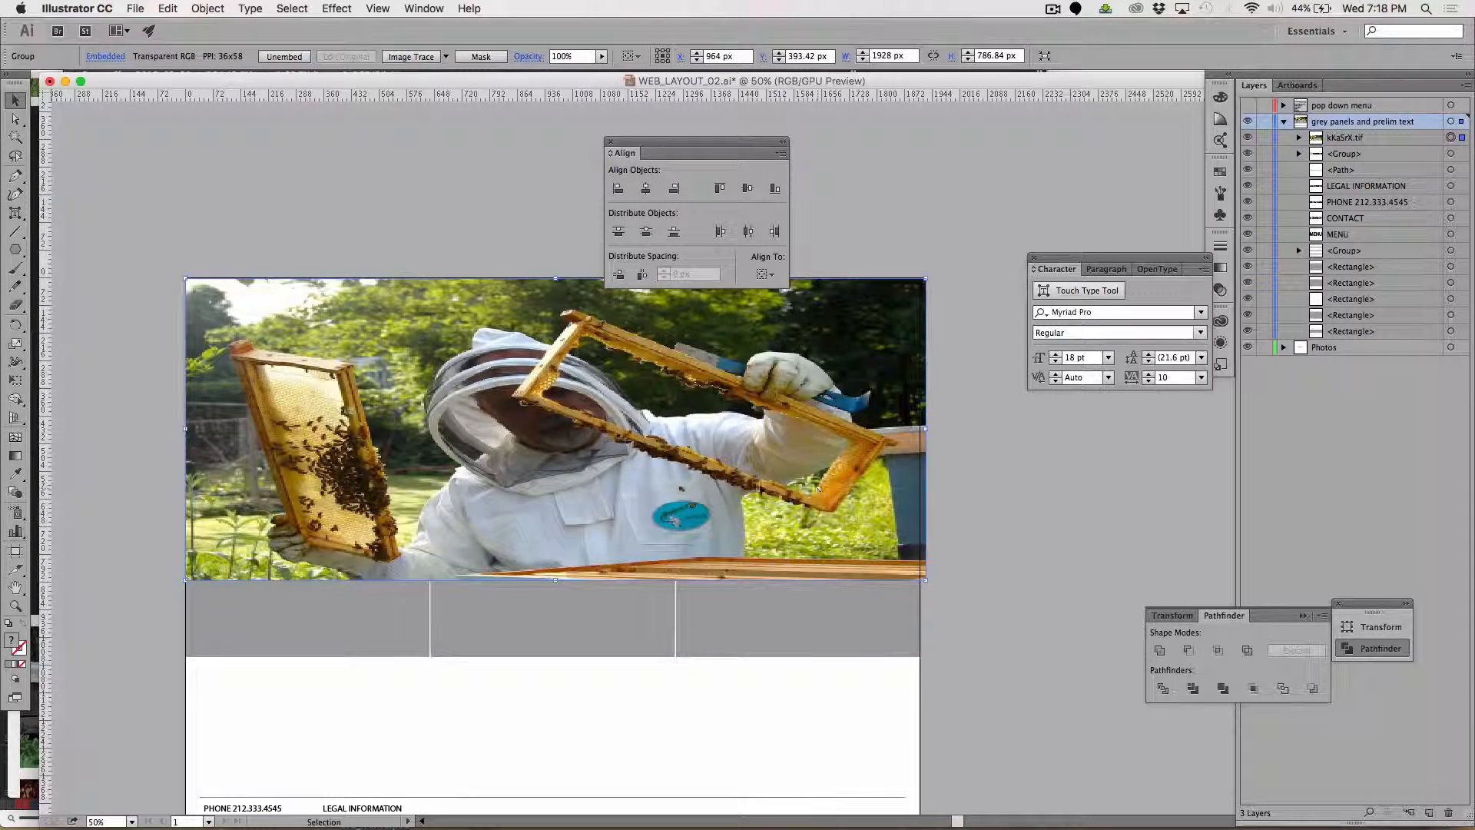
{"action": "left_click_drag", "start_coordinate": [759, 483], "coordinate": [759, 489]}
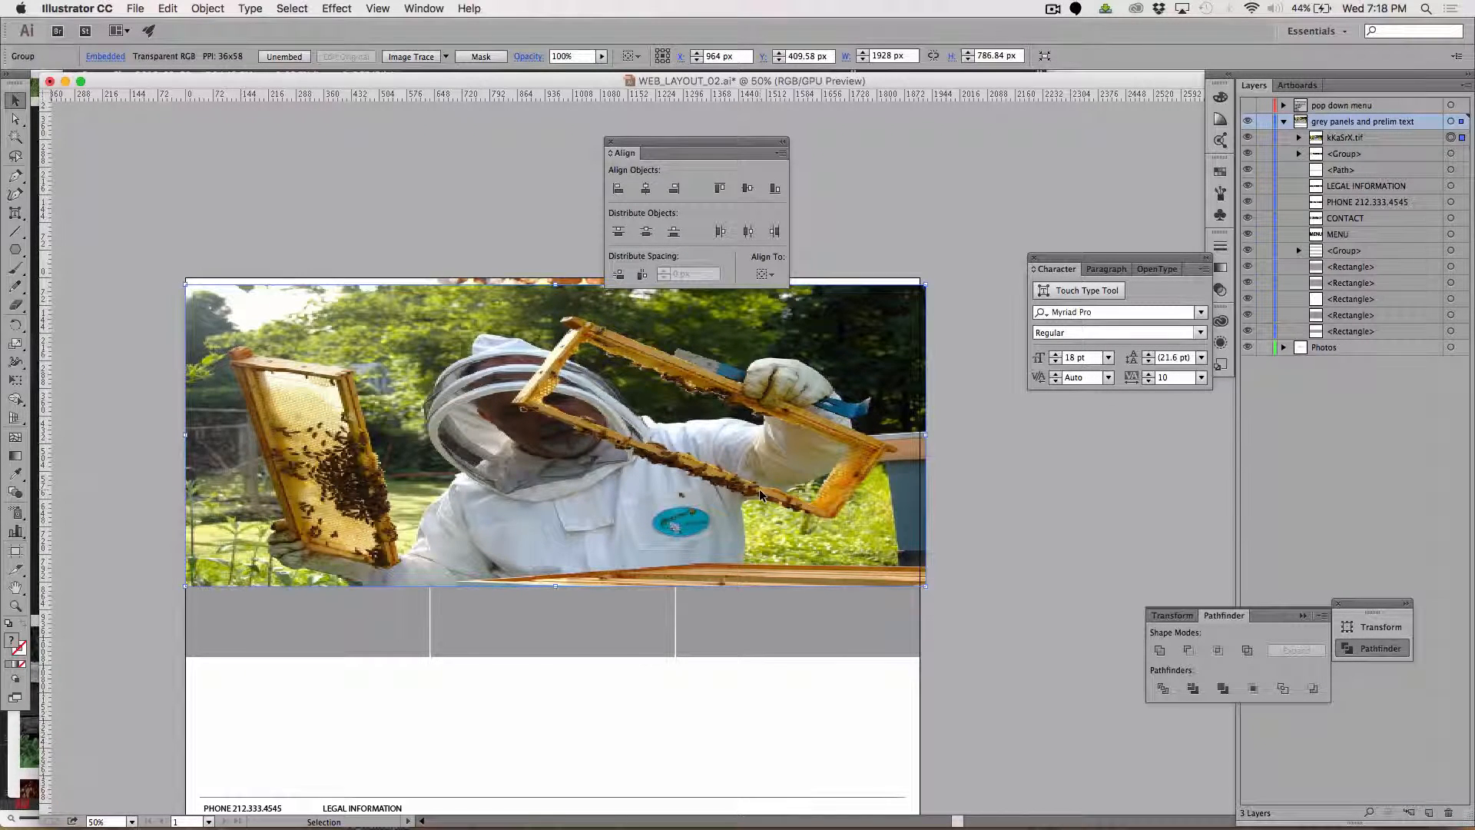
Cut the beekeeper photo and paste it behind the large grey banner rectangle.
{"action": "key", "text": "Delete"}
{"action": "left_click", "coordinate": [695, 463]}
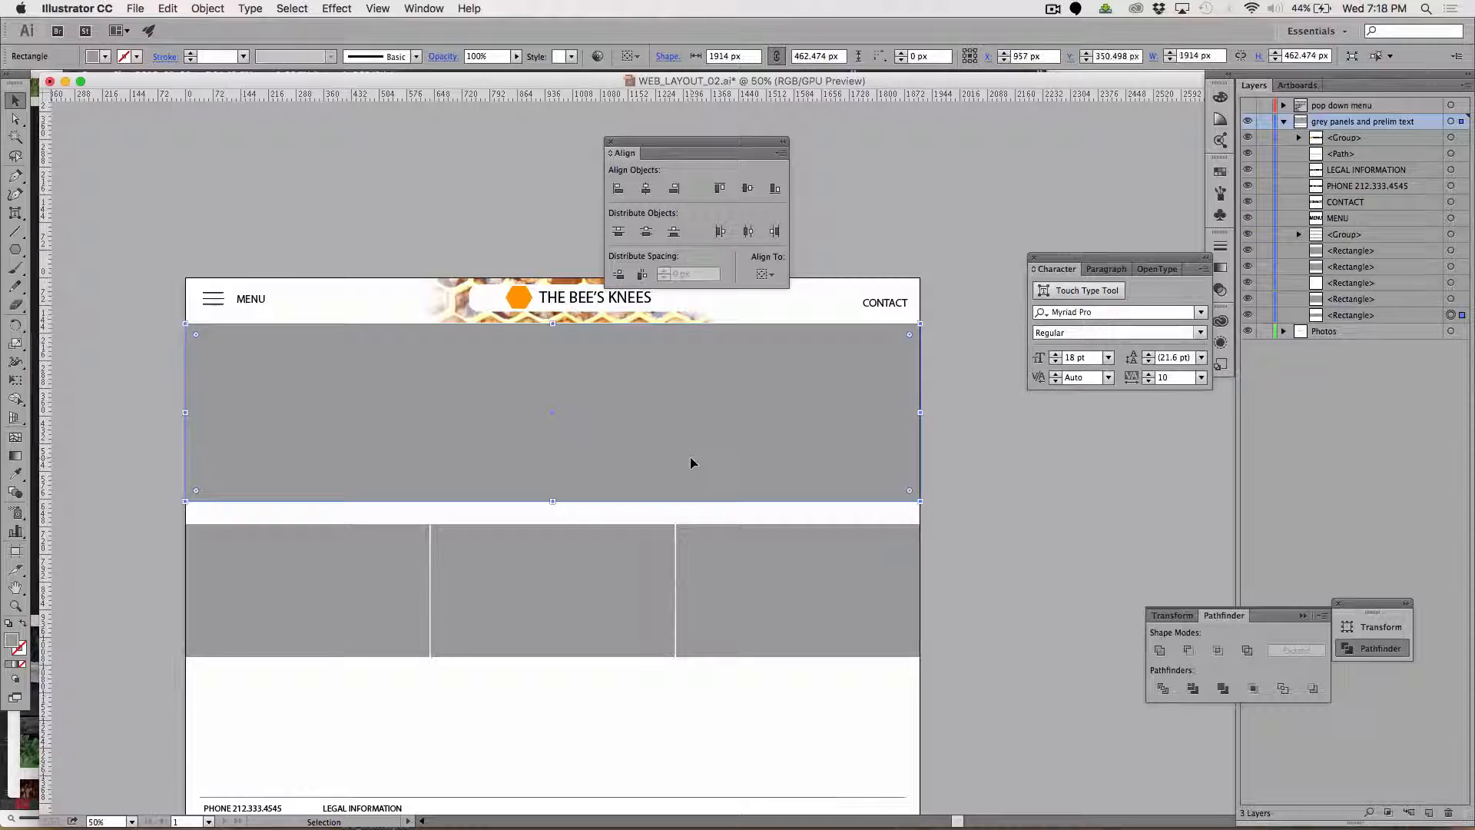
{"action": "left_click", "coordinate": [165, 11]}
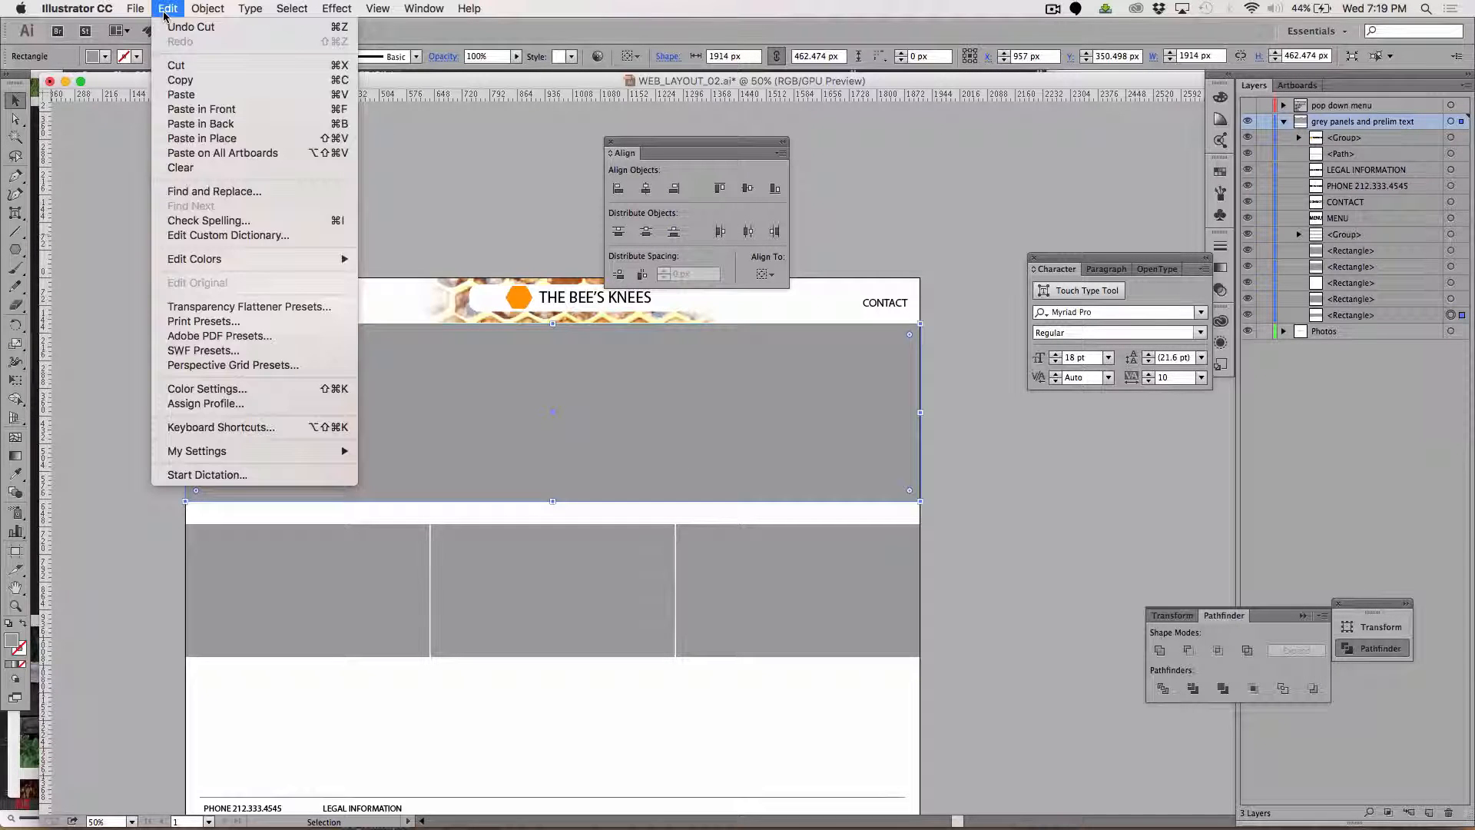
{"action": "left_click", "coordinate": [185, 124]}
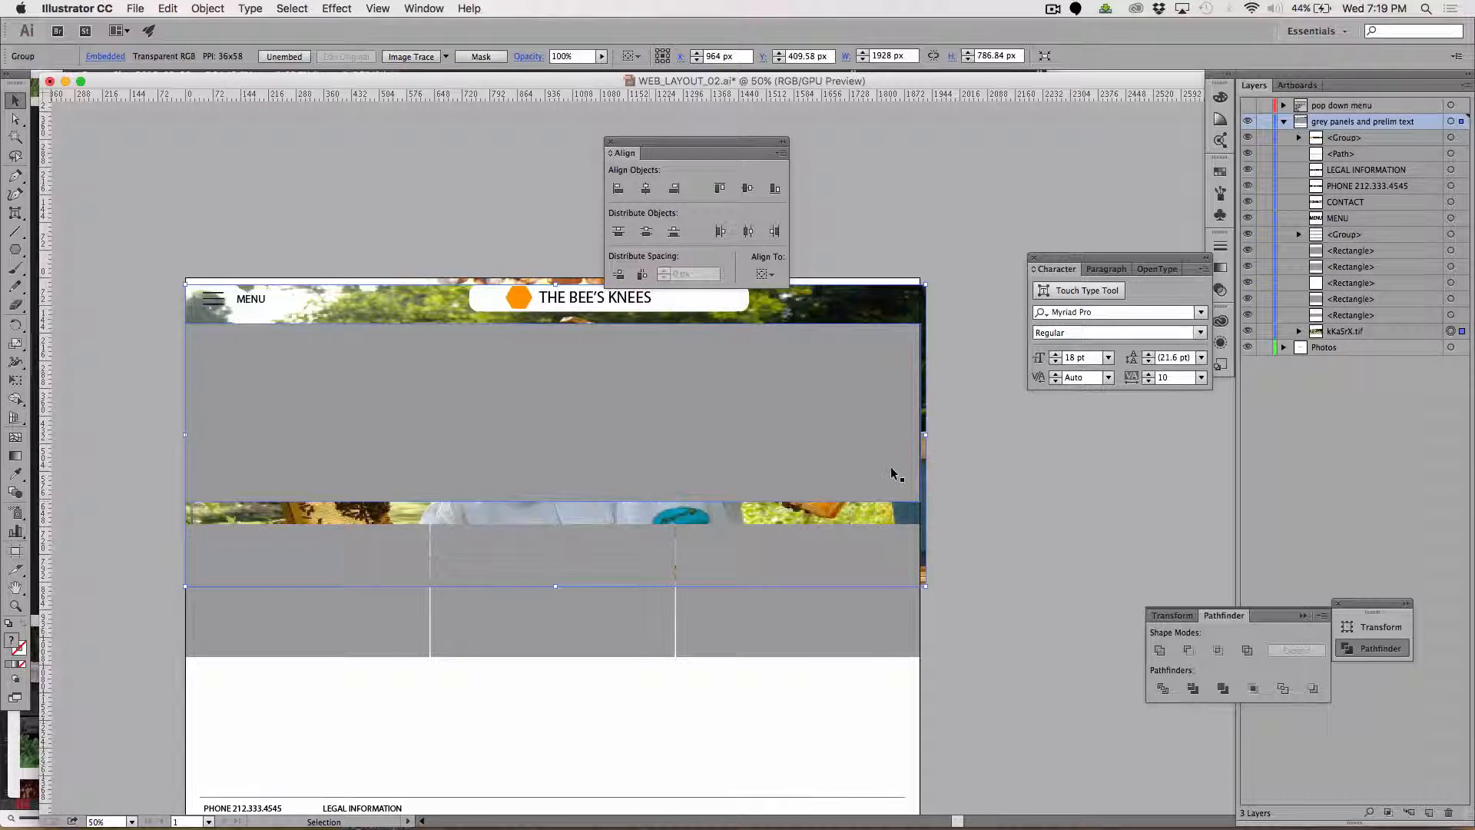
Try to make a clipping mask from the grey banner rectangle and the beekeeper photo behind it.
{"action": "left_click", "coordinate": [761, 442], "text": "shift"}
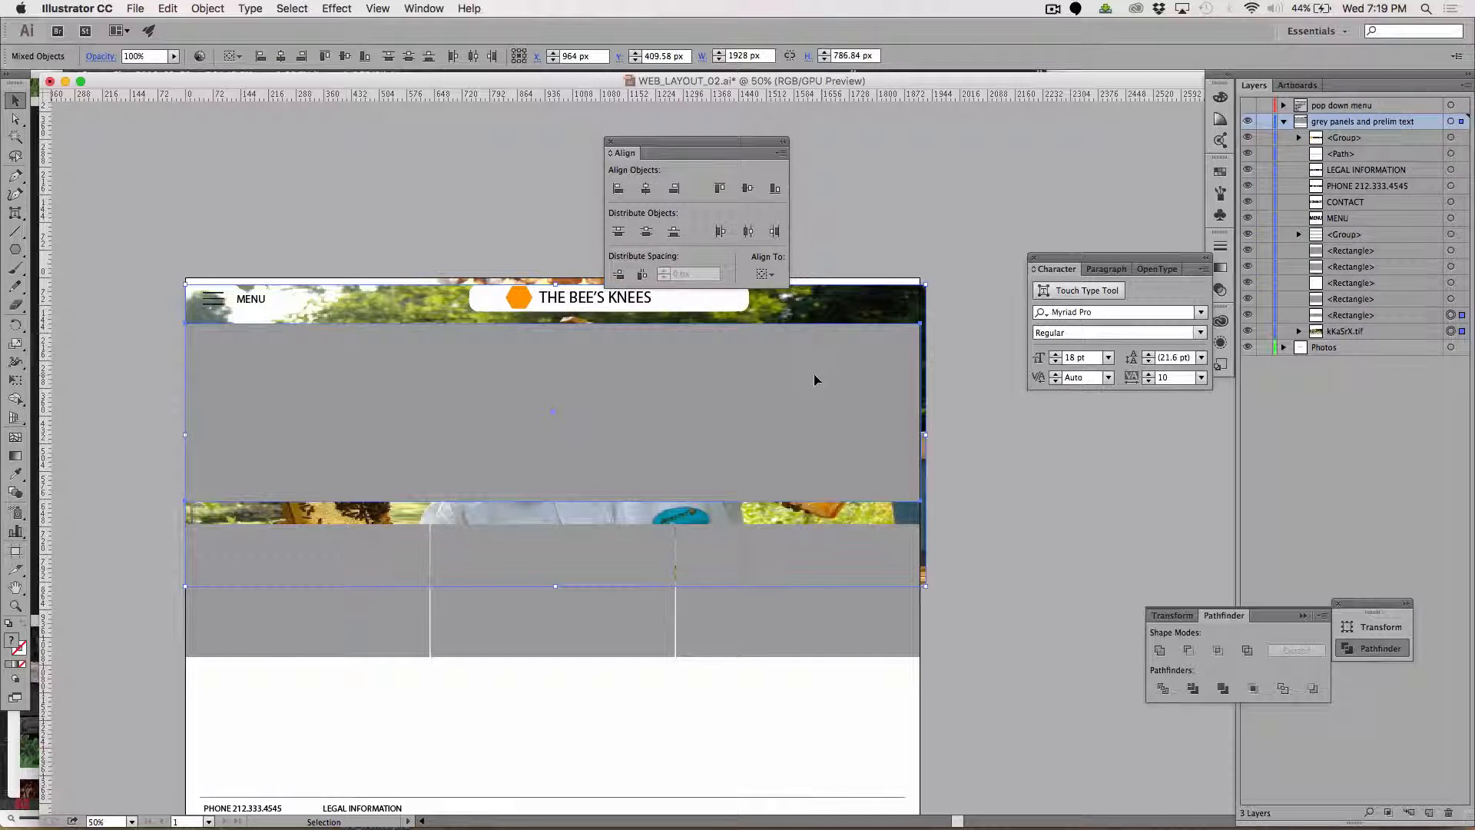
{"action": "left_click", "coordinate": [206, 9]}
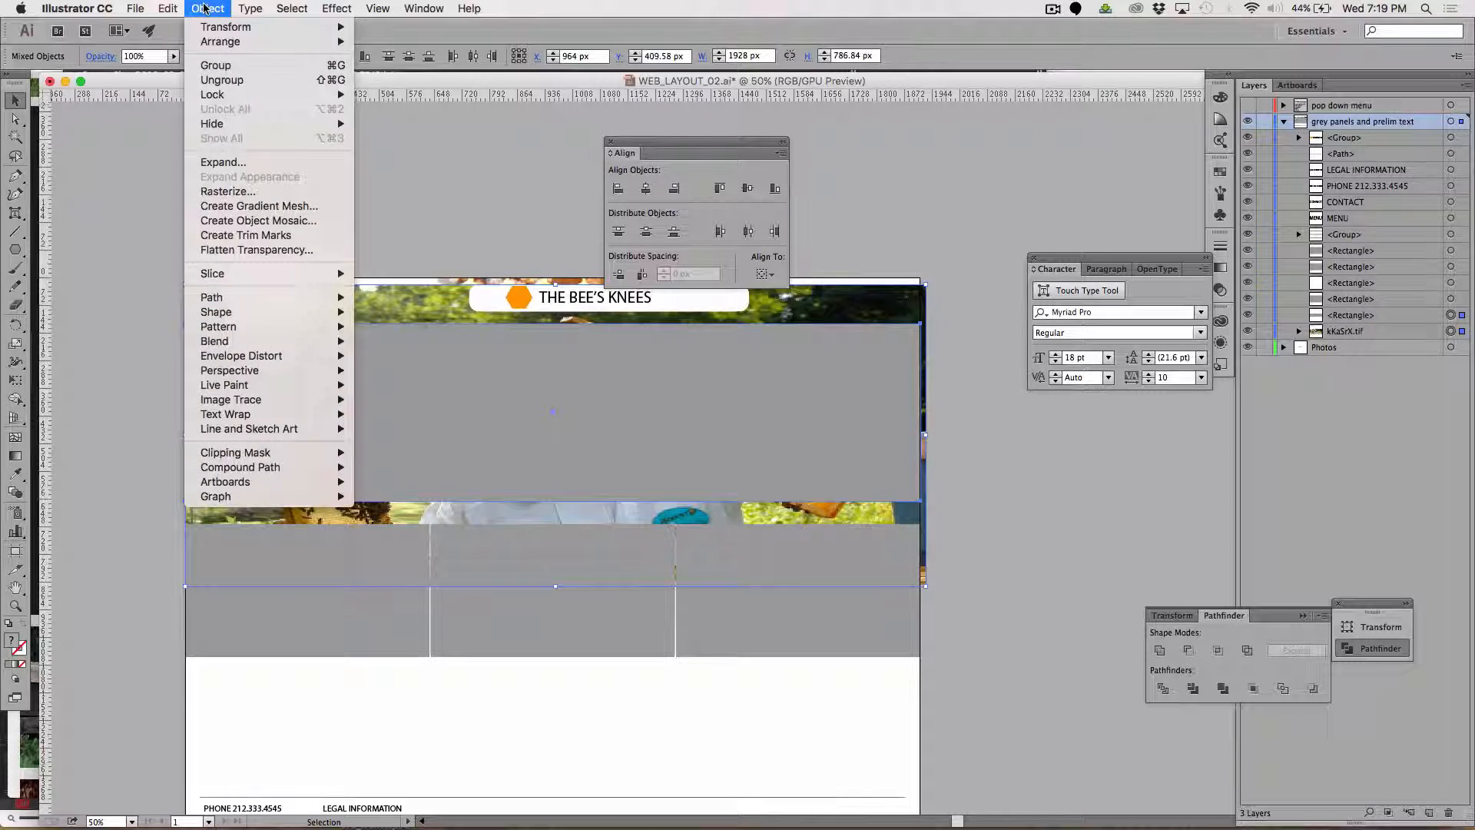
{"action": "mouse_move", "coordinate": [248, 453]}
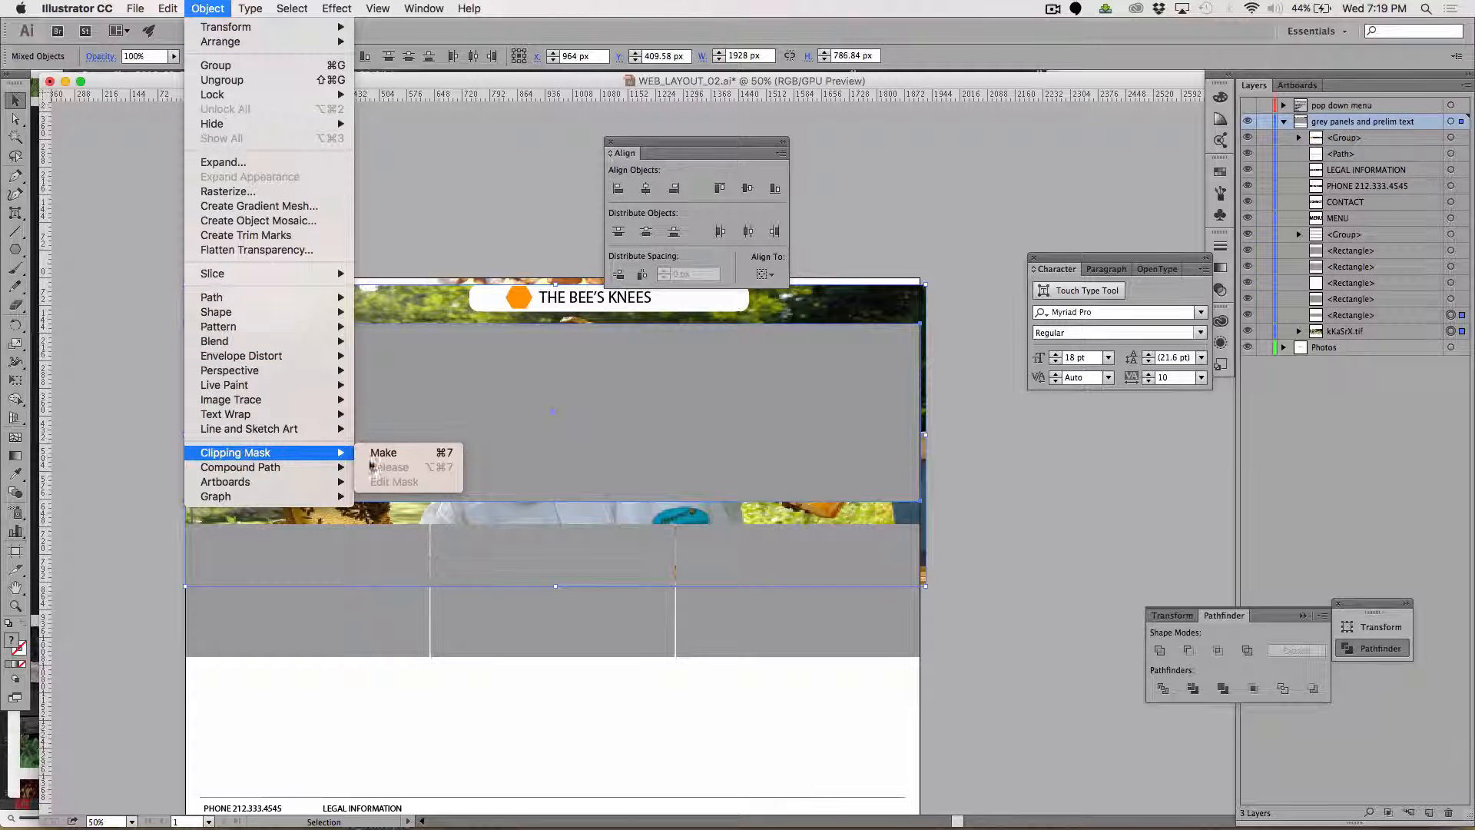
{"action": "left_click", "coordinate": [386, 455]}
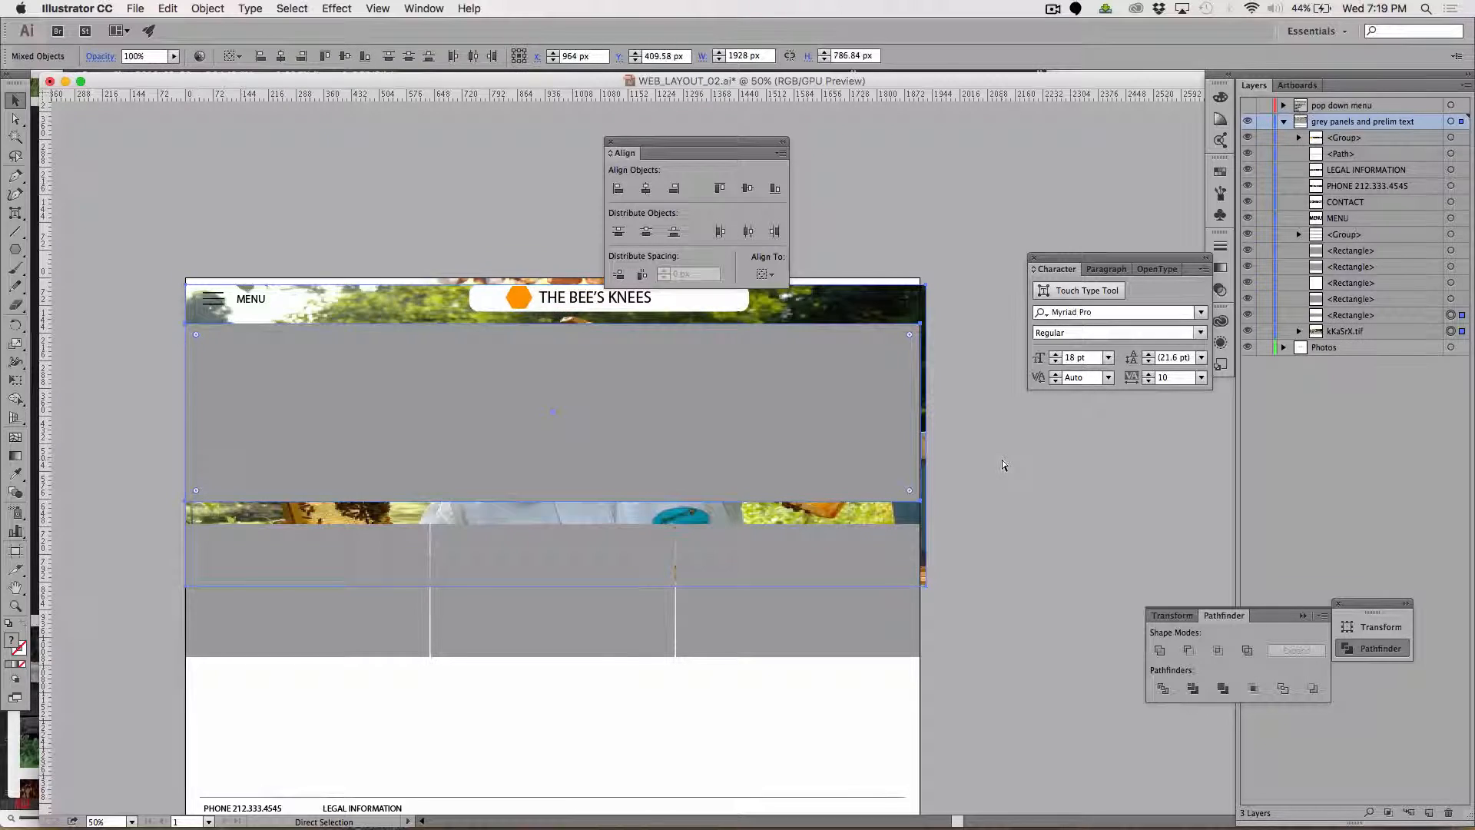
Put the beekeeper photo back in front of the layout, scale it vertically to about 854 px, and nudge it slightly upward.
{"action": "key", "text": "super+shift+bracketright"}
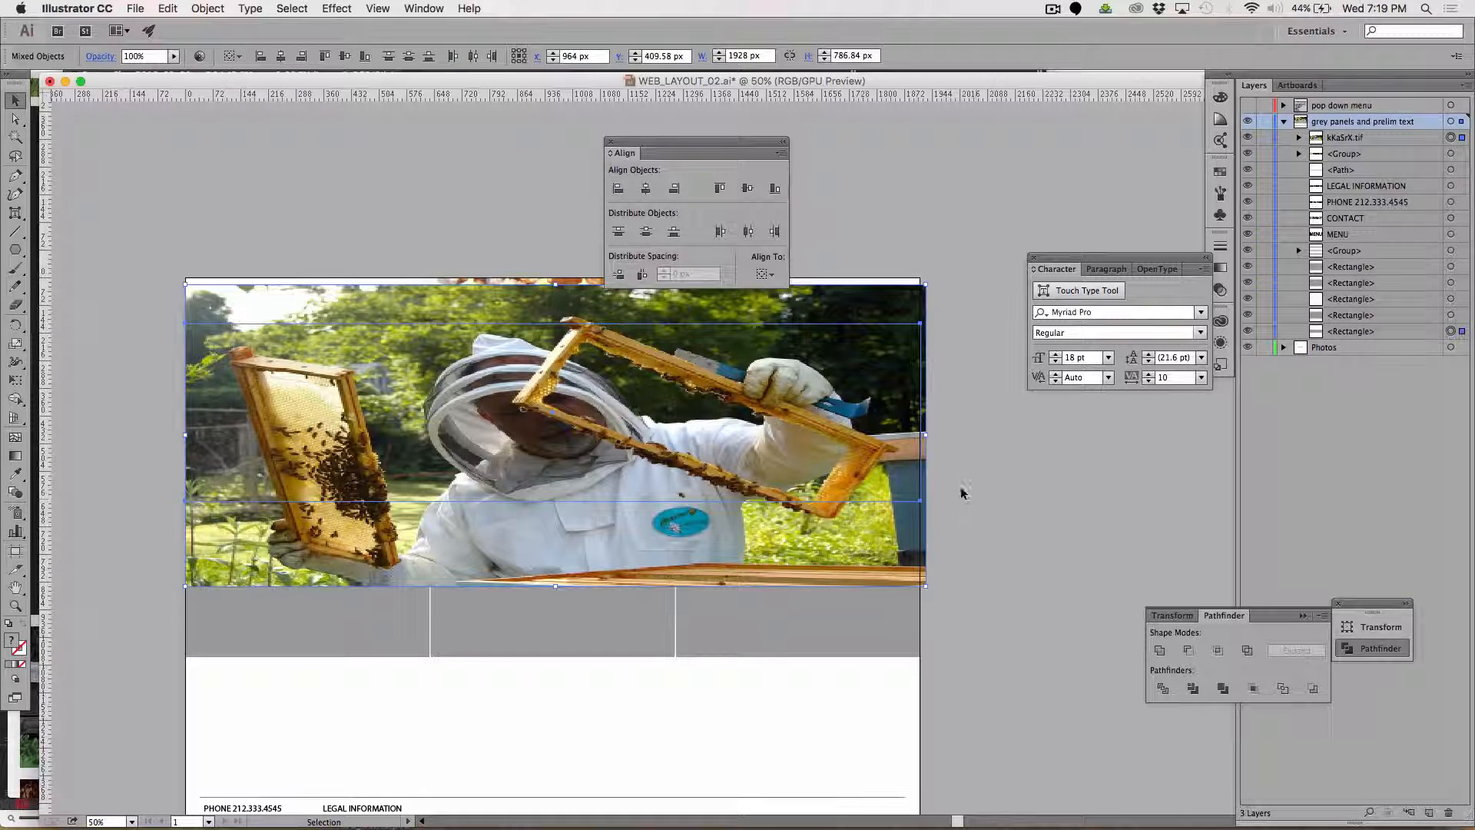
{"action": "left_click", "coordinate": [961, 493]}
{"action": "left_click", "coordinate": [455, 305]}
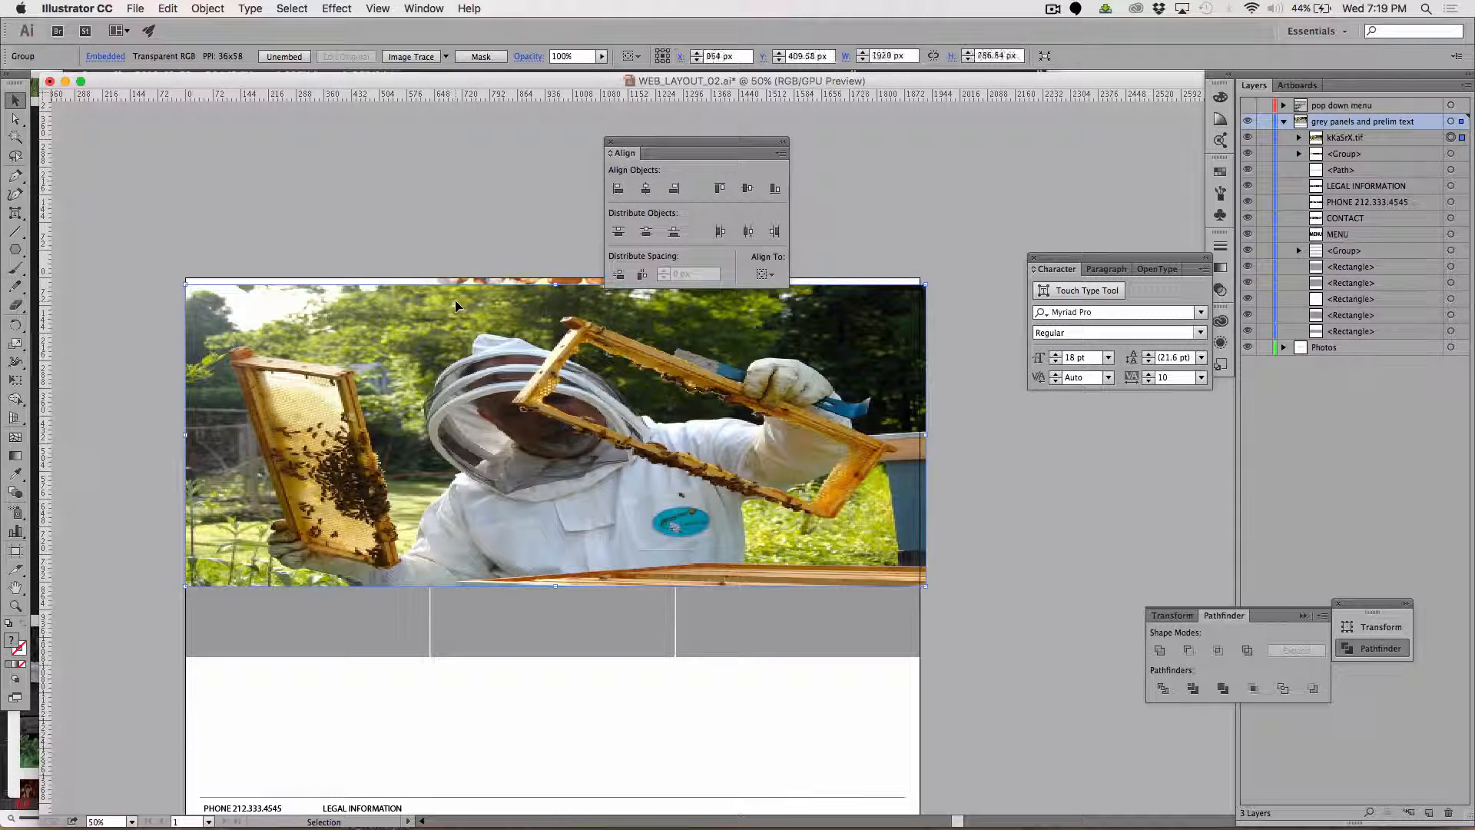
{"action": "key", "text": "s"}
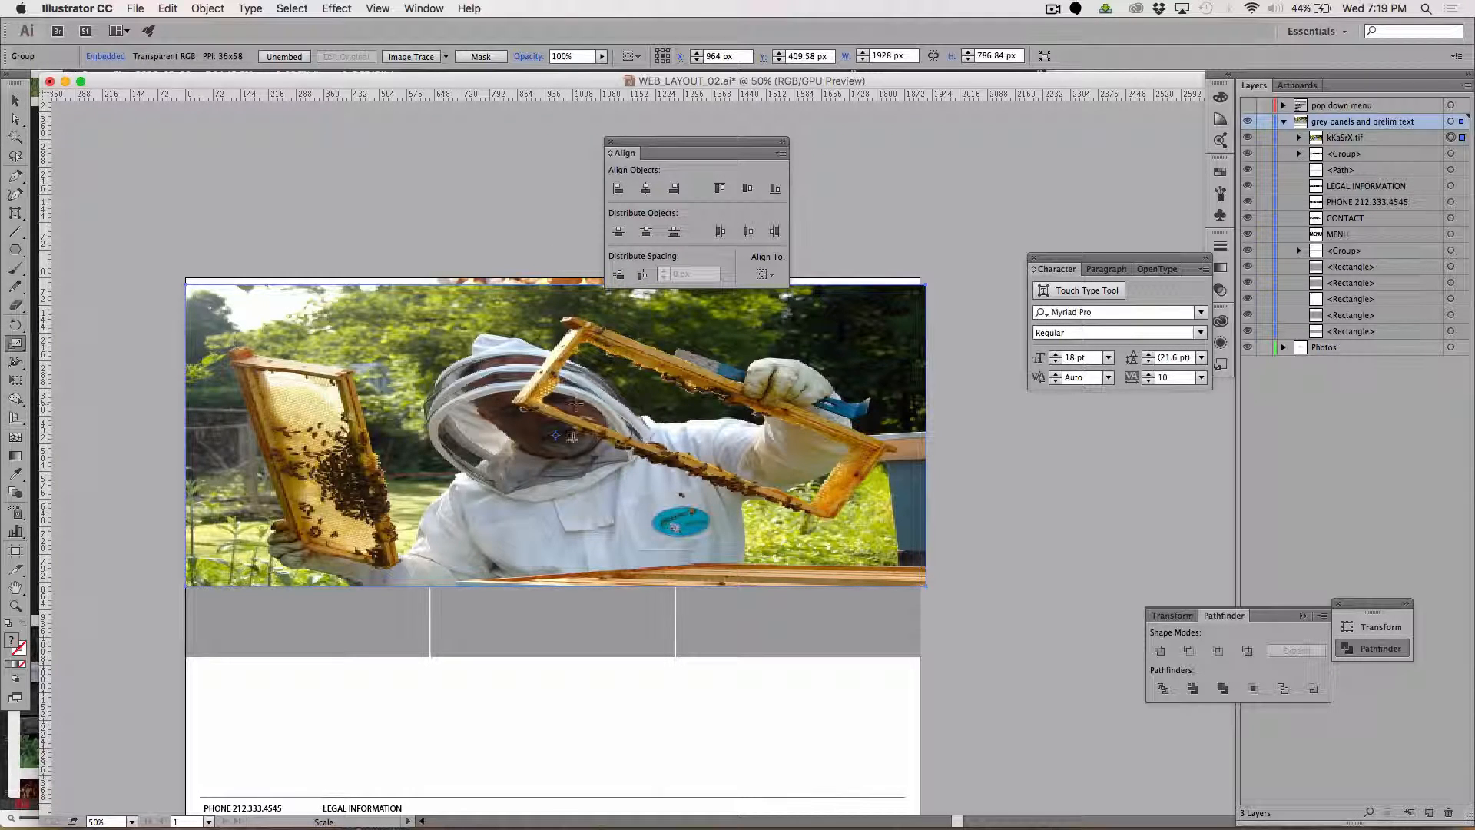
{"action": "left_click_drag", "start_coordinate": [600, 556], "coordinate": [602, 567]}
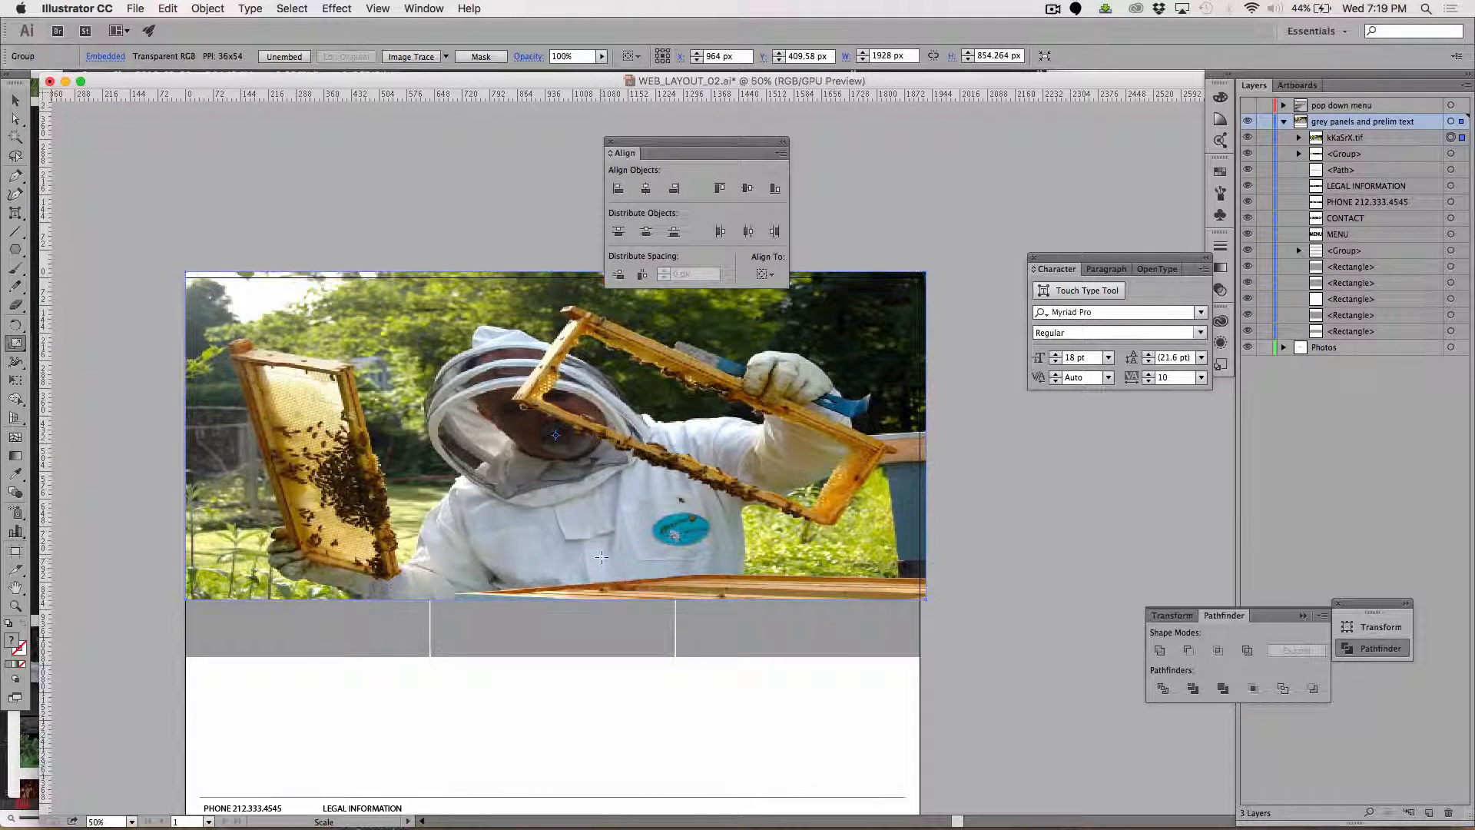
{"action": "key", "text": "Up"}
{"action": "key", "text": "Up"}
{"action": "key", "text": "Up"}
{"action": "key", "text": "Up"}
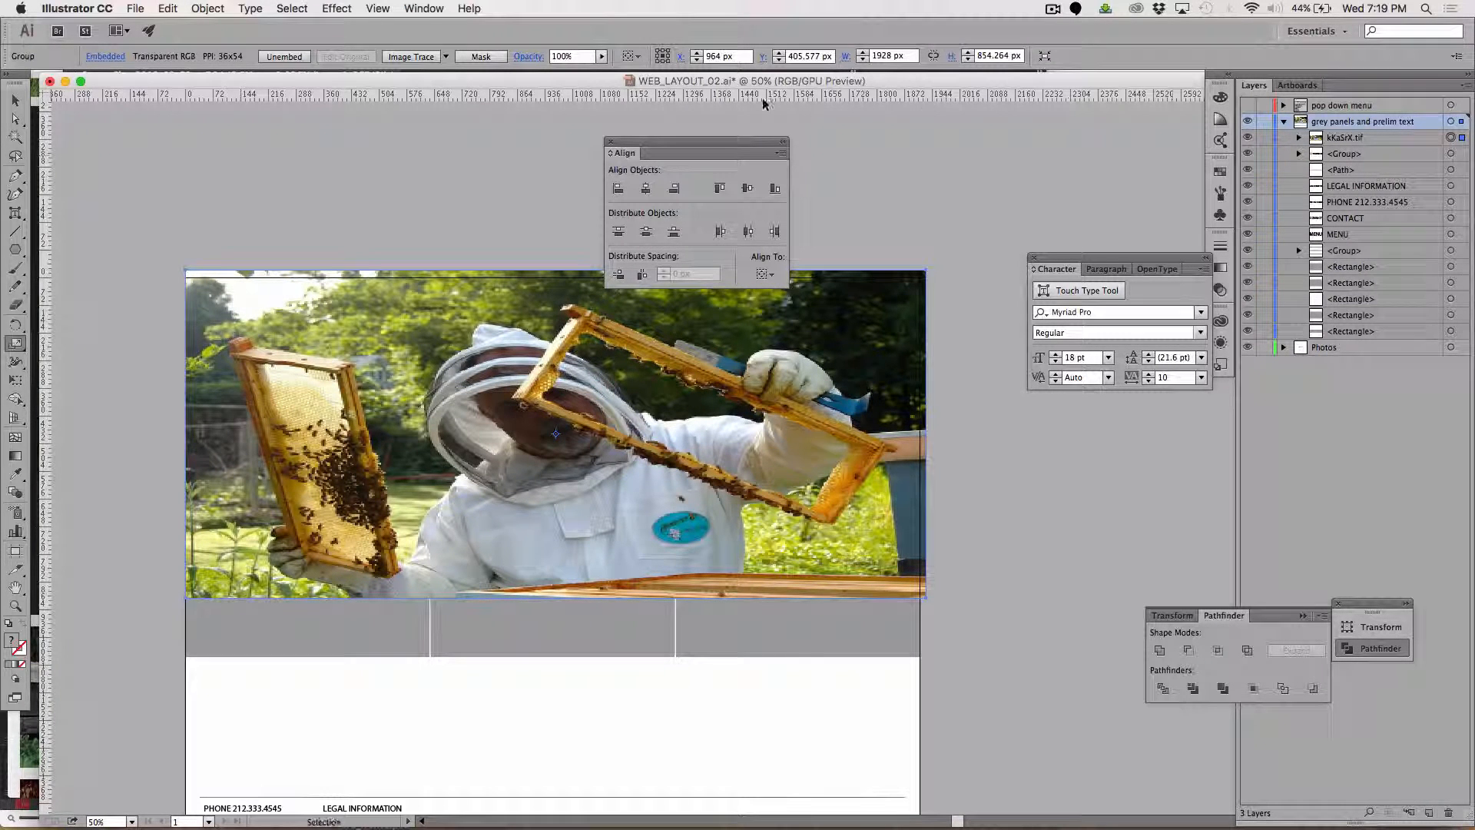
Cut the beekeeper photo and paste it directly behind the large grey banner rectangle.
{"action": "key", "text": "Delete"}
{"action": "left_click", "coordinate": [14, 102]}
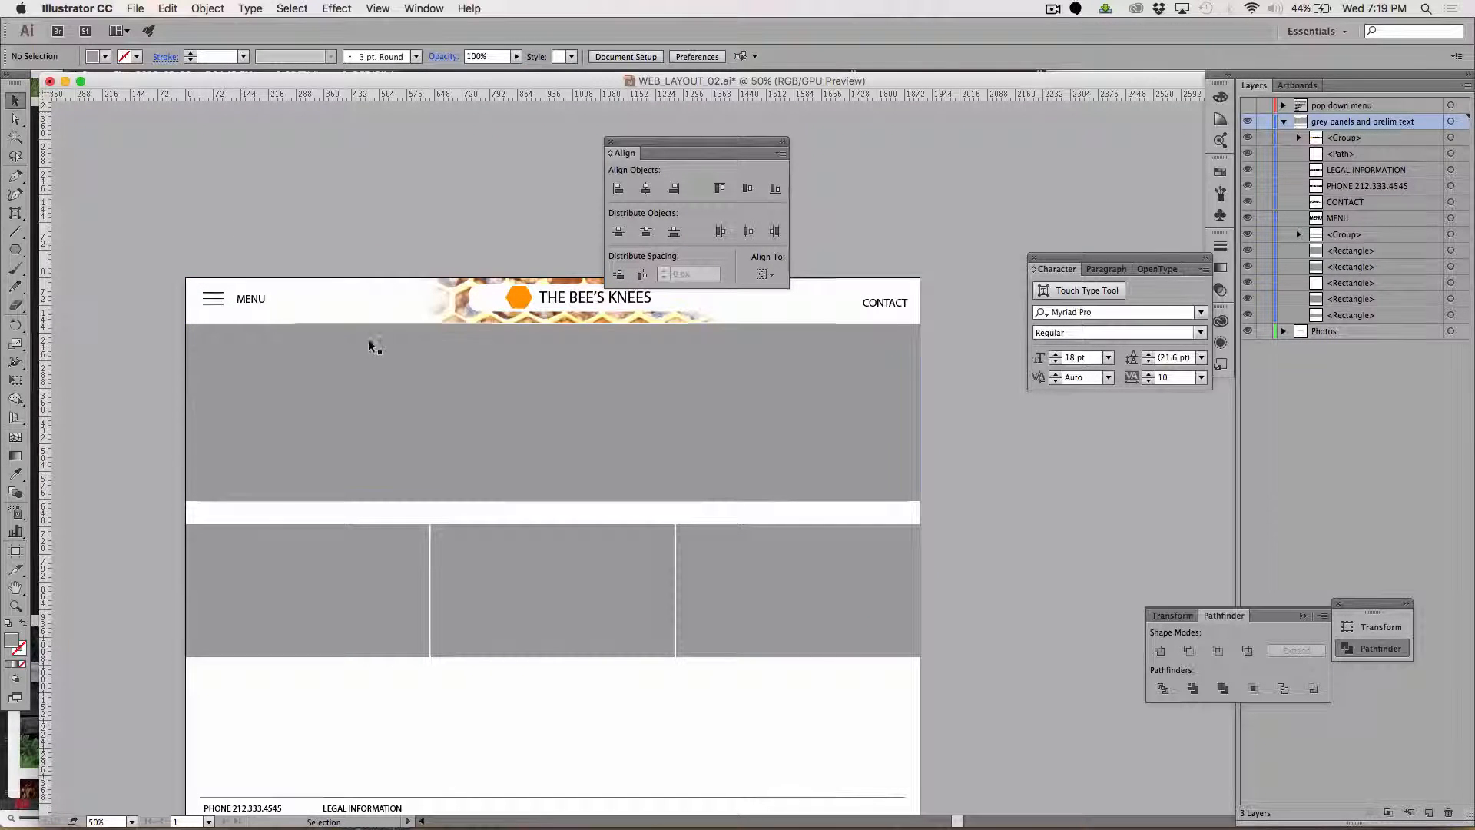
{"action": "left_click", "coordinate": [368, 379]}
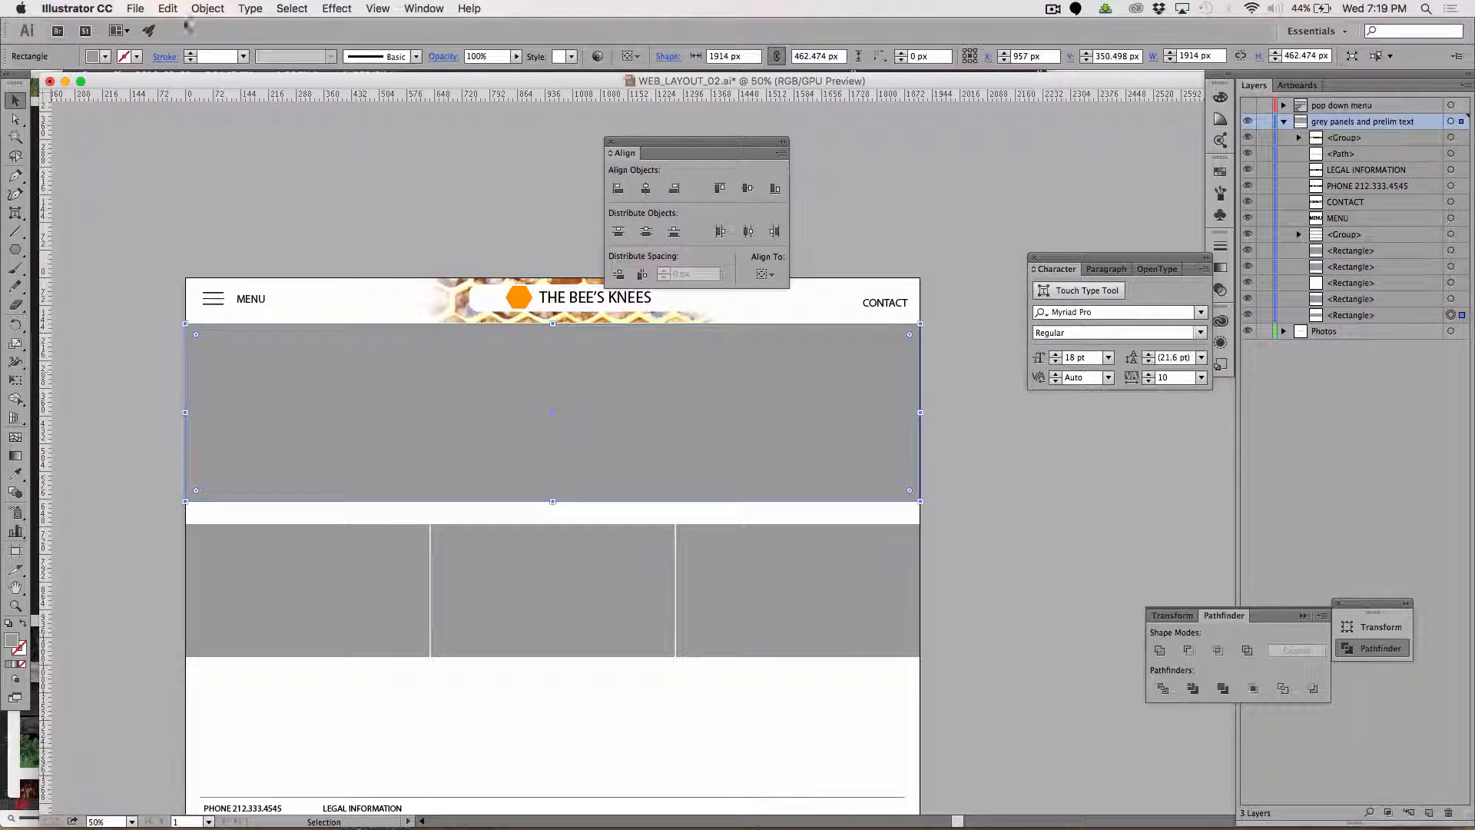
{"action": "left_click", "coordinate": [165, 8]}
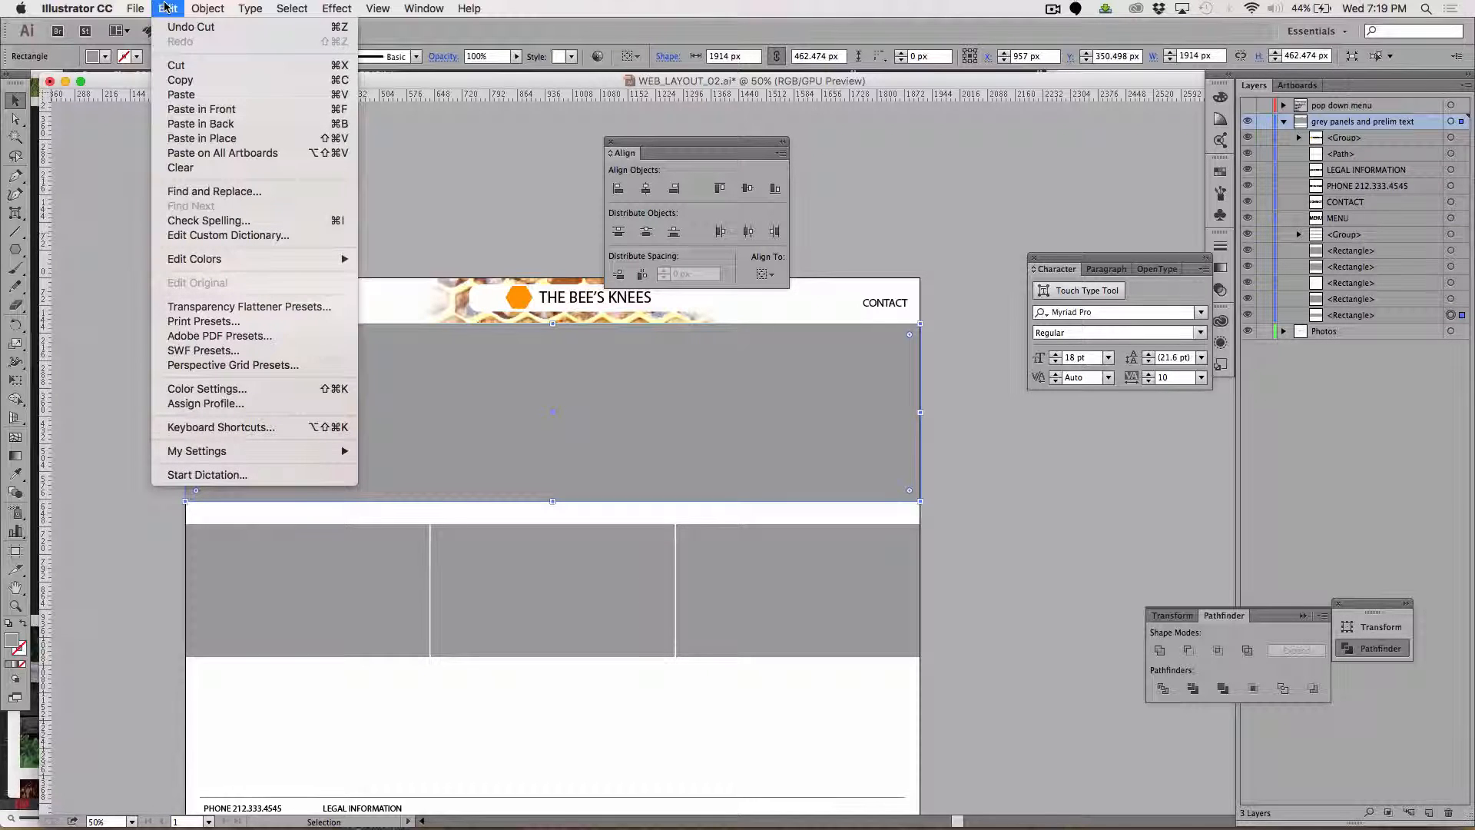
{"action": "left_click", "coordinate": [201, 124]}
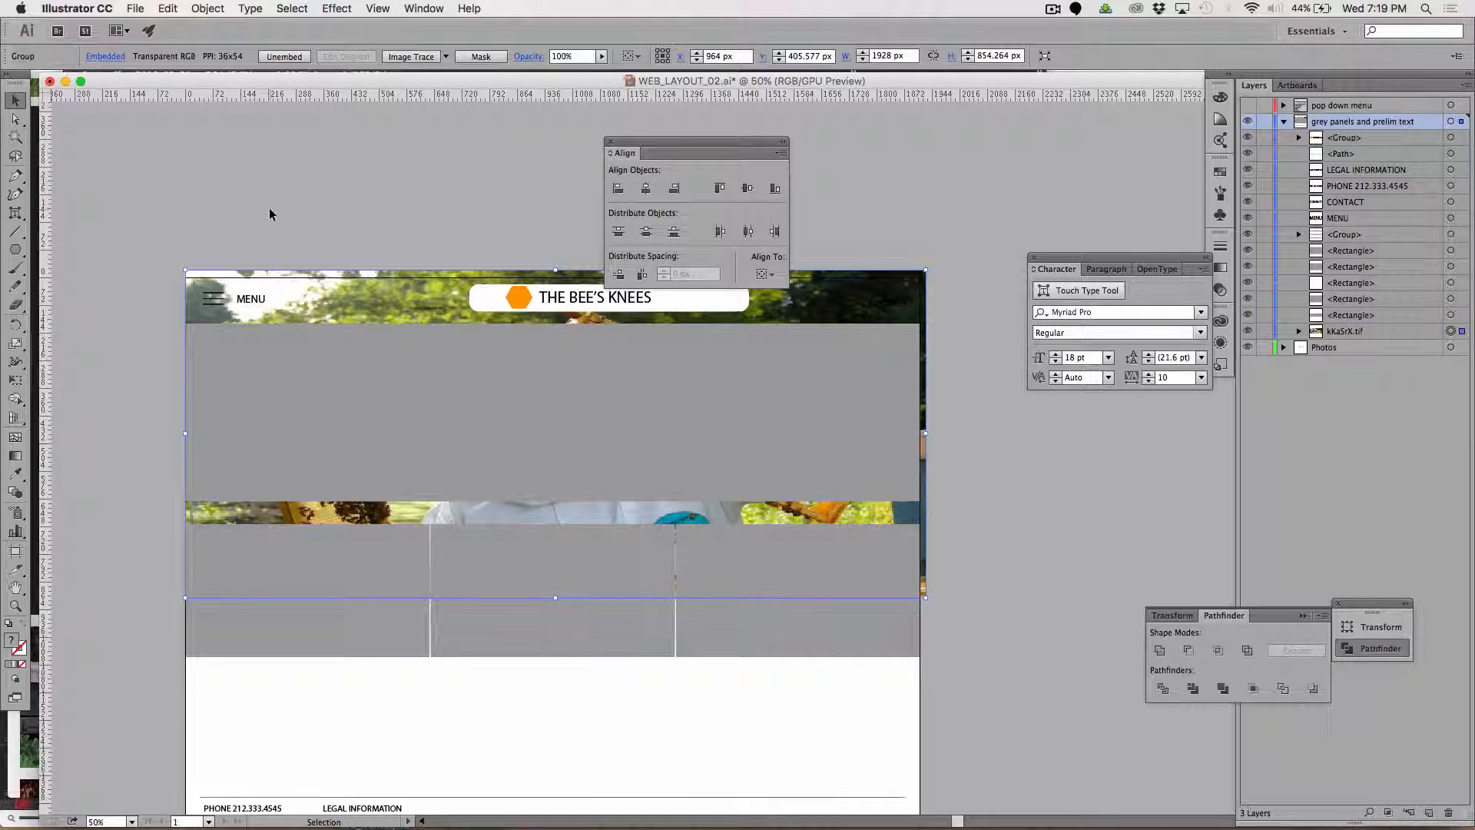
Make a clipping mask from the grey banner rectangle and the beekeeper photo behind it.
{"action": "left_click", "coordinate": [487, 377], "text": "shift"}
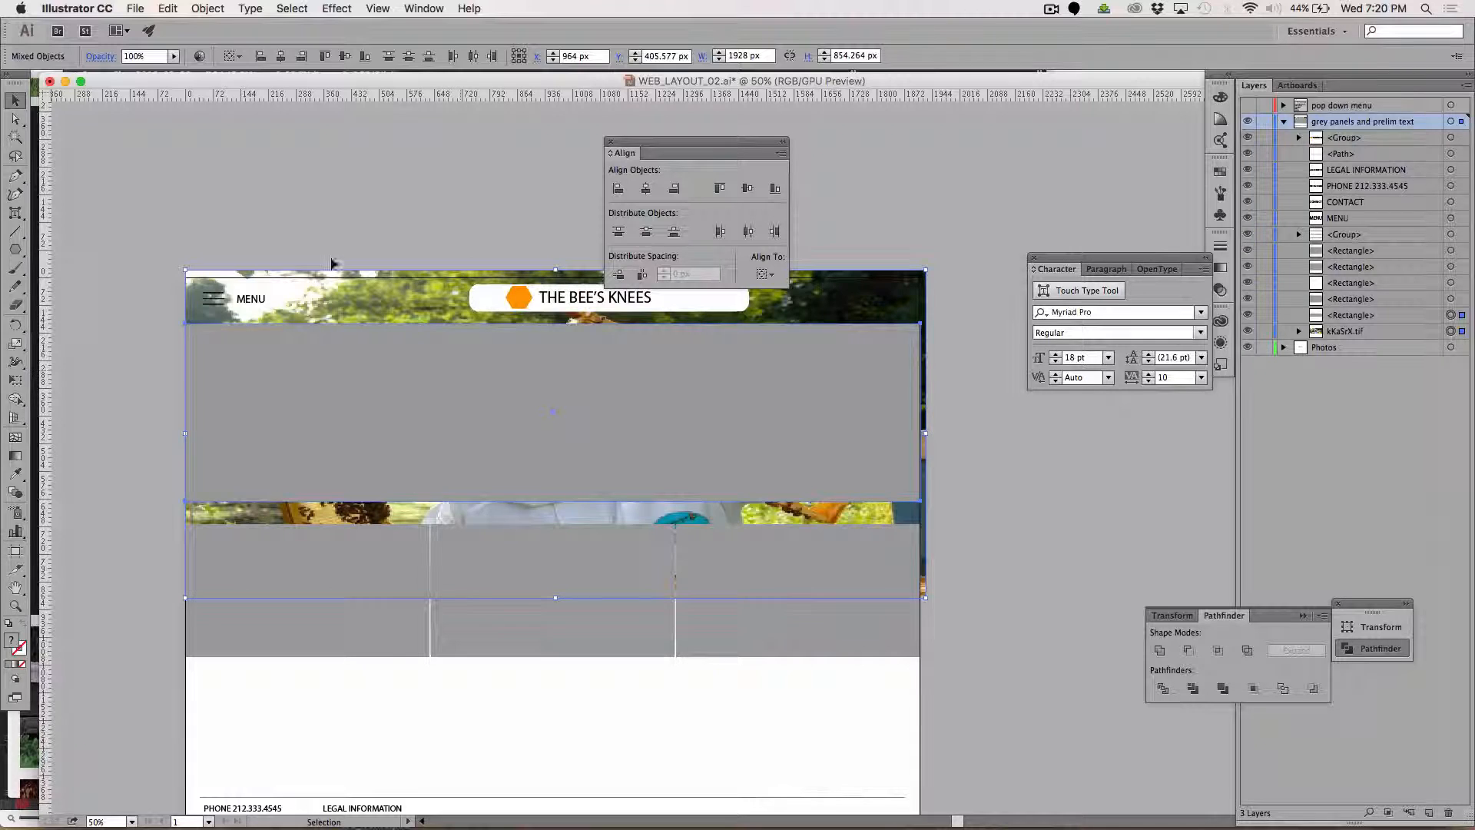
{"action": "left_click", "coordinate": [206, 8]}
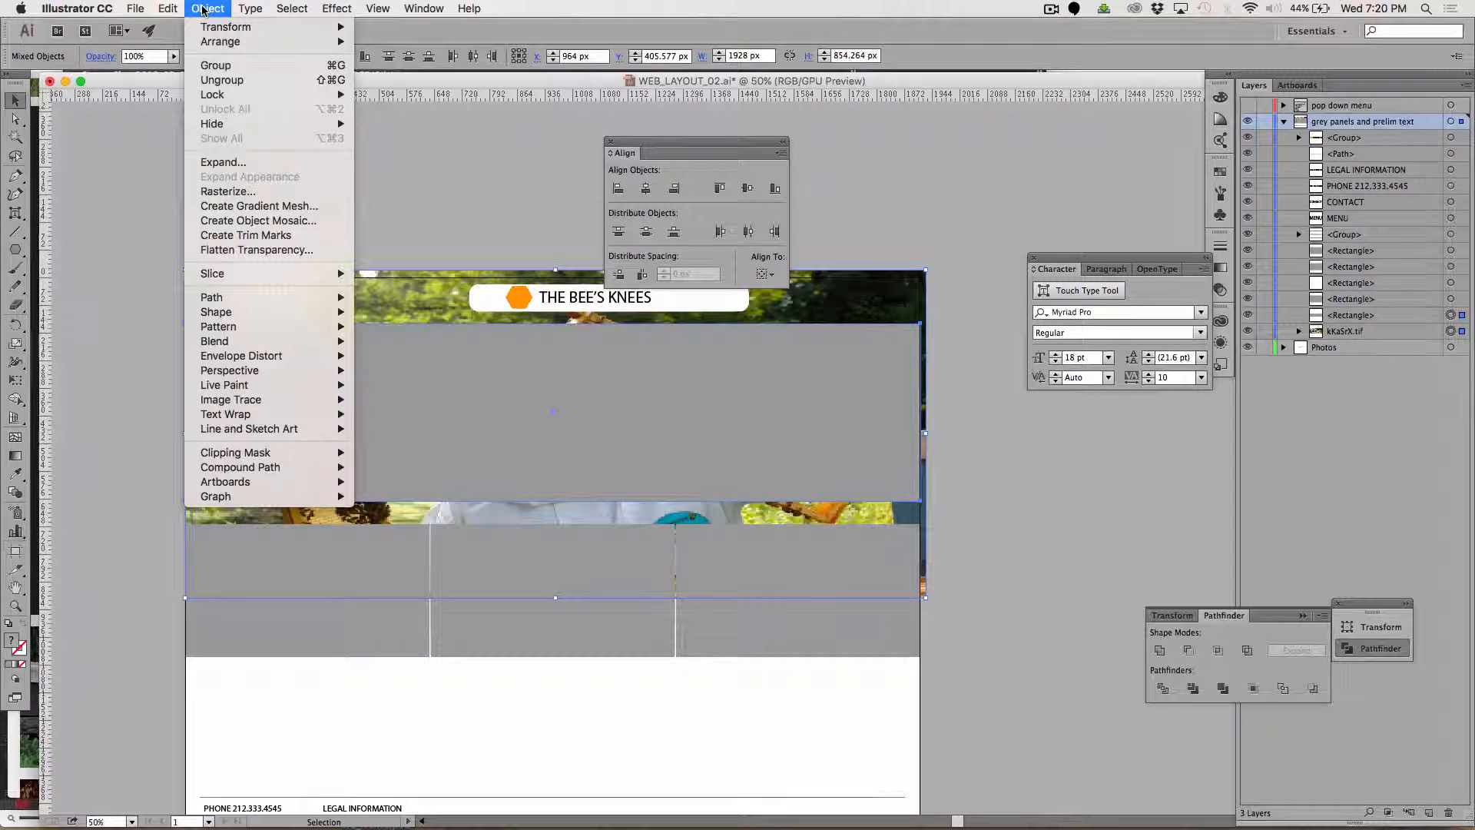
{"action": "mouse_move", "coordinate": [278, 451]}
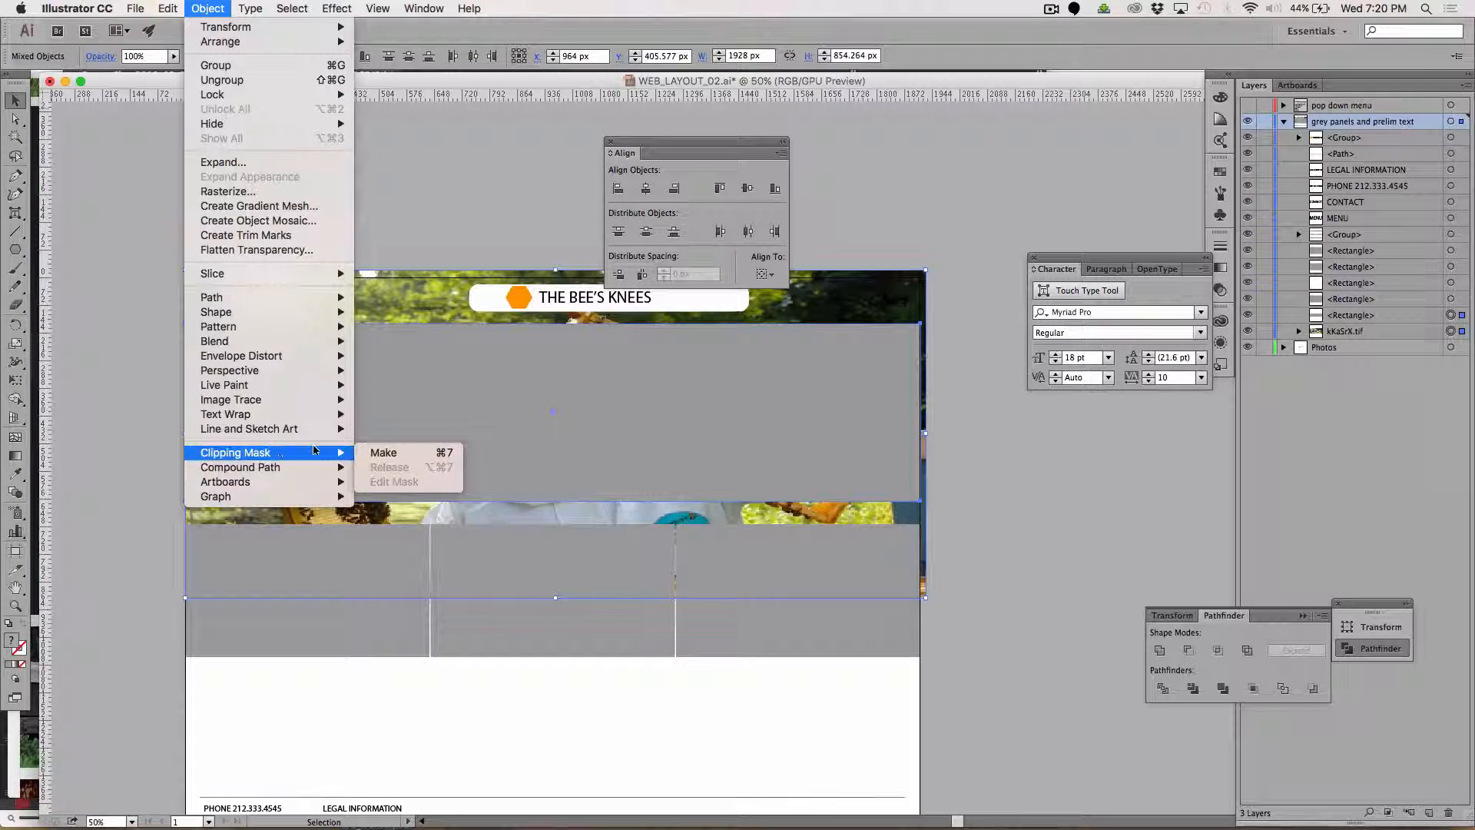
{"action": "left_click", "coordinate": [391, 452]}
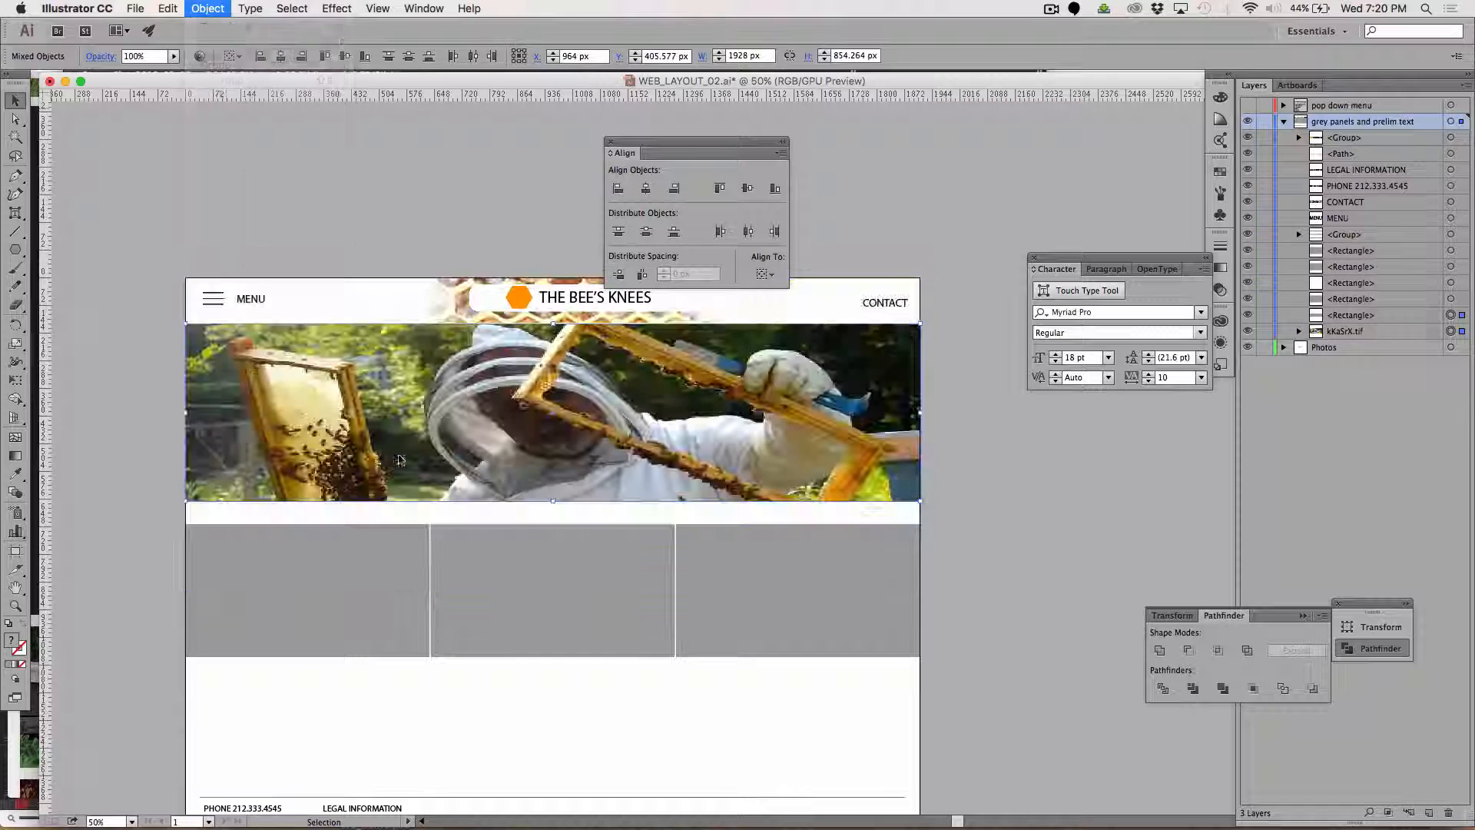
{"action": "left_click", "coordinate": [188, 191]}
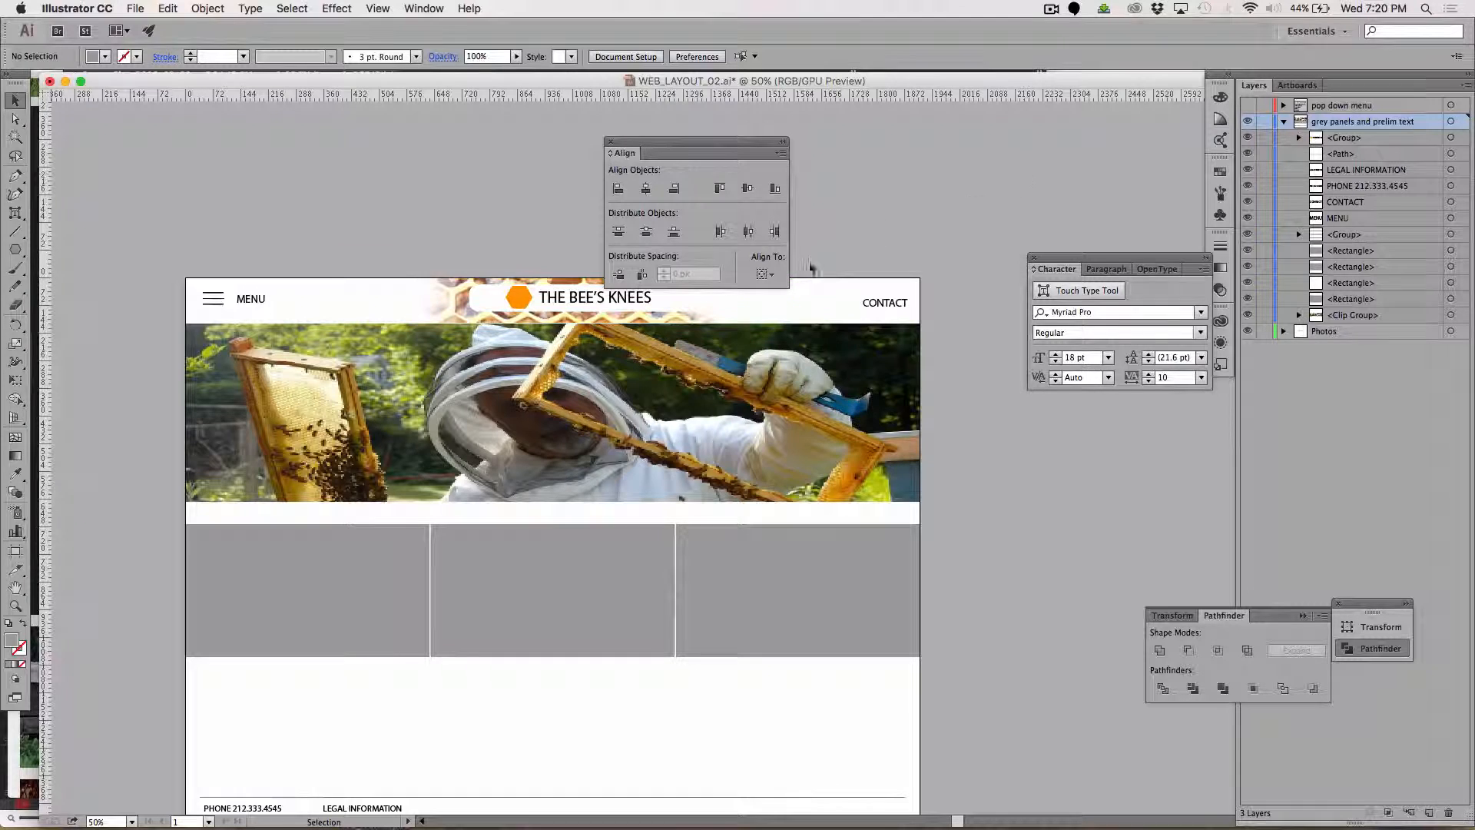
Move the clipped beekeeper banner from the grey panels layer to the Photos layer.
{"action": "left_click", "coordinate": [509, 444]}
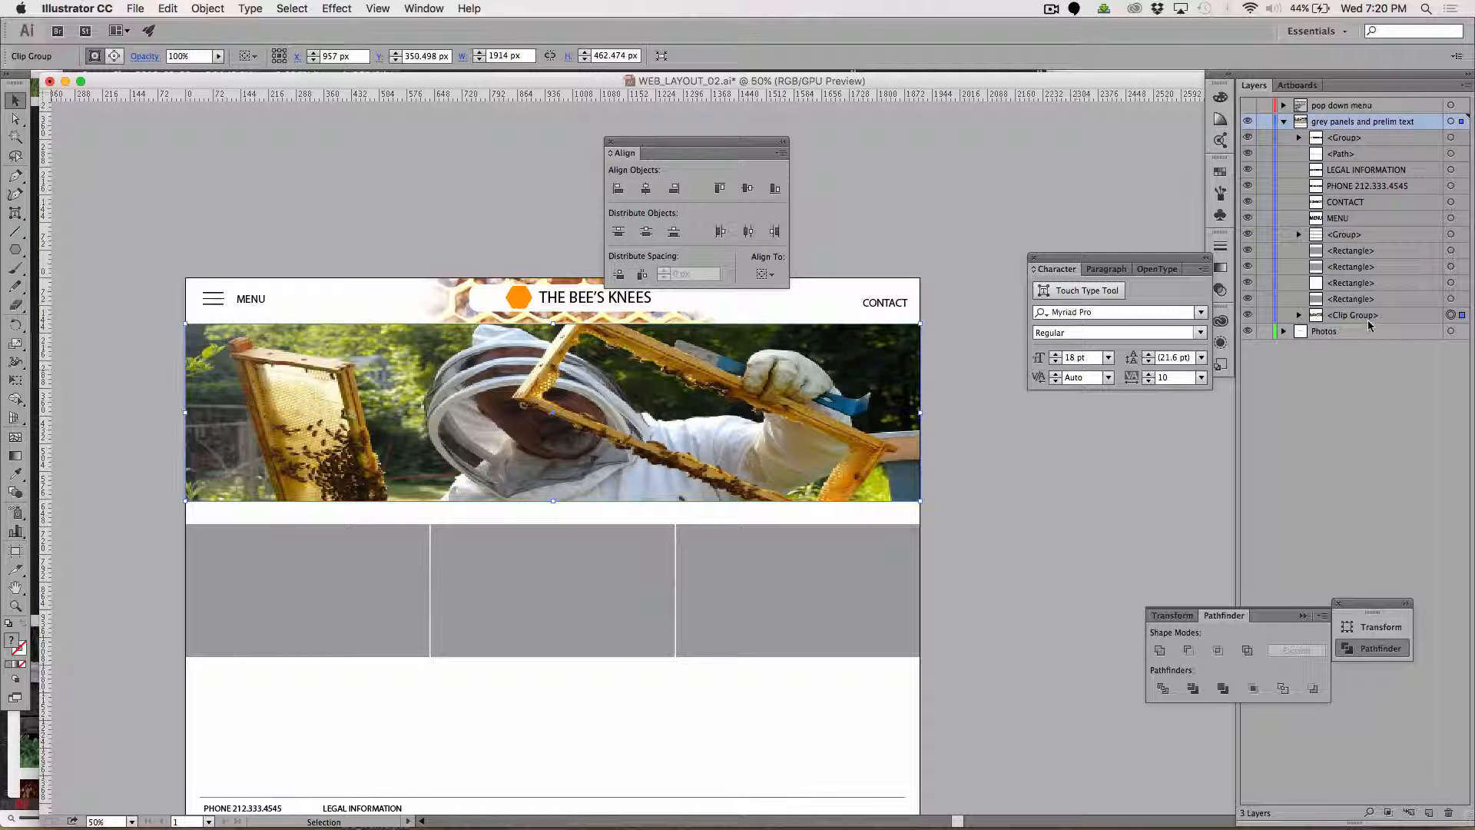
{"action": "left_click_drag", "start_coordinate": [1463, 320], "coordinate": [1462, 337]}
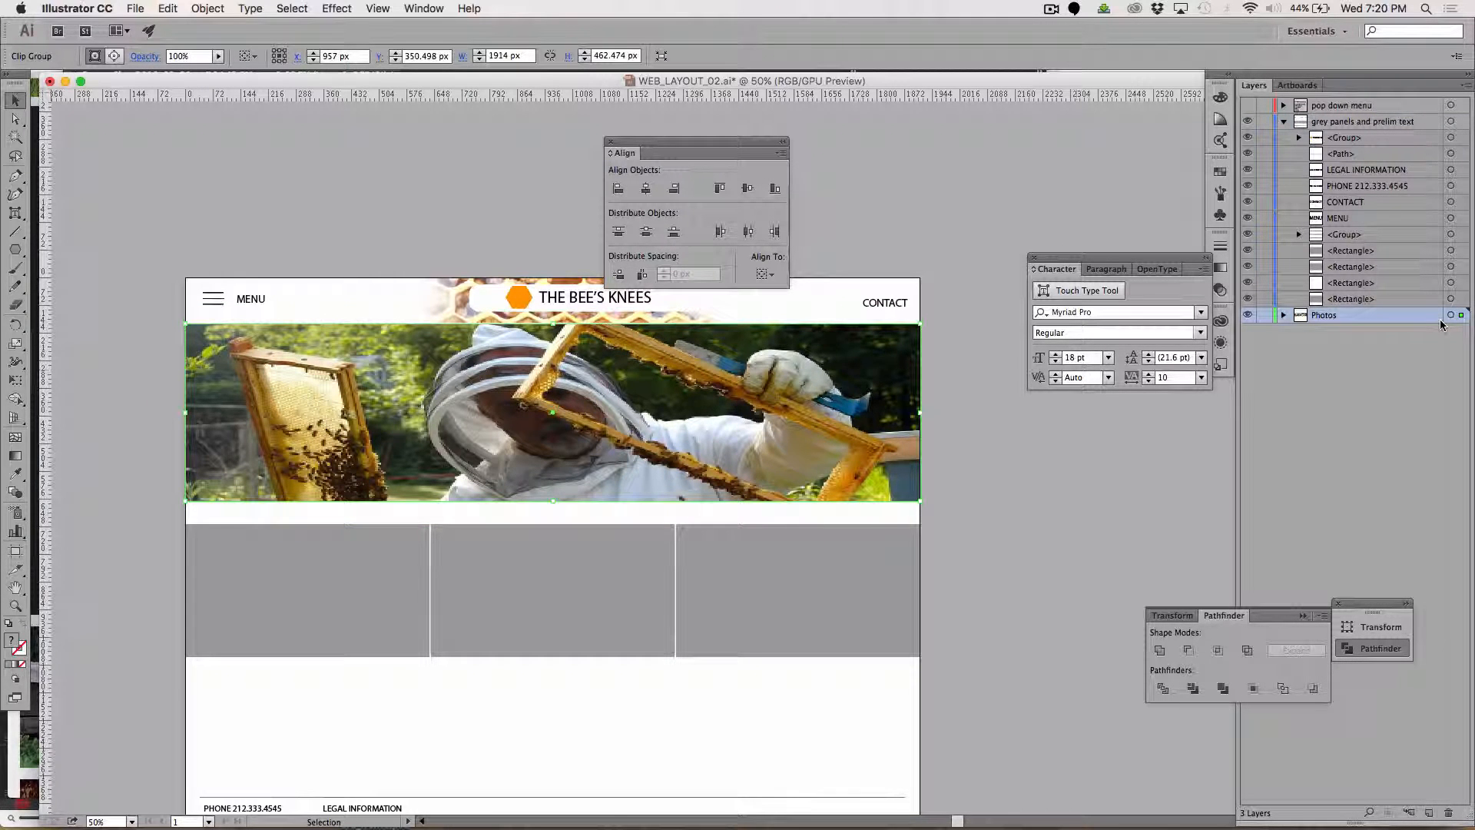
{"action": "left_click", "coordinate": [946, 192]}
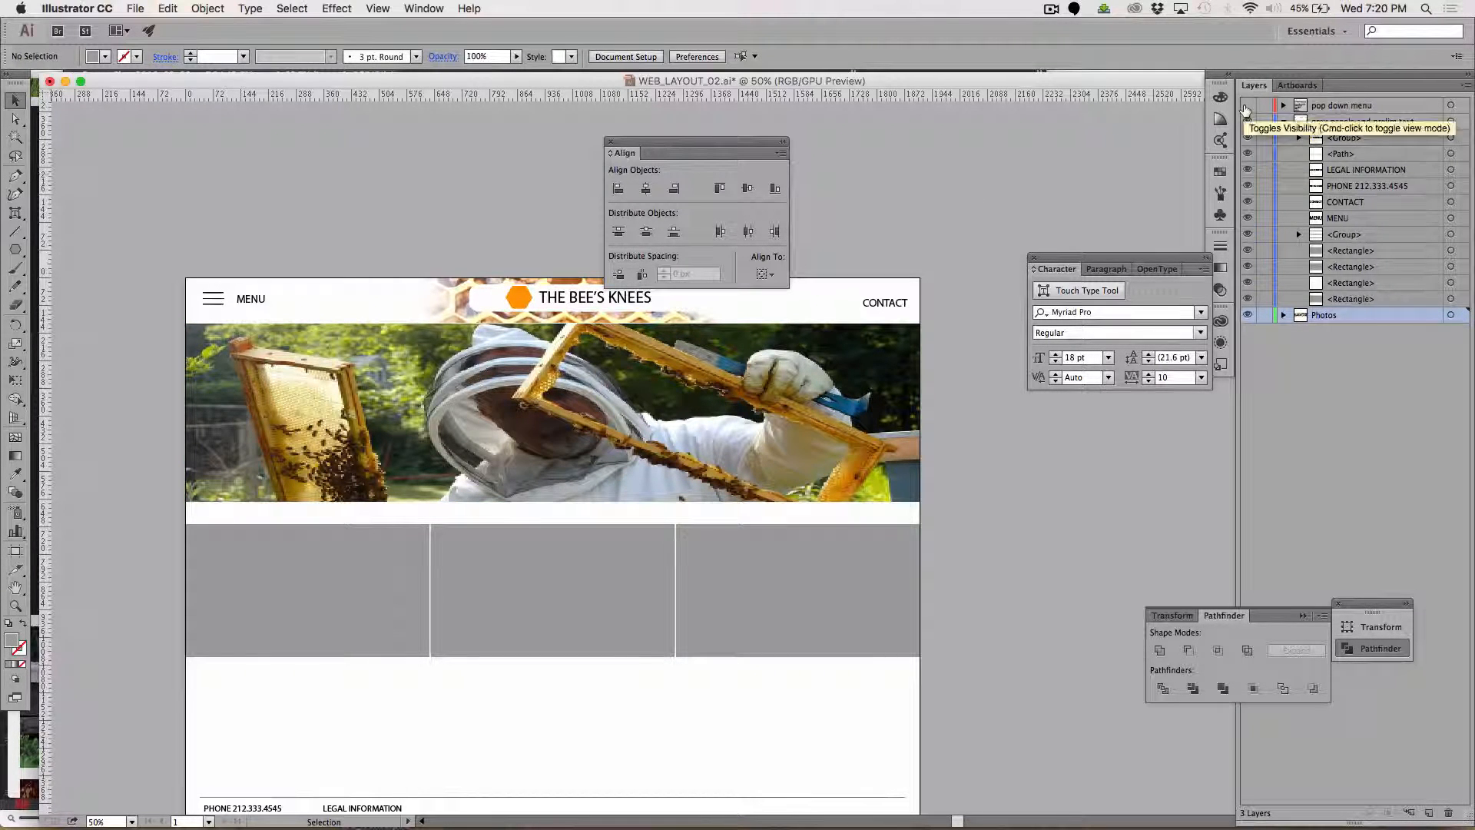
Show the pop down menu layer and set the menu background's fill colour to #898989.
{"action": "left_click", "coordinate": [1246, 106]}
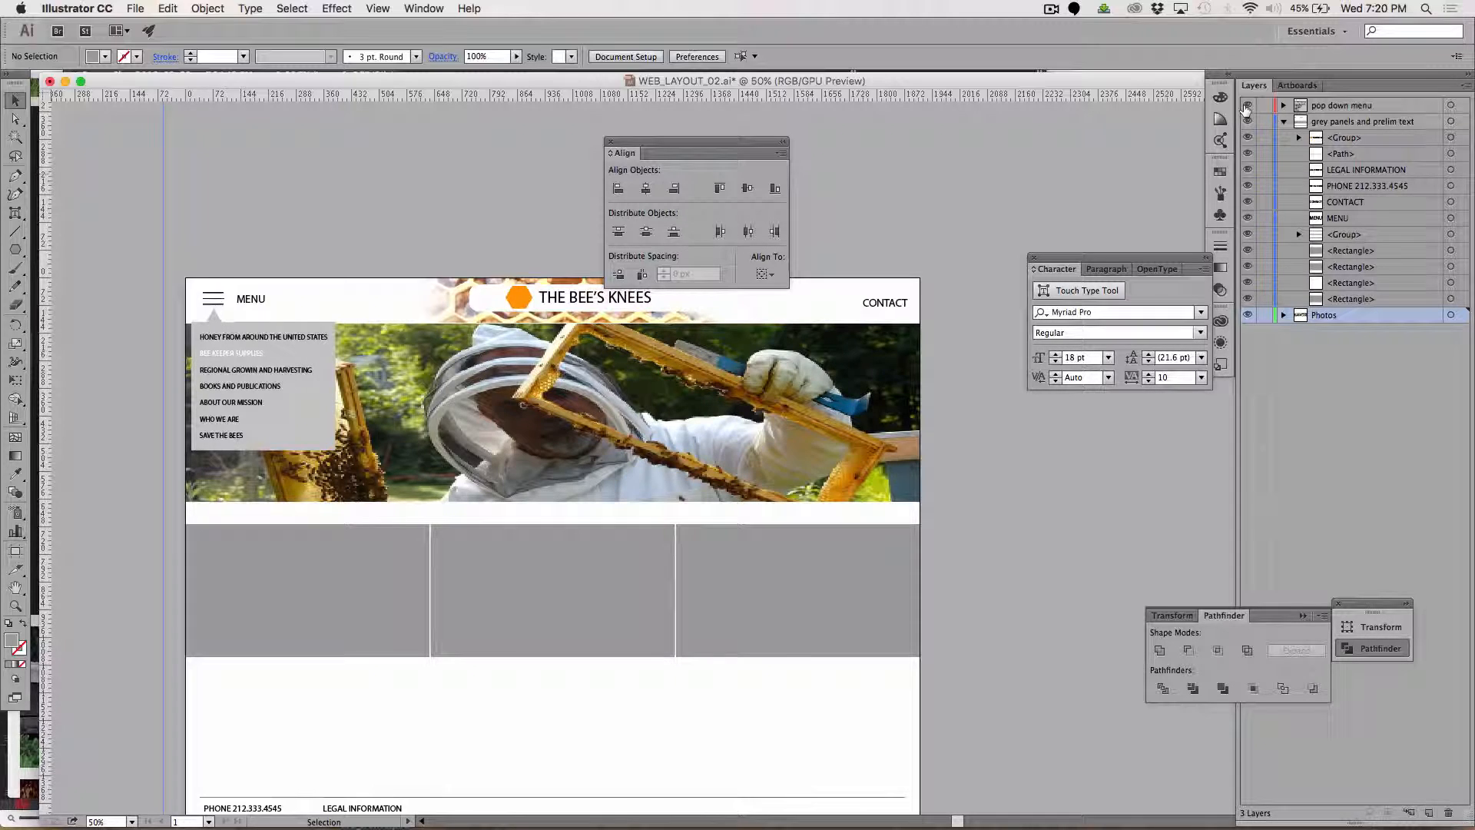
{"action": "key", "text": "super+equal"}
{"action": "key", "text": "super+equal"}
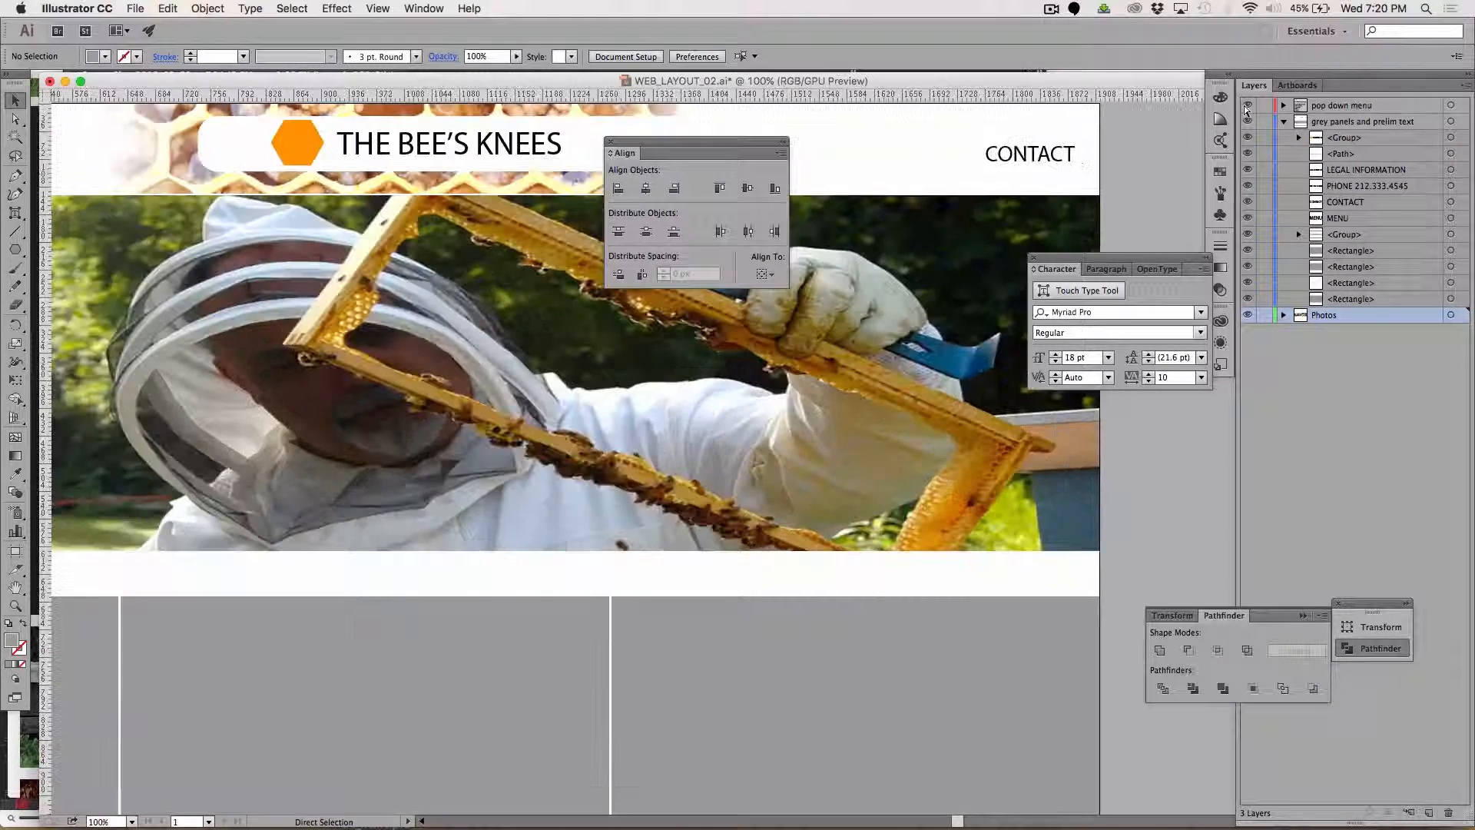
{"action": "scroll", "coordinate": [729, 377], "scroll_direction": "left", "scroll_amount": 15}
{"action": "scroll", "coordinate": [729, 376], "scroll_direction": "up", "scroll_amount": 4}
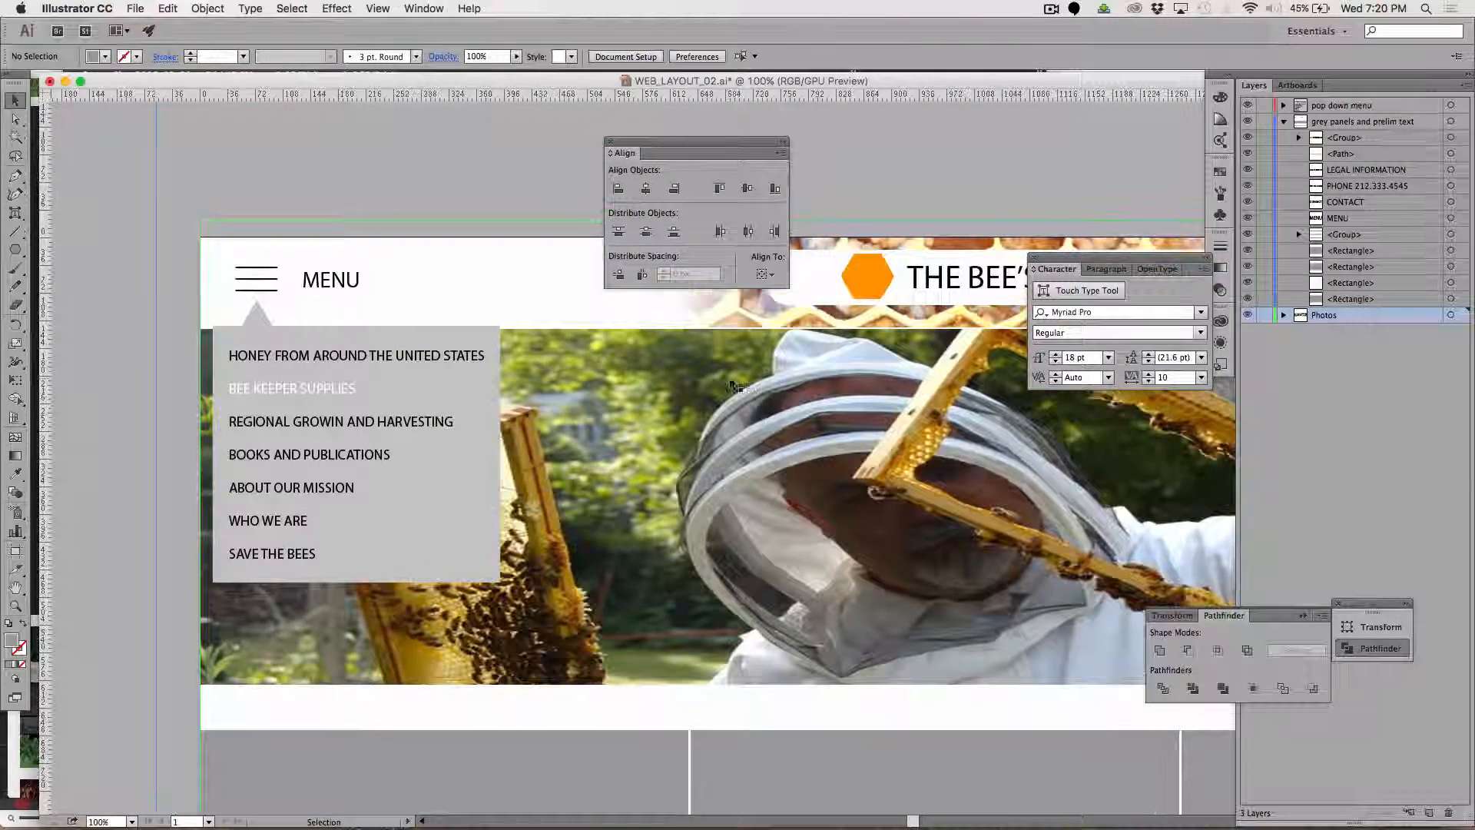
{"action": "left_click", "coordinate": [16, 119]}
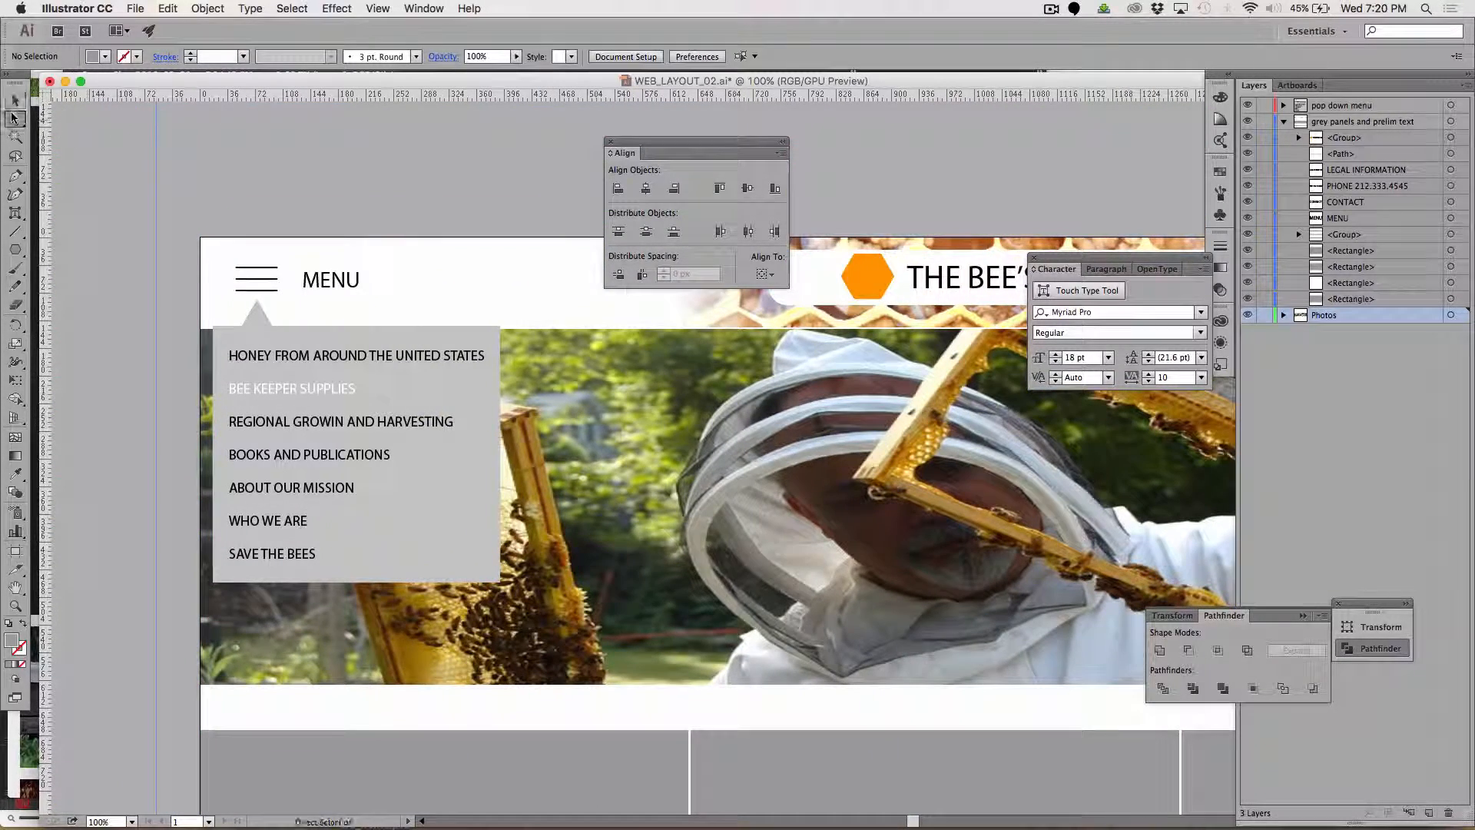
{"action": "left_click", "coordinate": [446, 529]}
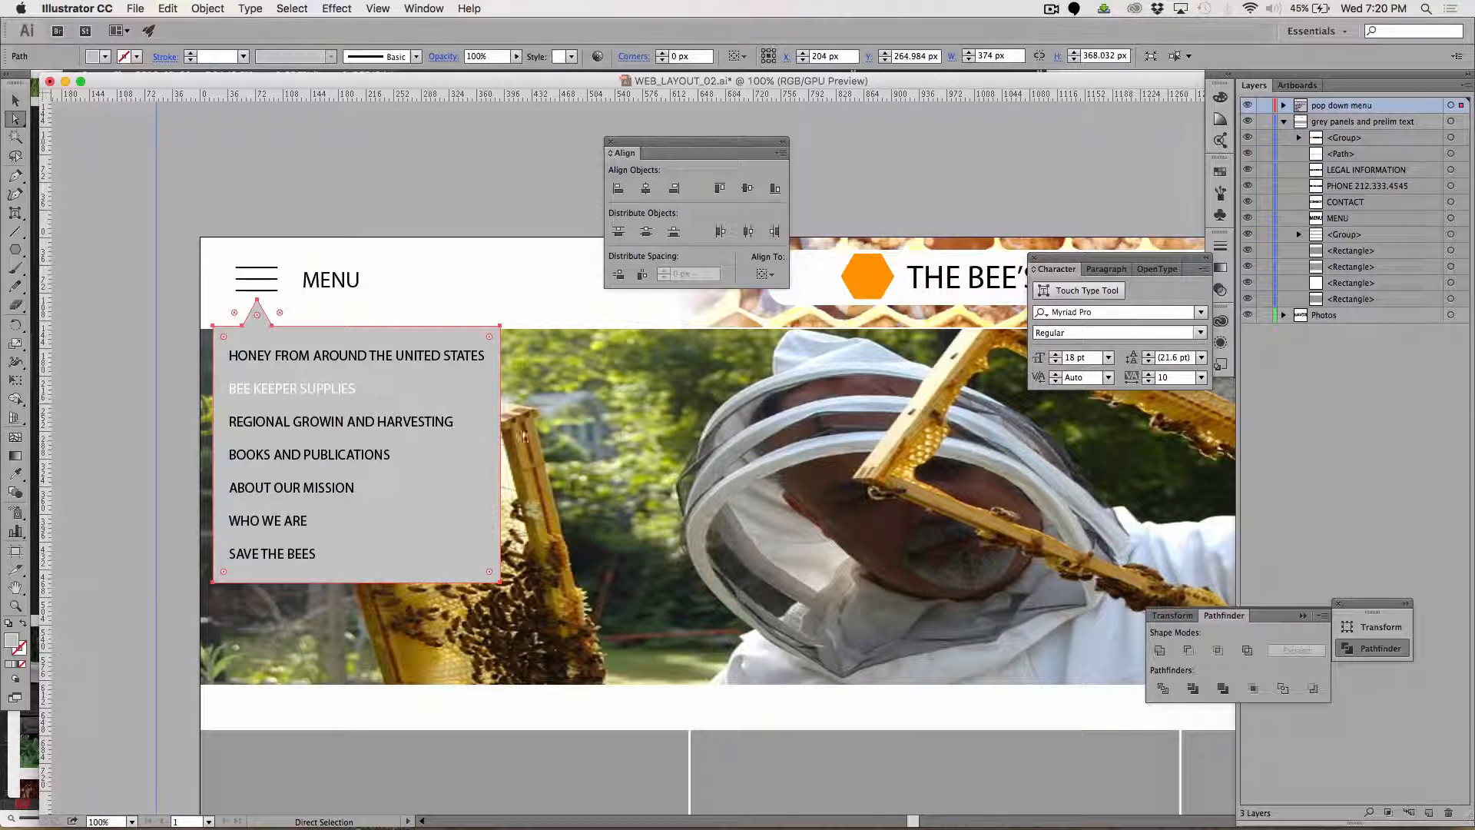
{"action": "double_click", "coordinate": [11, 640]}
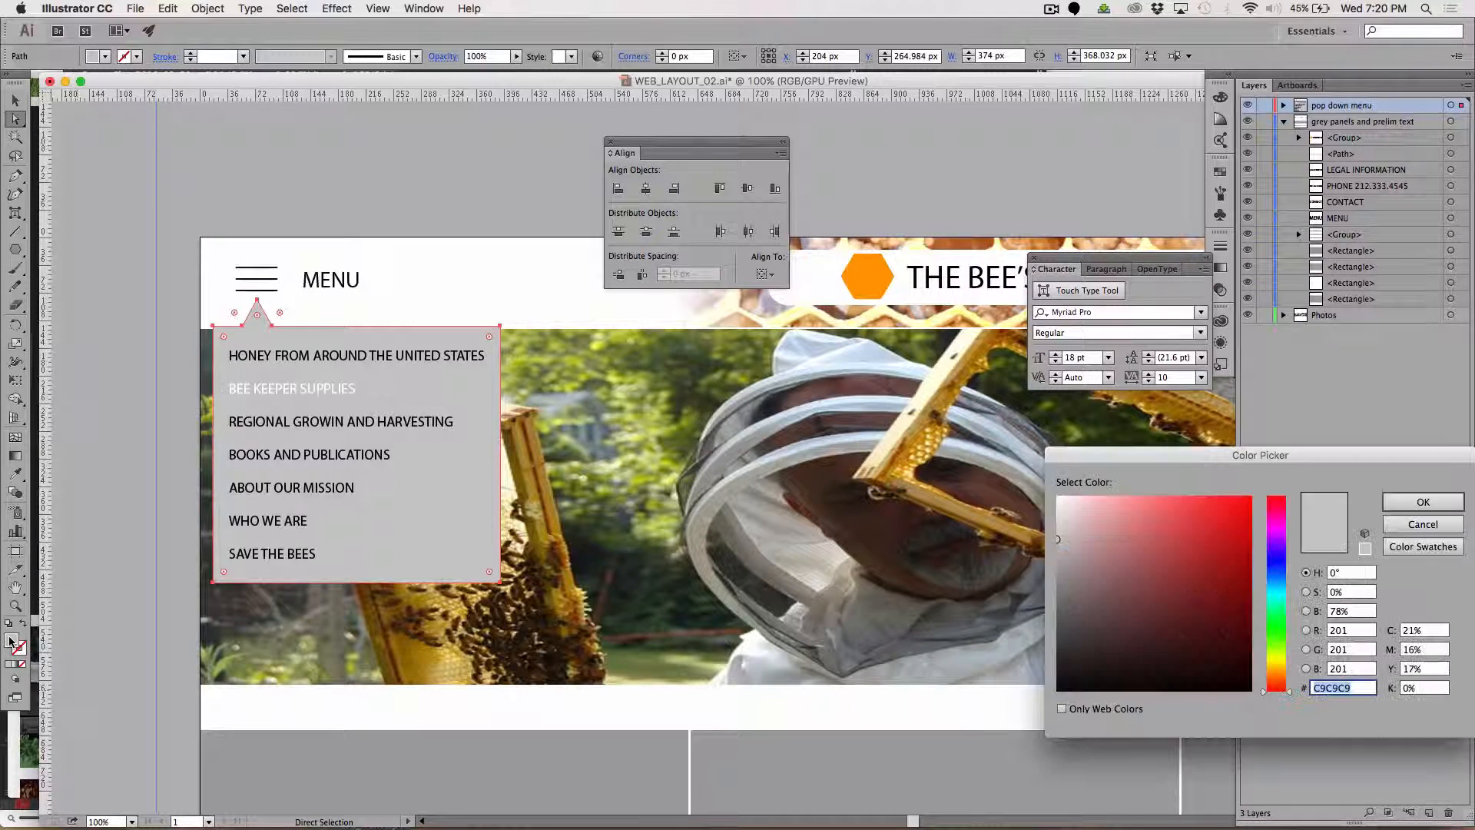
{"action": "type", "text": "898989"}
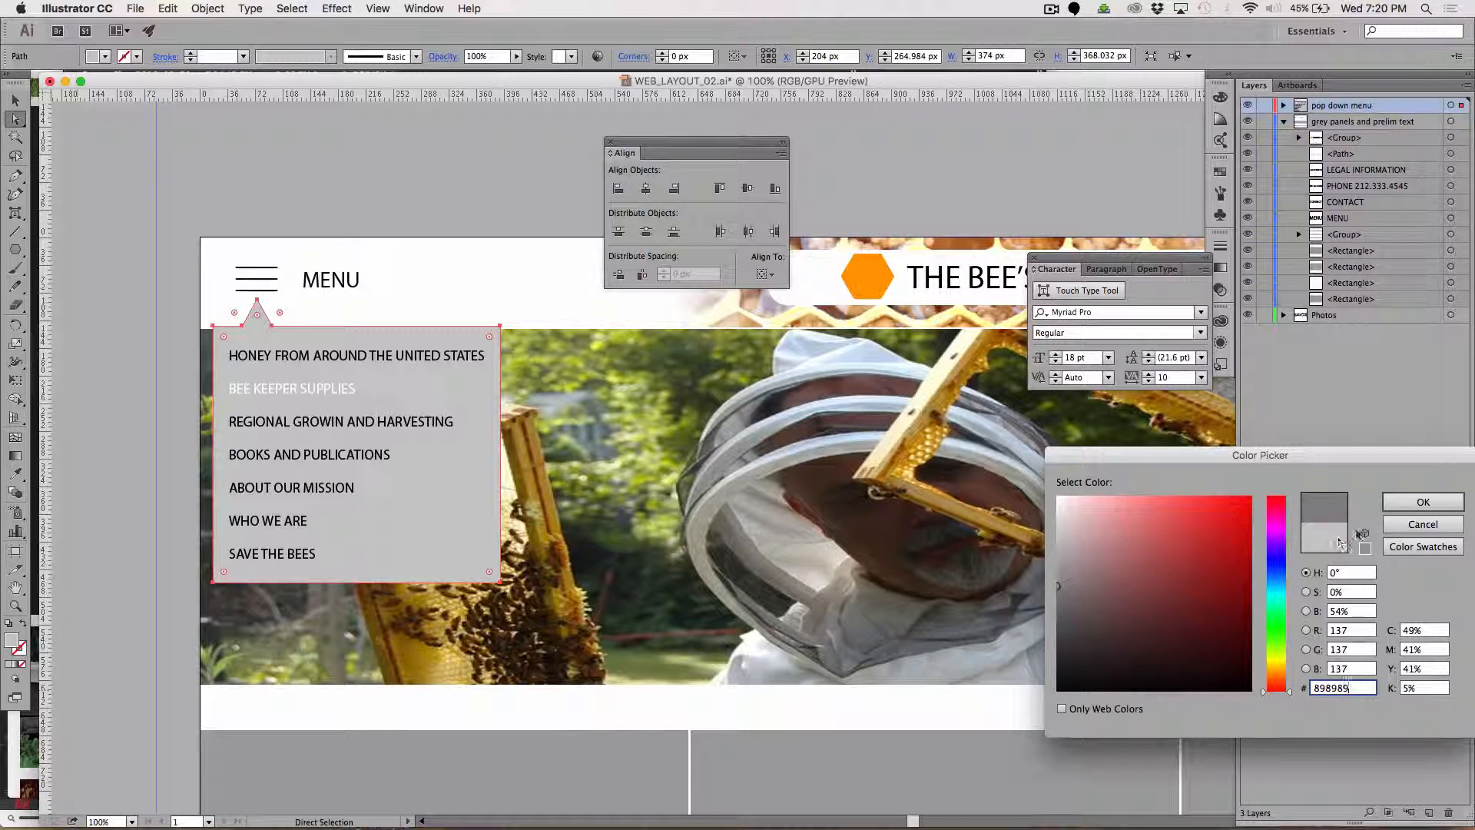
{"action": "left_click", "coordinate": [1423, 500]}
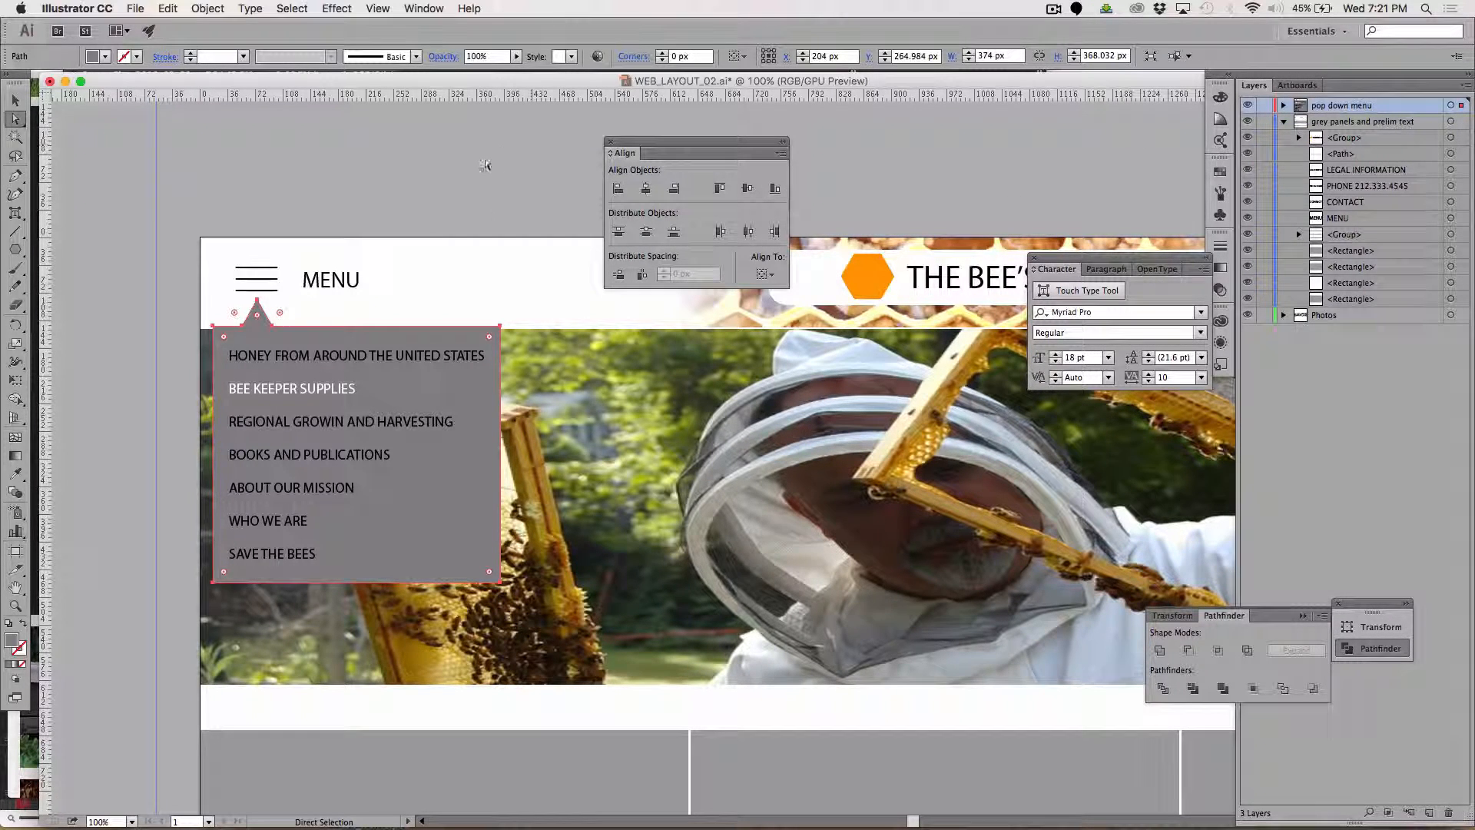
{"action": "left_click", "coordinate": [482, 207]}
Display the Appearance attributes of the pop-down menu's grey background, enlarged enough to list stroke, fill and opacity.
{"action": "left_click", "coordinate": [440, 502]}
{"action": "left_click", "coordinate": [341, 7]}
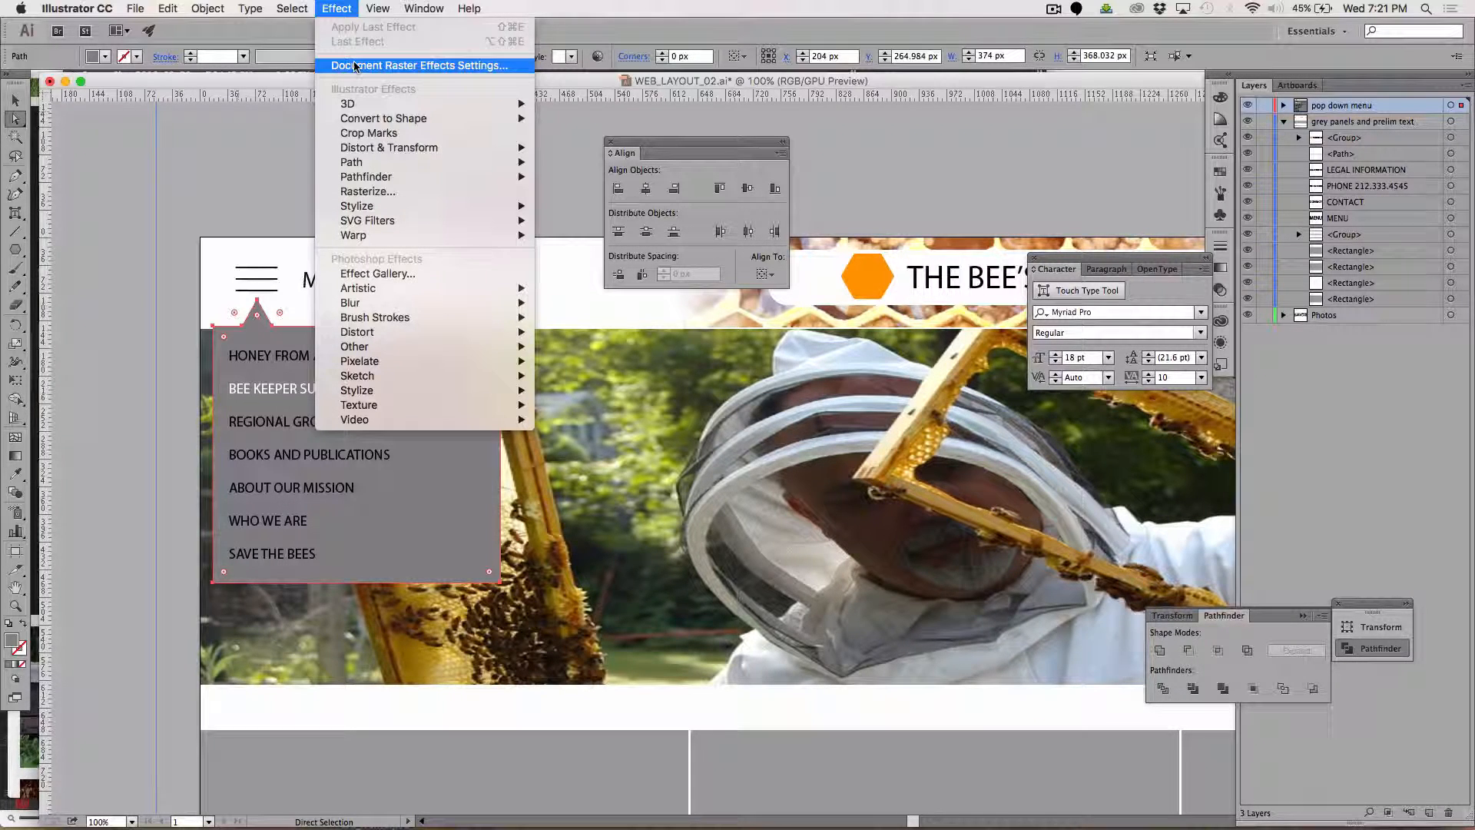
{"action": "mouse_move", "coordinate": [427, 9]}
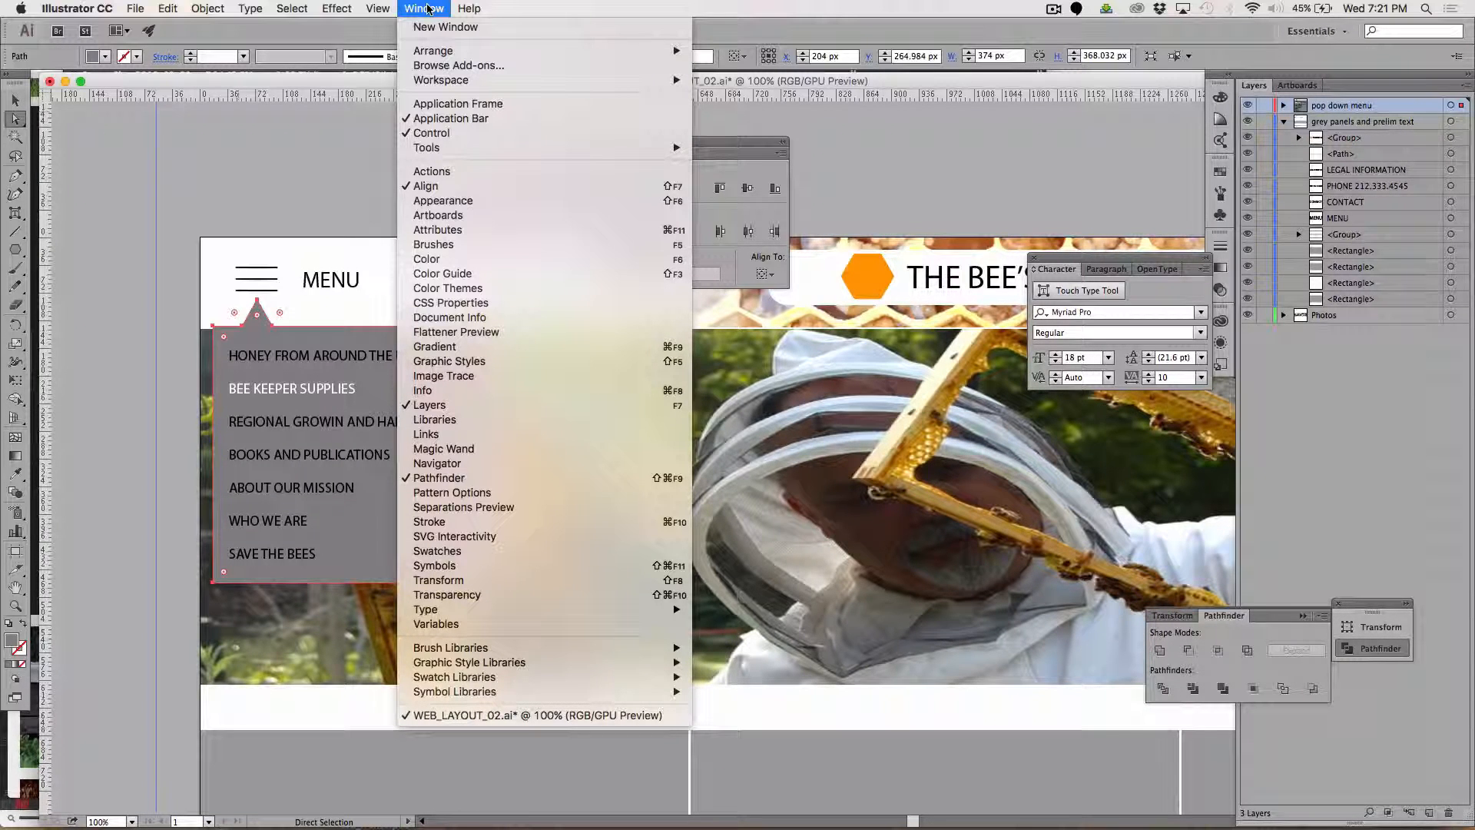
{"action": "left_click", "coordinate": [443, 200]}
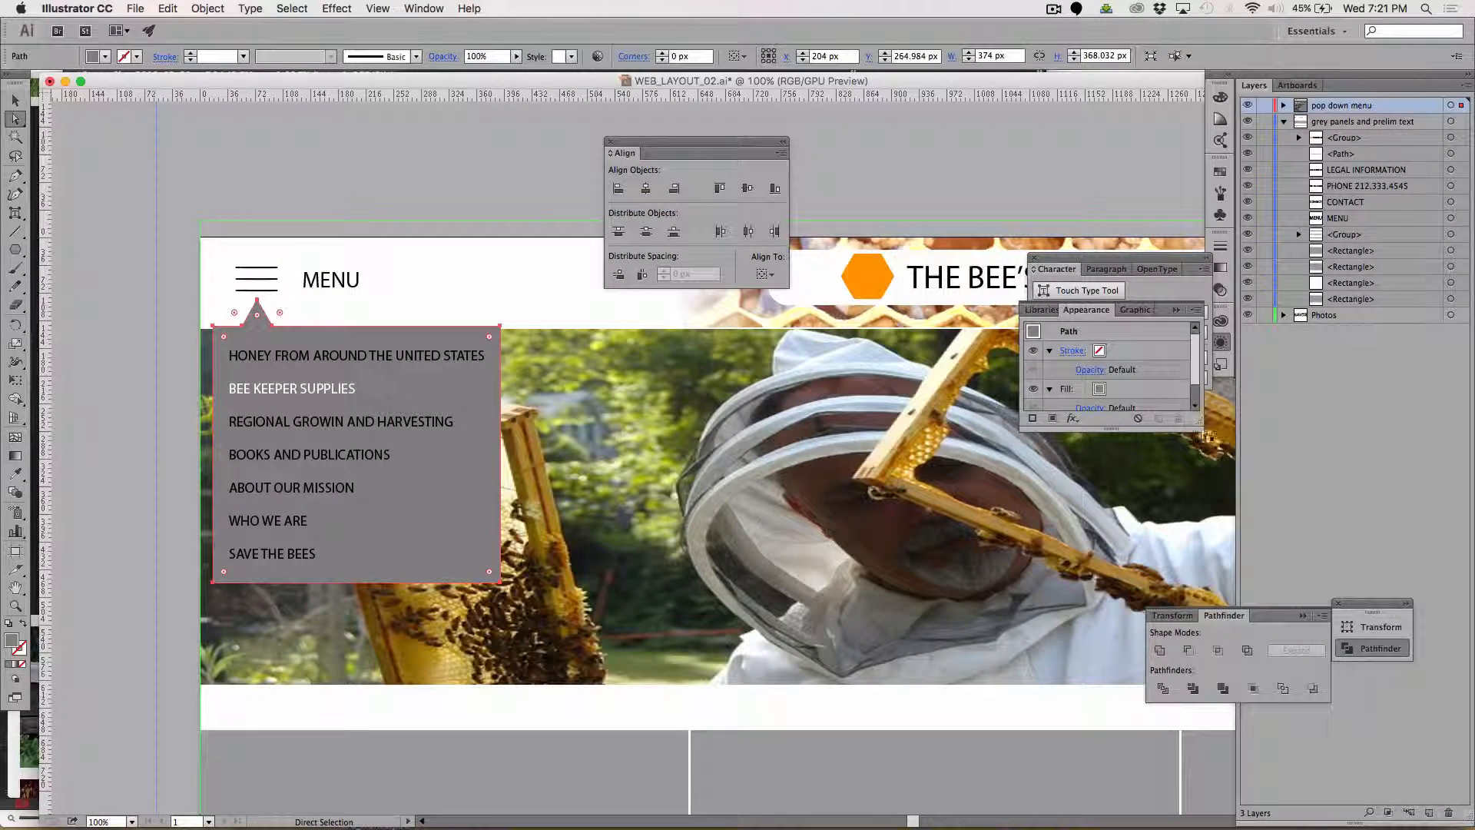
{"action": "left_click_drag", "start_coordinate": [1197, 424], "coordinate": [1272, 658]}
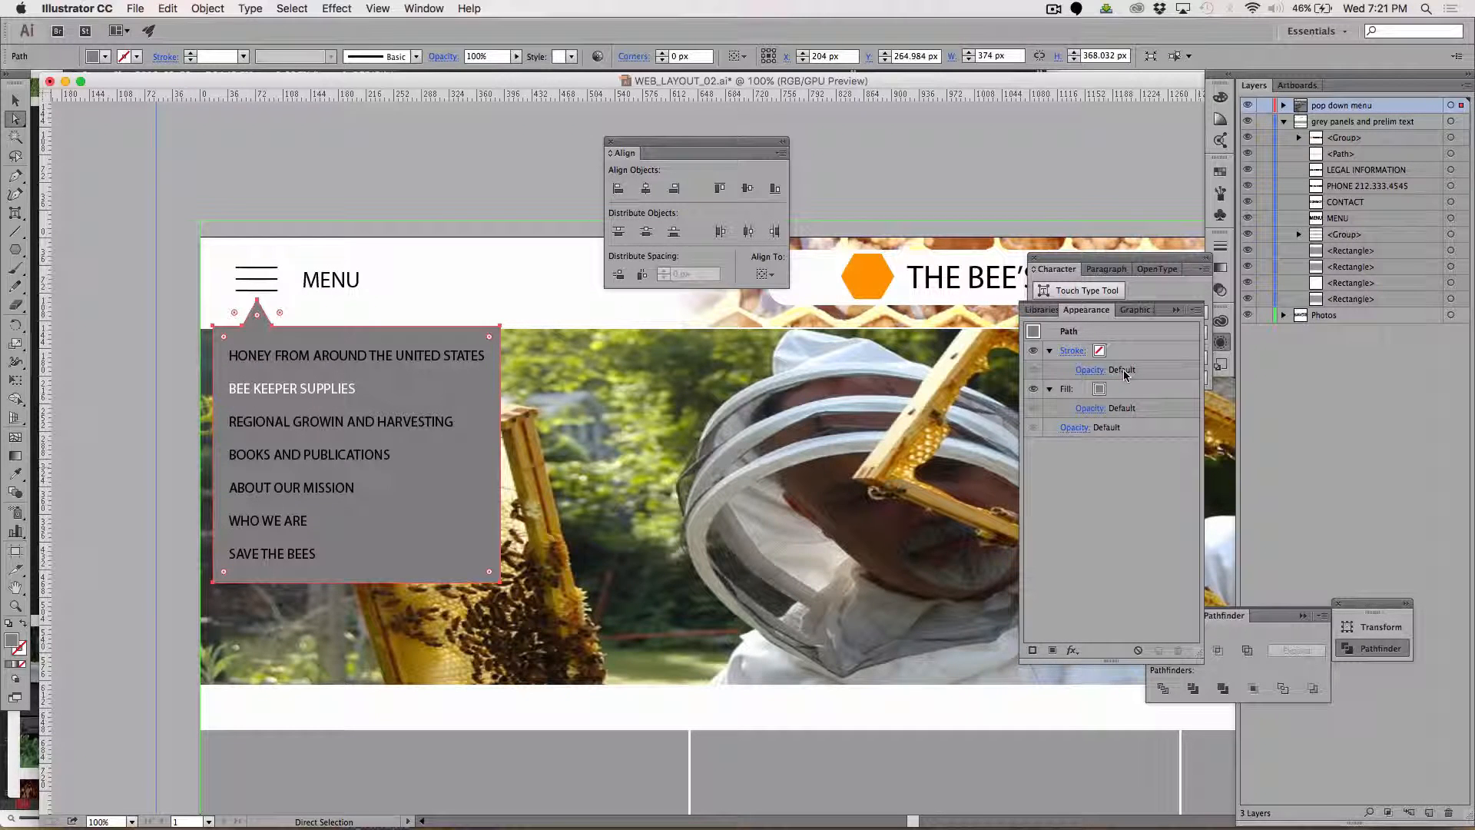
Set the fill opacity of the pop-down menu's grey background to 85%.
{"action": "left_click", "coordinate": [1091, 408]}
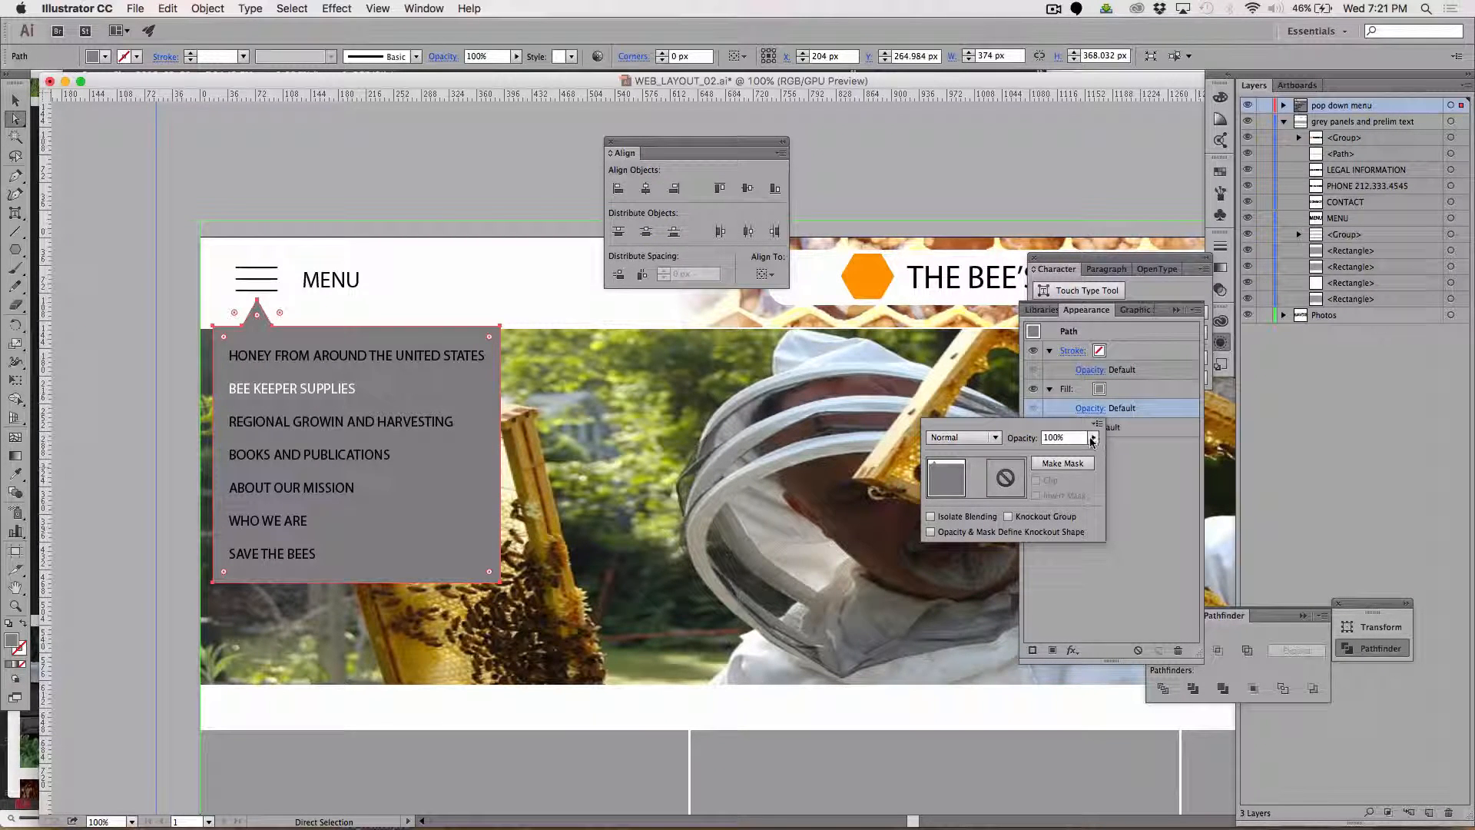
{"action": "left_click", "coordinate": [1092, 438]}
{"action": "left_click", "coordinate": [1063, 452]}
{"action": "left_click_drag", "start_coordinate": [1063, 453], "coordinate": [1083, 455]}
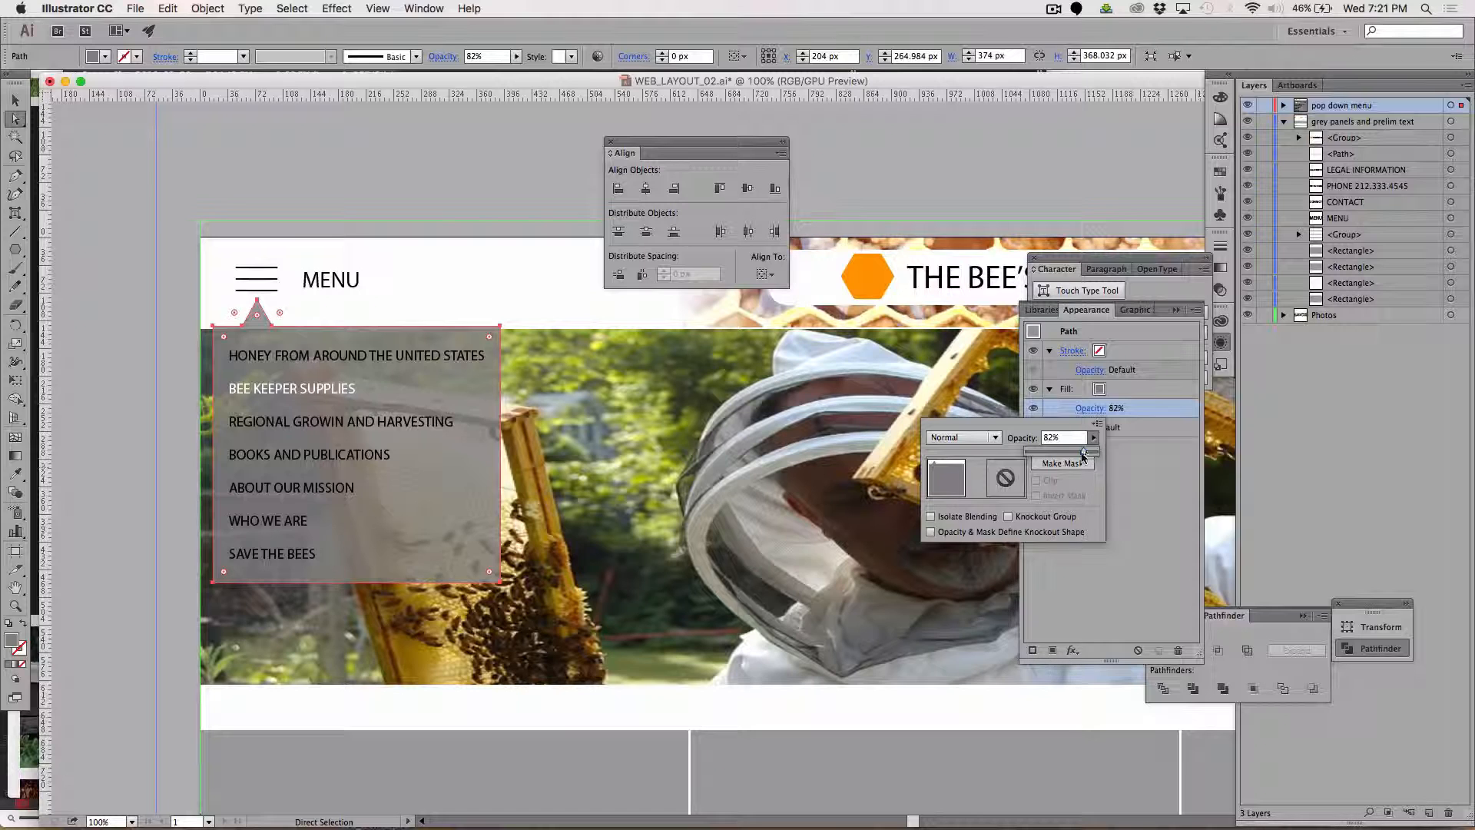
{"action": "left_click", "coordinate": [1056, 437]}
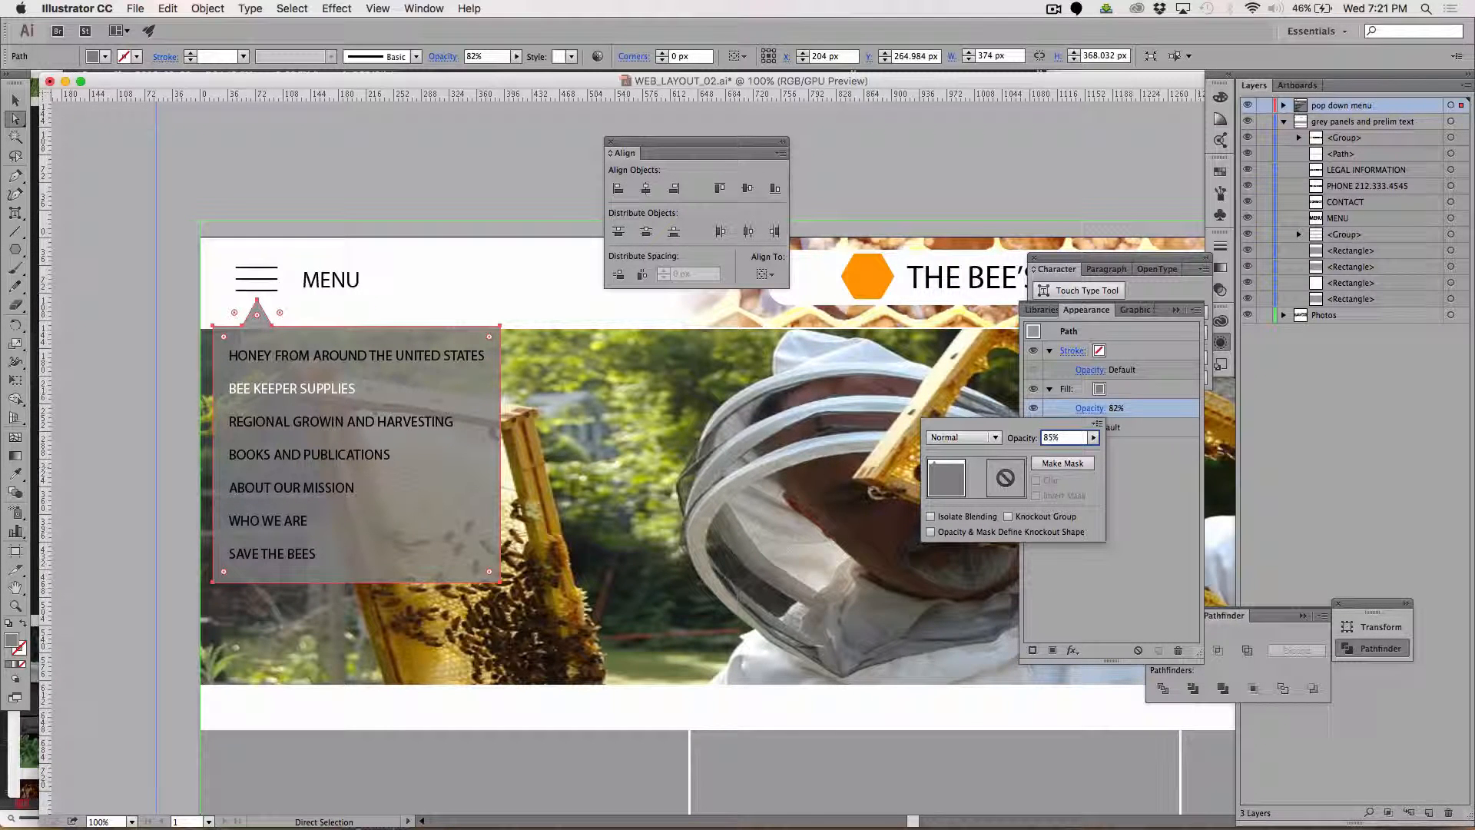
{"action": "type", "text": "85"}
{"action": "key", "text": "Return"}
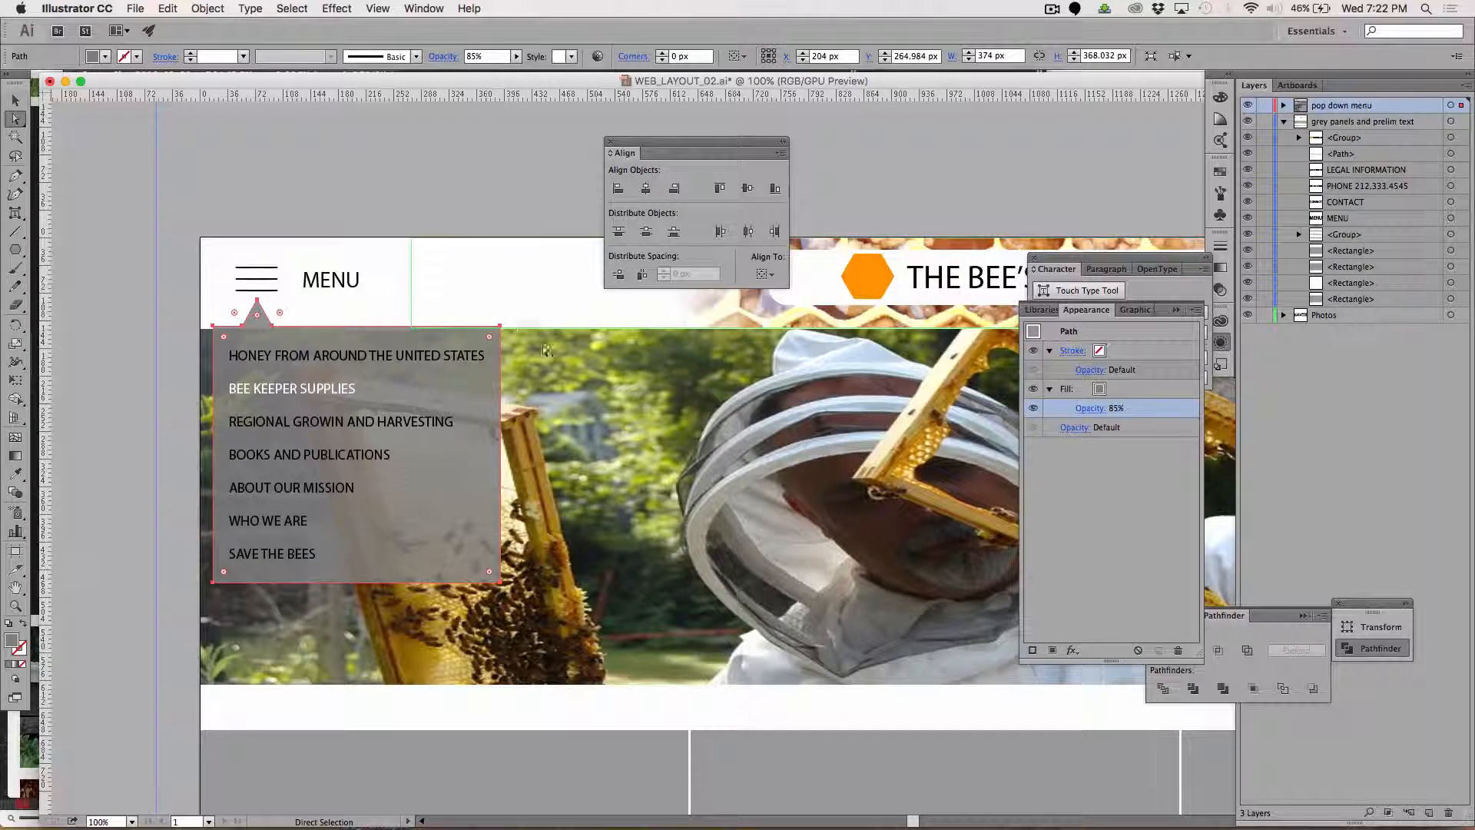
{"action": "left_click", "coordinate": [393, 215]}
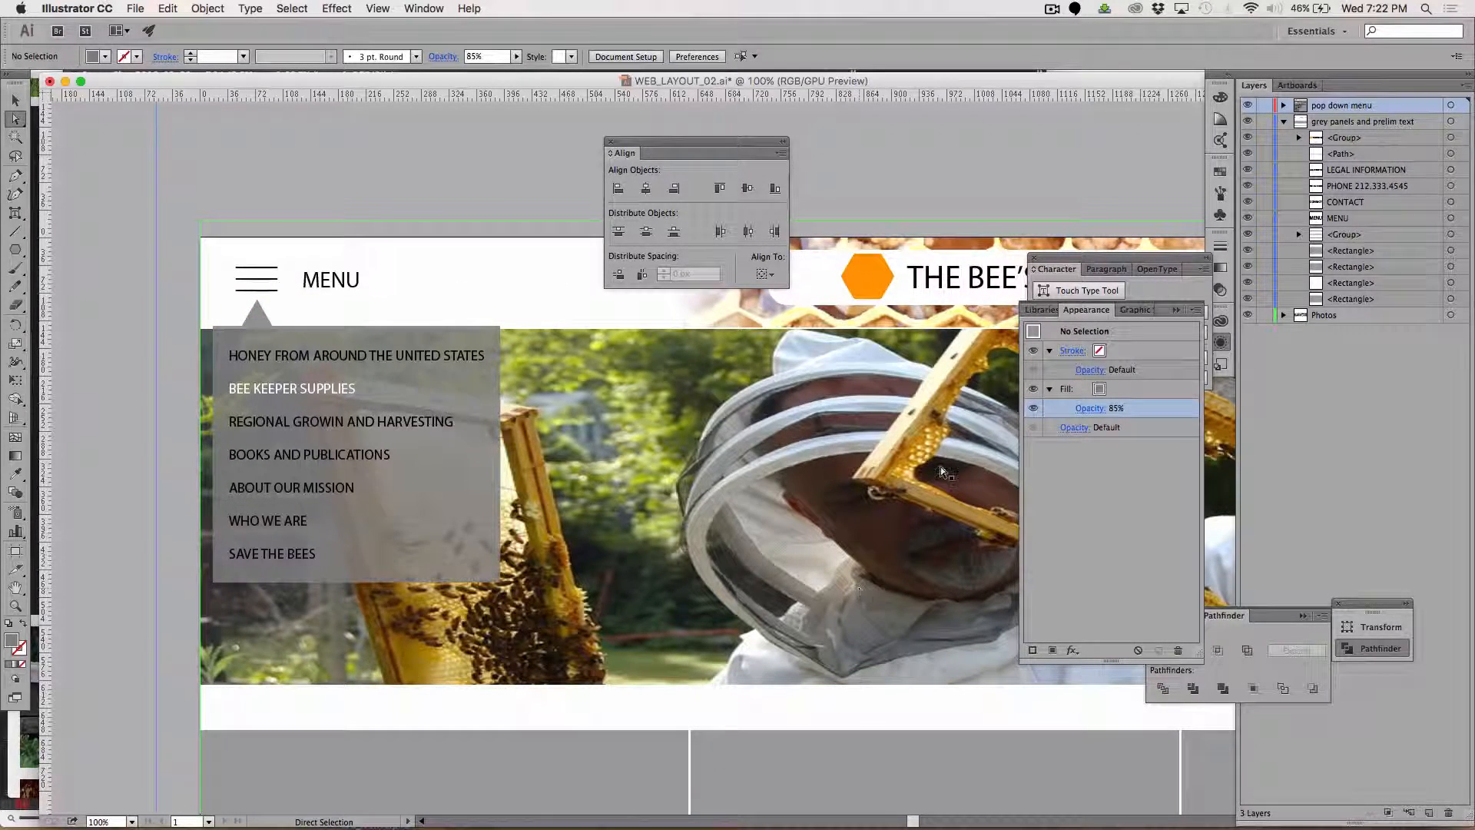
Hide the pop down menu layer and move the Align panel clear of the page header.
{"action": "left_click", "coordinate": [1246, 106]}
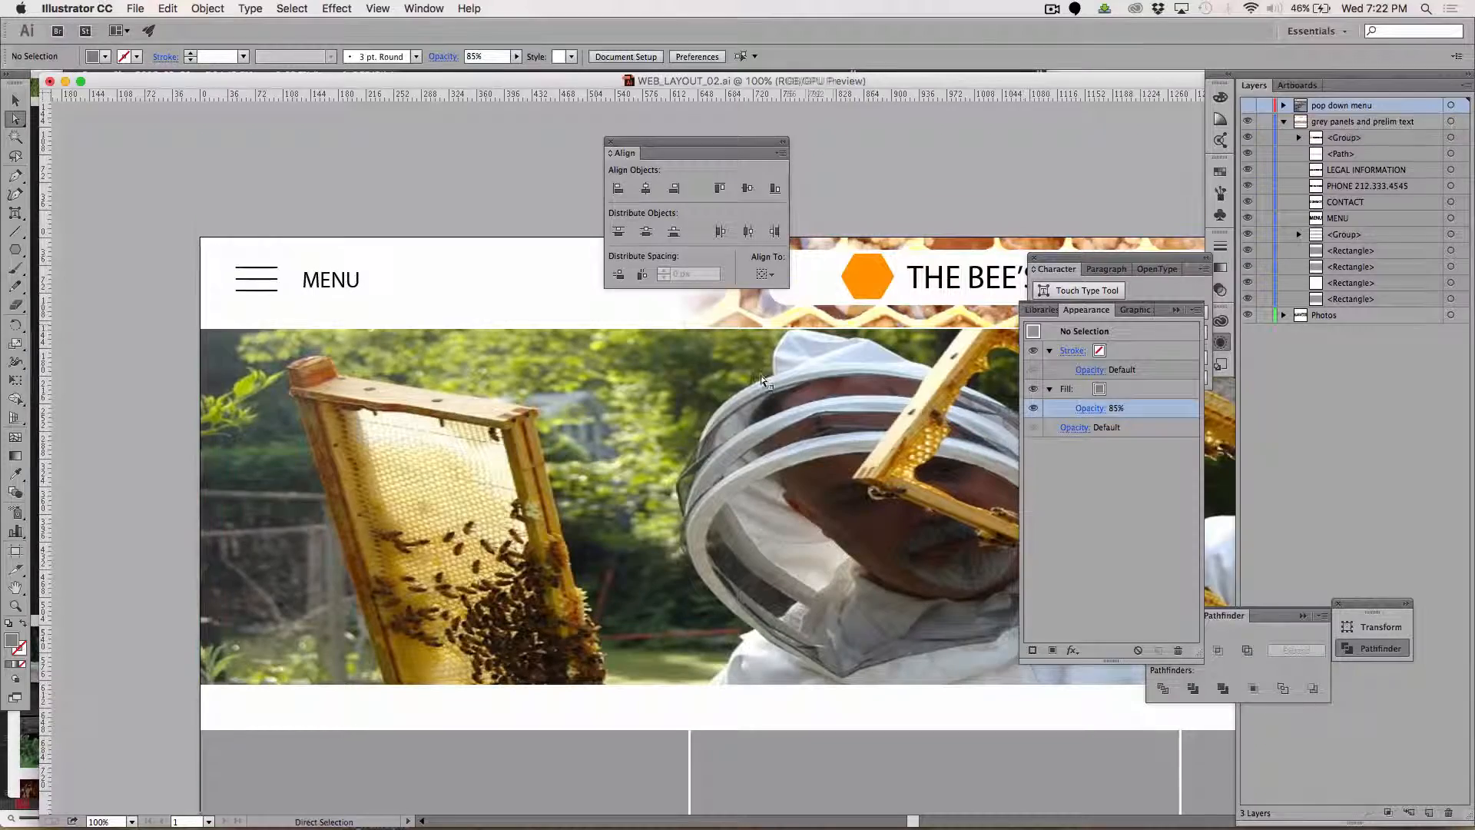
{"action": "scroll", "coordinate": [761, 374], "scroll_direction": "right", "scroll_amount": 5}
{"action": "scroll", "coordinate": [761, 374], "scroll_direction": "down", "scroll_amount": 2}
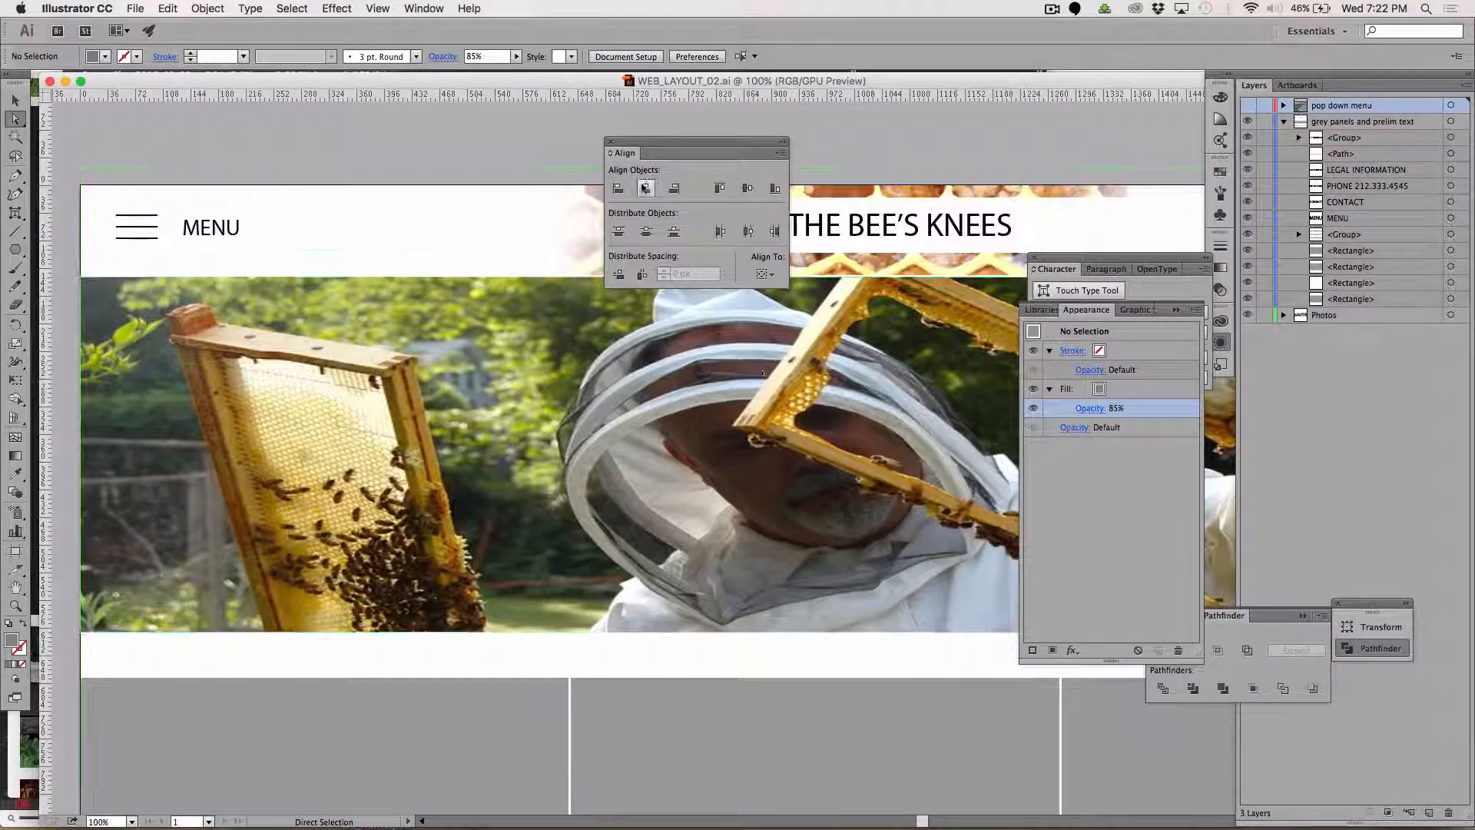
{"action": "left_click_drag", "start_coordinate": [643, 148], "coordinate": [951, 70]}
{"action": "key", "text": "super+minus"}
{"action": "key", "text": "super+minus"}
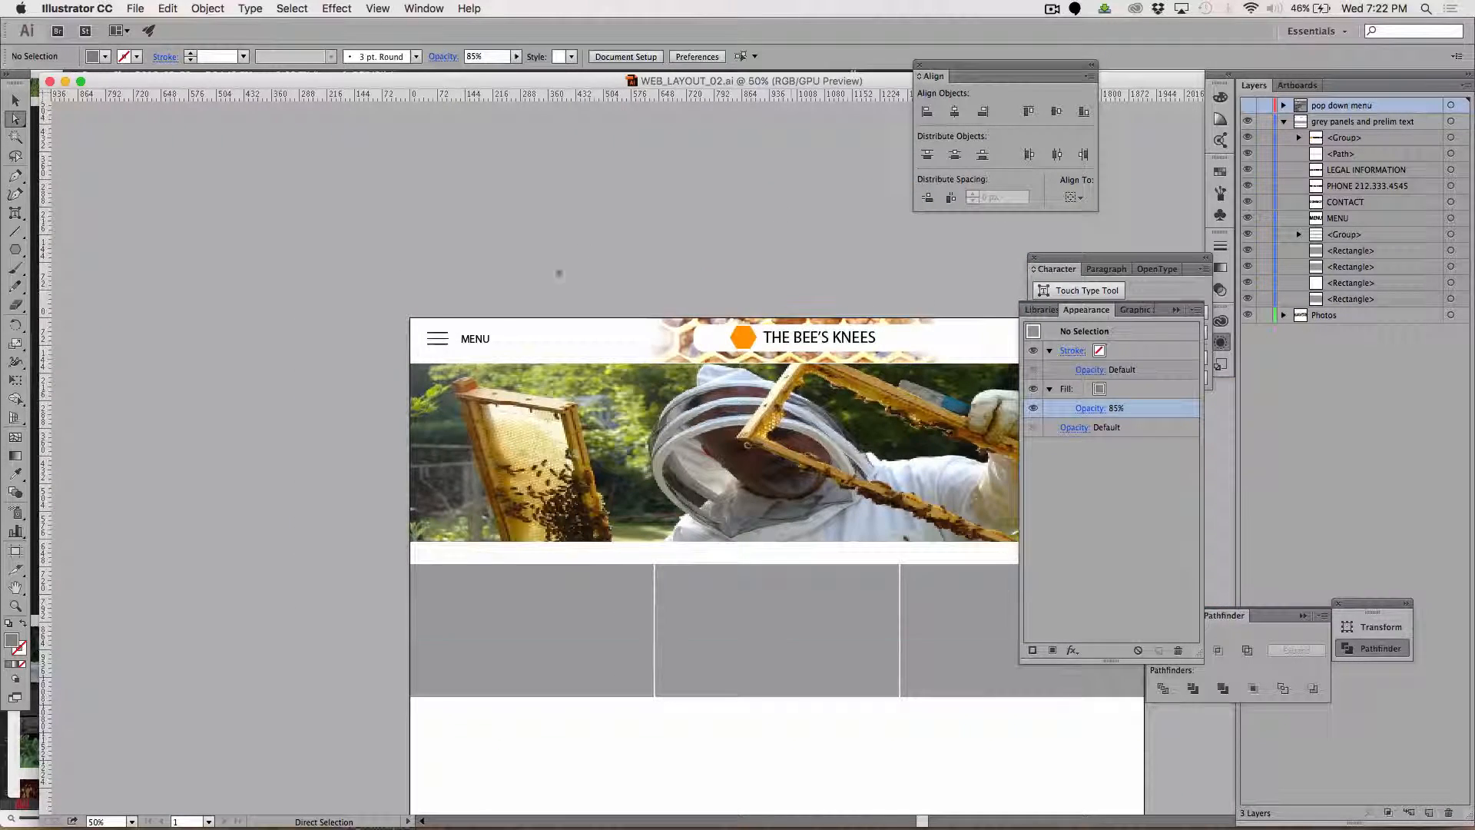
{"action": "scroll", "coordinate": [628, 482], "scroll_direction": "right", "scroll_amount": 7}
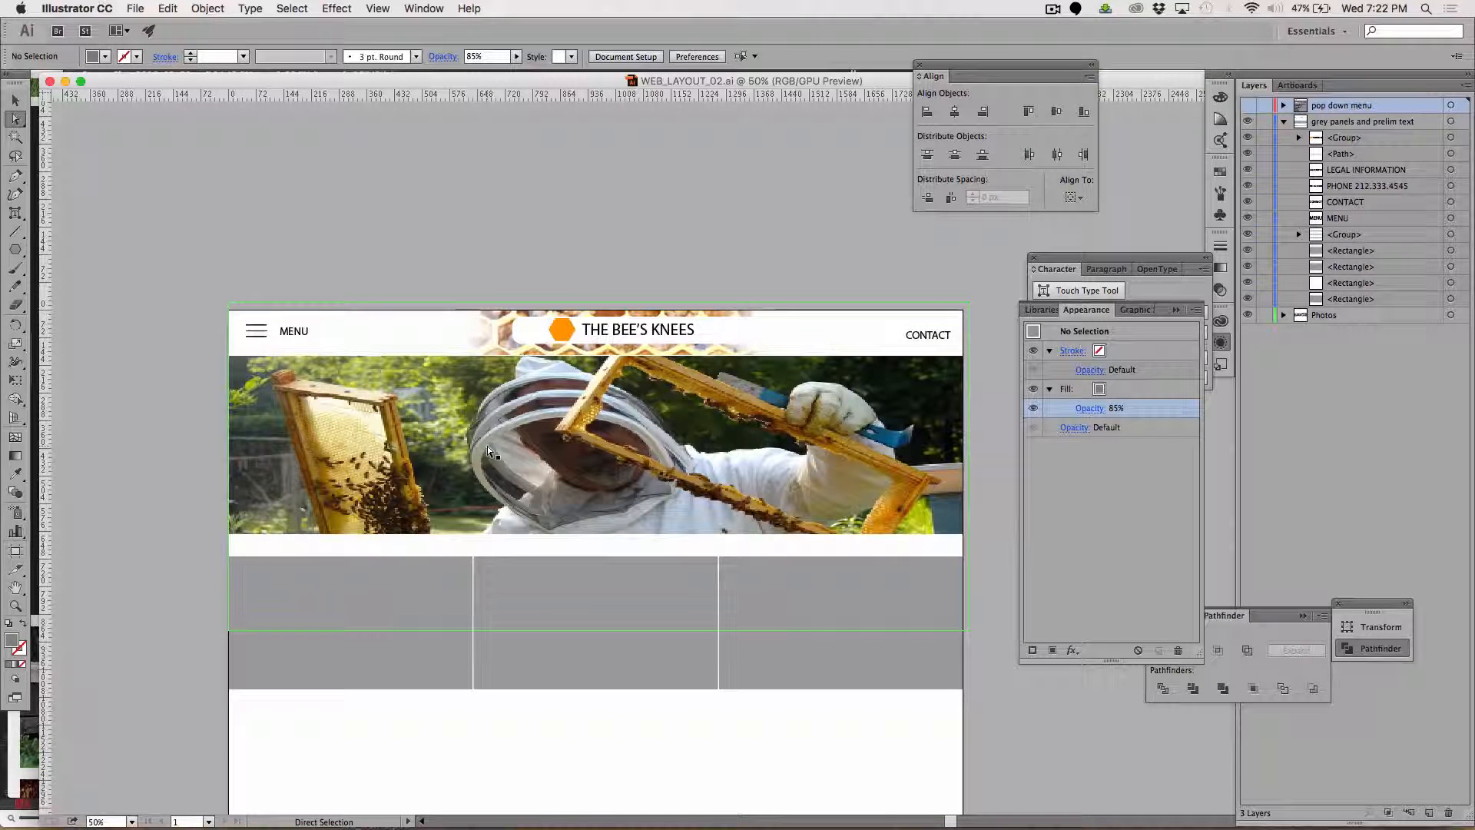
Expand the Photos layer and its clip group, and select the clipping rectangle inside it.
{"action": "left_click", "coordinate": [1283, 316]}
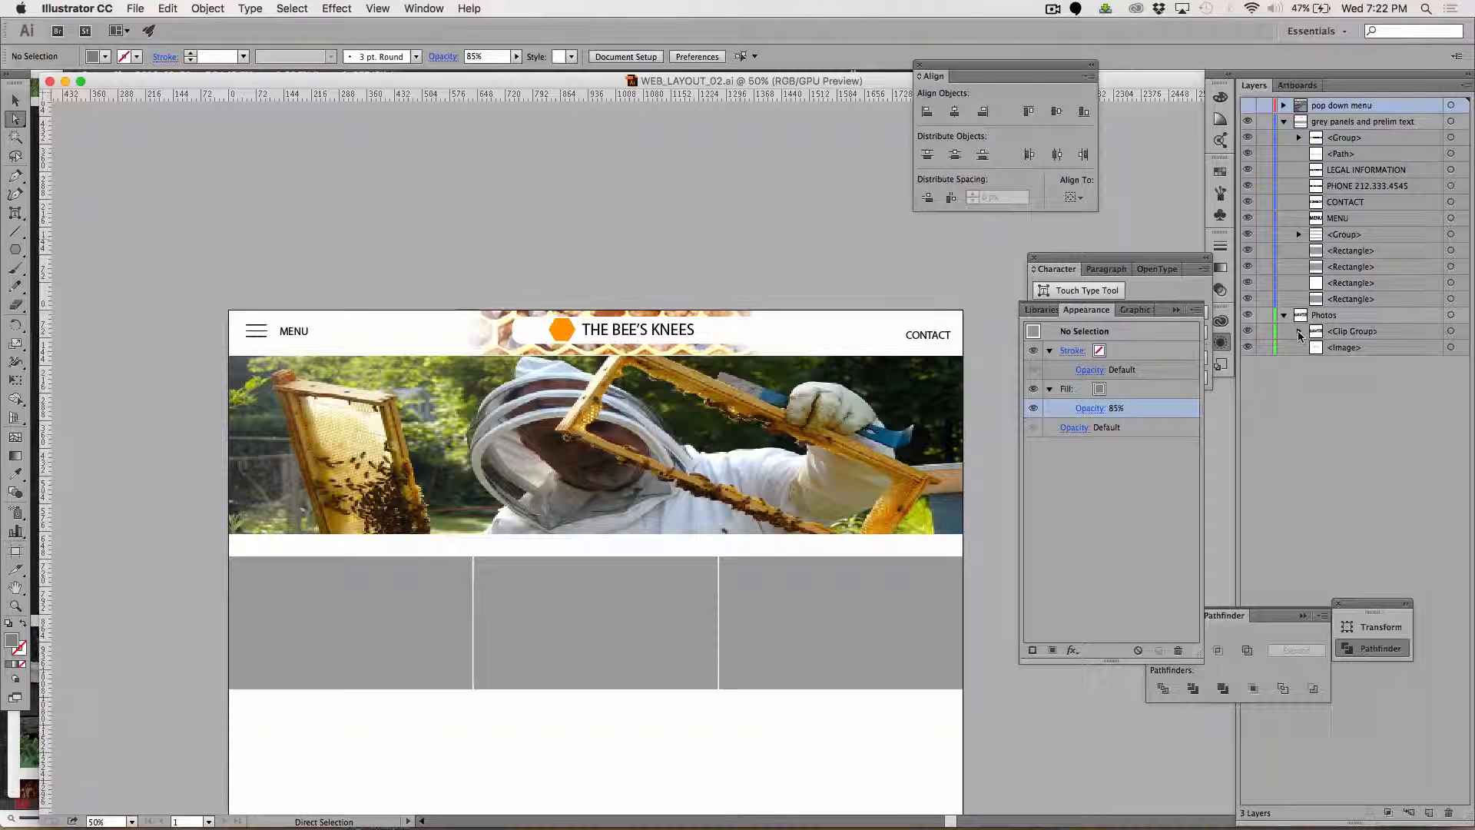
{"action": "left_click", "coordinate": [1298, 331]}
{"action": "left_click", "coordinate": [1353, 346]}
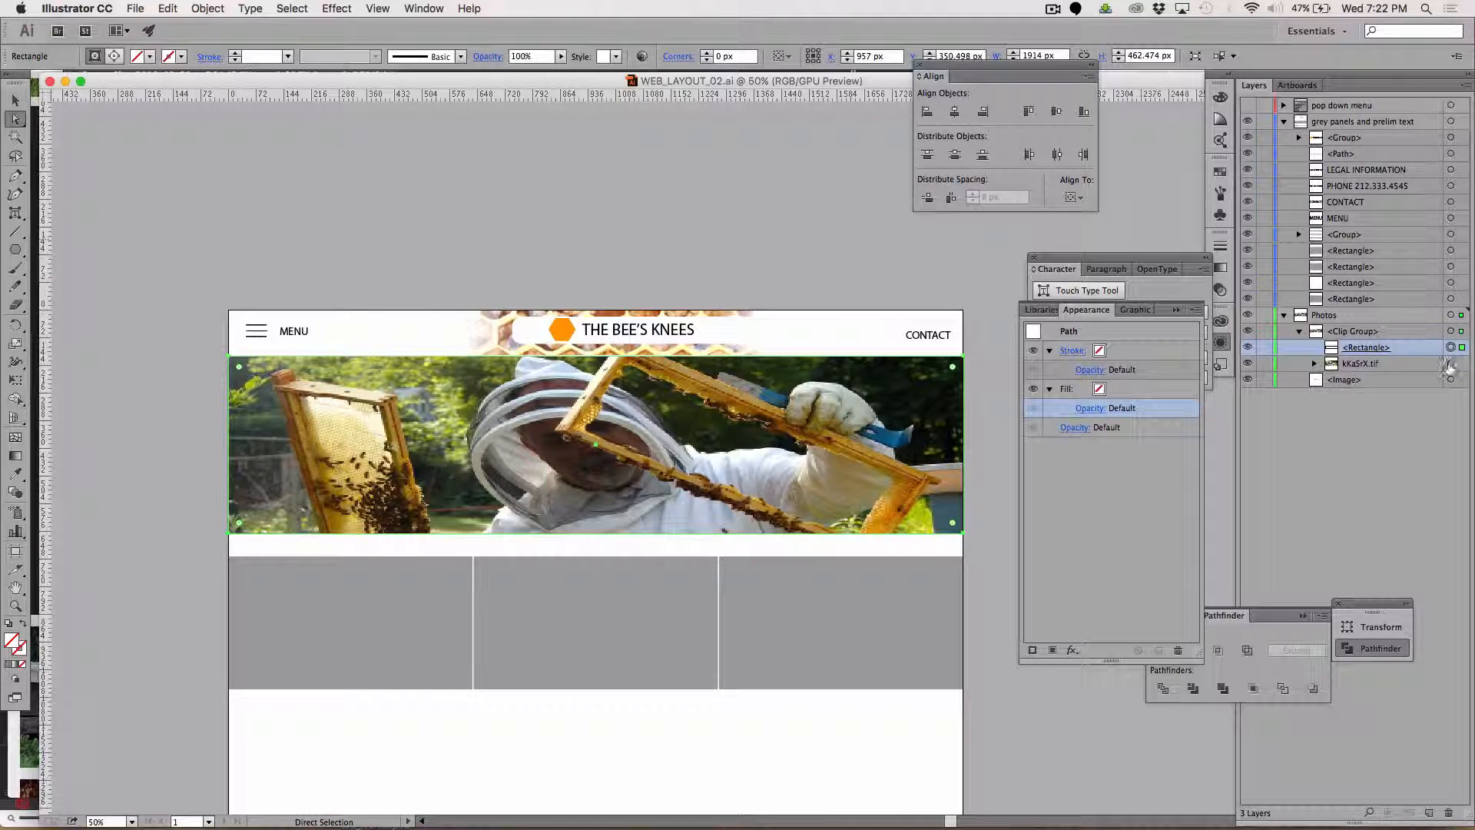
Ungroup the beekeeper banner's clip group, then clear the selection.
{"action": "left_click", "coordinate": [887, 239]}
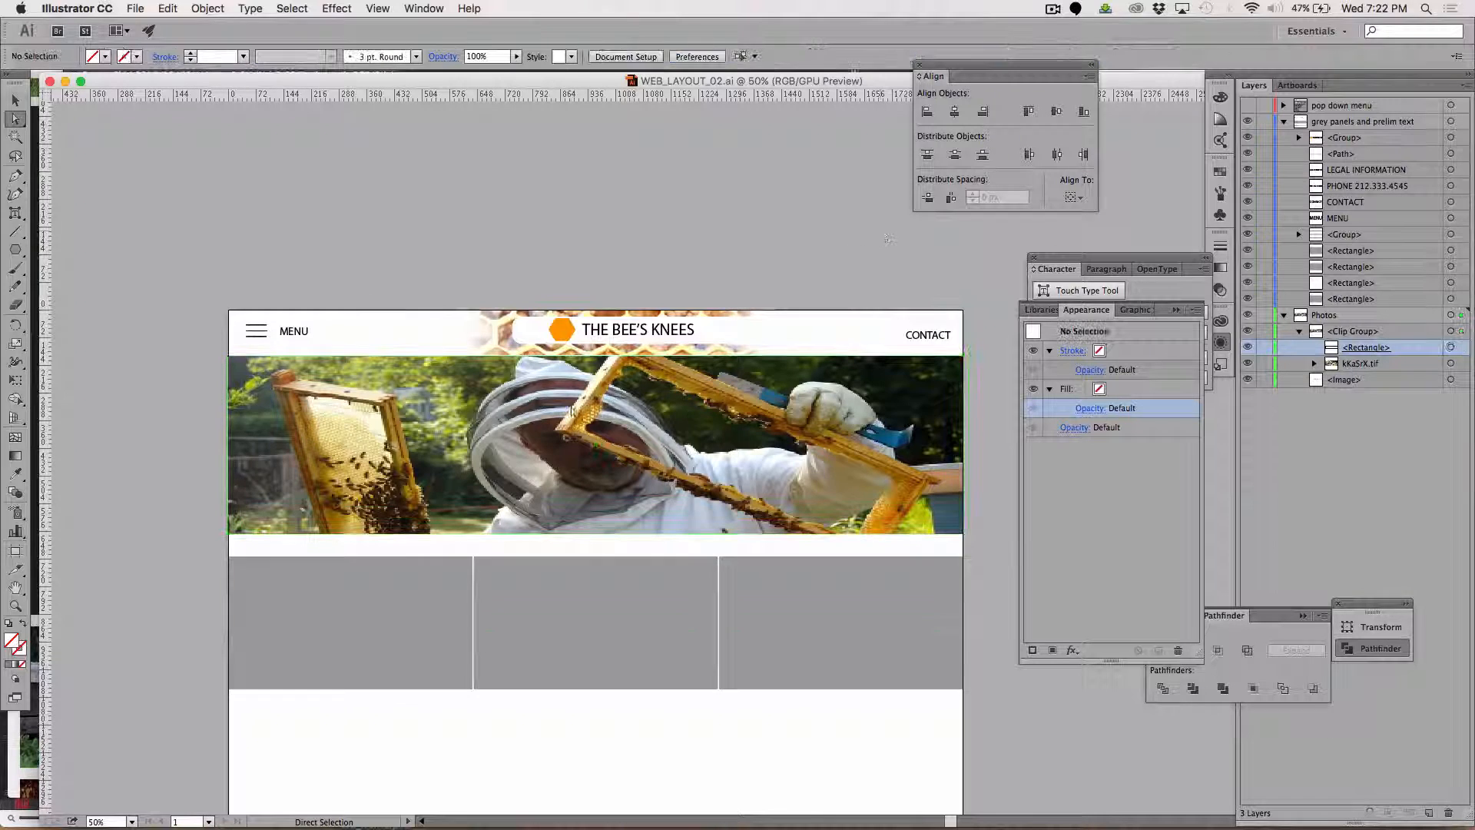
{"action": "left_click", "coordinate": [15, 100]}
{"action": "left_click", "coordinate": [361, 376]}
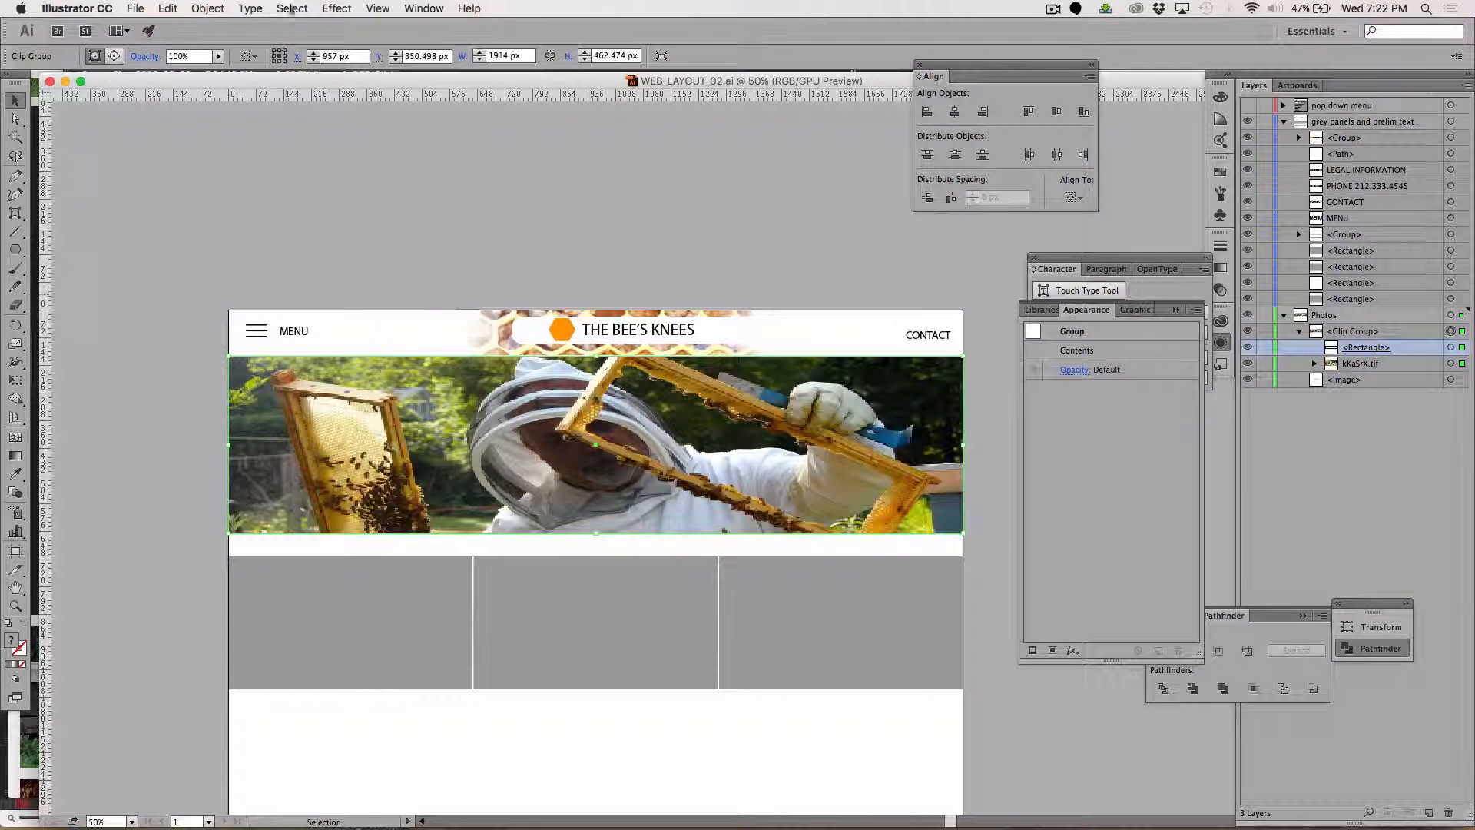
{"action": "left_click", "coordinate": [208, 9]}
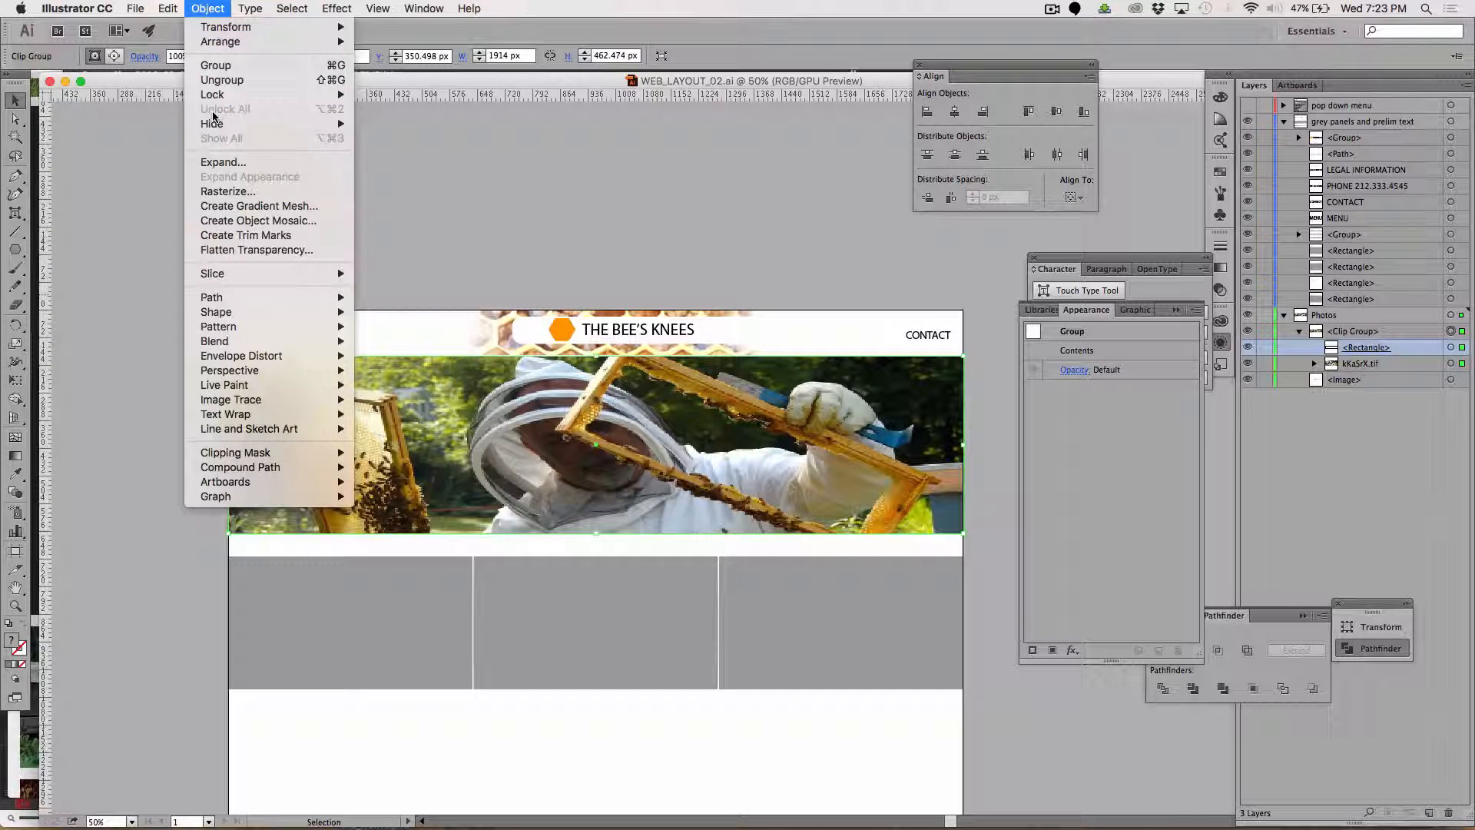
{"action": "left_click", "coordinate": [214, 80]}
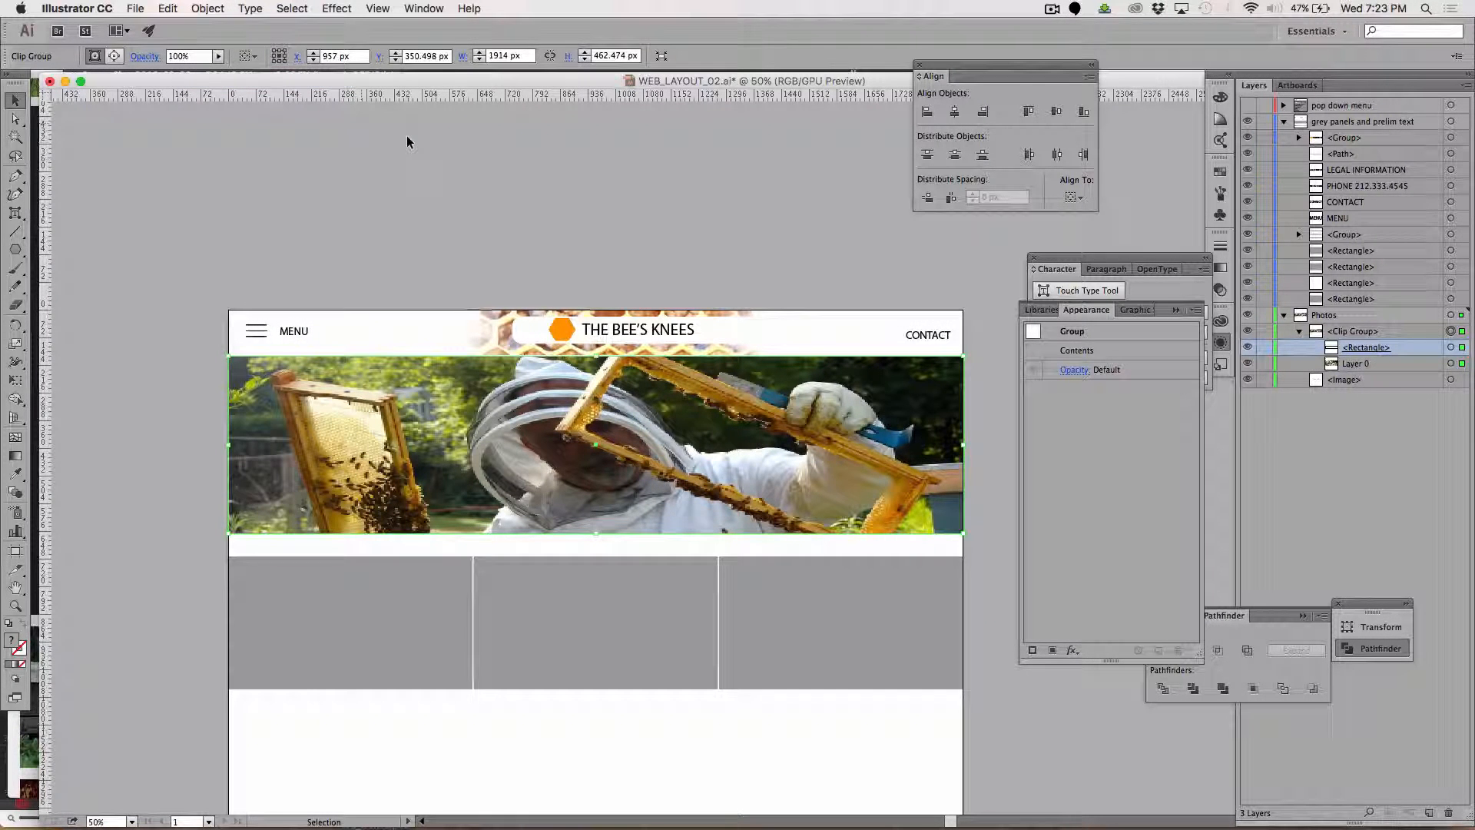
{"action": "left_click", "coordinate": [843, 244]}
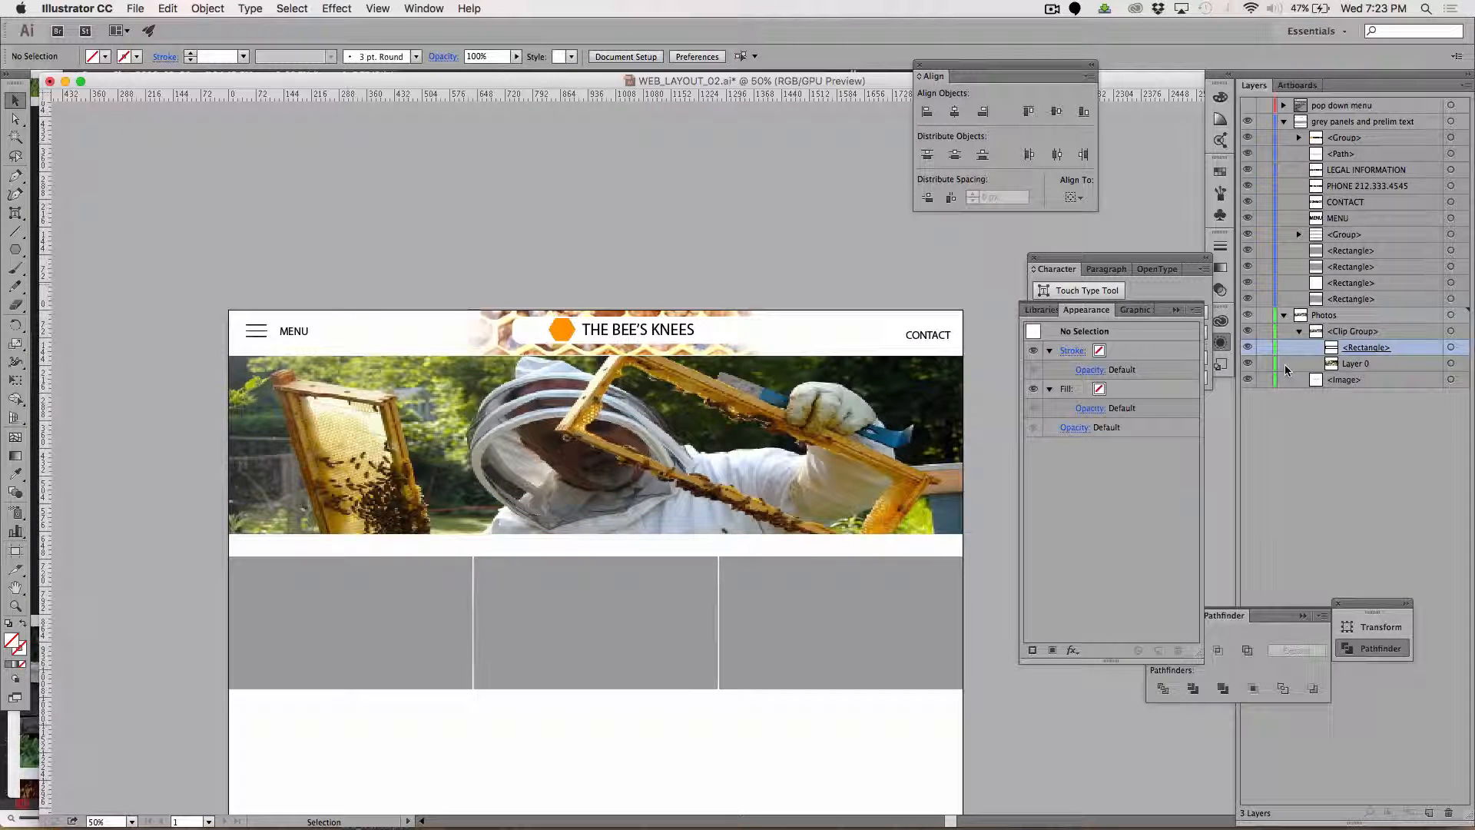
Toggle the visibility of the photo and its clipping rectangle inside the clip group to see what each contributes.
{"action": "left_click", "coordinate": [1247, 364]}
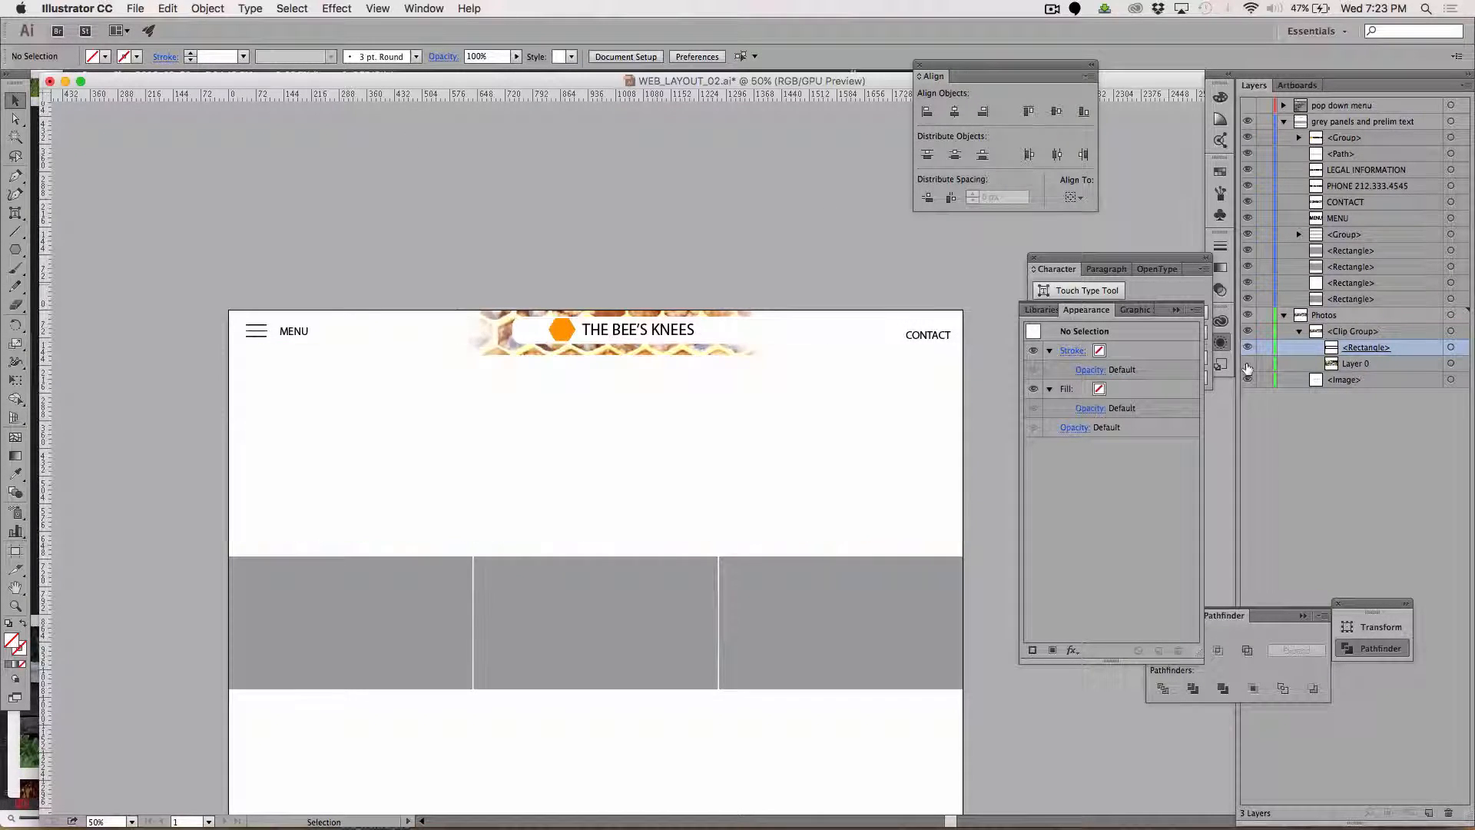
{"action": "left_click", "coordinate": [1248, 364]}
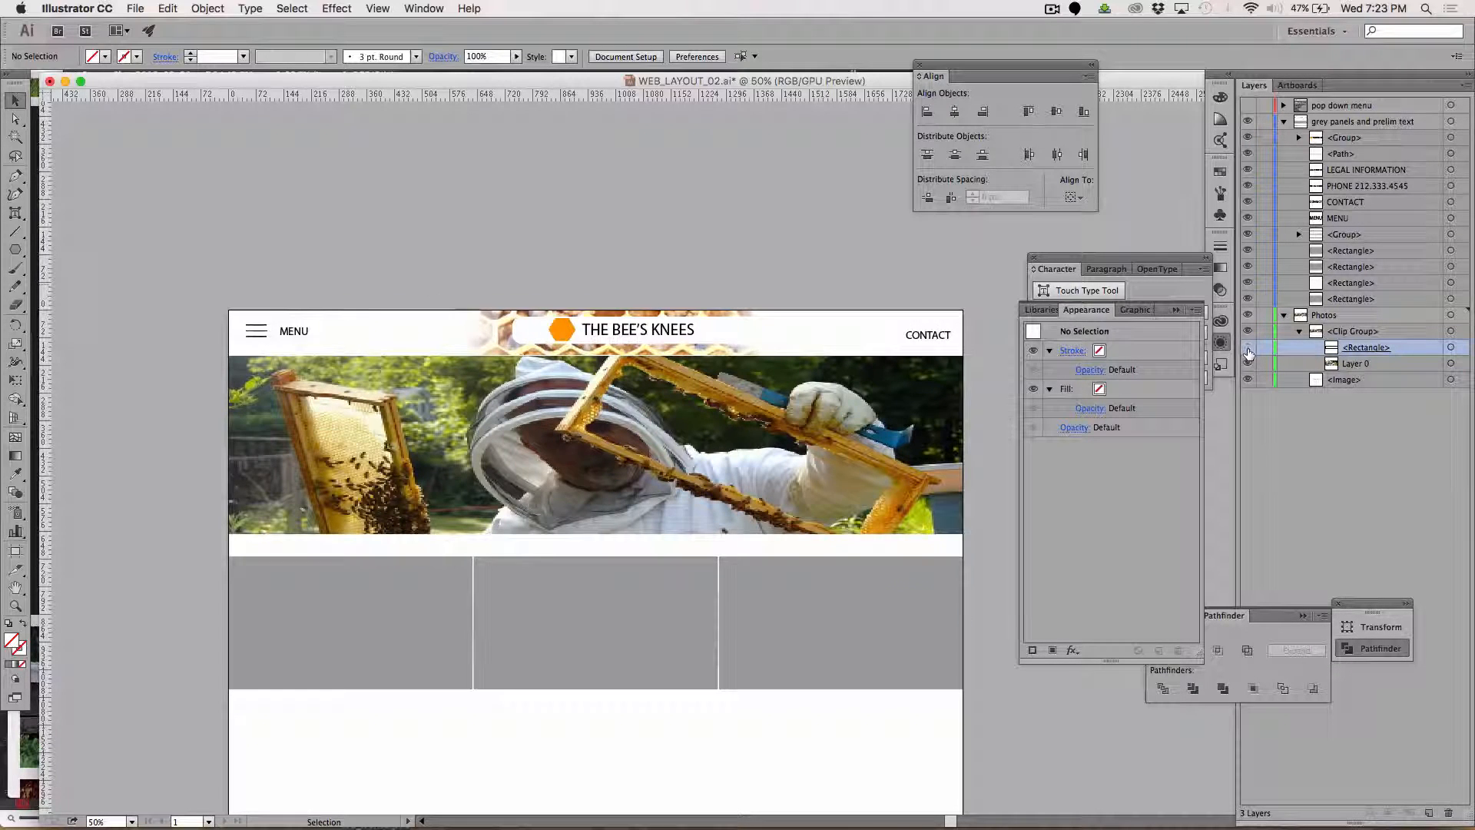
{"action": "left_click", "coordinate": [1248, 349]}
{"action": "left_click", "coordinate": [1248, 350]}
{"action": "left_click", "coordinate": [1248, 350]}
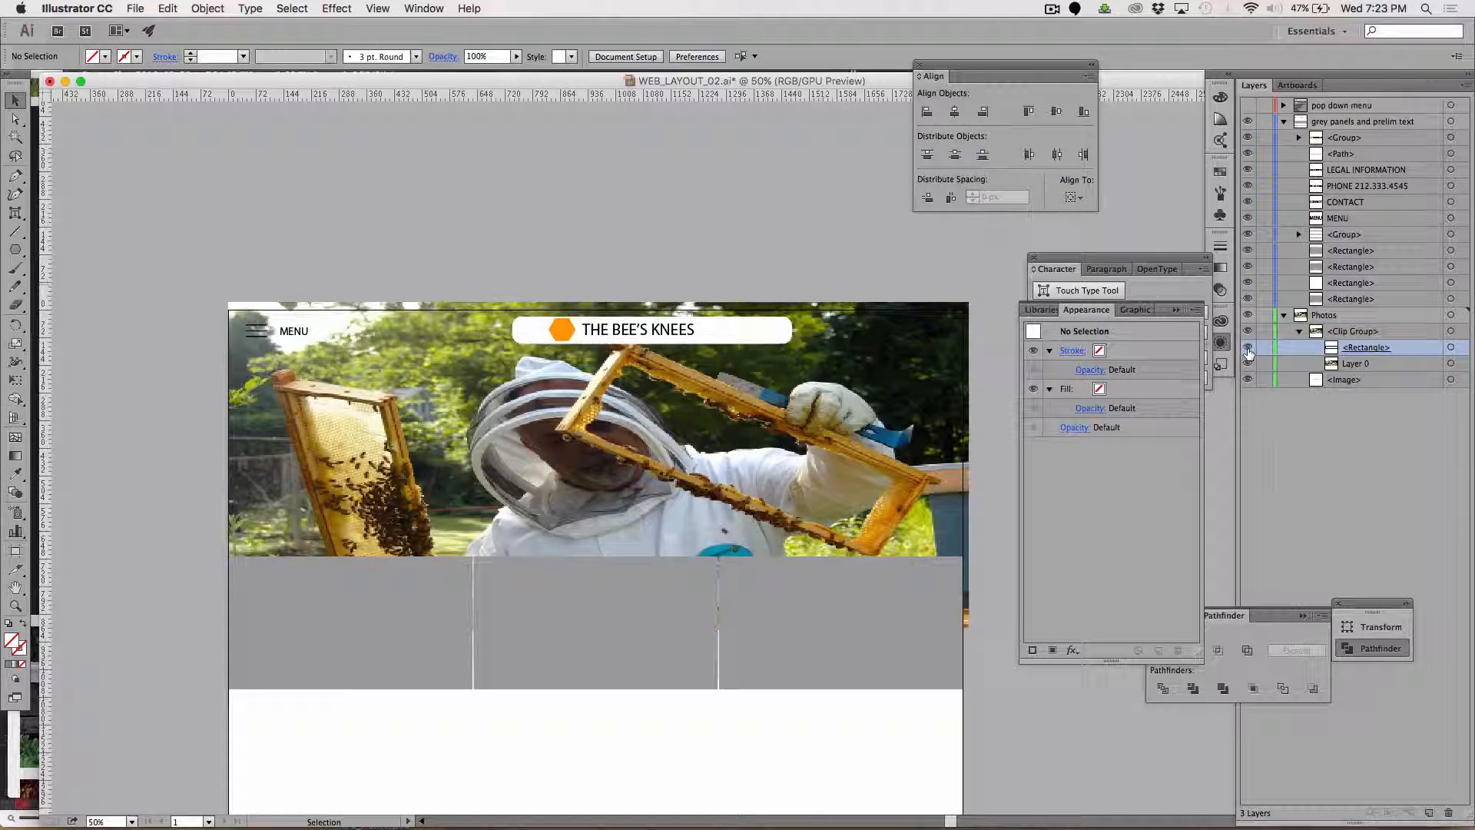
{"action": "left_click", "coordinate": [1249, 349]}
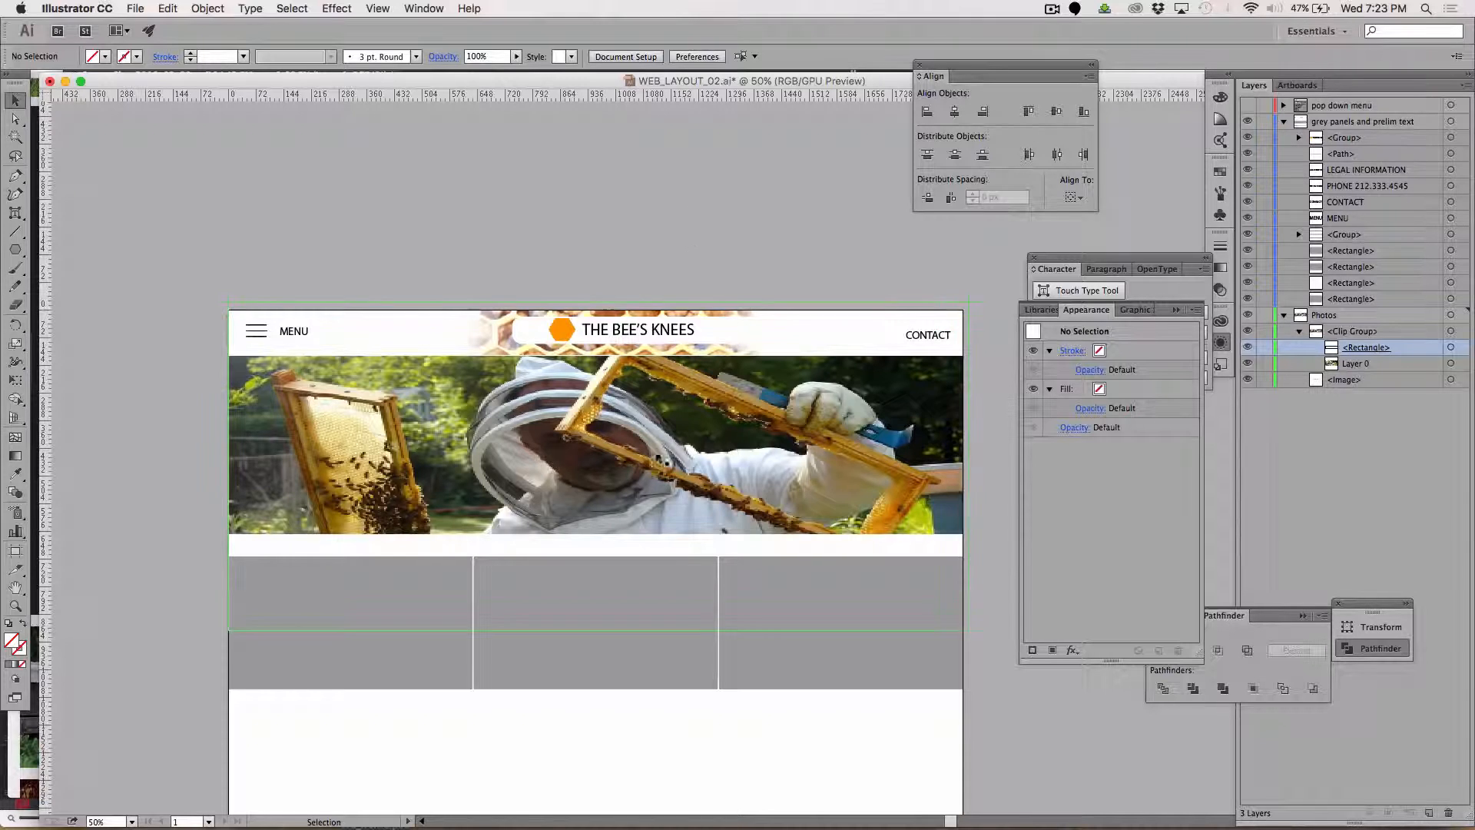
Release the clipping mask from the beekeeper banner and deselect the freed objects.
{"action": "left_click", "coordinate": [655, 455]}
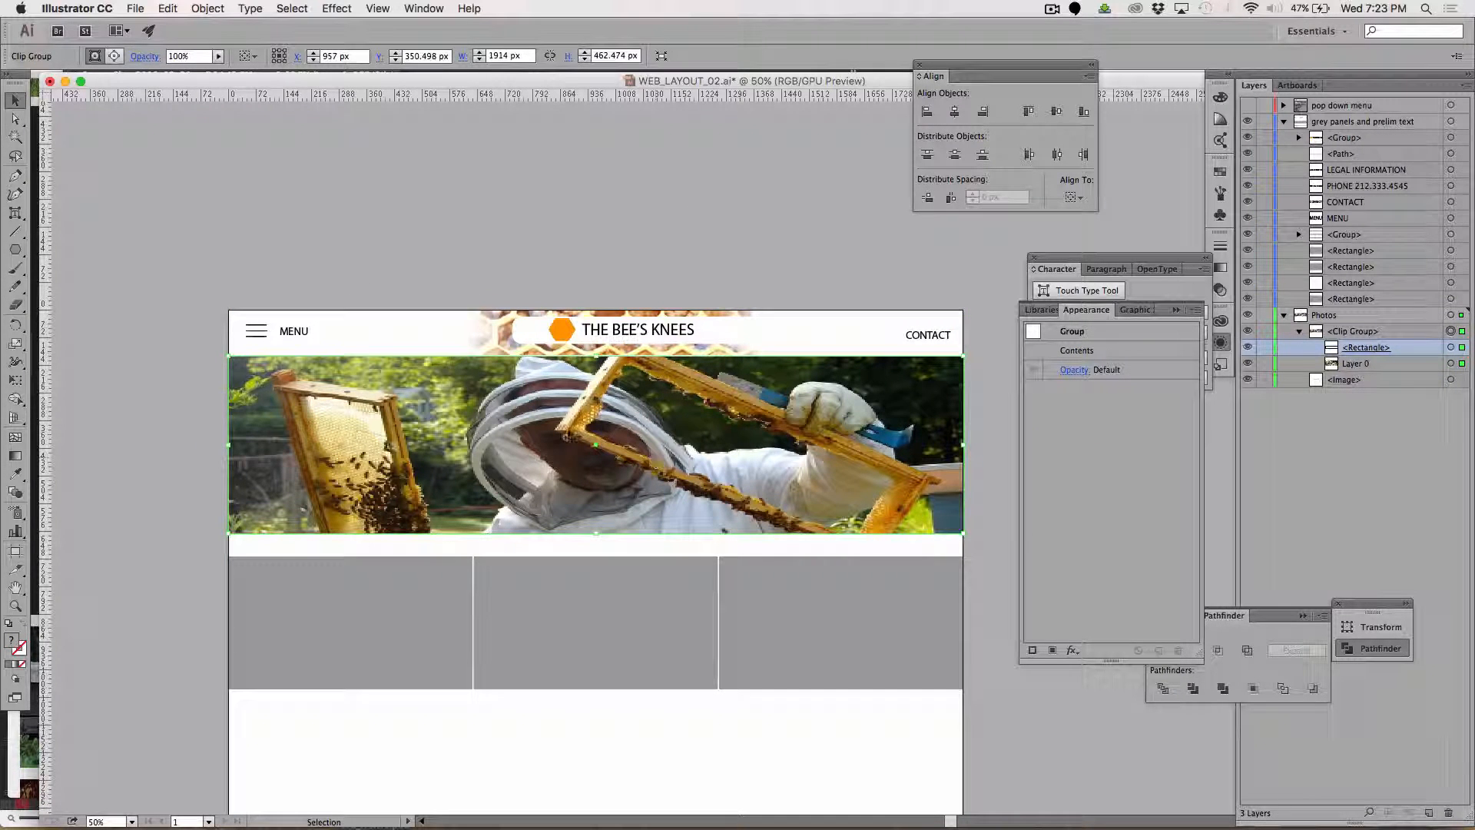
{"action": "left_click", "coordinate": [207, 7]}
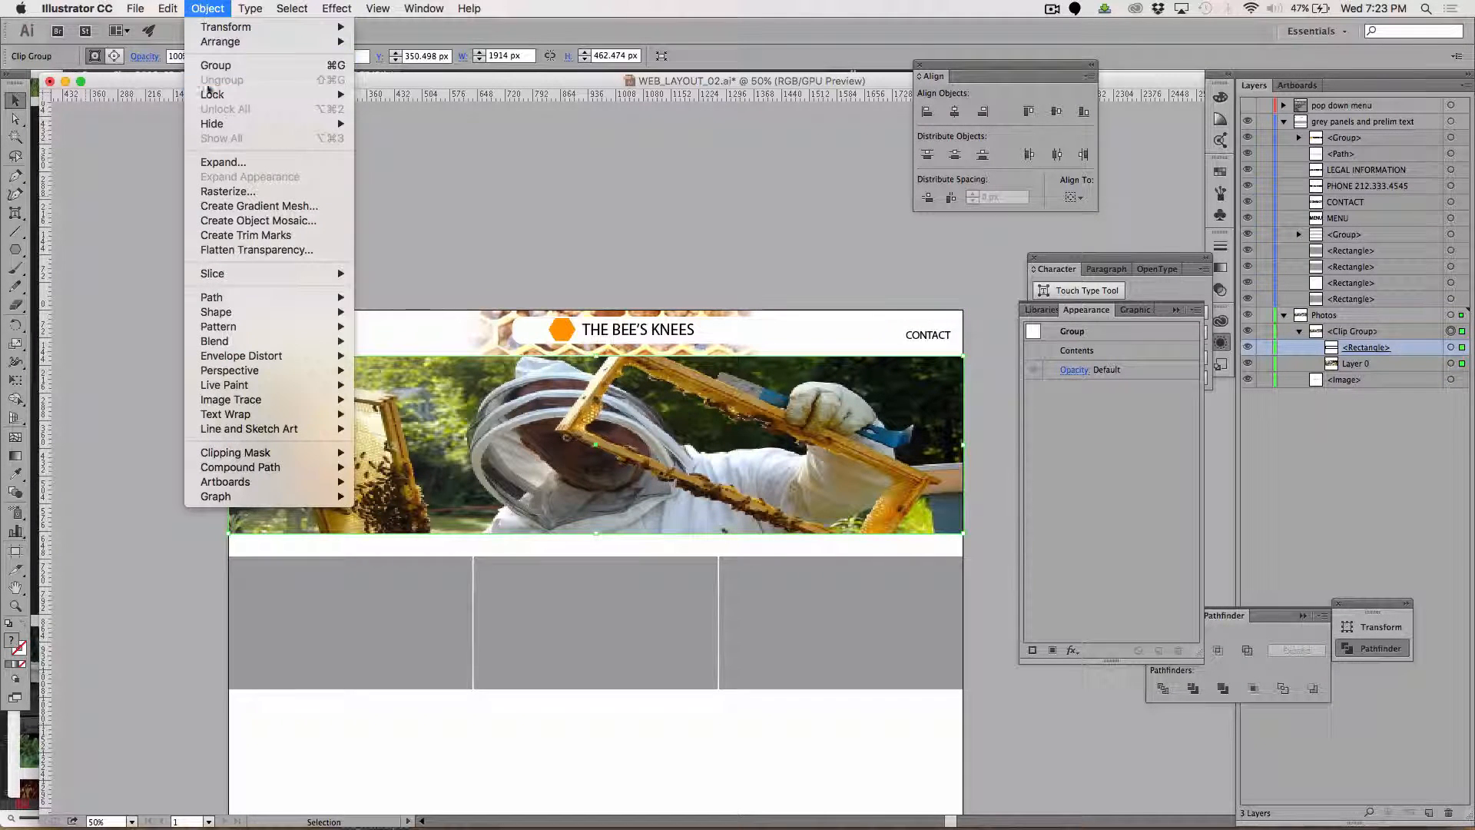
{"action": "left_click", "coordinate": [221, 162]}
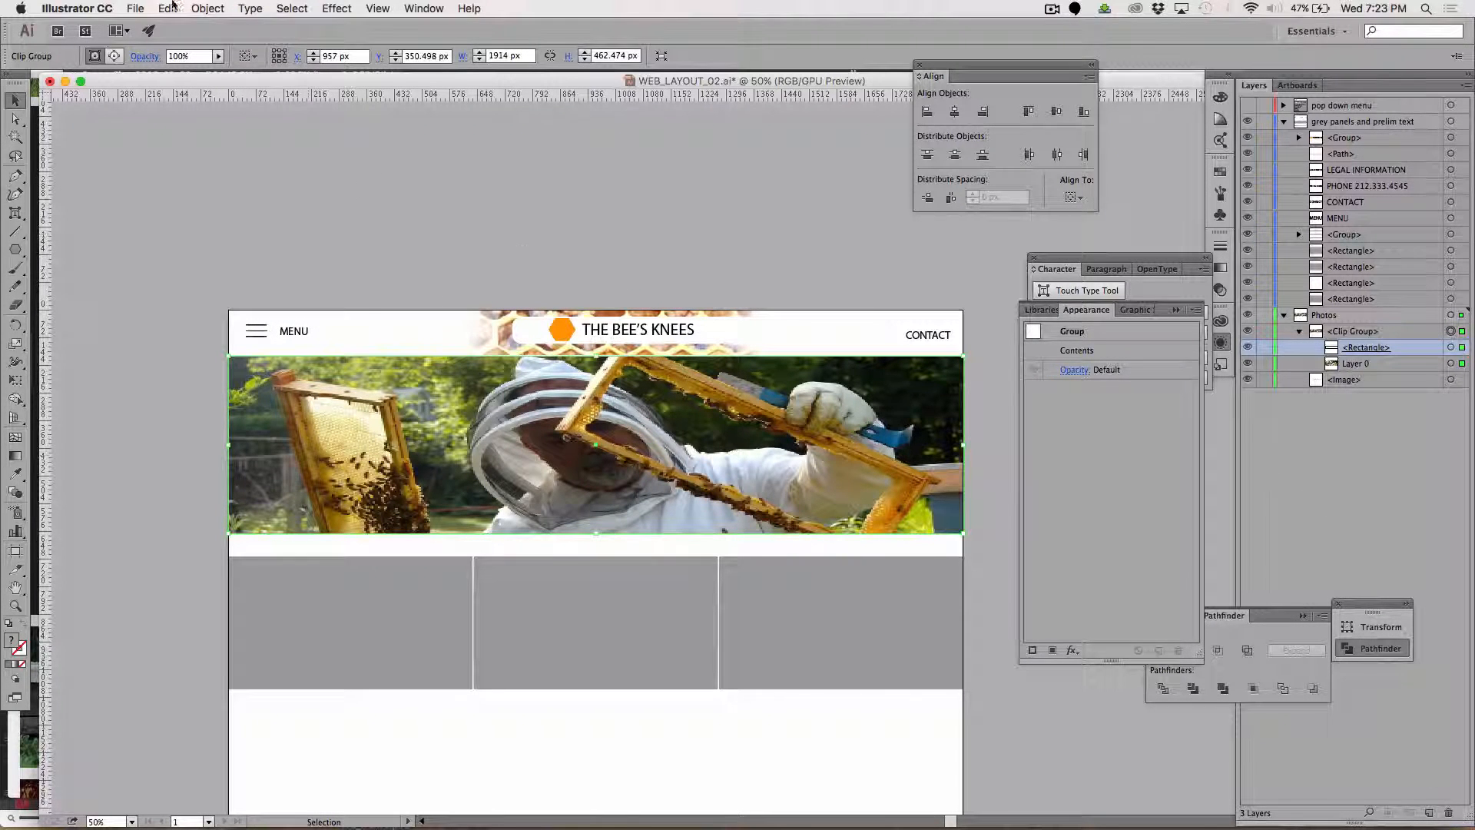
{"action": "left_click", "coordinate": [208, 8]}
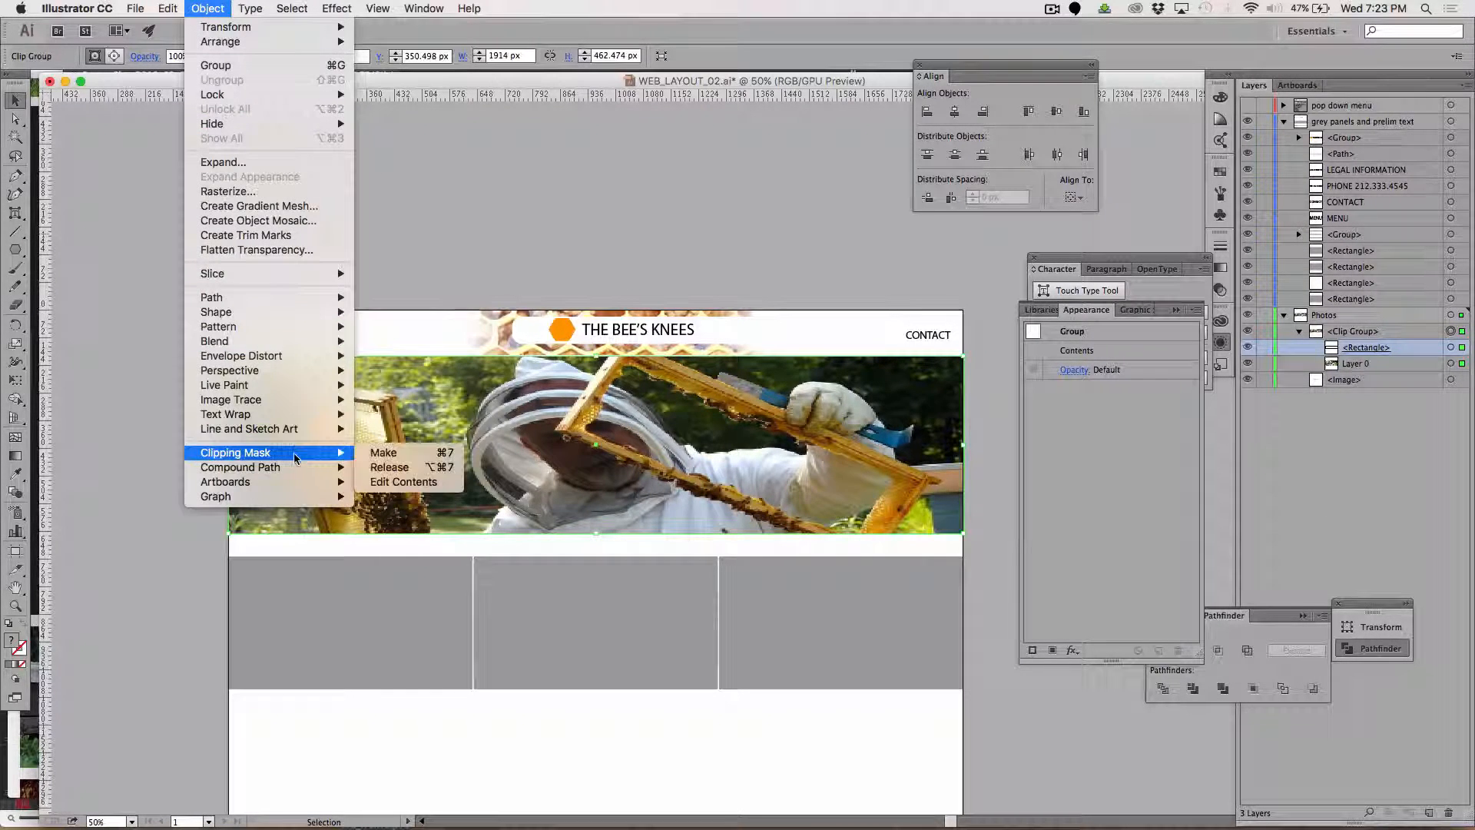
{"action": "left_click", "coordinate": [424, 468]}
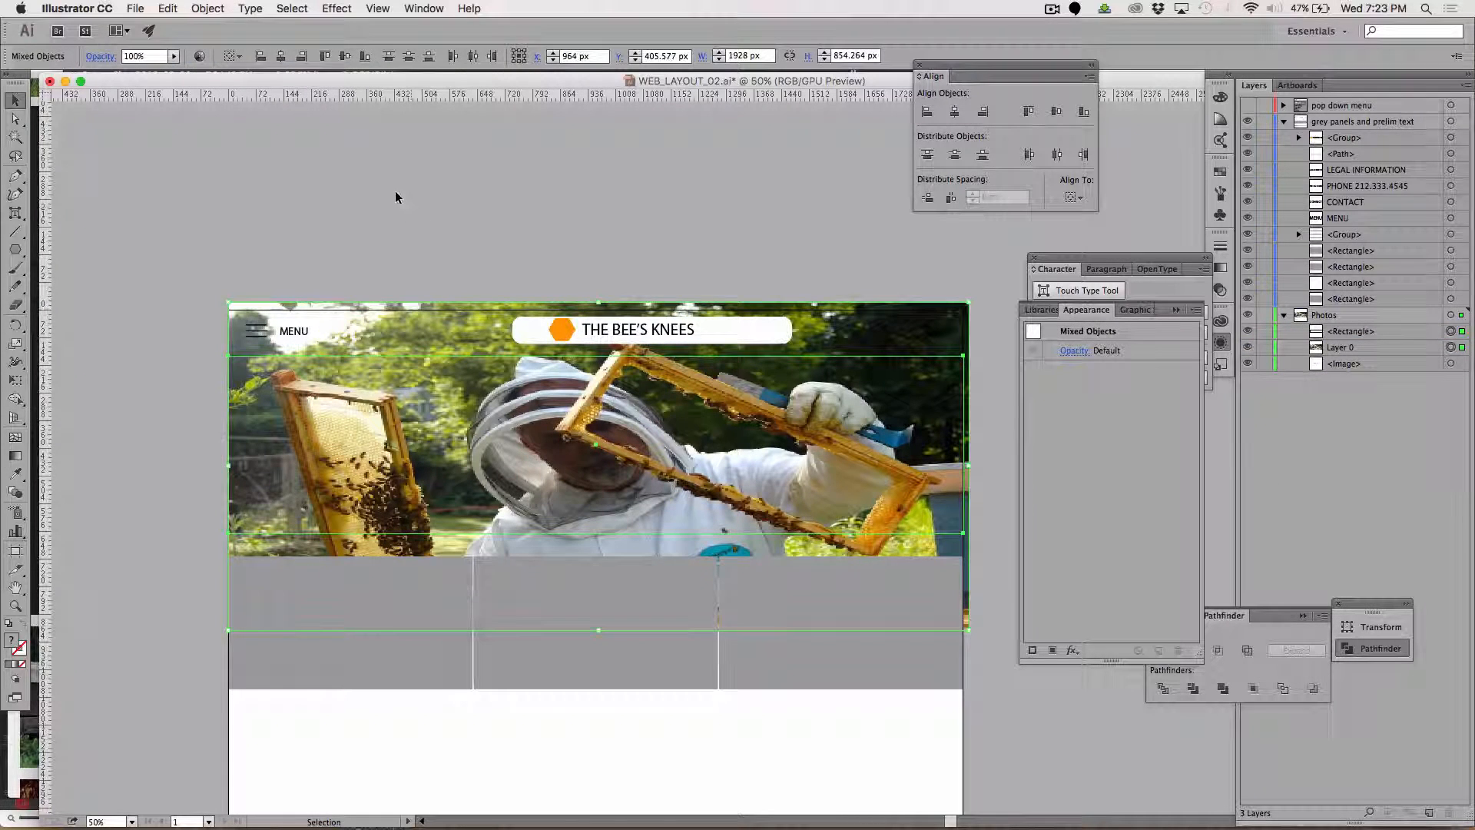
{"action": "left_click", "coordinate": [395, 192]}
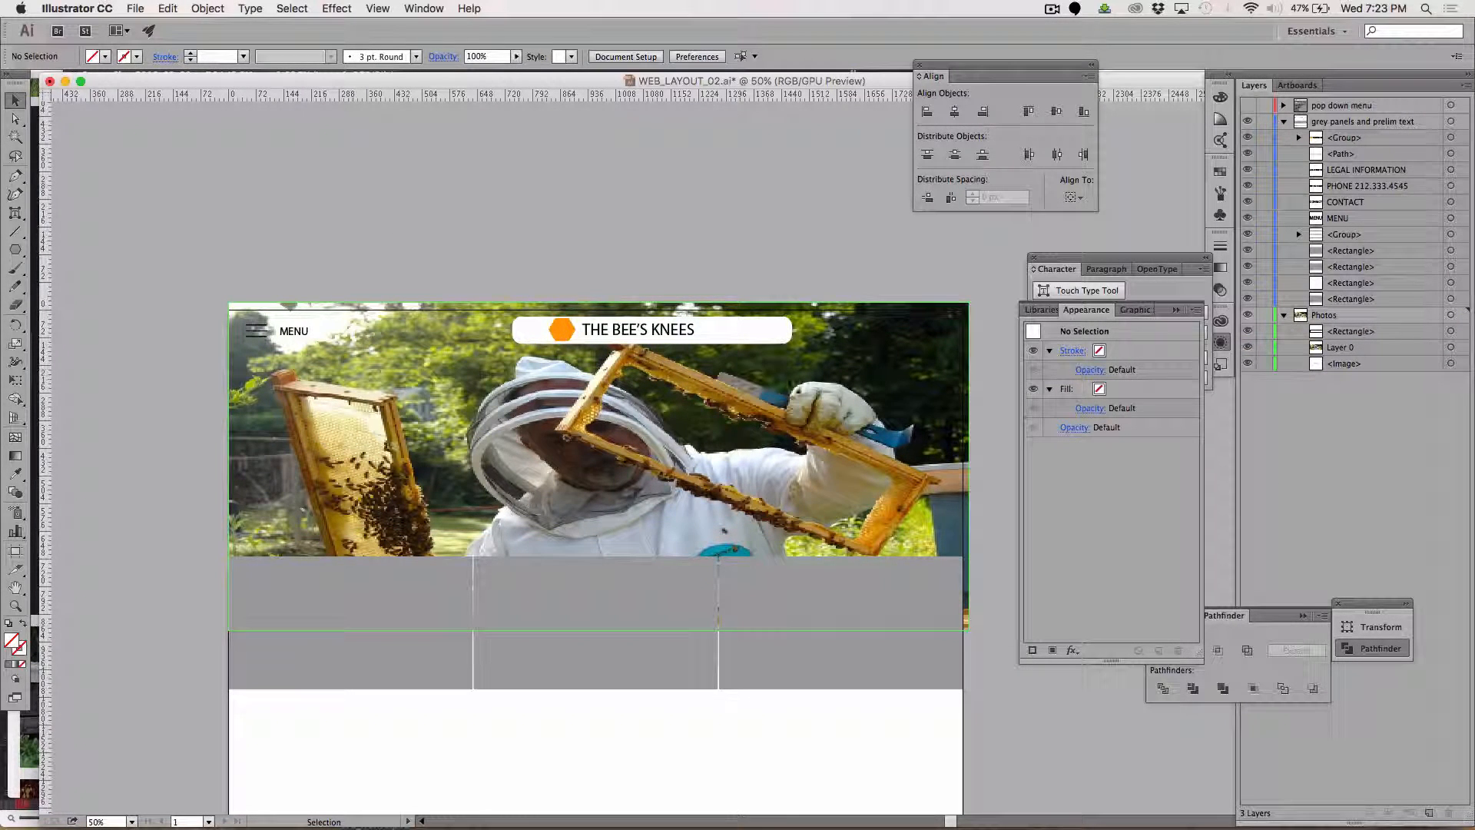
Hide the beekeeper photo Layer 0 and give the unfilled banner rectangle in the Photos layer a grey 898989 fill.
{"action": "left_click", "coordinate": [1348, 336]}
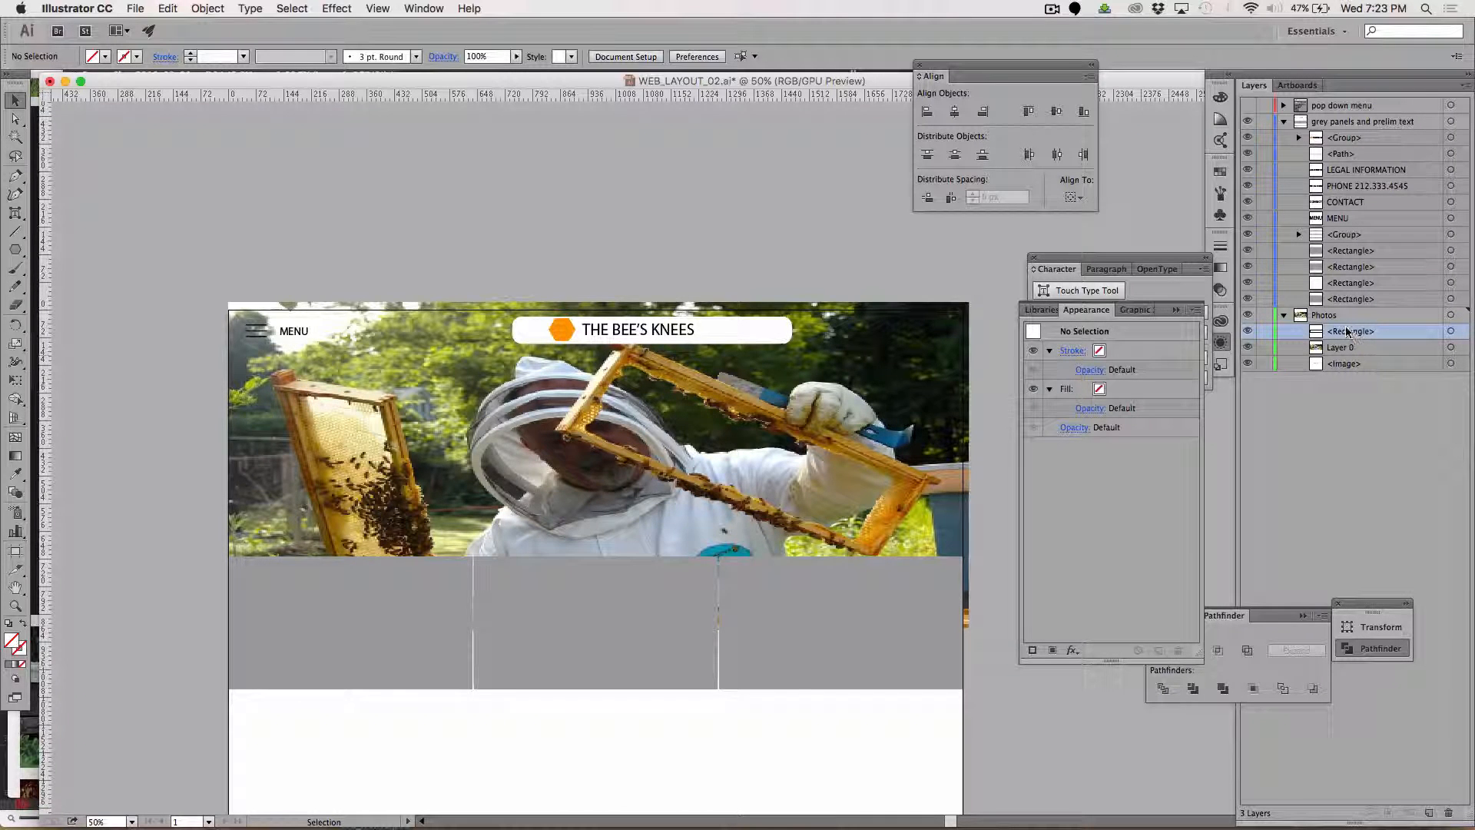
{"action": "left_click", "coordinate": [1247, 351]}
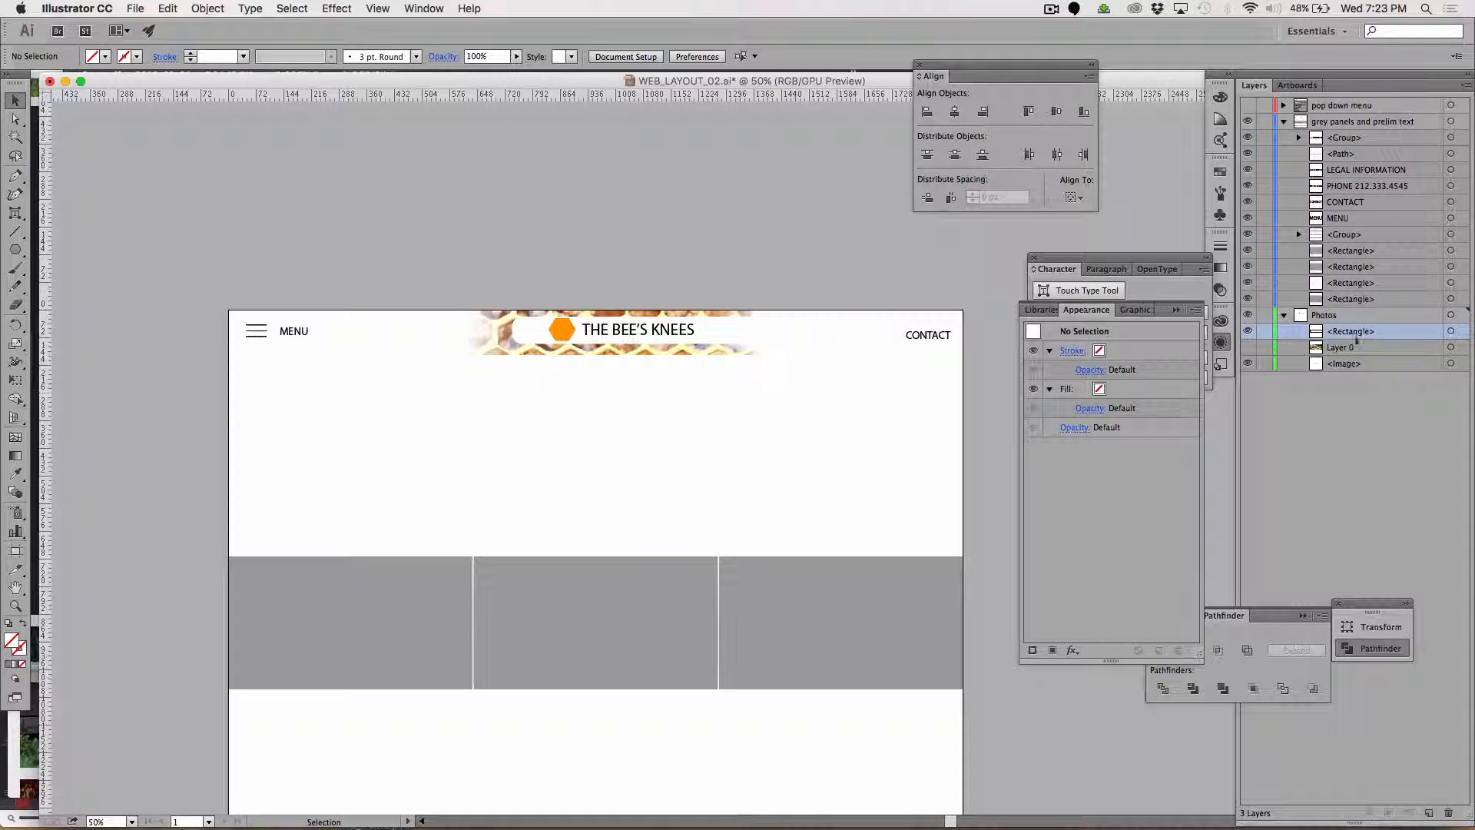
{"action": "left_click", "coordinate": [1451, 331]}
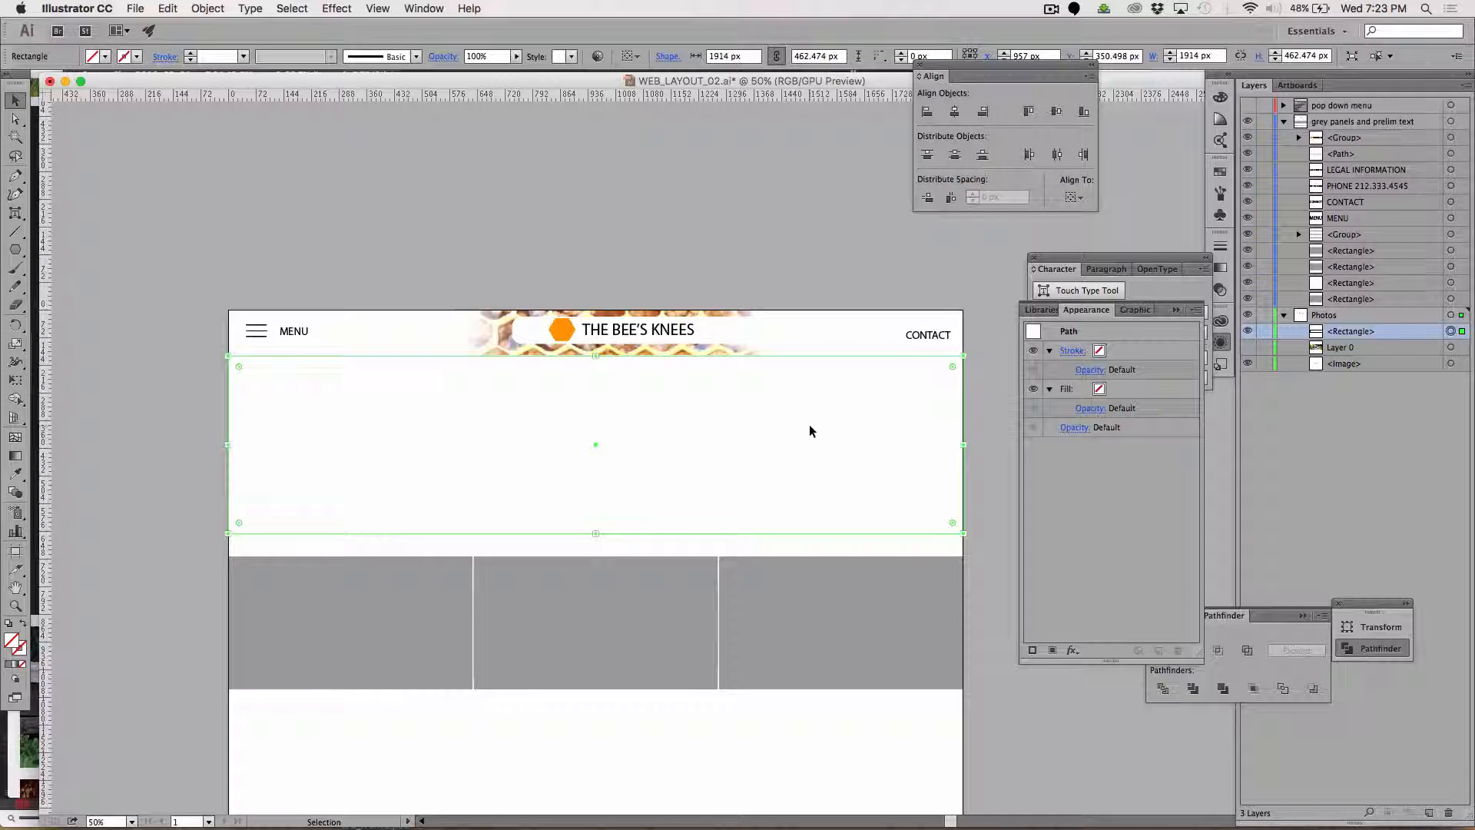
{"action": "left_click", "coordinate": [8, 663]}
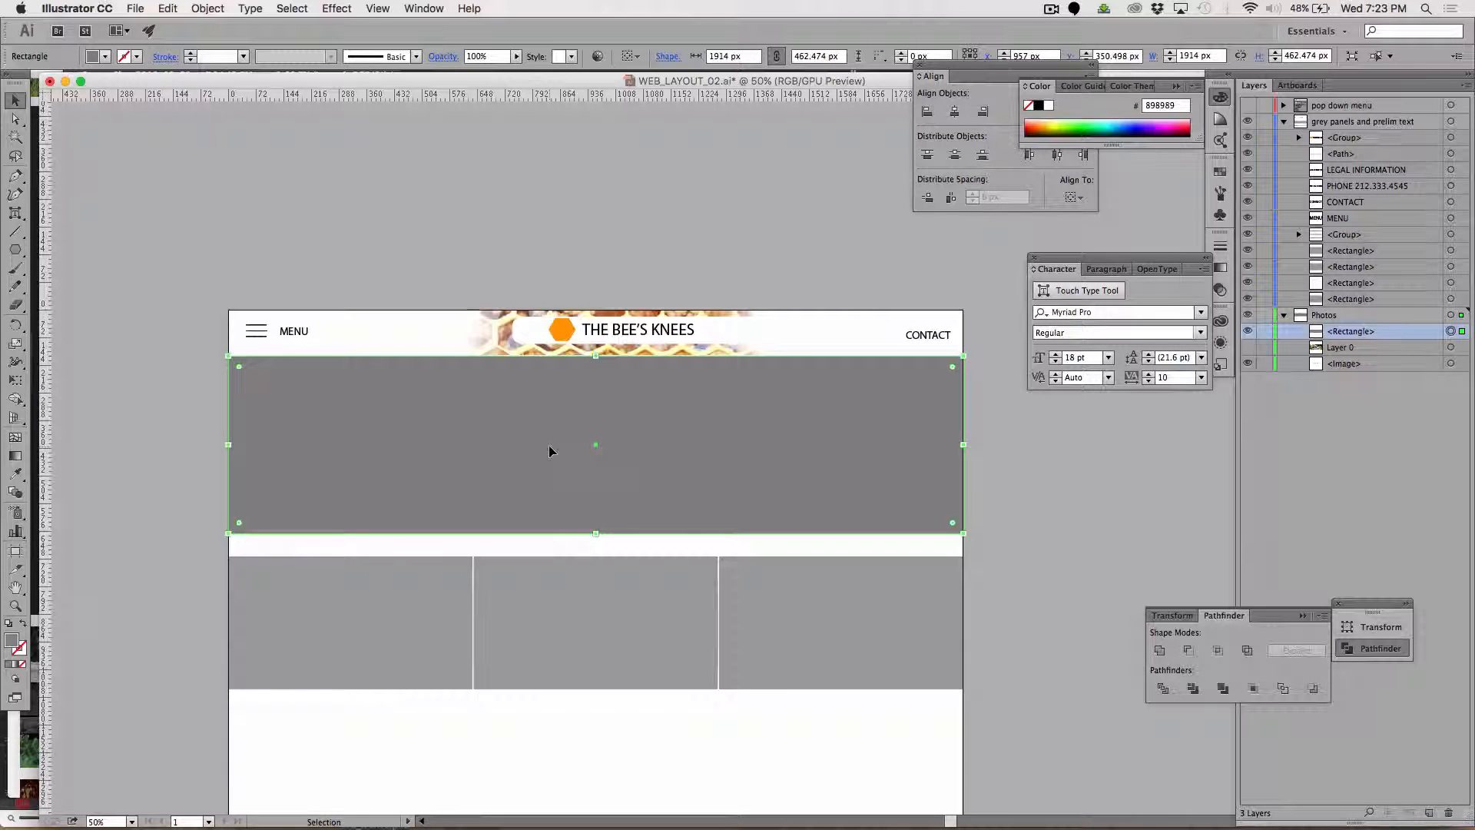
Paste two copies of the grey banner rectangle directly in front of the original.
{"action": "key", "text": "a"}
{"action": "key", "text": "super+f"}
{"action": "key", "text": "super+f"}
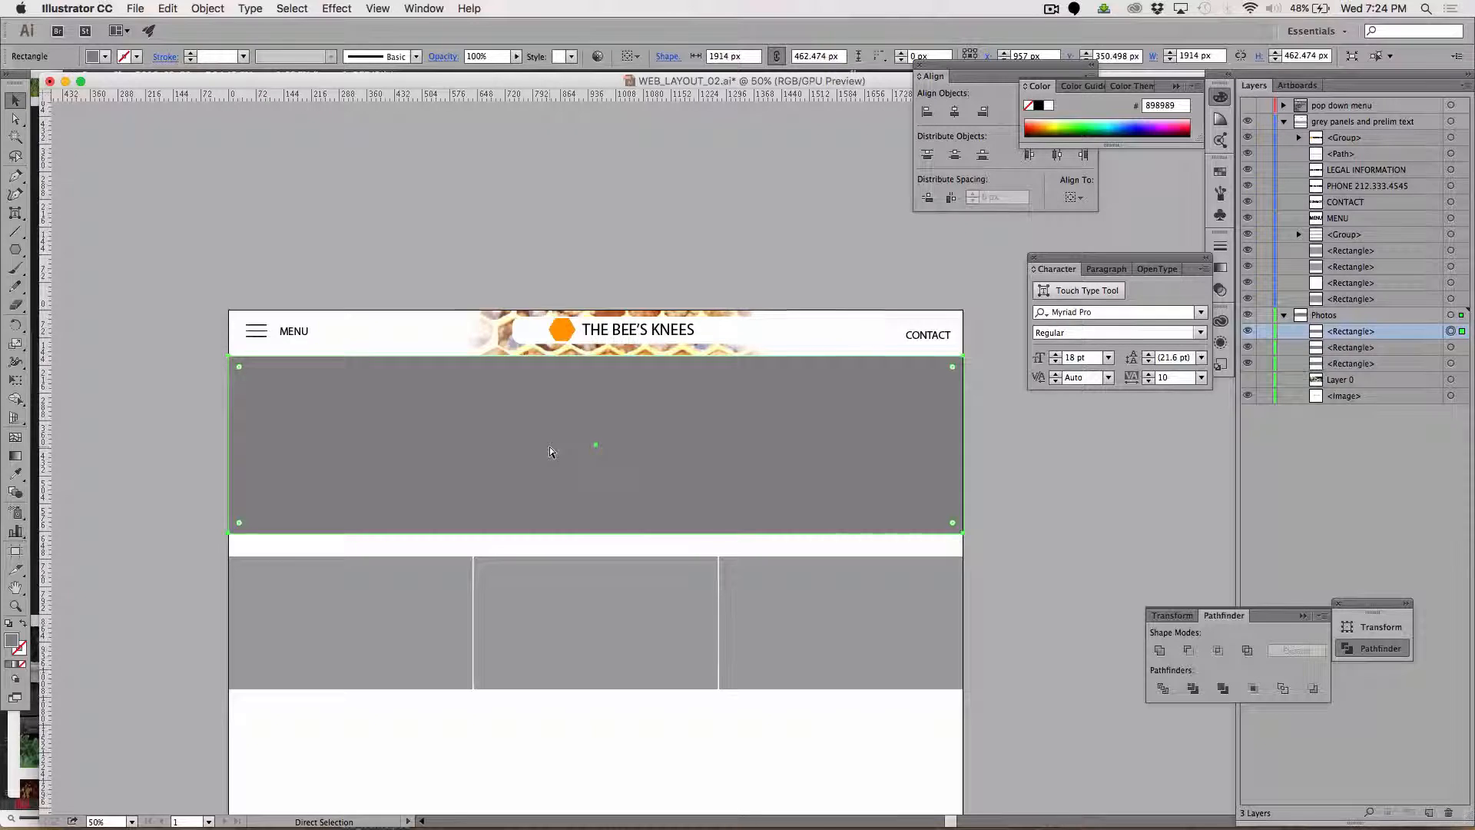
{"action": "key", "text": "v"}
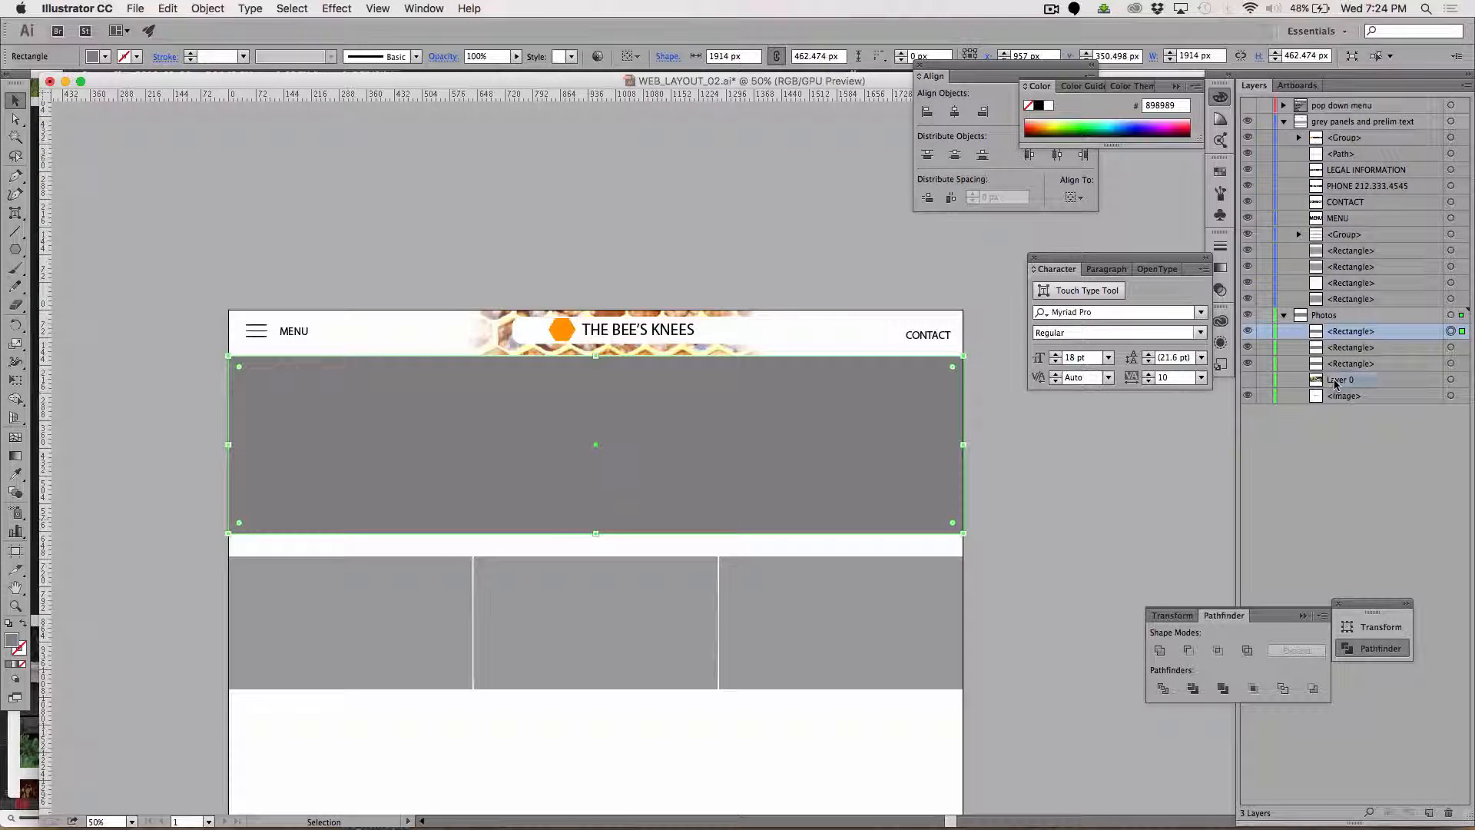
Move Layer 0 directly beneath the topmost banner rectangle in the Photos layer's stacking order and show it again.
{"action": "left_click_drag", "start_coordinate": [1334, 382], "coordinate": [1338, 342]}
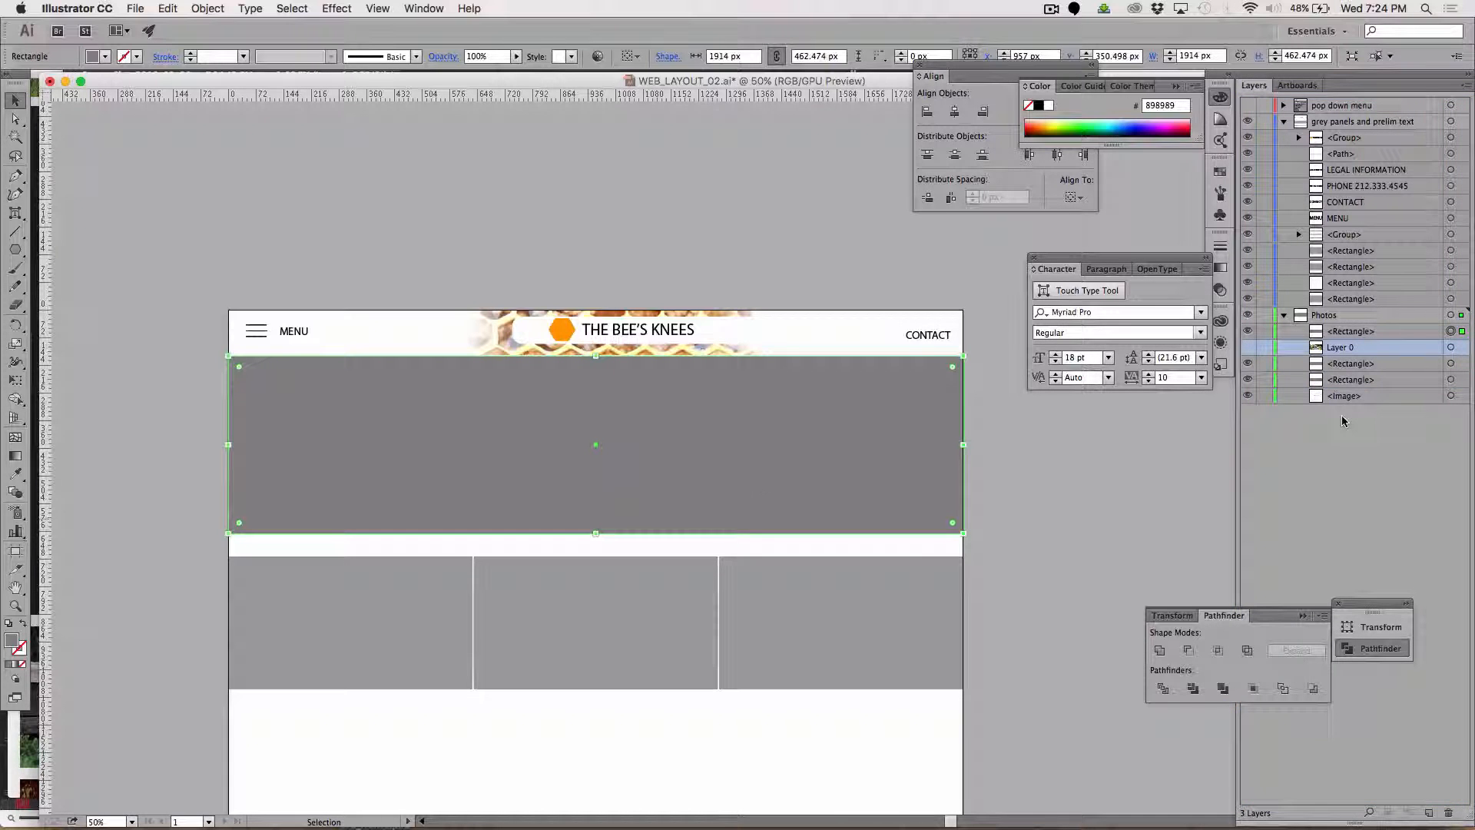
{"action": "left_click", "coordinate": [524, 292]}
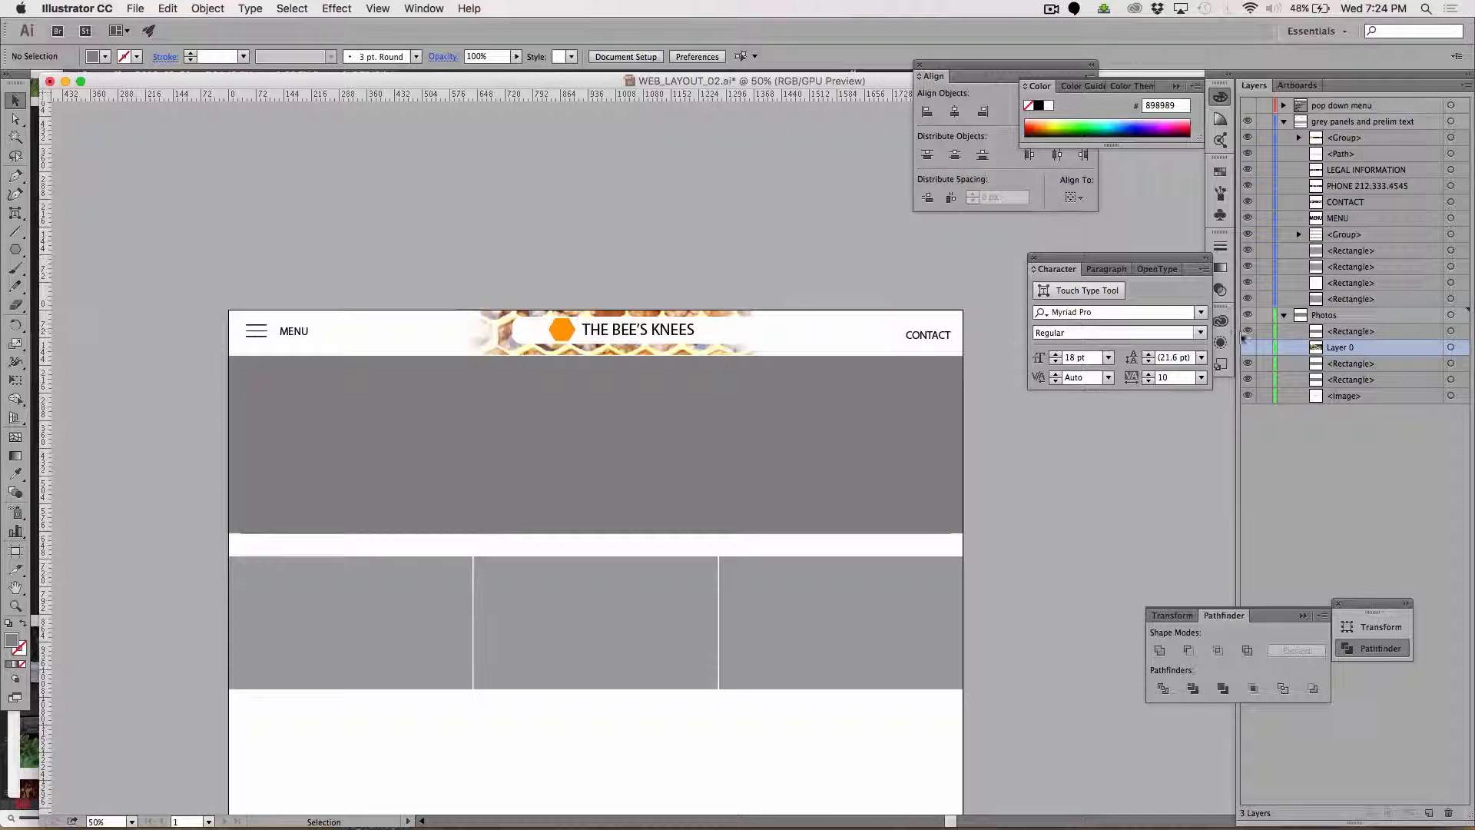
{"action": "left_click", "coordinate": [1248, 348]}
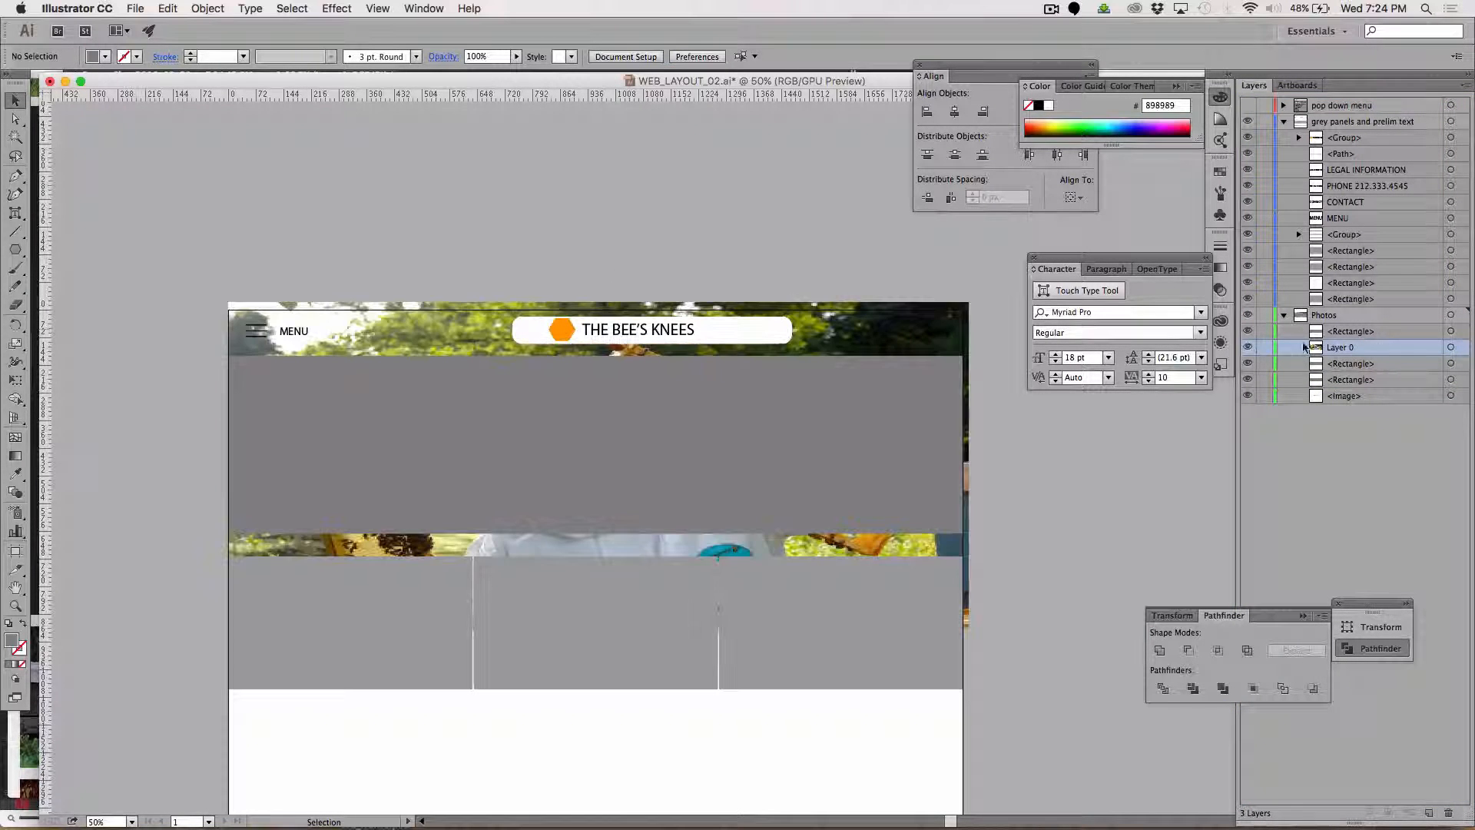
Make a clipping mask from the topmost banner rectangle and the Layer 0 photo, and hide the resulting clip group.
{"action": "left_click", "coordinate": [1450, 333]}
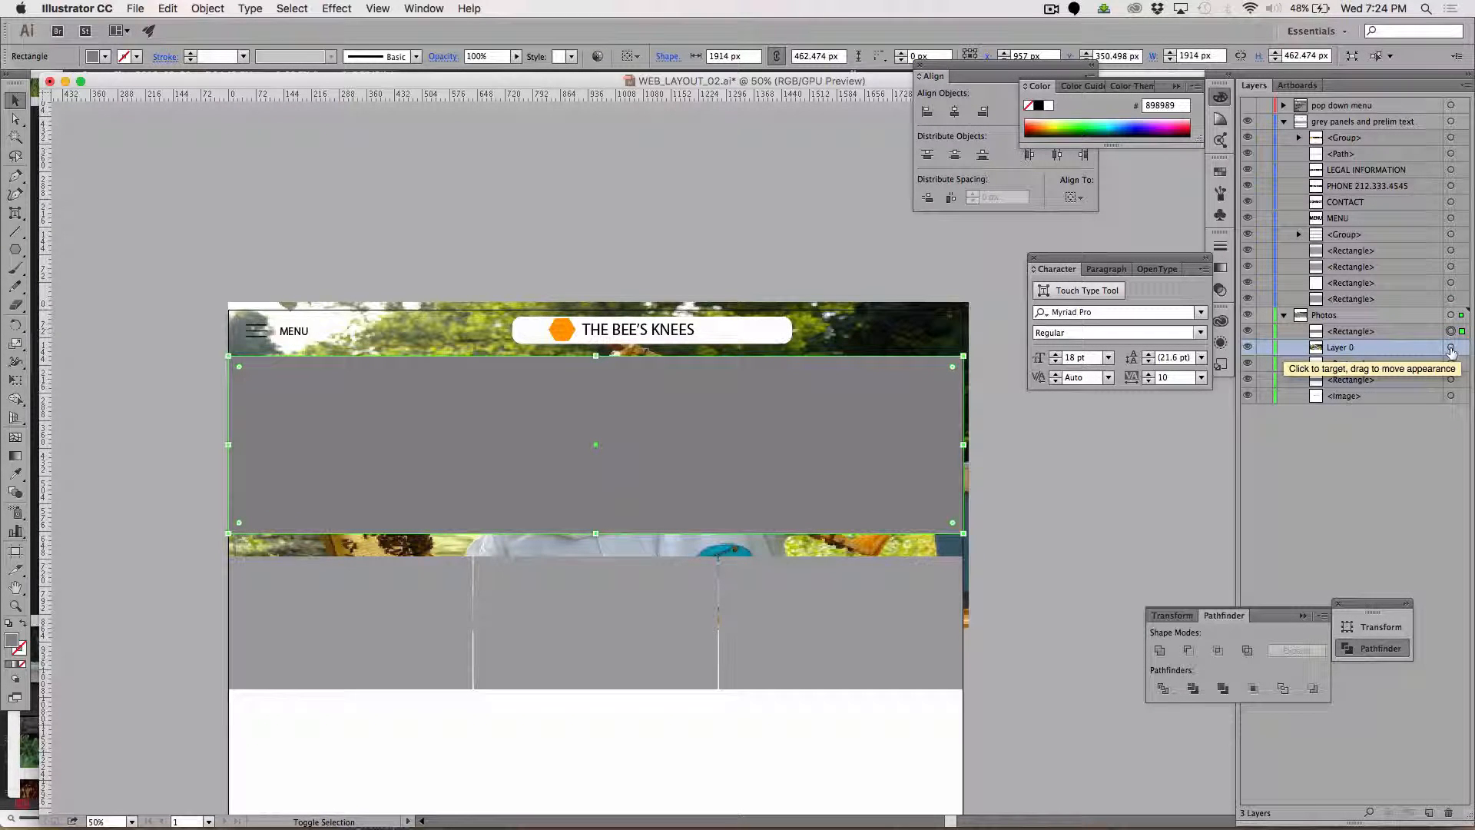
{"action": "left_click", "coordinate": [1451, 350], "text": "shift"}
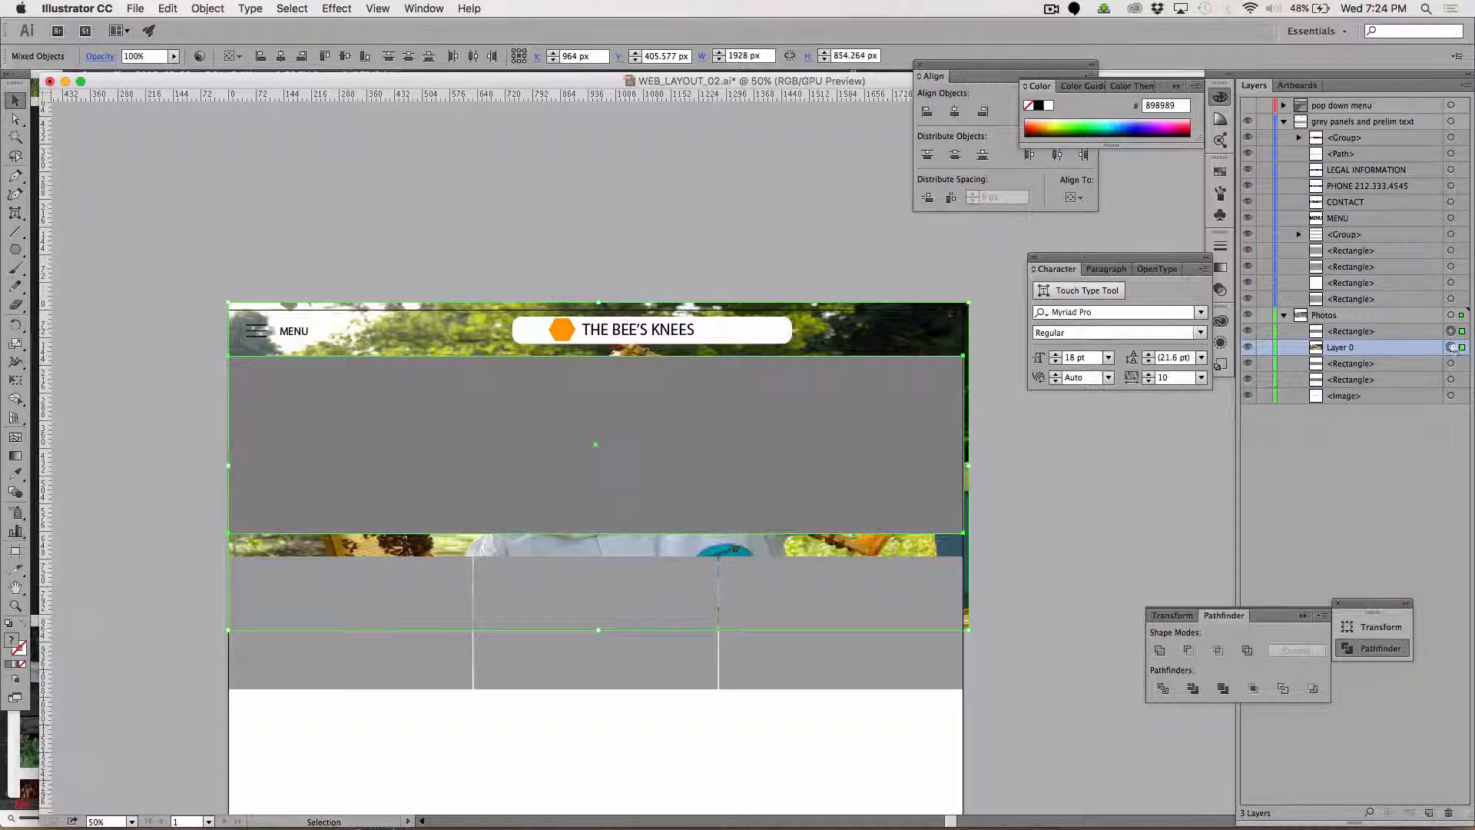
{"action": "left_click", "coordinate": [207, 7]}
{"action": "mouse_move", "coordinate": [244, 452]}
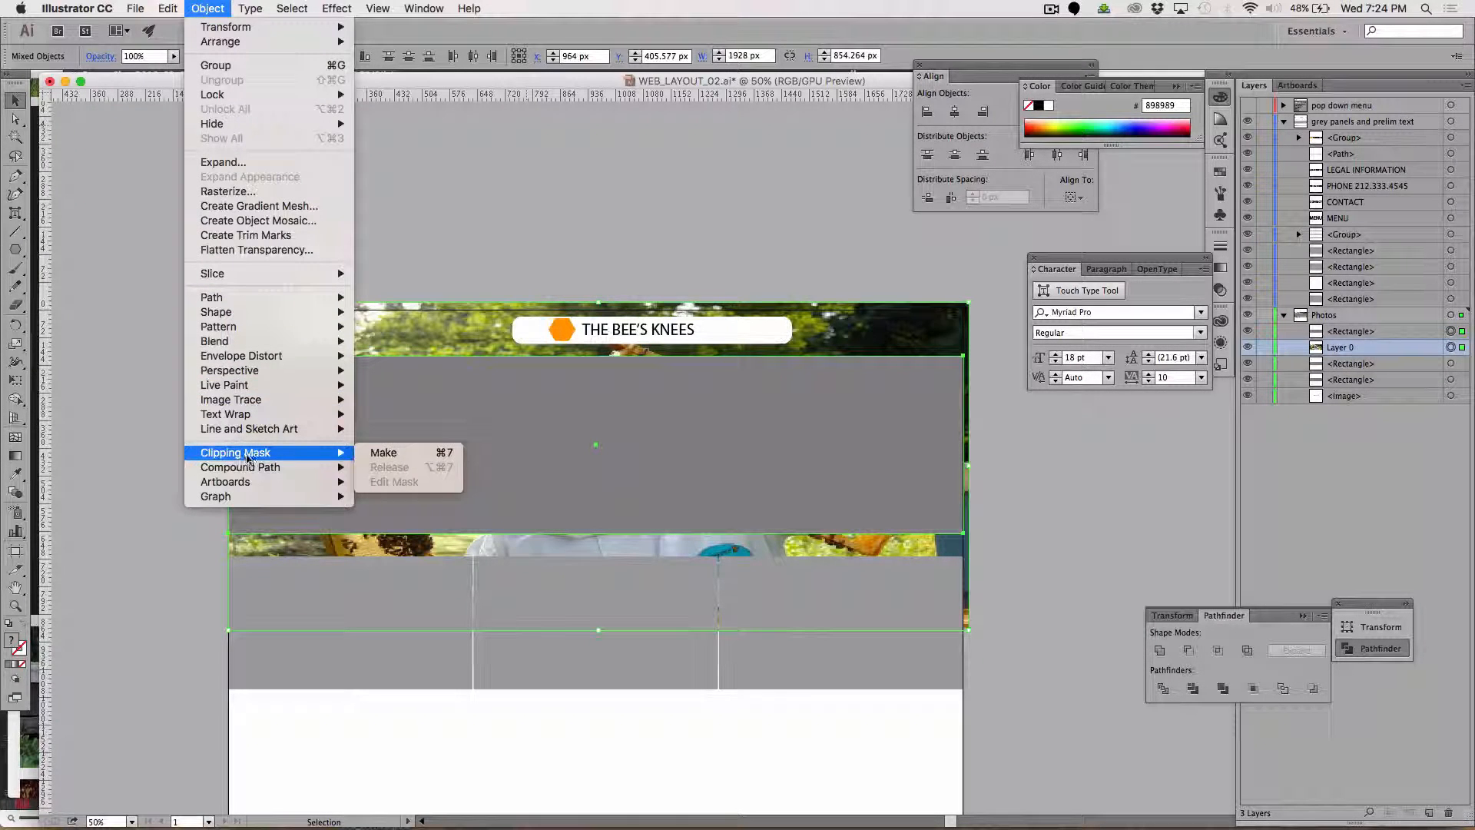
{"action": "left_click", "coordinate": [396, 452]}
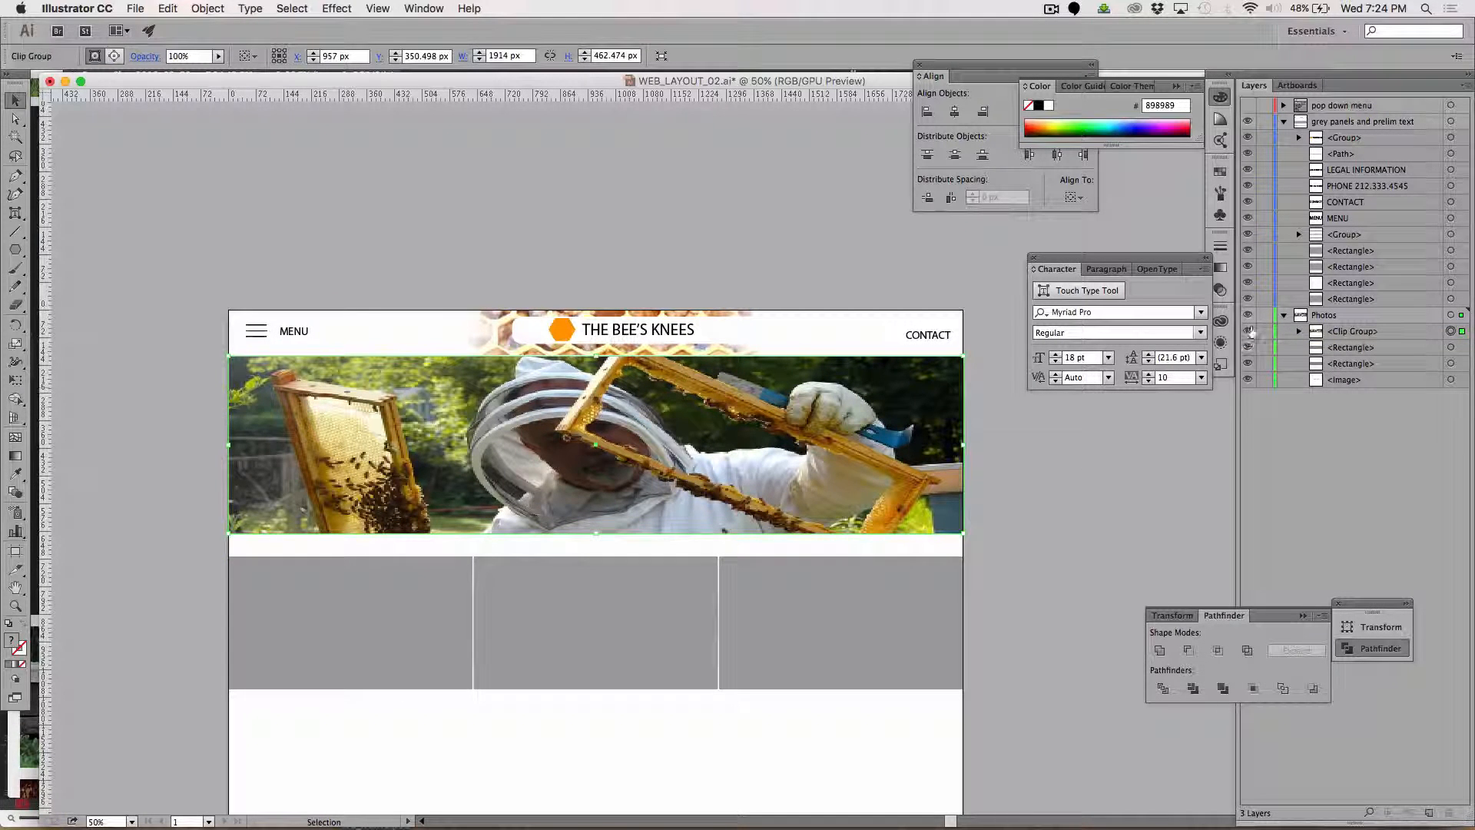
{"action": "left_click", "coordinate": [1247, 331]}
{"action": "left_click", "coordinate": [1358, 351]}
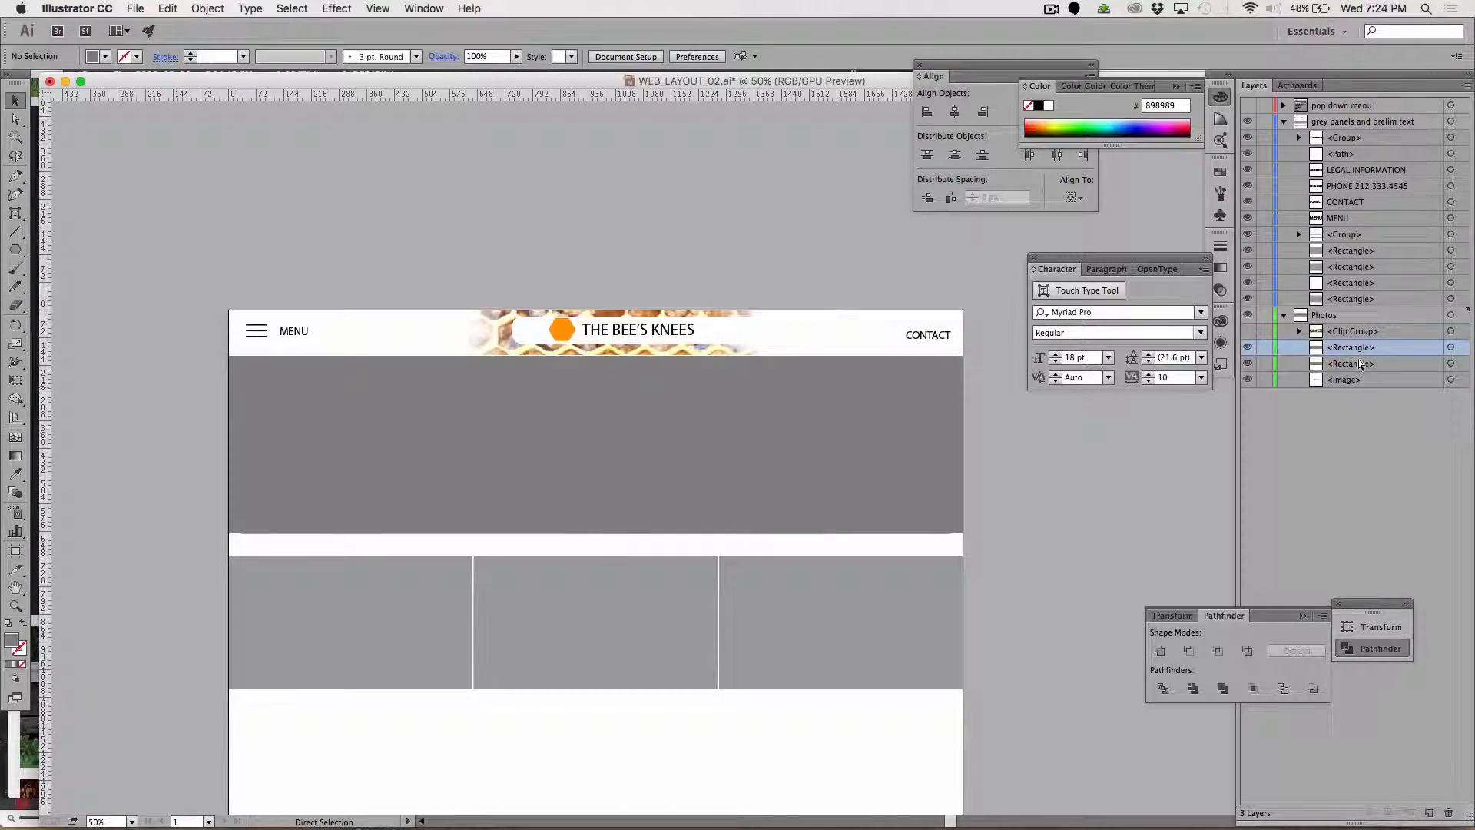
Switch to Firefox and open the preview of African Honey Bee Beekeeper.jpg from the beekeeper image results.
{"action": "key", "text": "super+Tab"}
{"action": "key", "text": "super+Tab"}
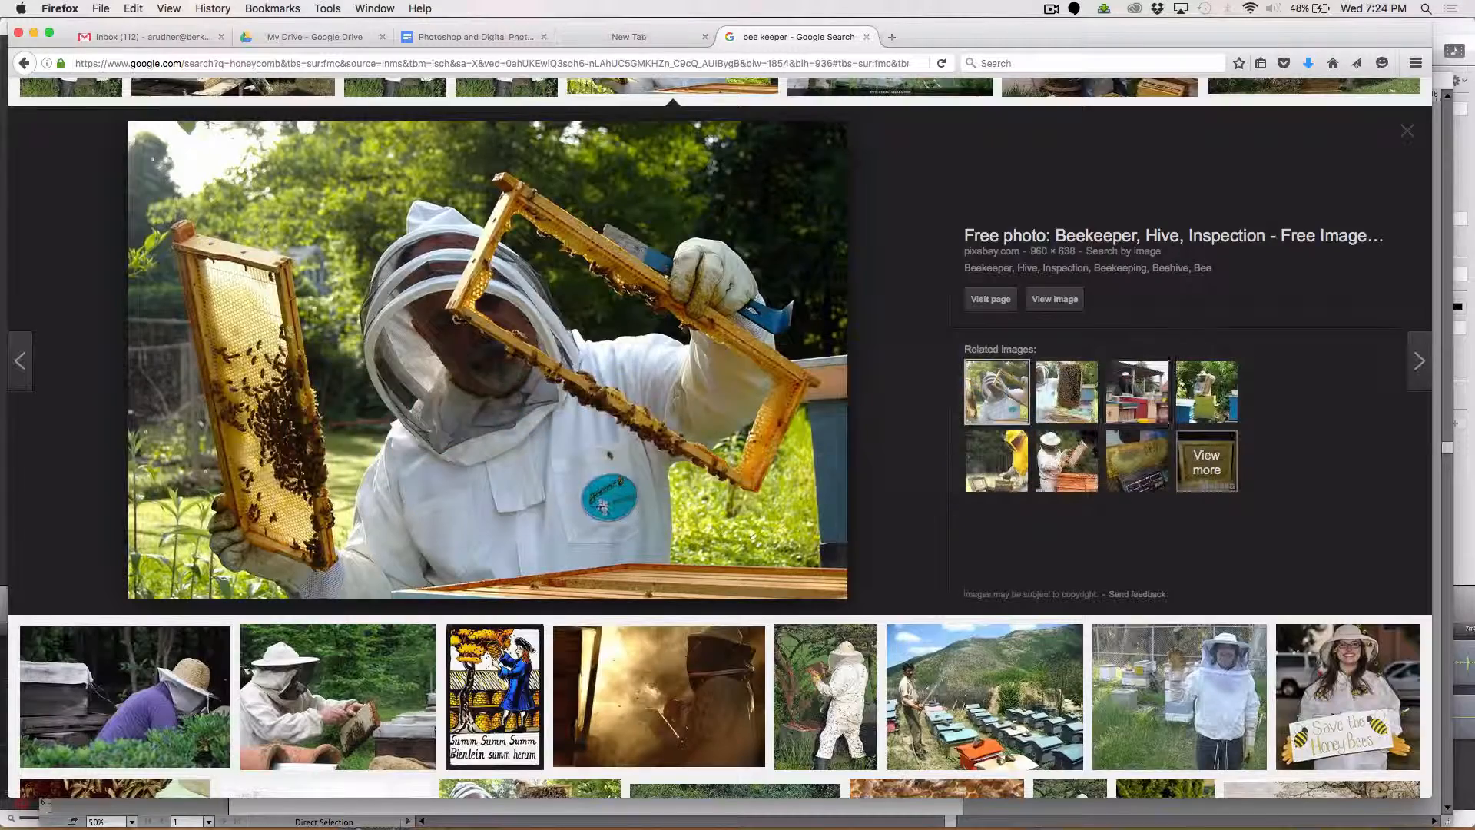
{"action": "scroll", "coordinate": [806, 582], "scroll_direction": "down", "scroll_amount": 7}
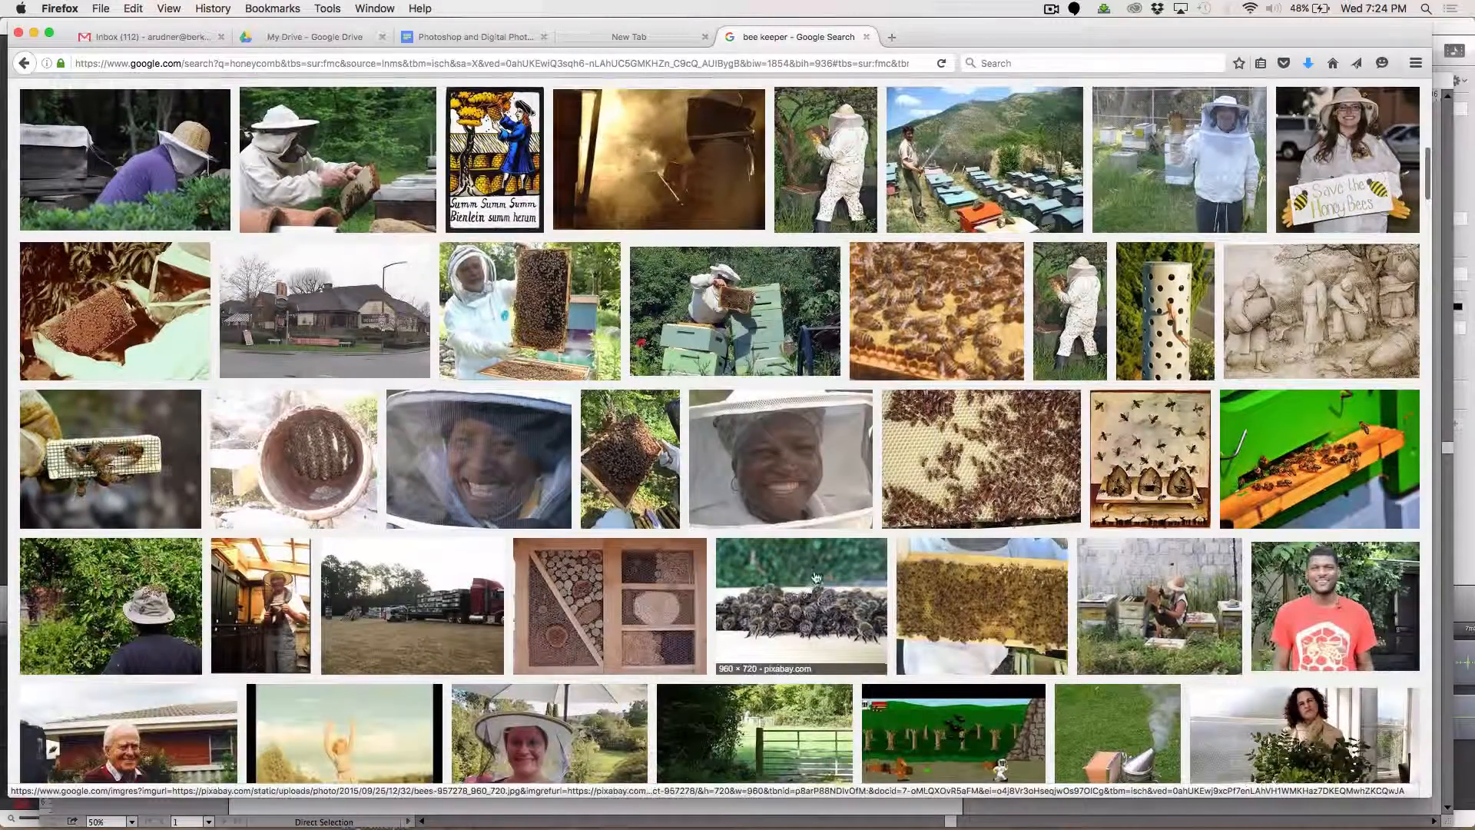
{"action": "scroll", "coordinate": [807, 581], "scroll_direction": "down", "scroll_amount": 2}
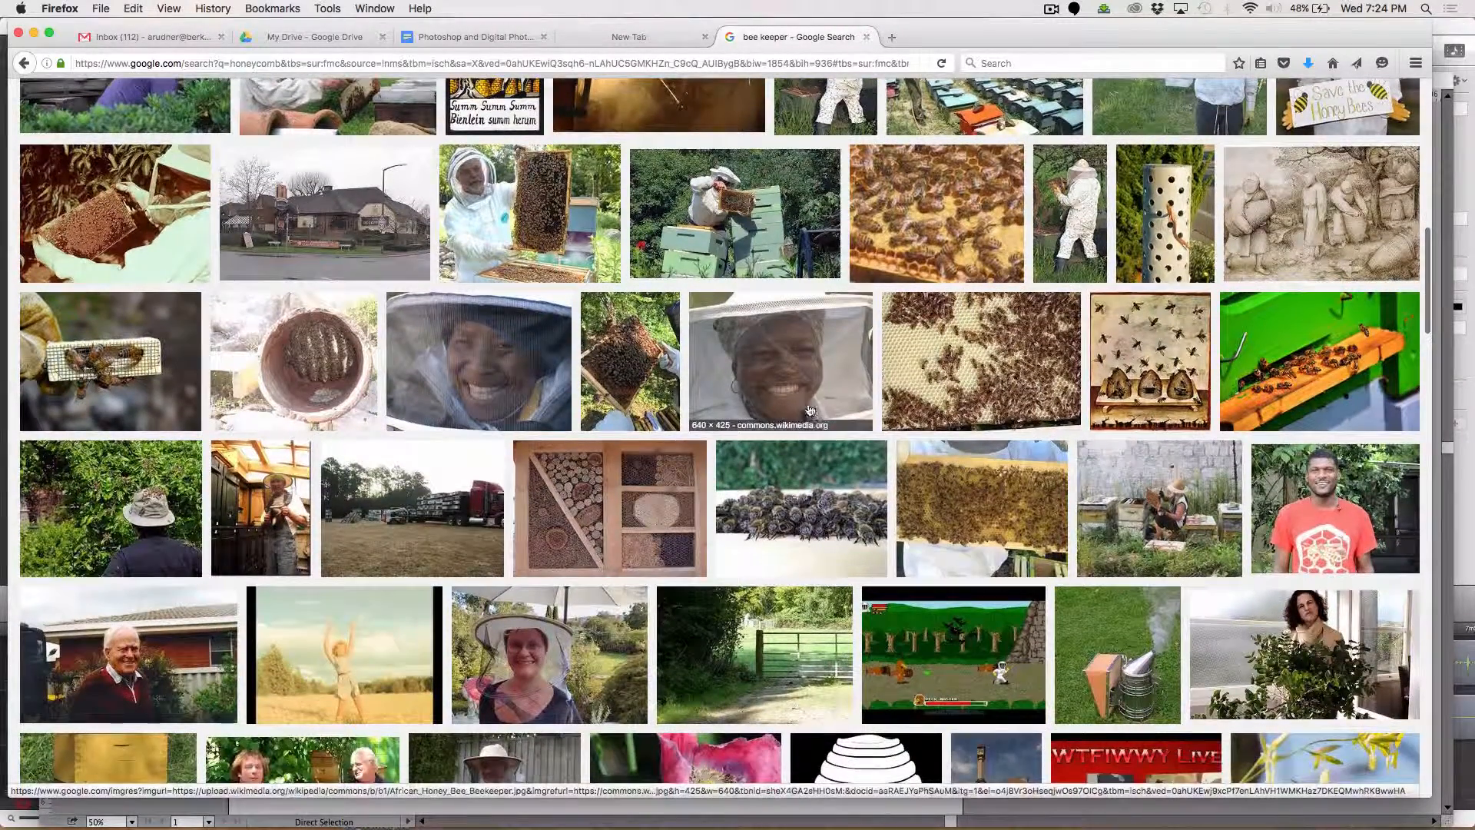
{"action": "left_click", "coordinate": [815, 411]}
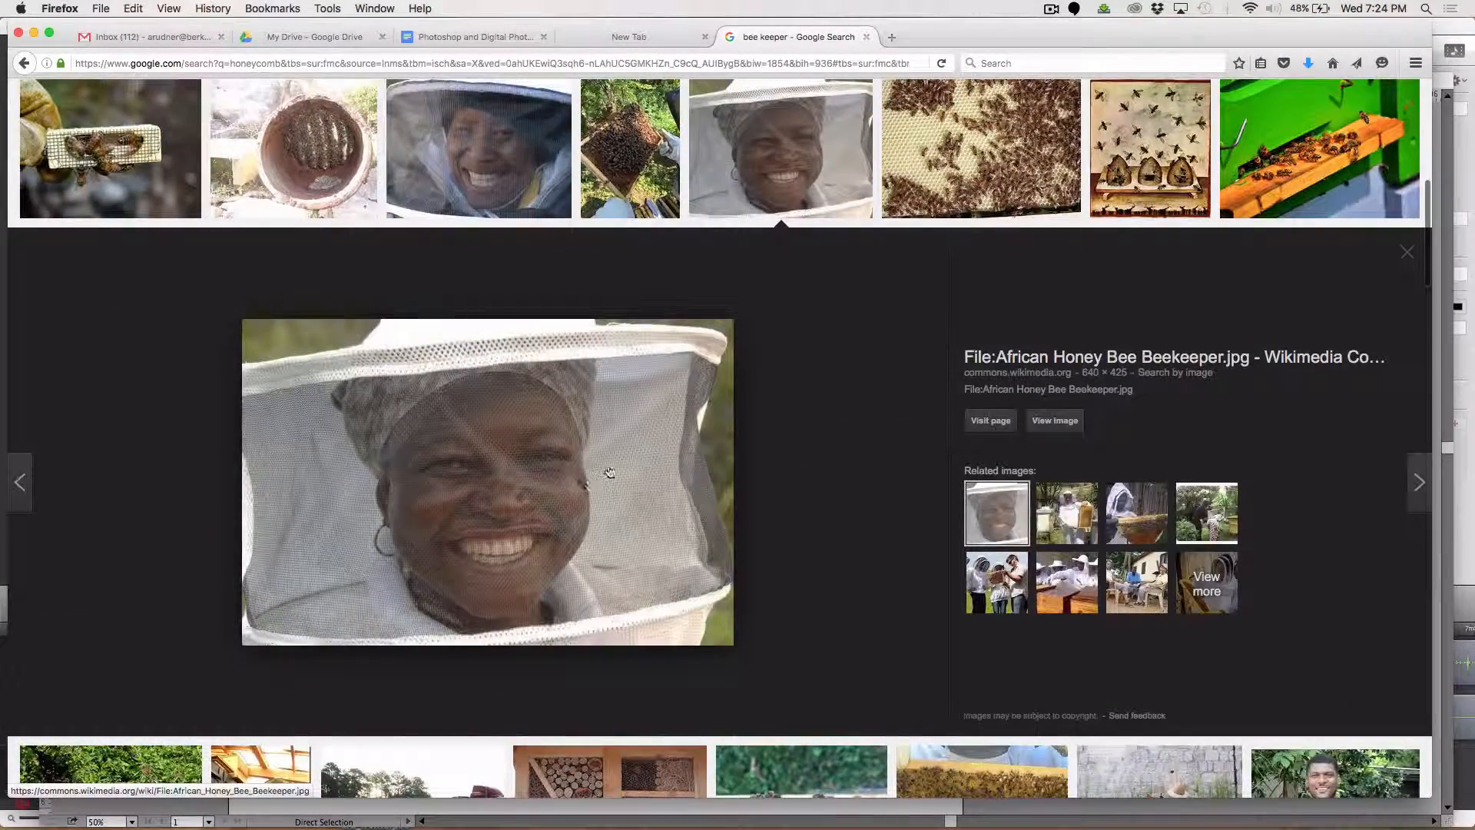
Copy the African Honey Bee Beekeeper image from its Wikimedia Commons page and paste it into the Illustrator layout.
{"action": "left_click", "coordinate": [579, 480]}
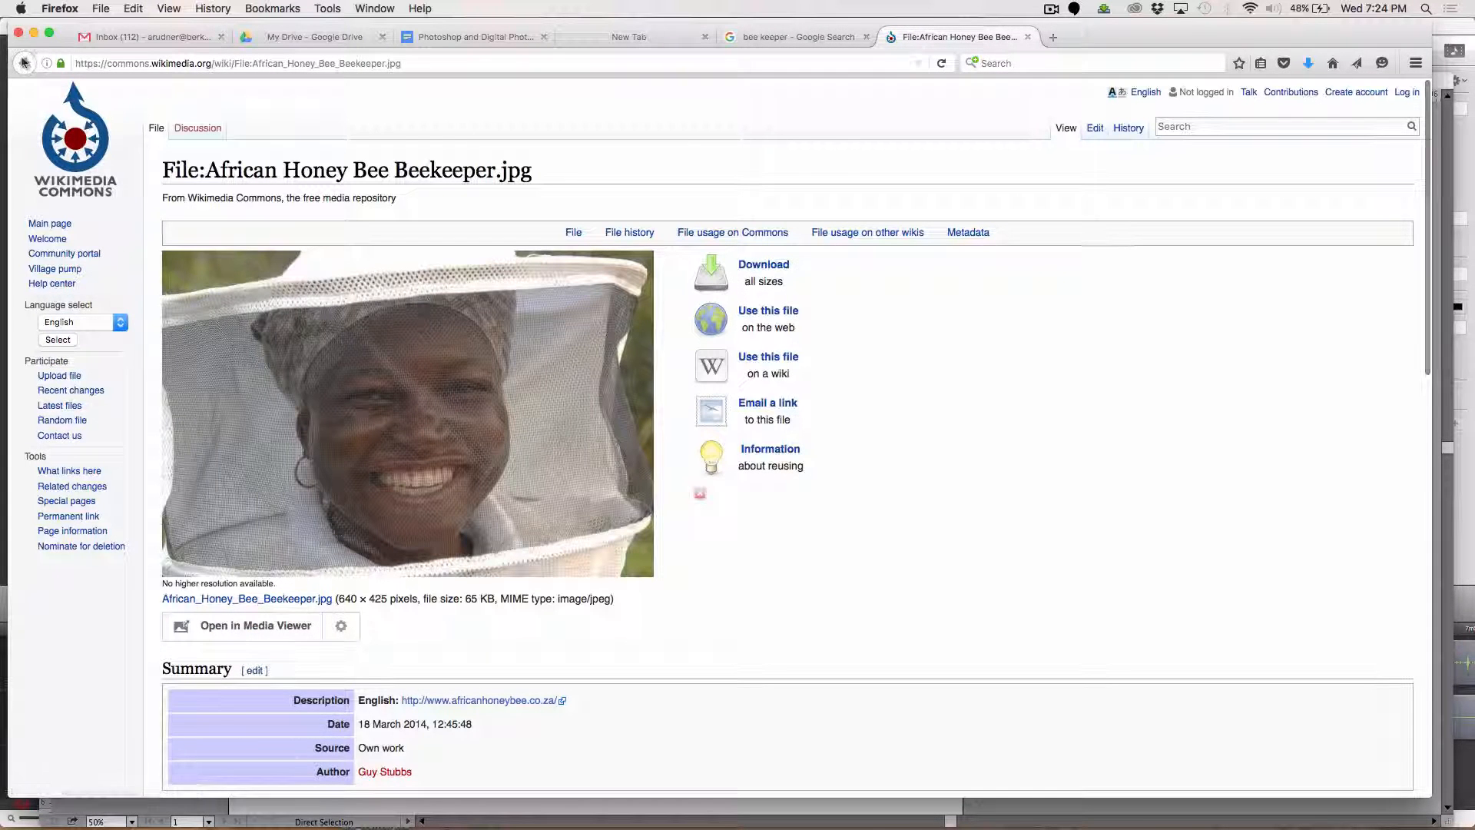
{"action": "right_click", "coordinate": [465, 428]}
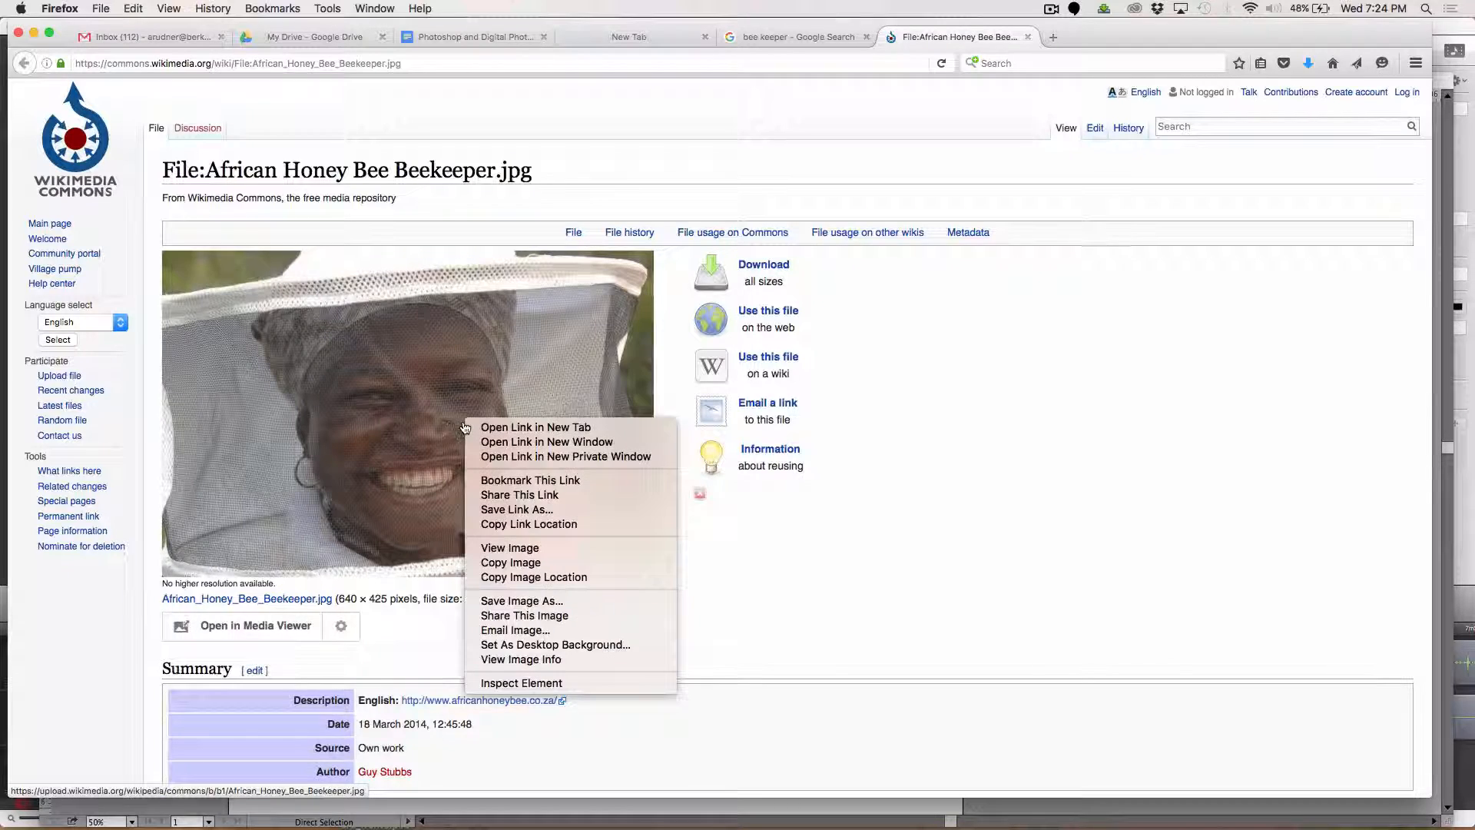
{"action": "left_click", "coordinate": [549, 569]}
{"action": "key", "text": "super+Tab"}
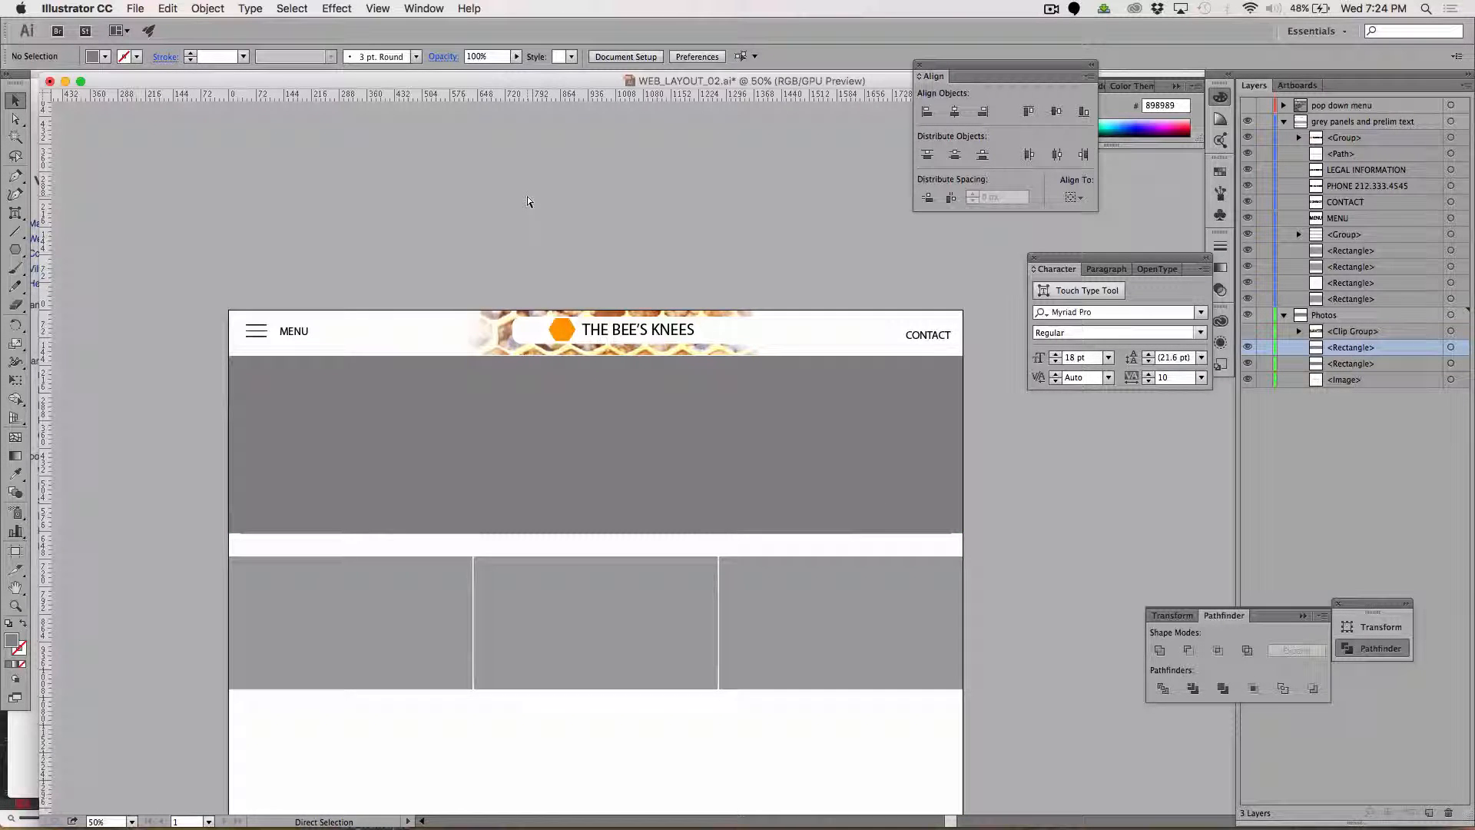
{"action": "key", "text": "super+v"}
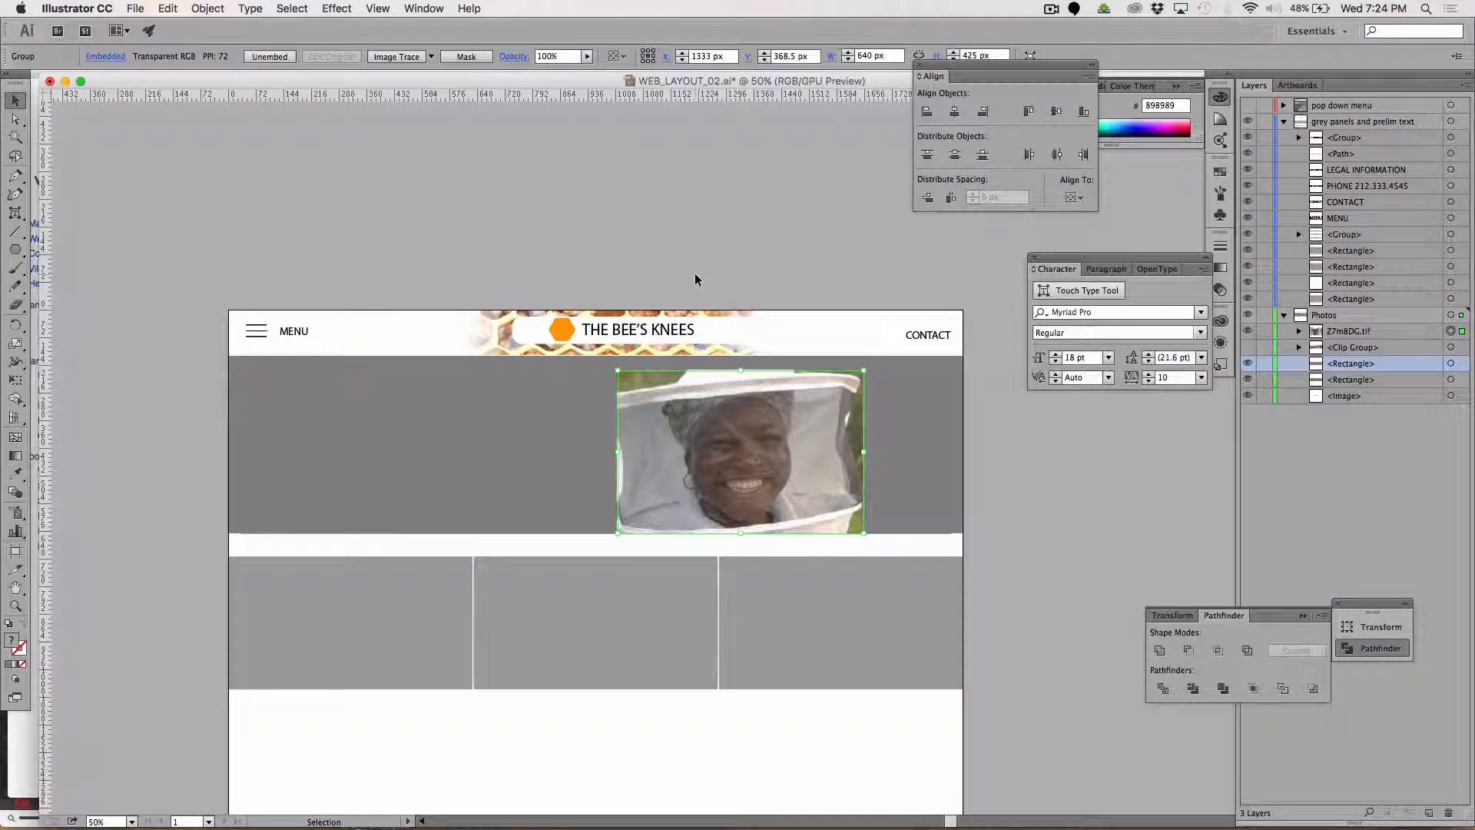
Save the document and try to scale the pasted beekeeper photo up to cover the grey banner.
{"action": "key", "text": "s"}
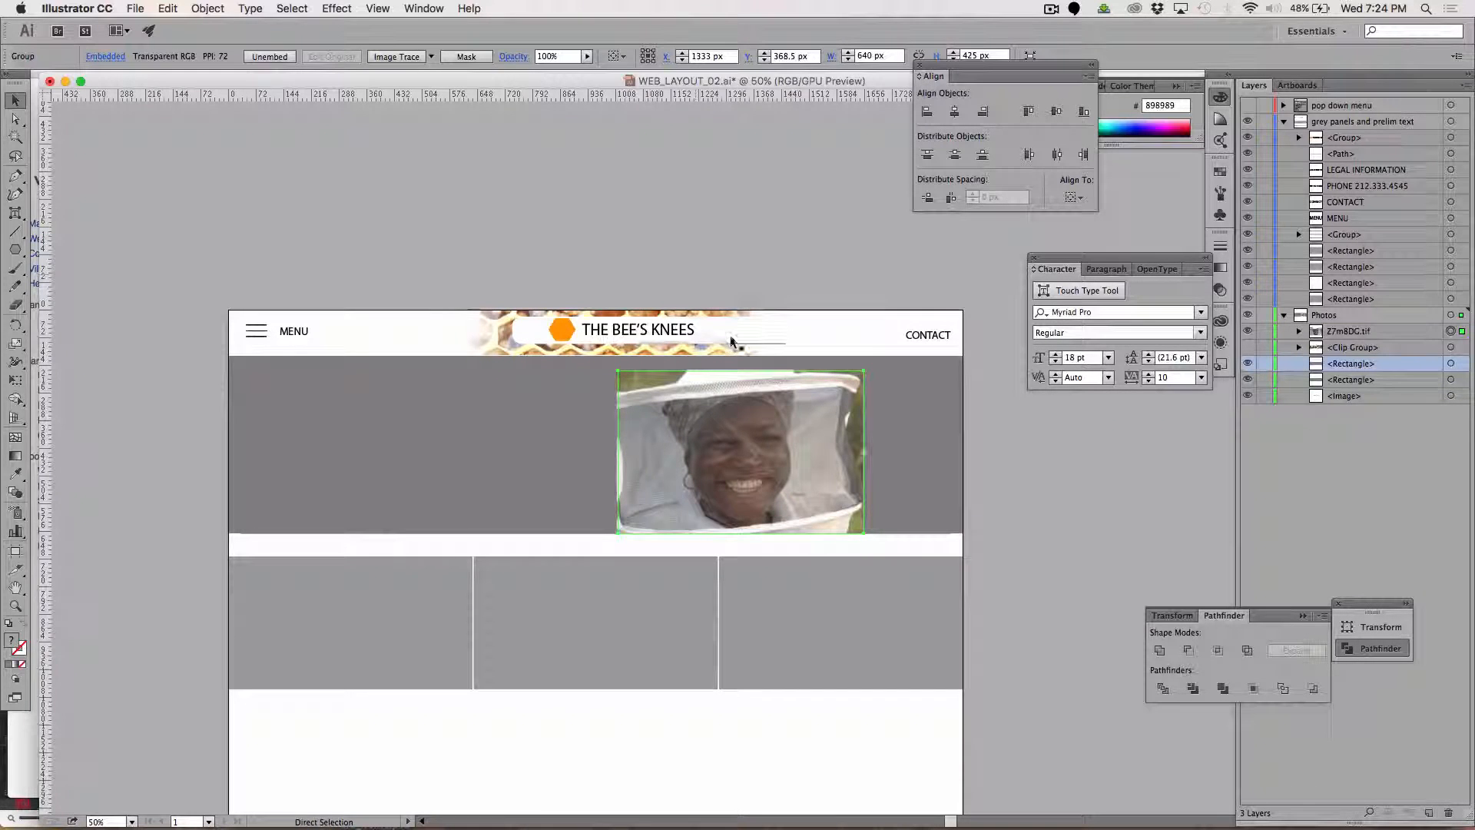
{"action": "key", "text": "super+s"}
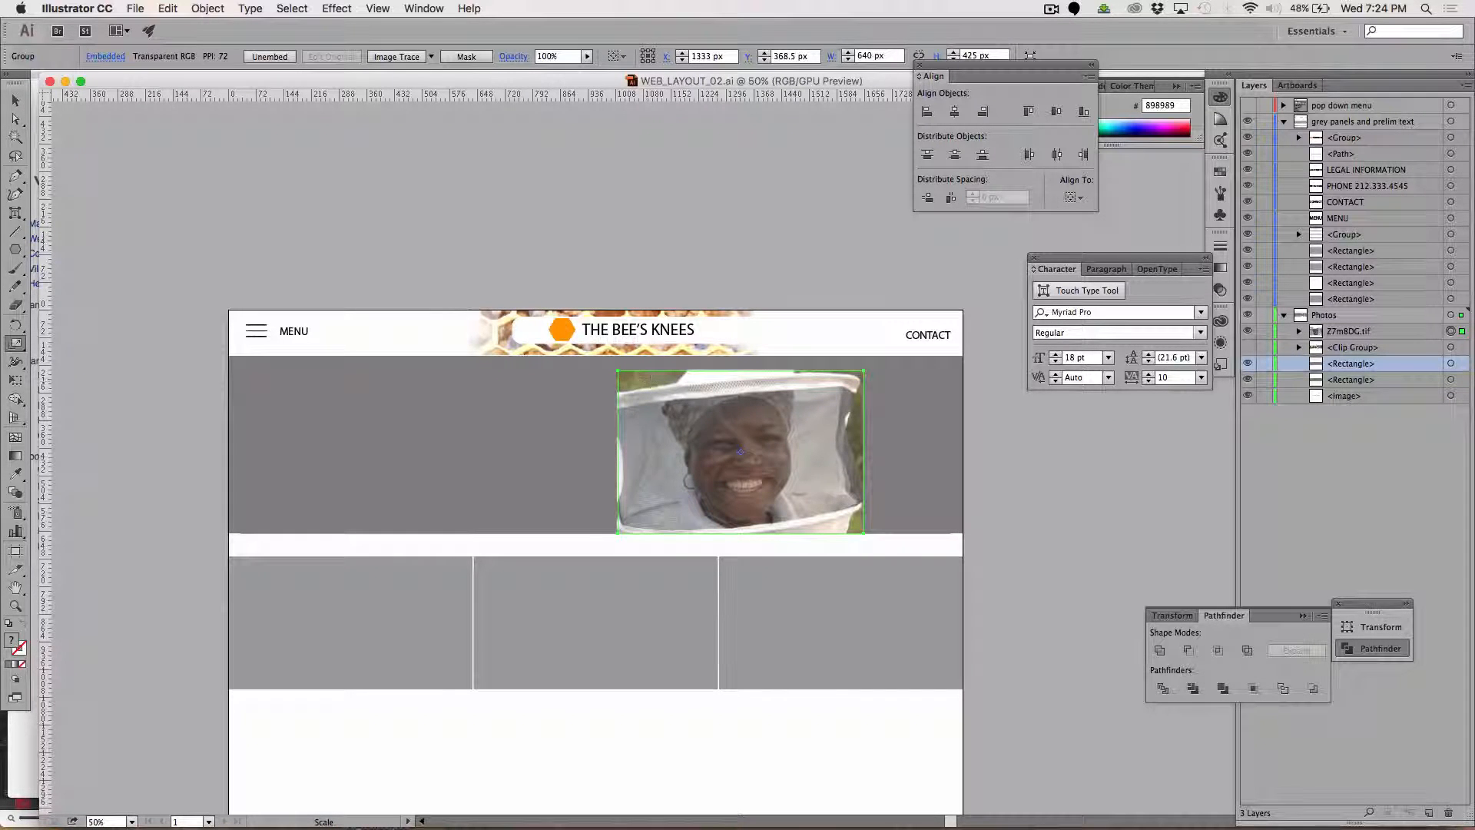
{"action": "left_click_drag", "start_coordinate": [619, 373], "coordinate": [229, 310]}
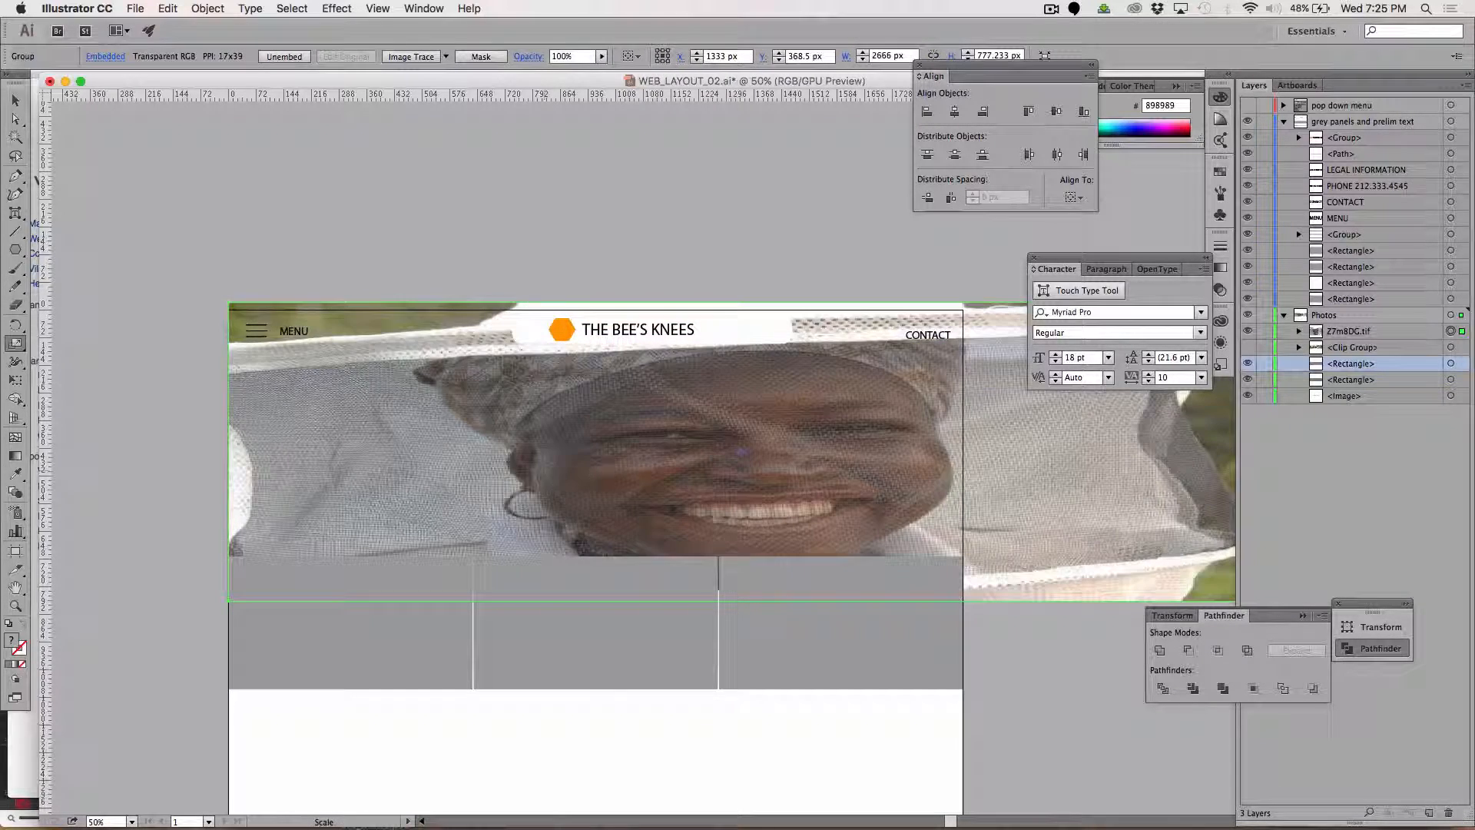
{"action": "left_click_drag", "start_coordinate": [596, 473], "coordinate": [587, 538]}
Undo the scaling and pasting of the beekeeper photo.
{"action": "key", "text": "super+z"}
{"action": "key", "text": "super+z"}
{"action": "key", "text": "super+z"}
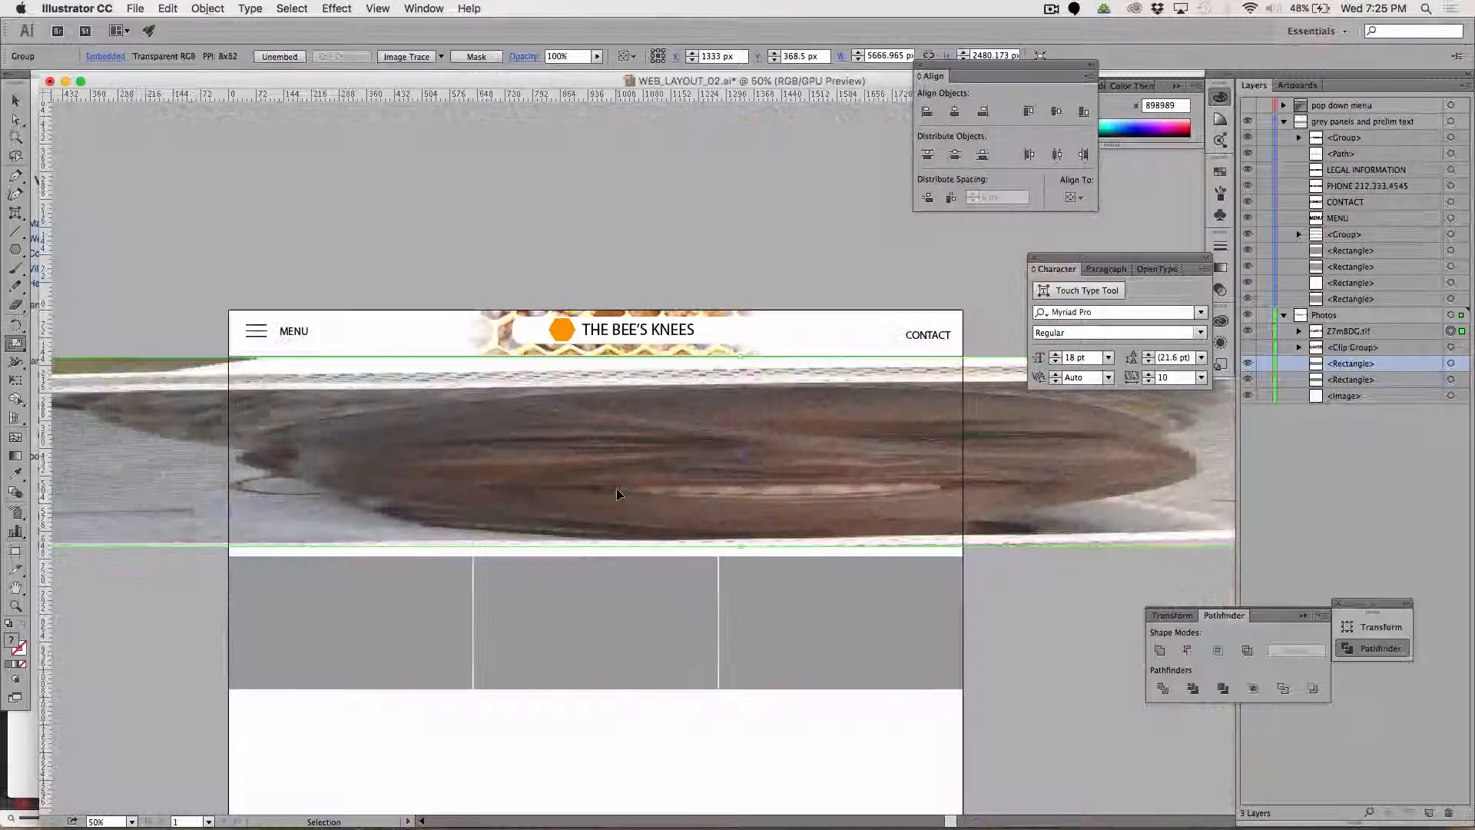
{"action": "key", "text": "super+z"}
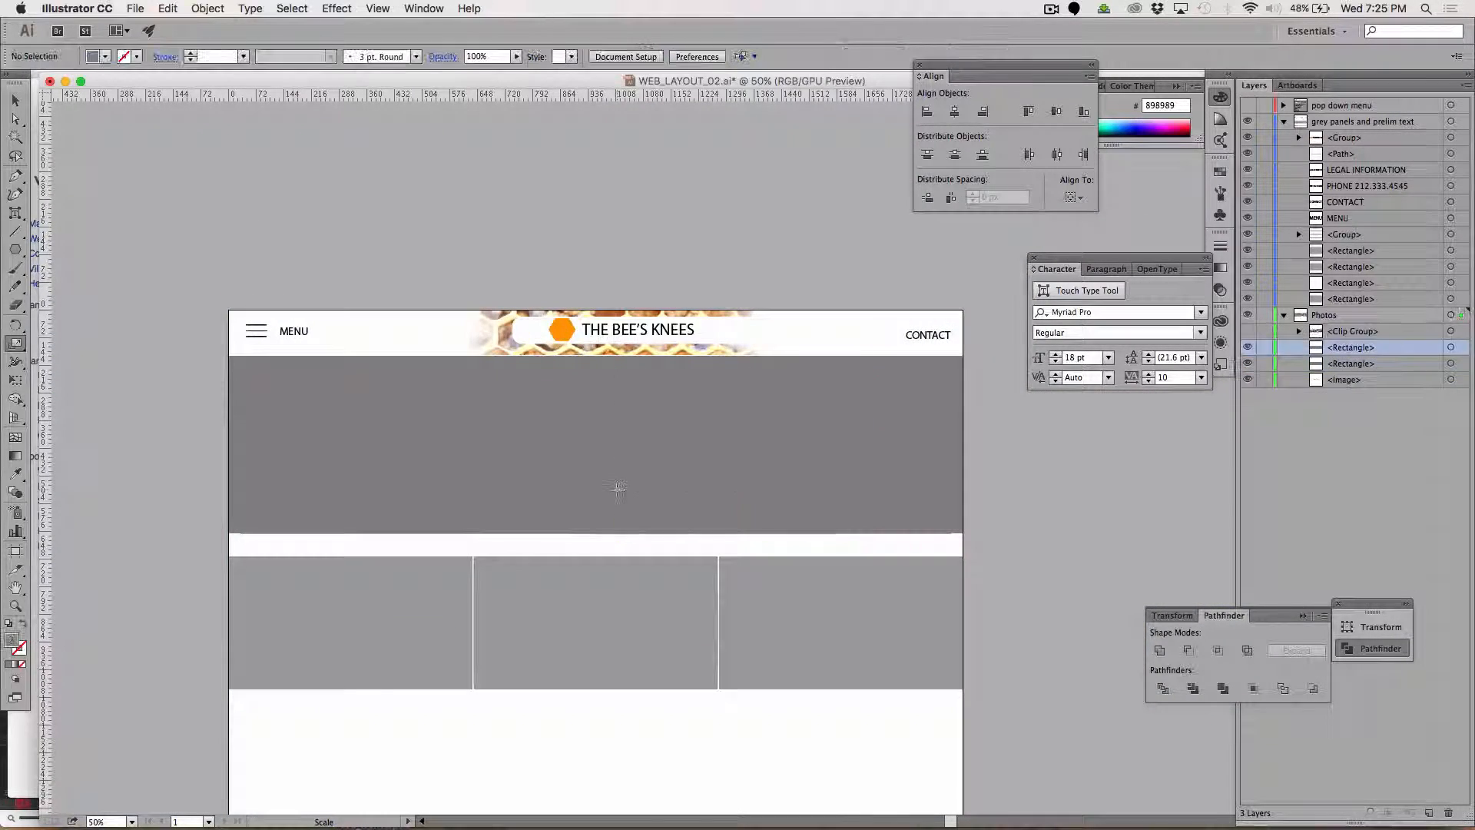
Switch to Firefox, return to the Google image results and search for "bee keeperS".
{"action": "key", "text": "super+Tab"}
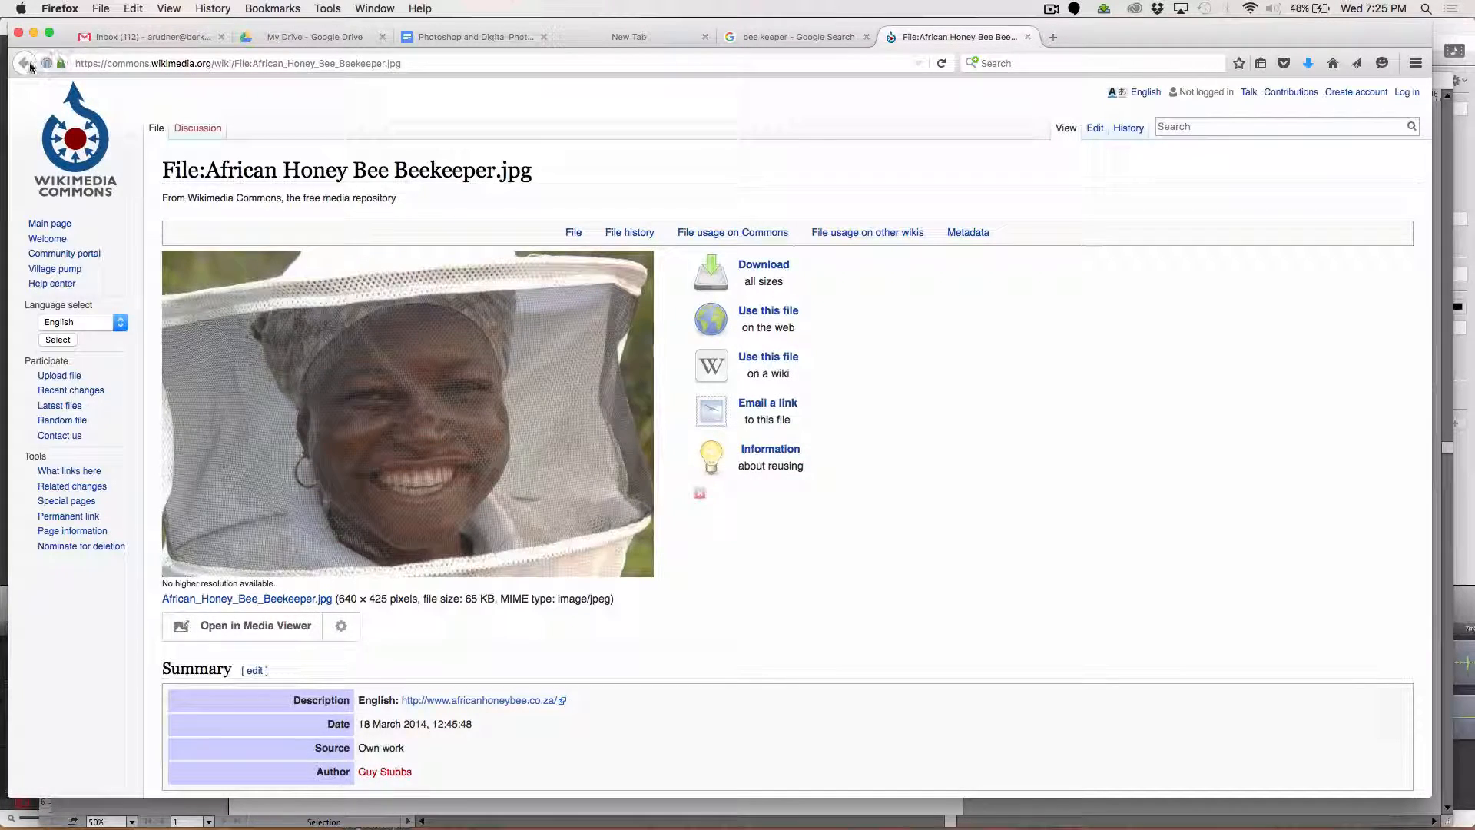
{"action": "left_click", "coordinate": [799, 37]}
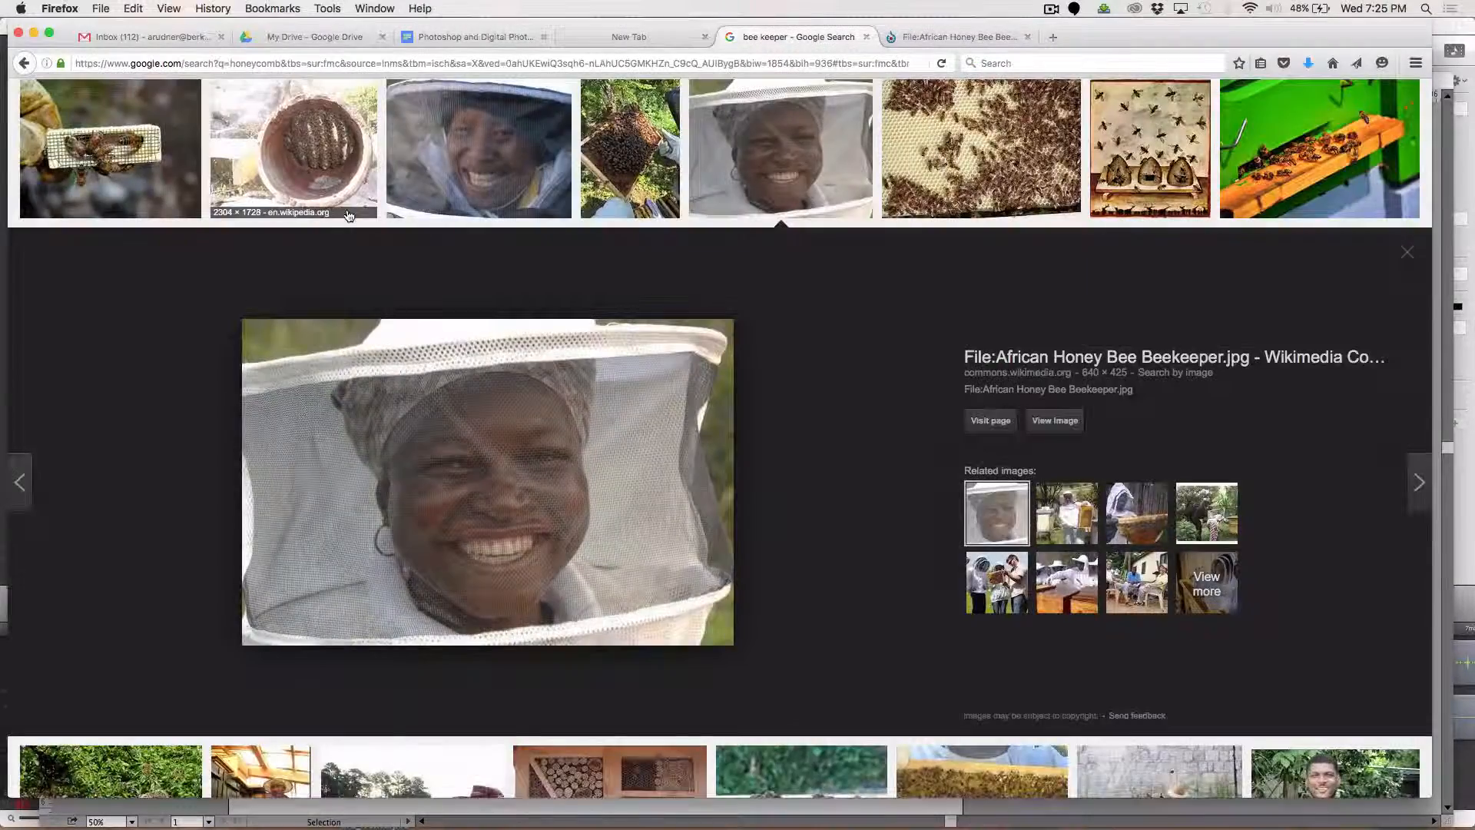
{"action": "left_click", "coordinate": [186, 102]}
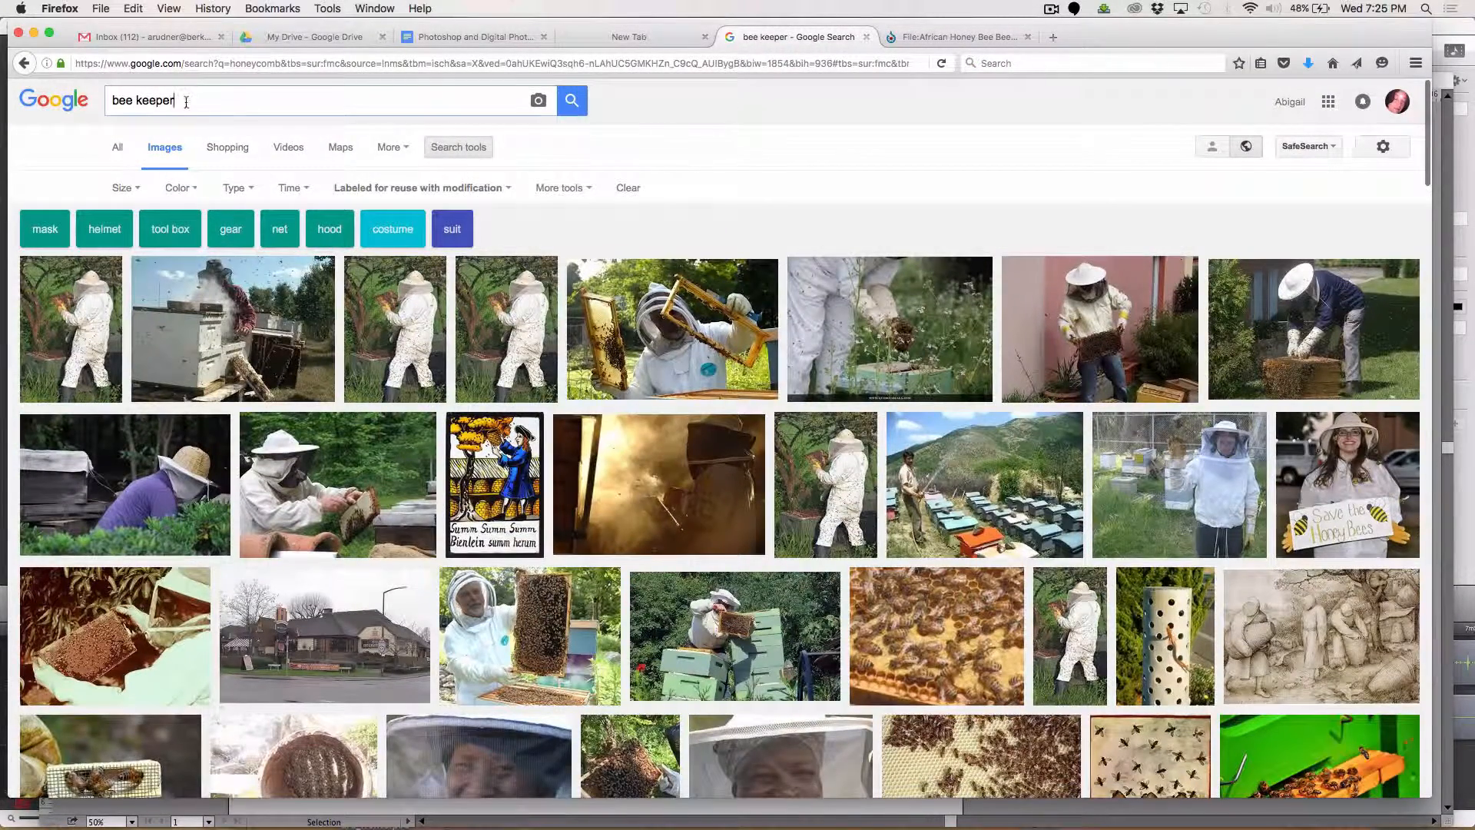
{"action": "type", "text": "S"}
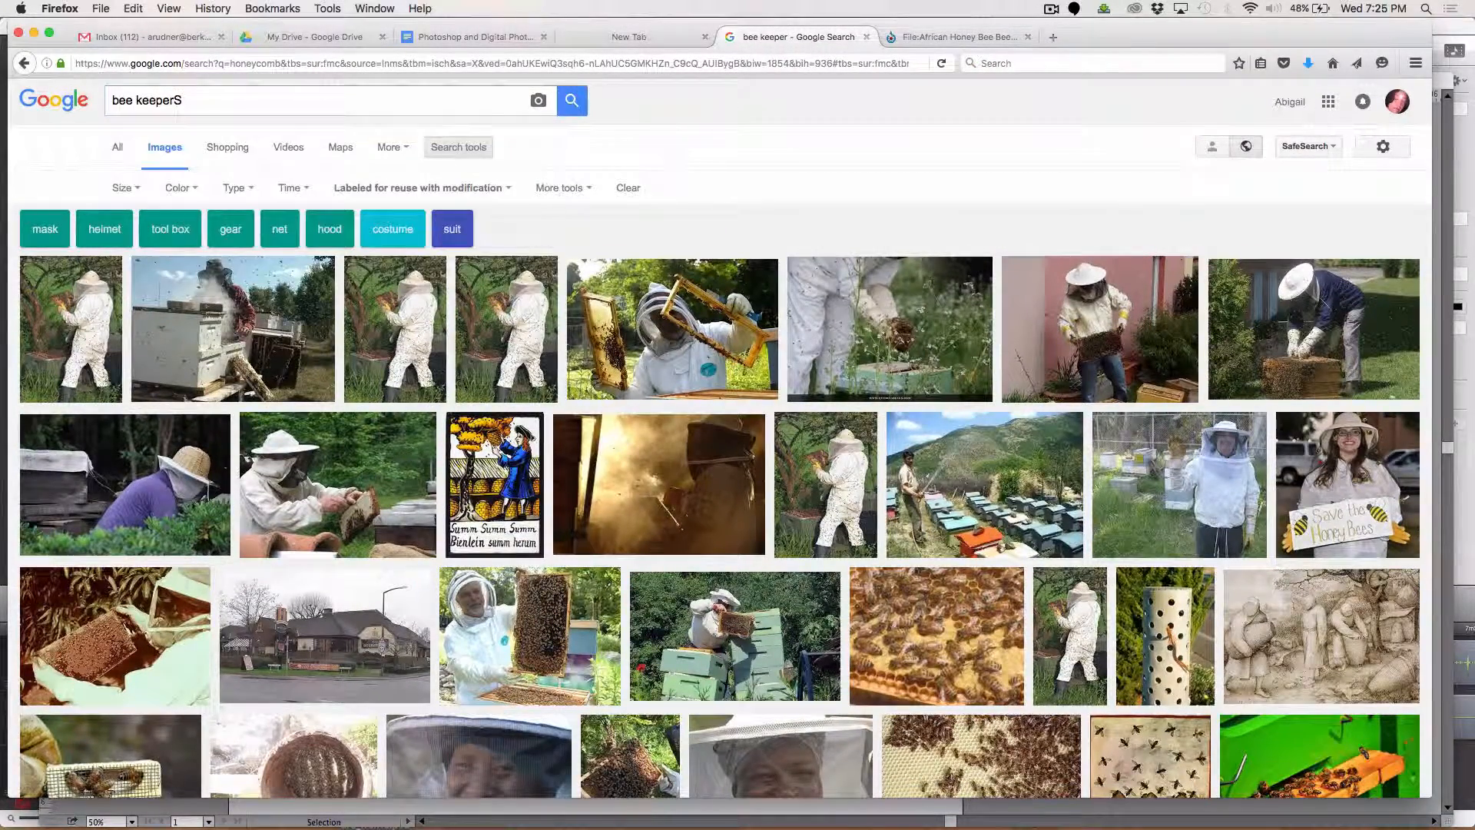
{"action": "key", "text": "Return"}
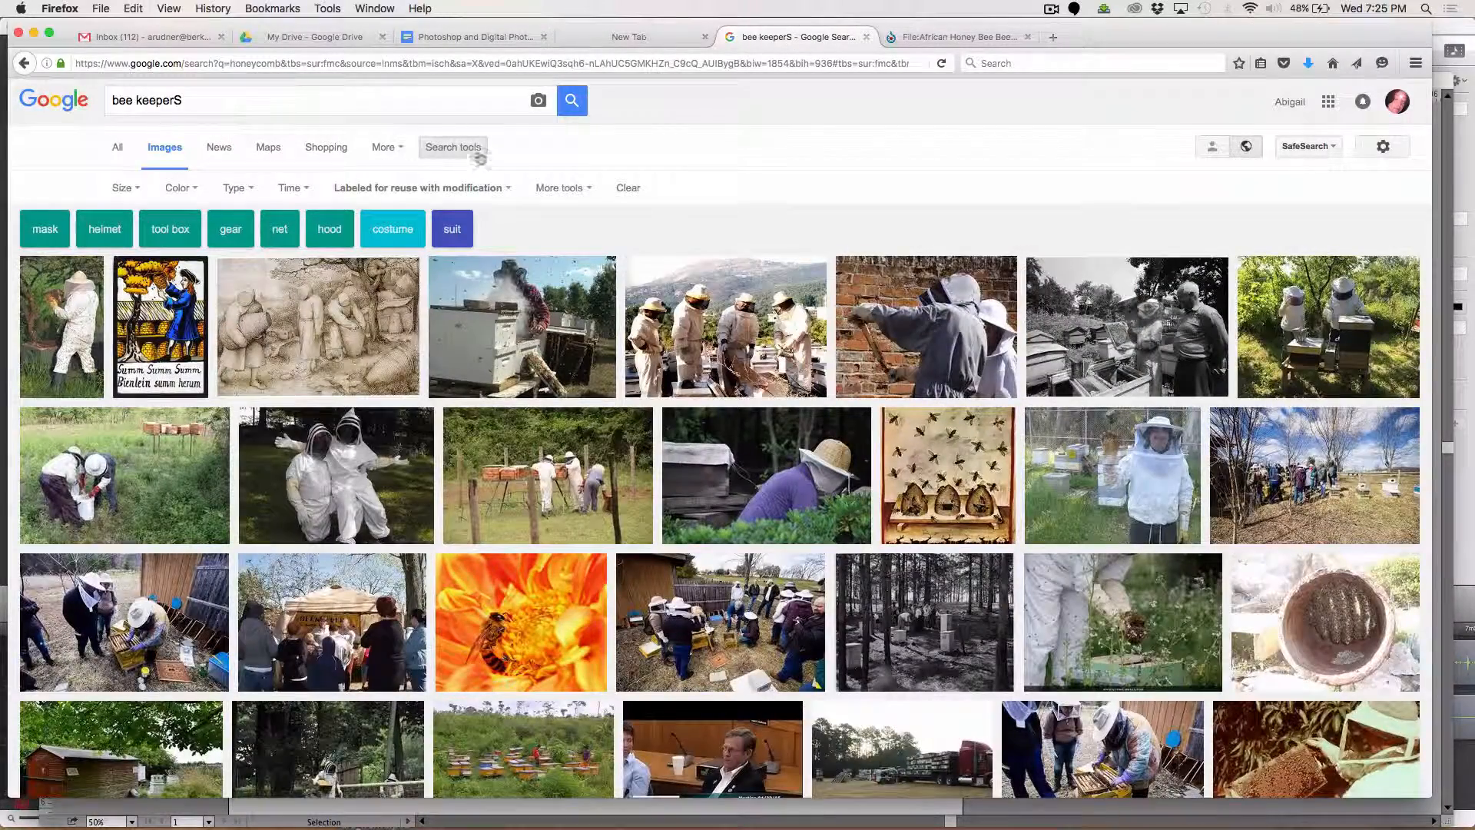
Examine the beekeeper image results for another banner photo, including the preview of the two beekeepers in white suits.
{"action": "scroll", "coordinate": [763, 406], "scroll_direction": "down", "scroll_amount": 5}
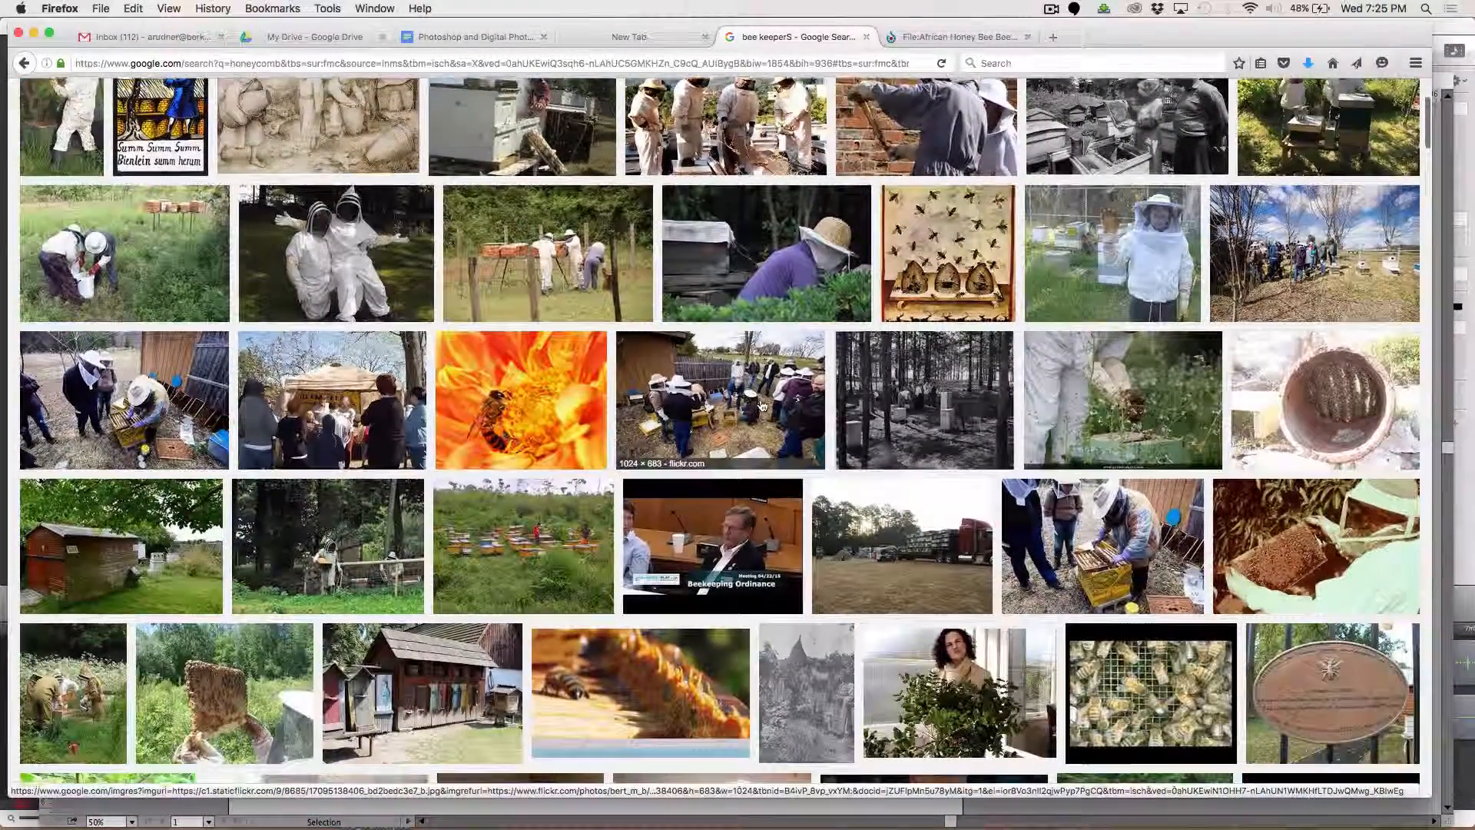
{"action": "scroll", "coordinate": [763, 406], "scroll_direction": "down", "scroll_amount": 2}
{"action": "scroll", "coordinate": [763, 406], "scroll_direction": "up", "scroll_amount": 4}
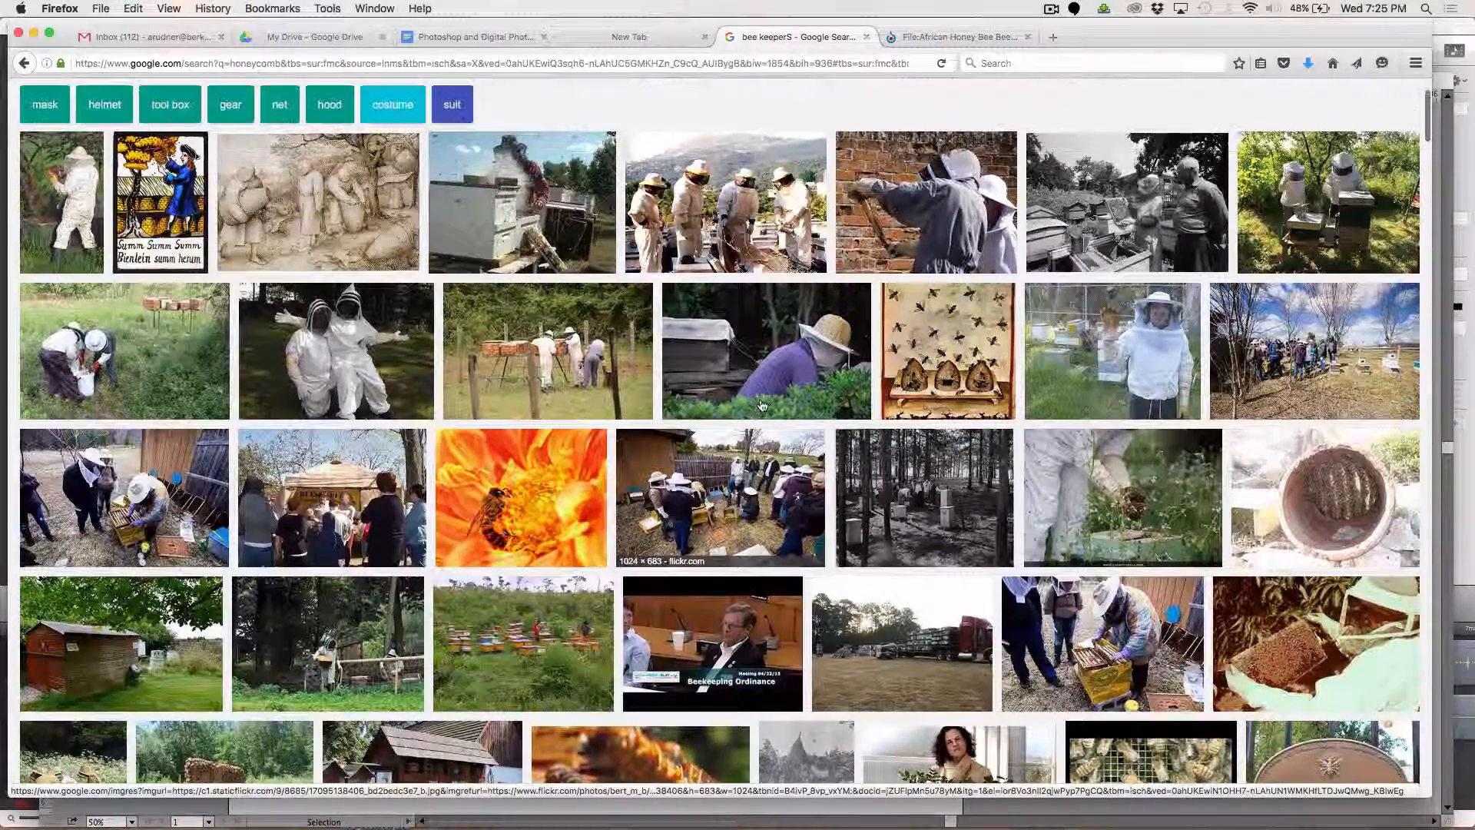
{"action": "scroll", "coordinate": [762, 406], "scroll_direction": "up", "scroll_amount": 1}
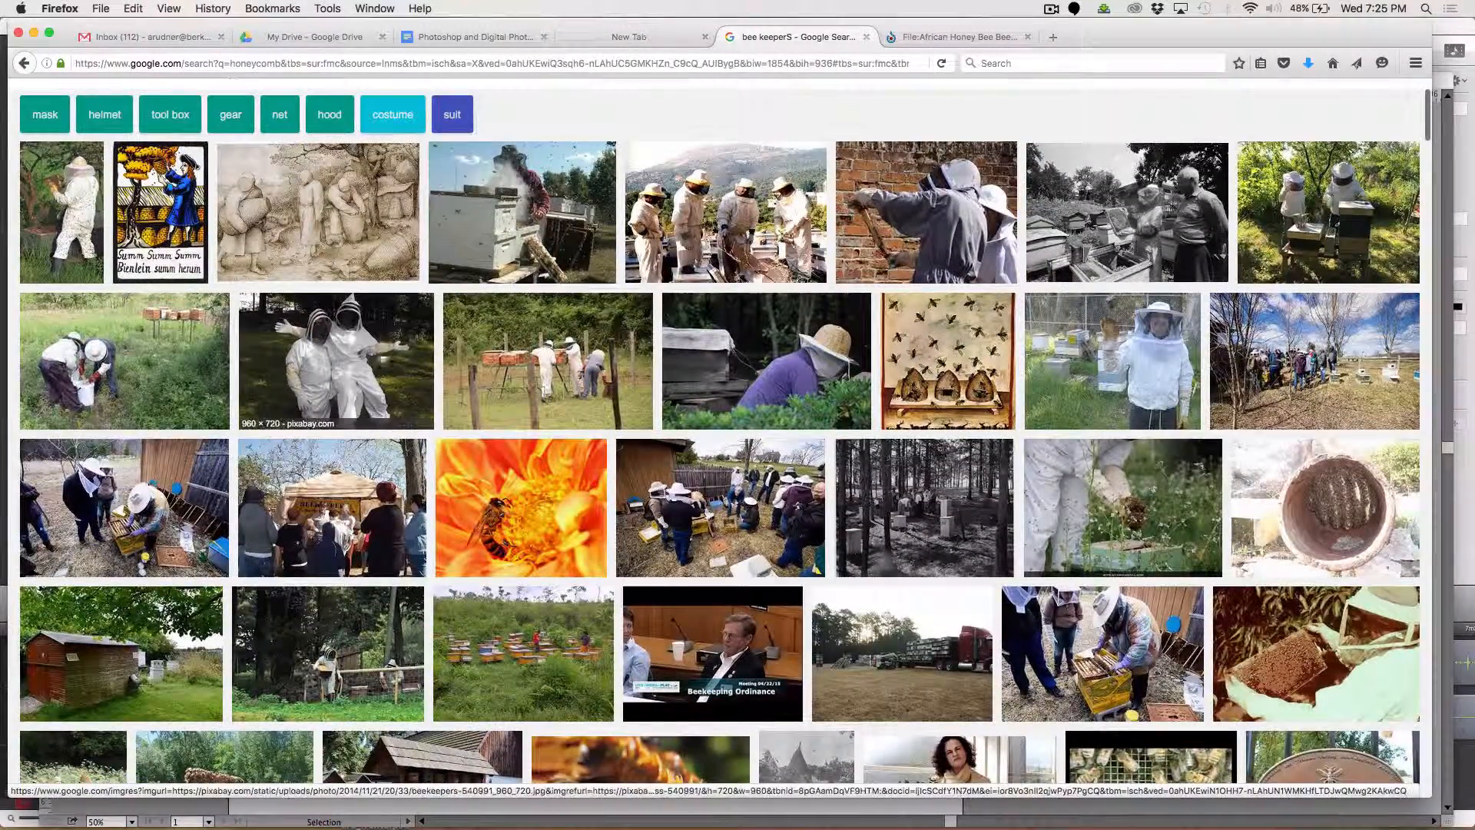
{"action": "left_click", "coordinate": [398, 338]}
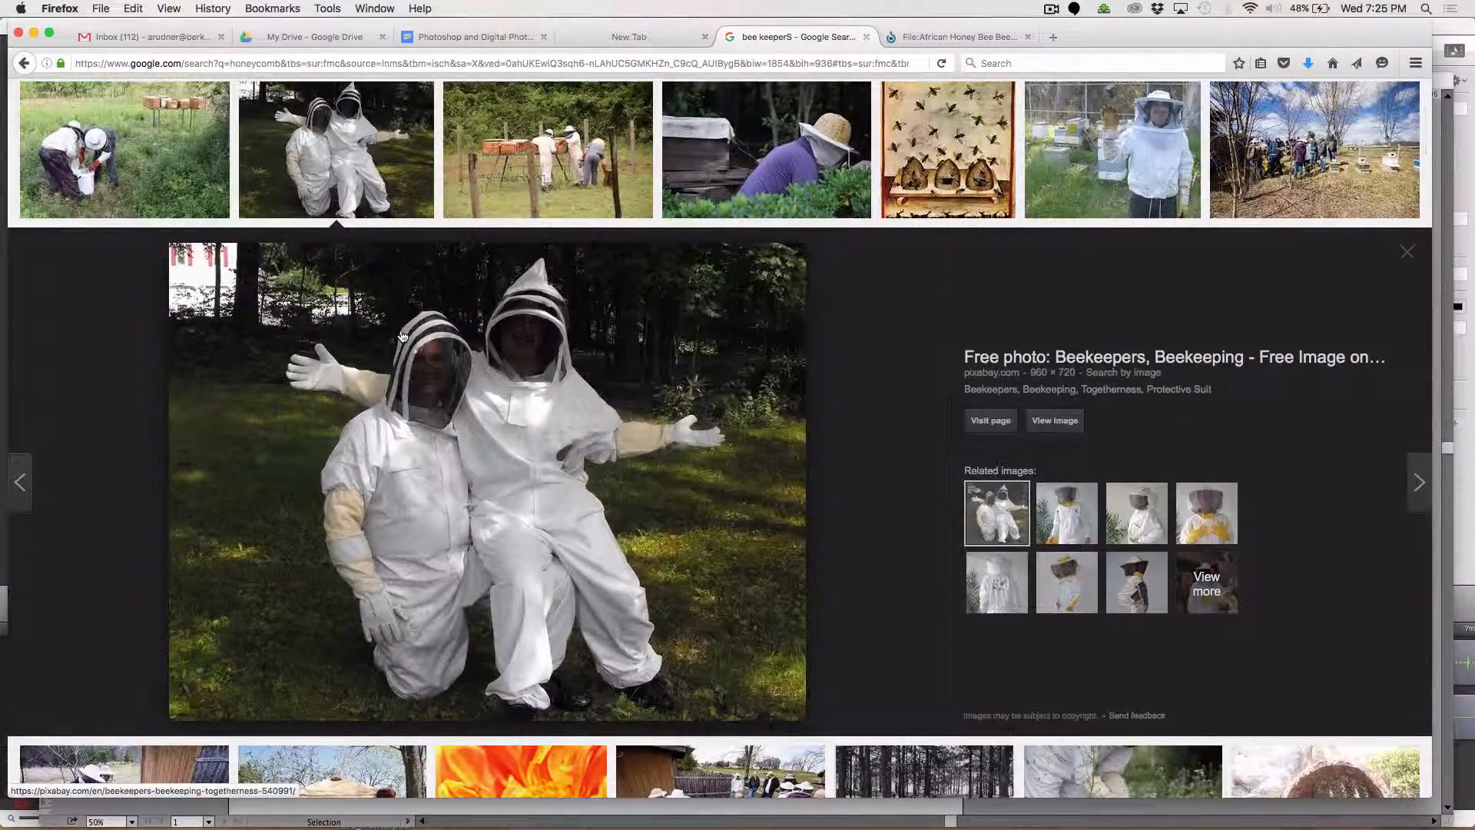
{"action": "scroll", "coordinate": [820, 381], "scroll_direction": "down", "scroll_amount": 8}
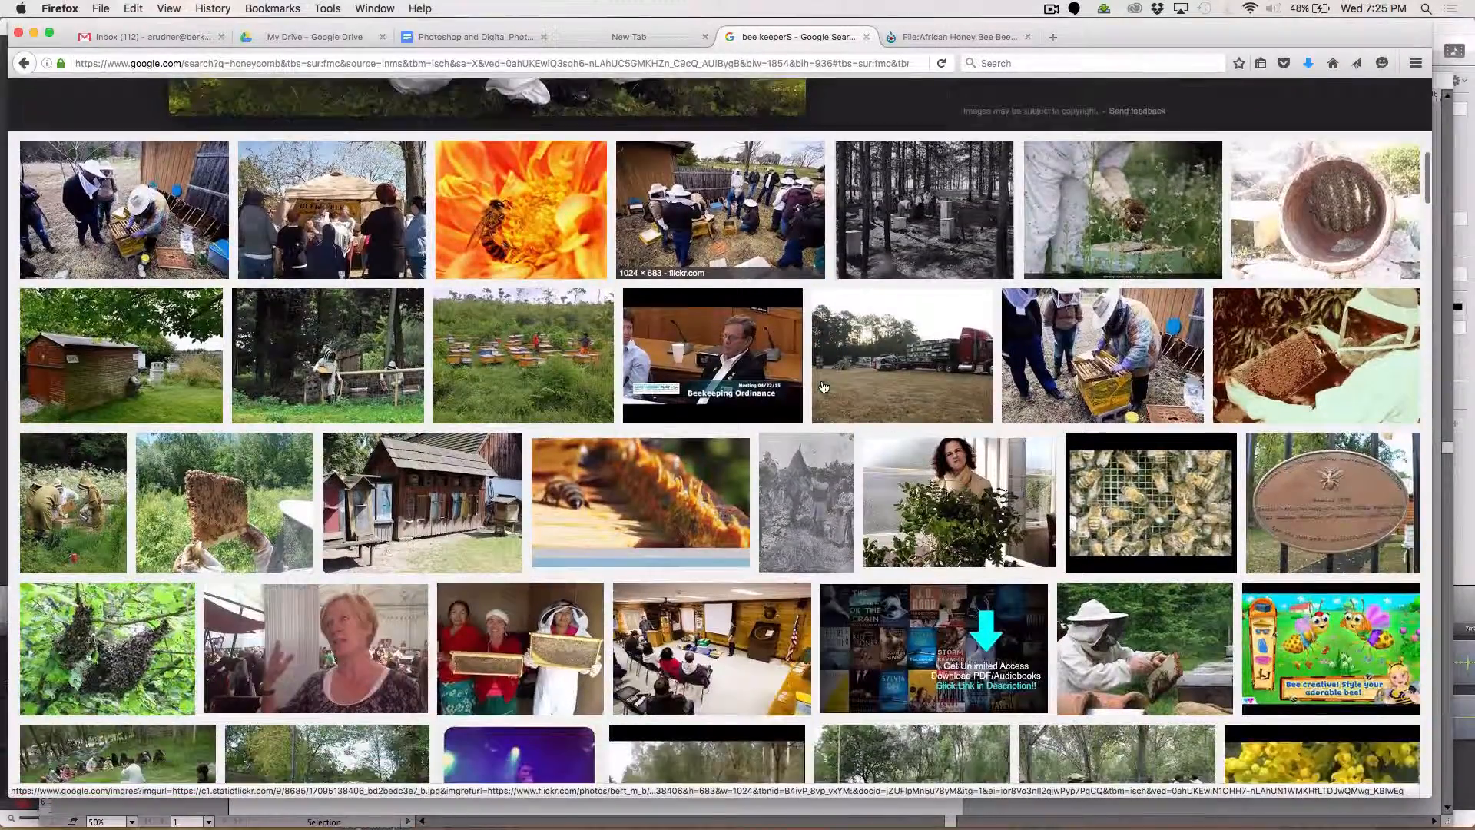
{"action": "scroll", "coordinate": [824, 386], "scroll_direction": "down", "scroll_amount": 4}
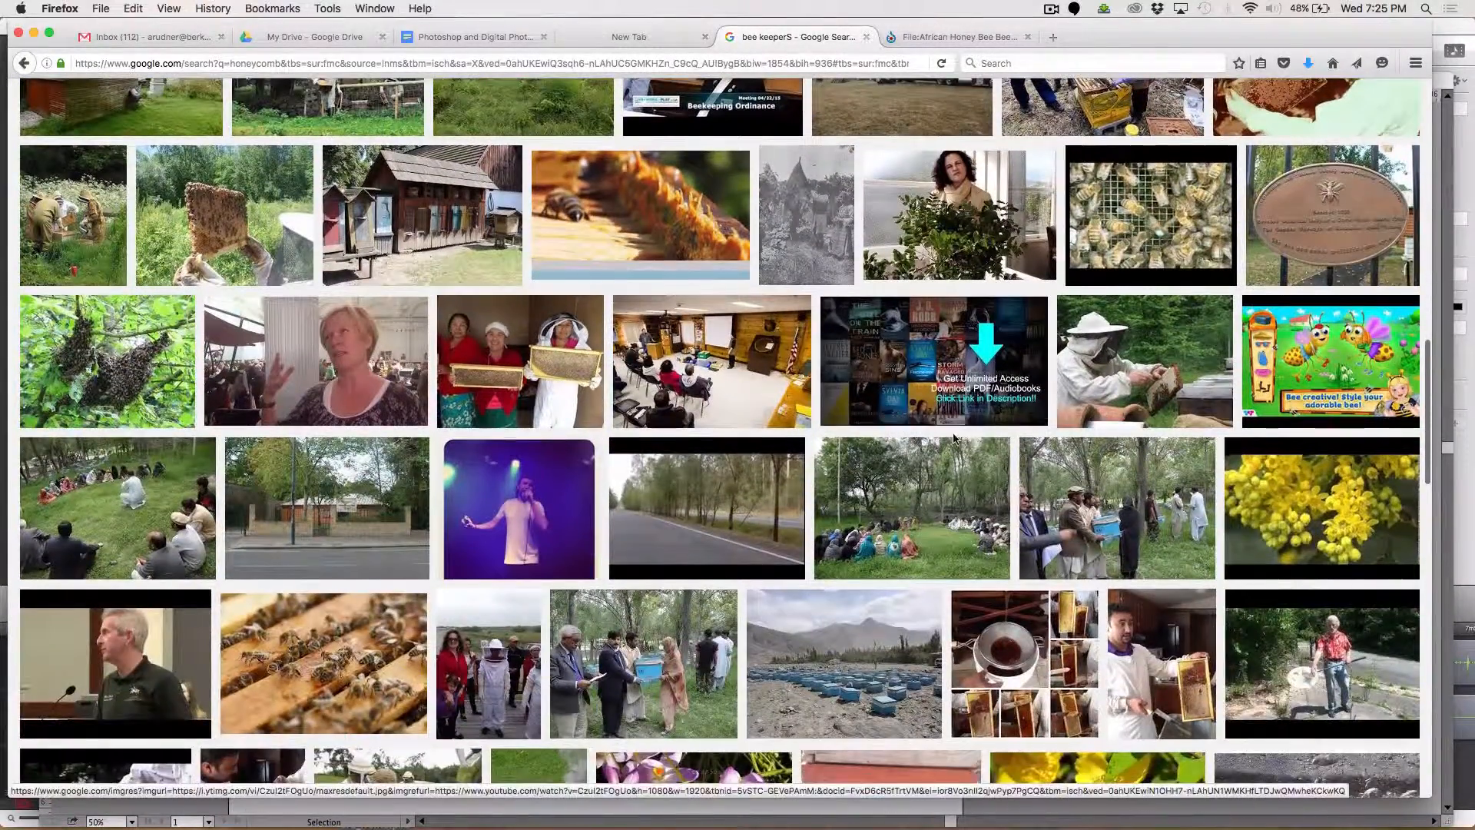
{"action": "scroll", "coordinate": [953, 438], "scroll_direction": "up", "scroll_amount": 5}
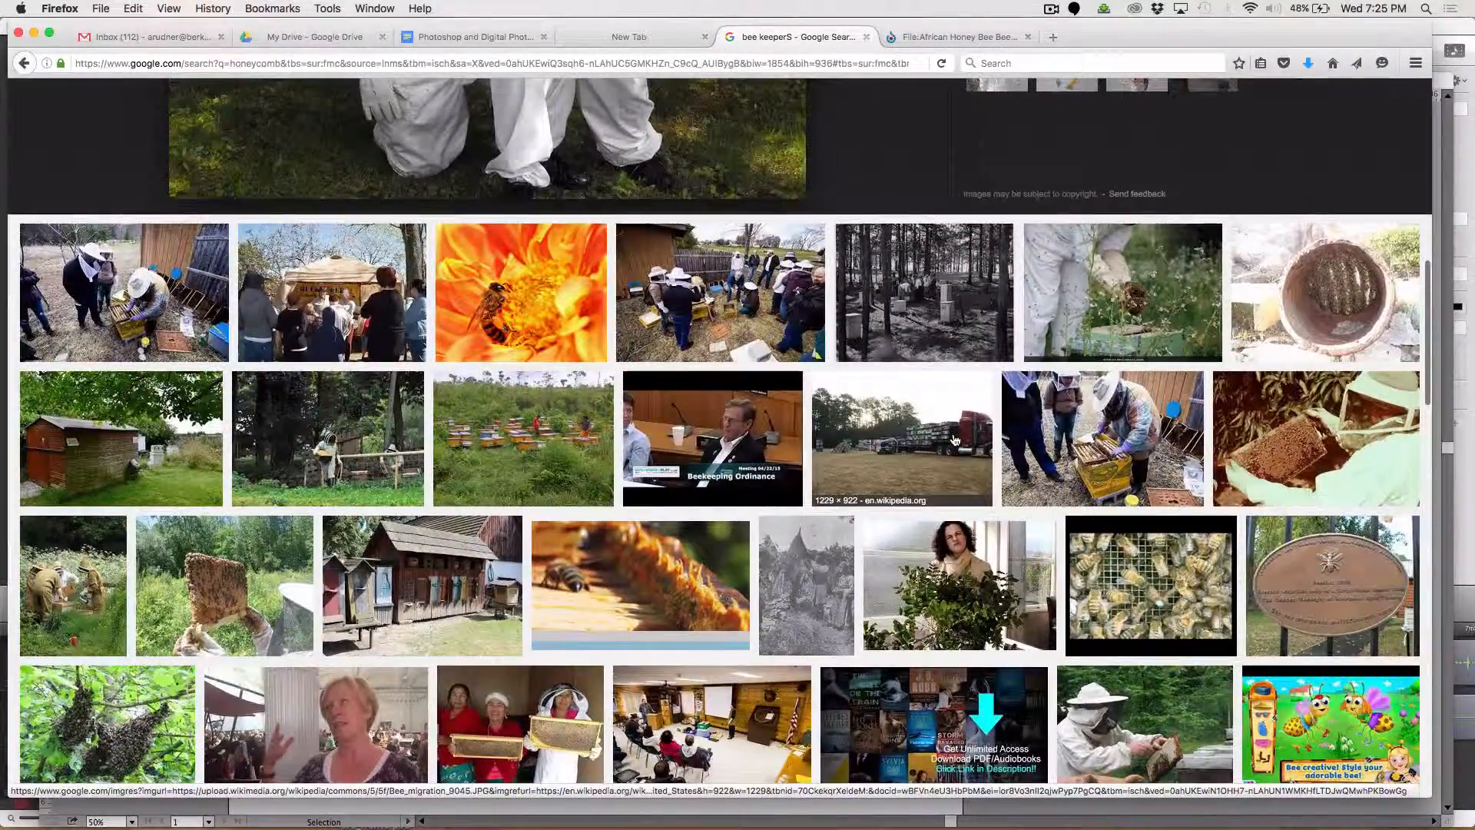
Copy the Africanized bee image of a bee on an orange flower and paste it into the Illustrator layout.
{"action": "left_click", "coordinate": [523, 307]}
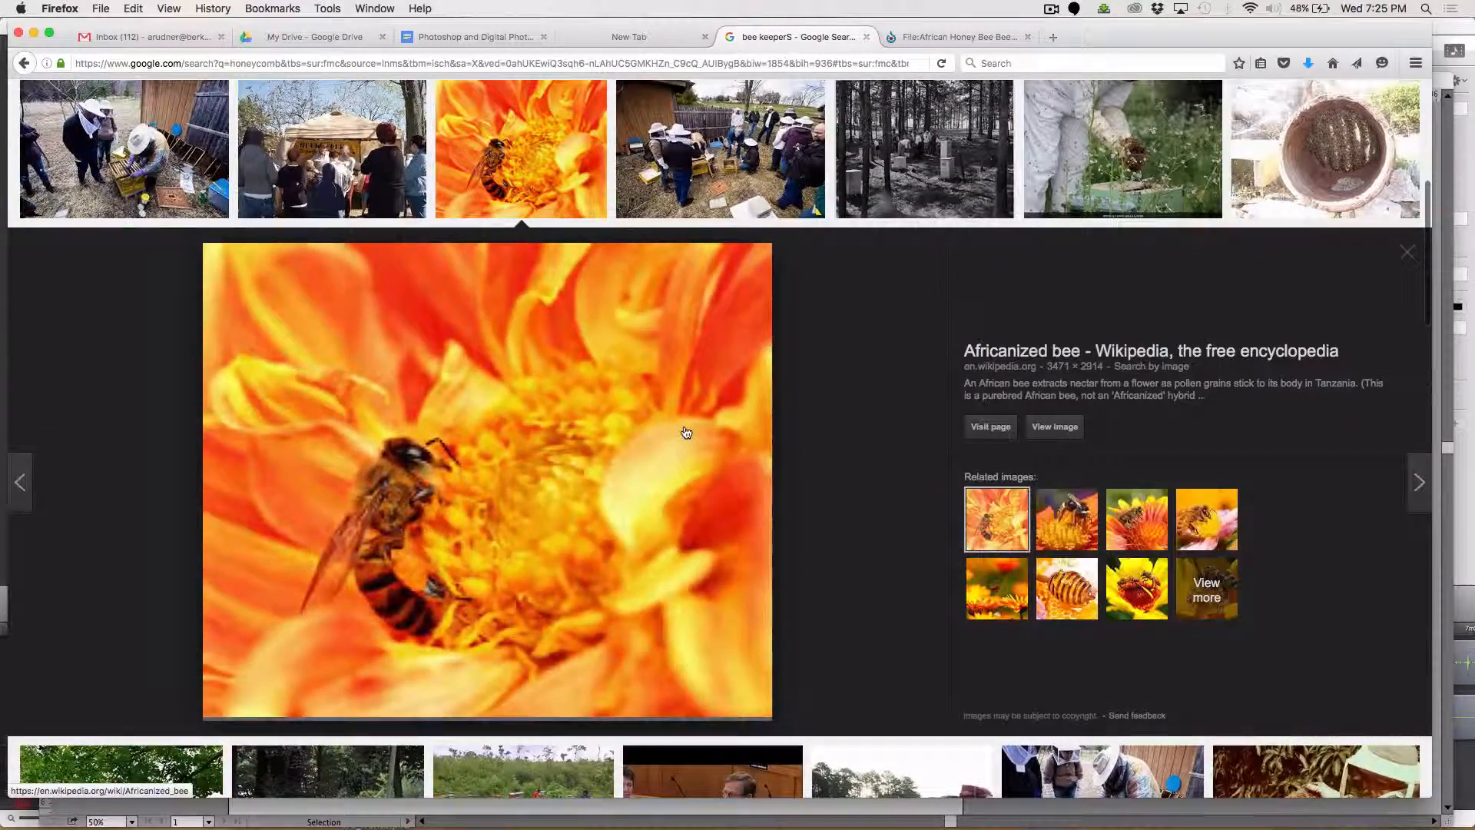
{"action": "right_click", "coordinate": [654, 430]}
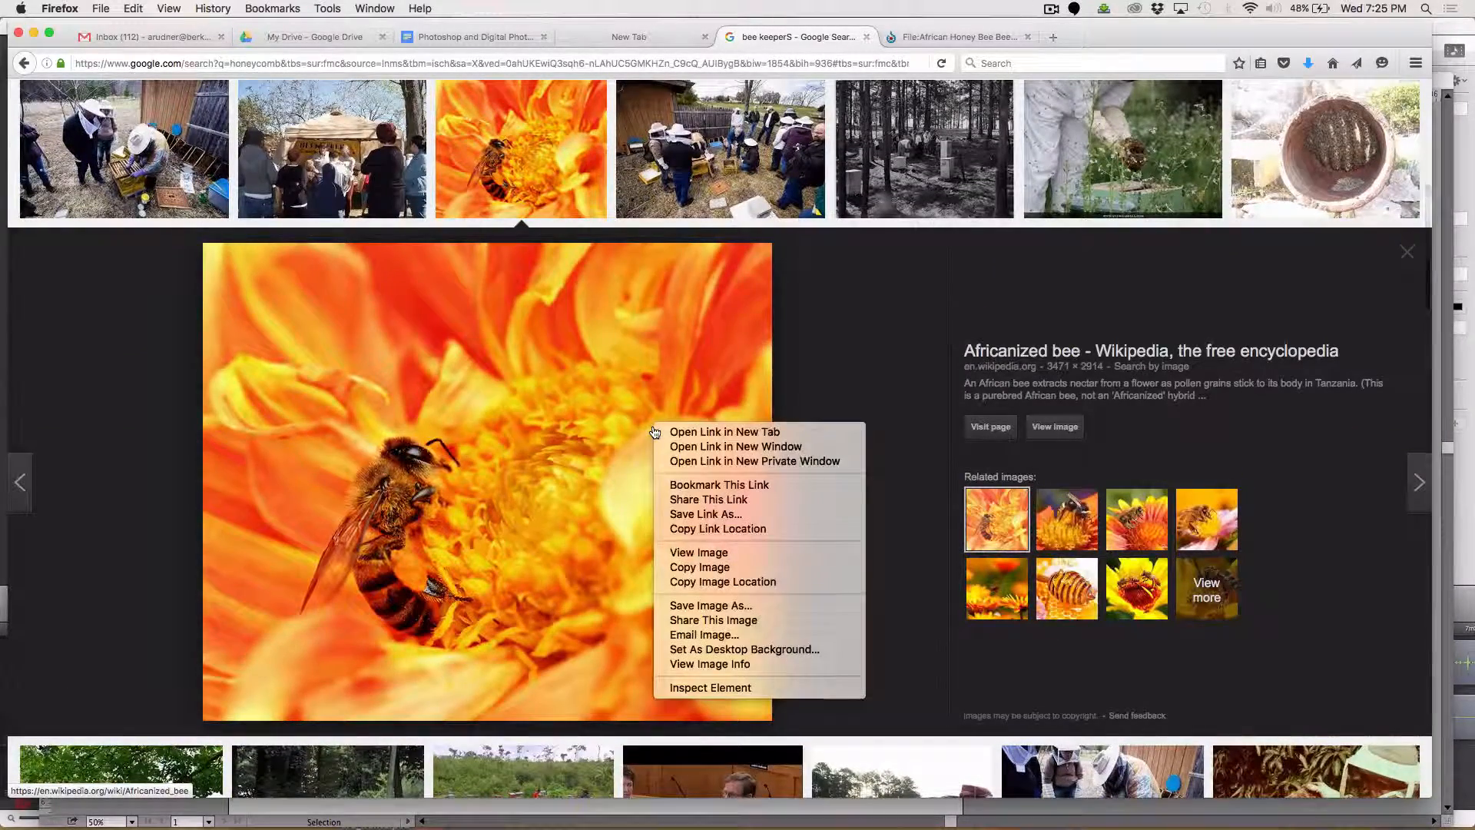
{"action": "left_click", "coordinate": [710, 569]}
{"action": "key", "text": "super+Tab"}
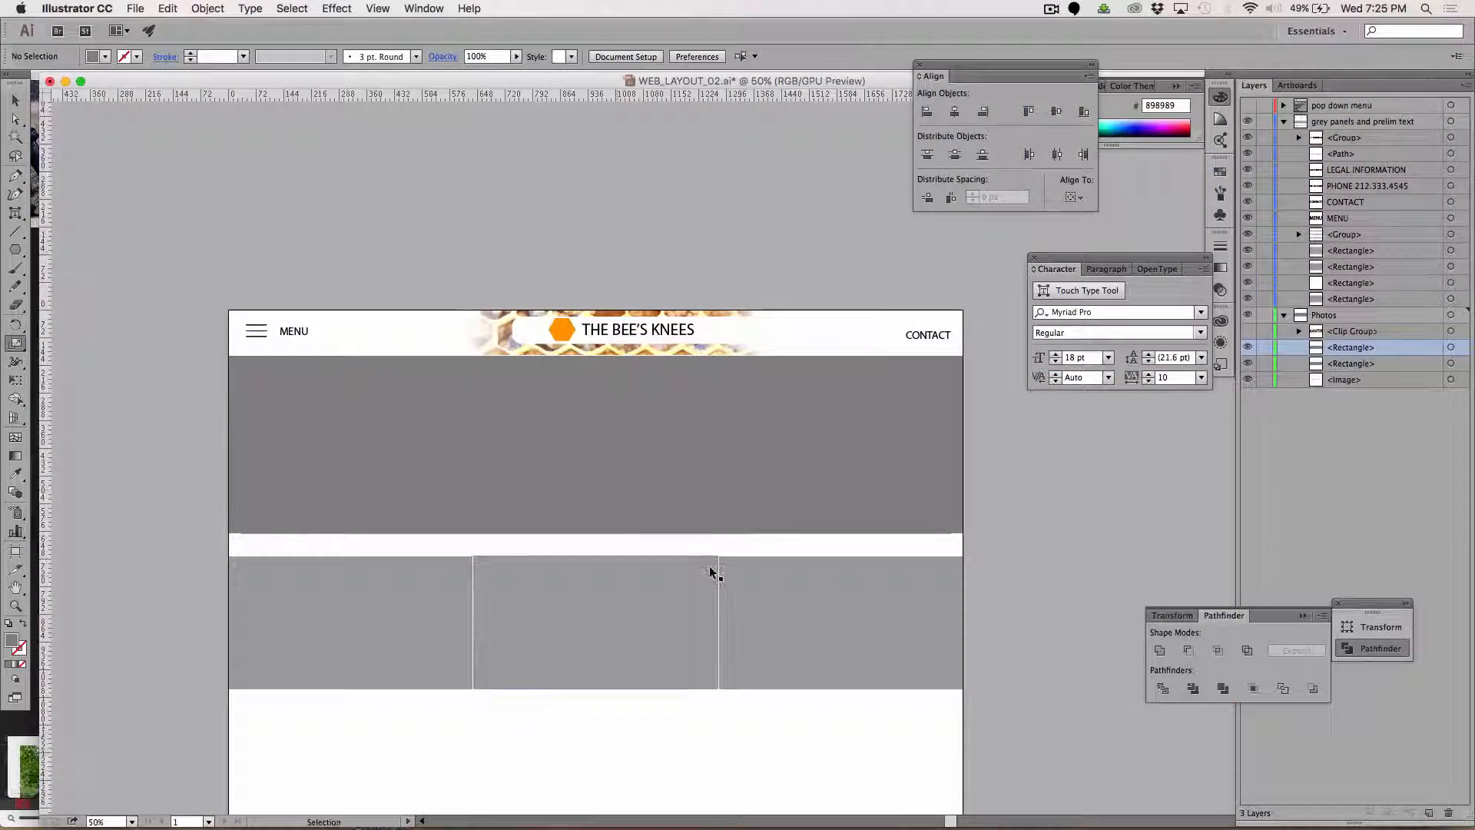
{"action": "key", "text": "super+v"}
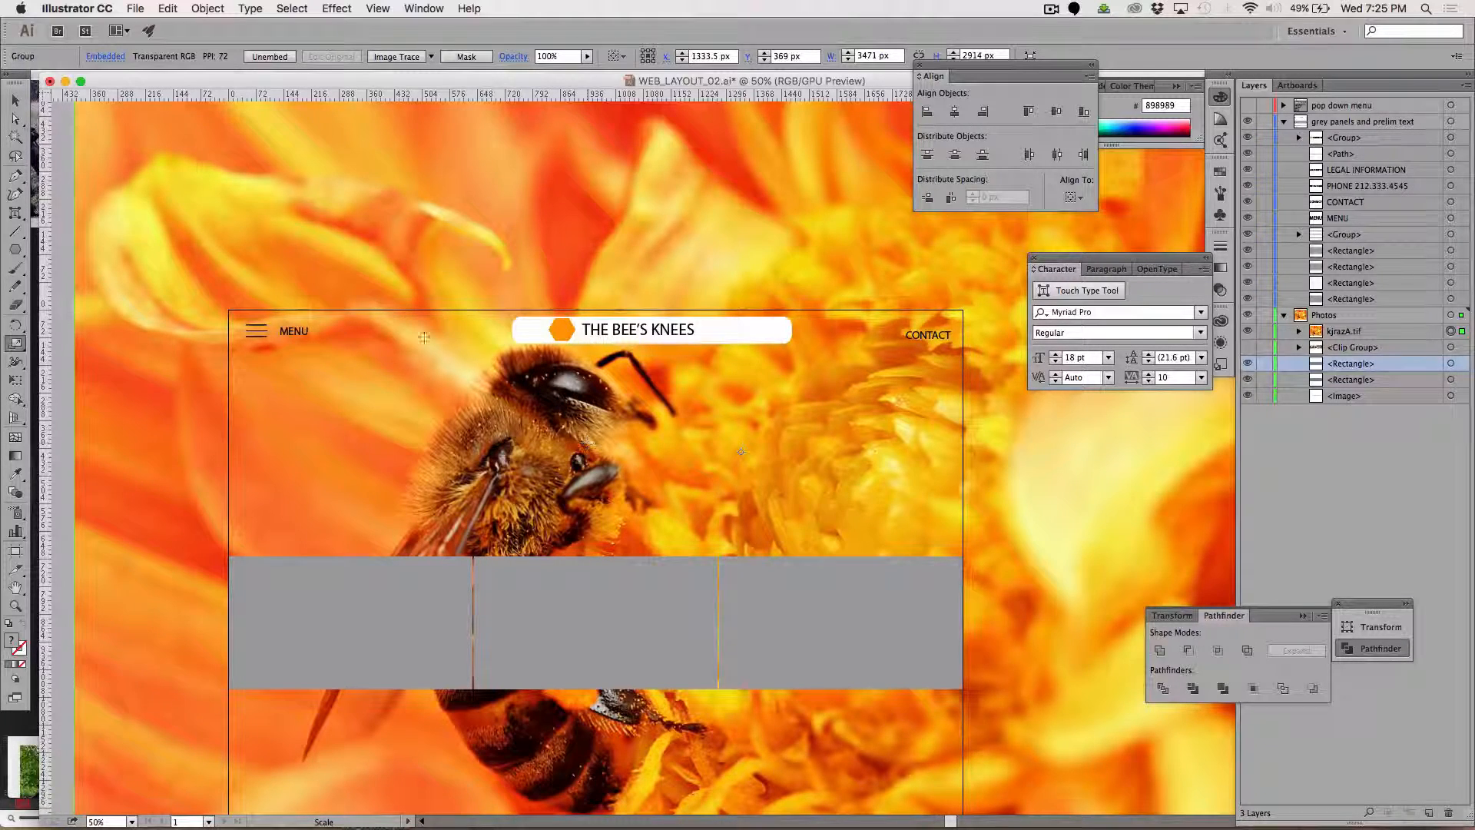
Scale the bee photo down to about 2061 × 1730 px and move it over the banner so it spans the full width.
{"action": "left_click_drag", "start_coordinate": [262, 214], "coordinate": [388, 270]}
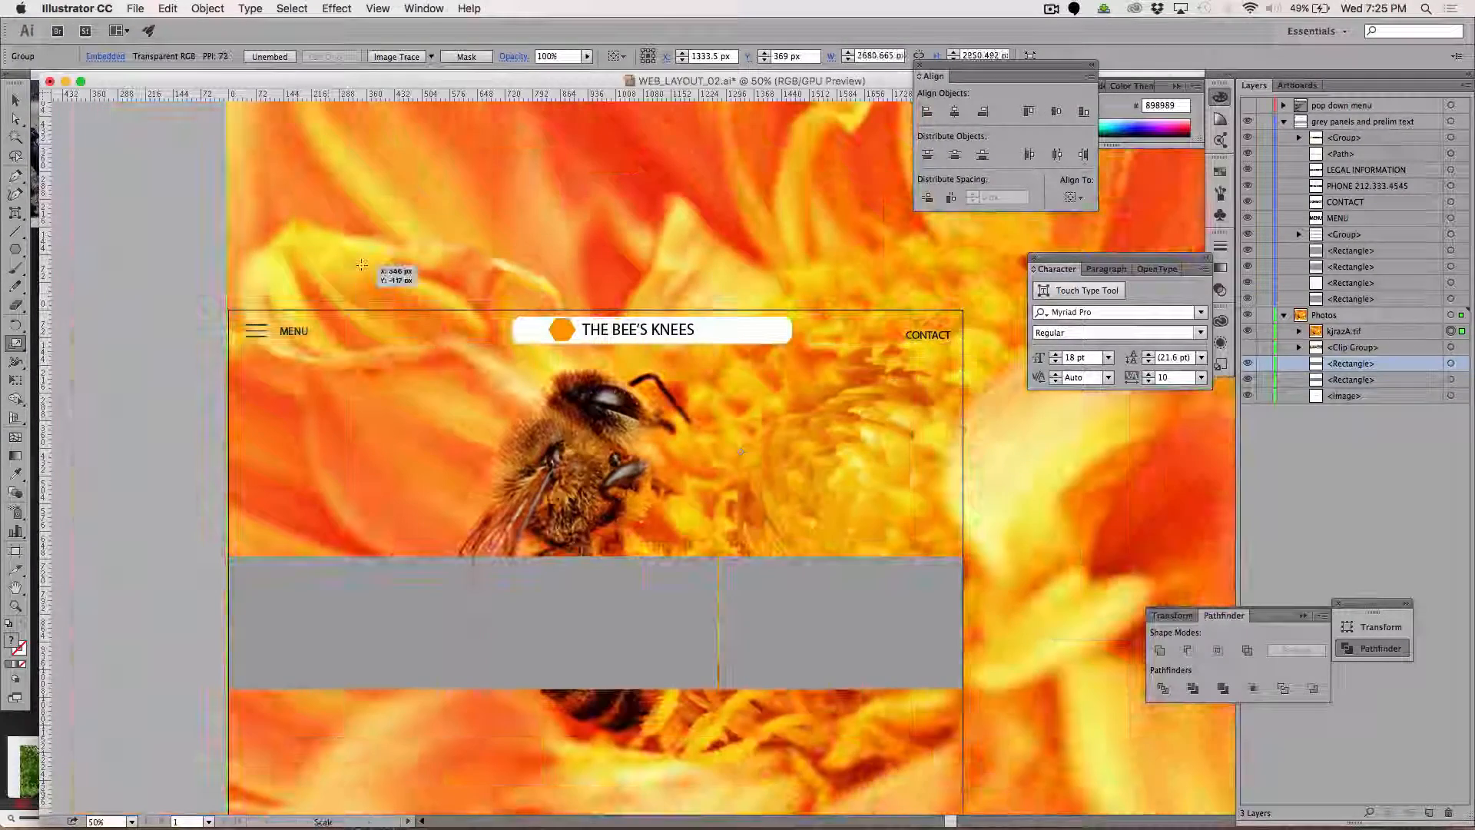
{"action": "left_click_drag", "start_coordinate": [403, 216], "coordinate": [453, 295]}
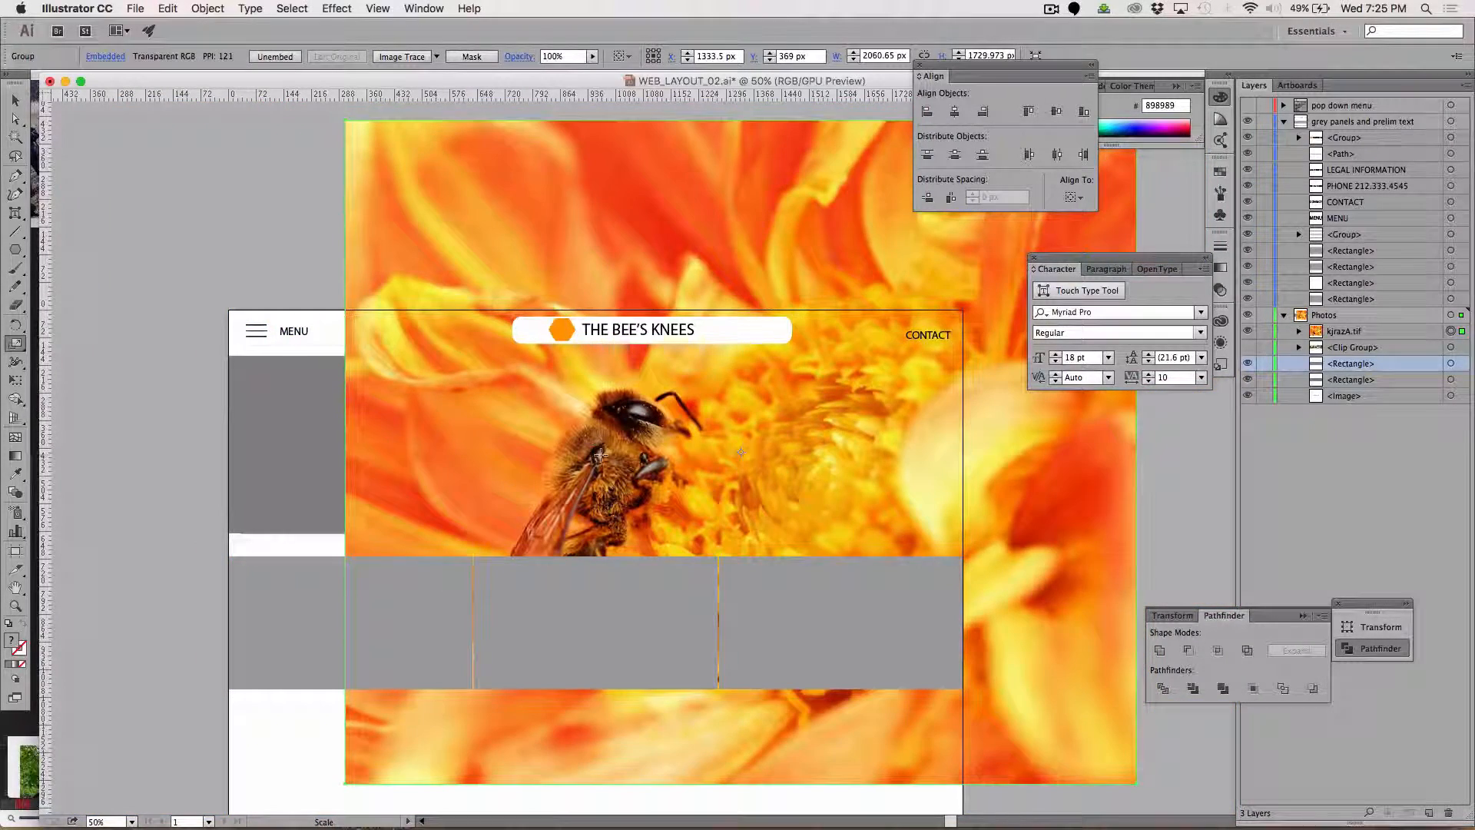
{"action": "key", "text": "v"}
{"action": "left_click_drag", "start_coordinate": [601, 459], "coordinate": [442, 451]}
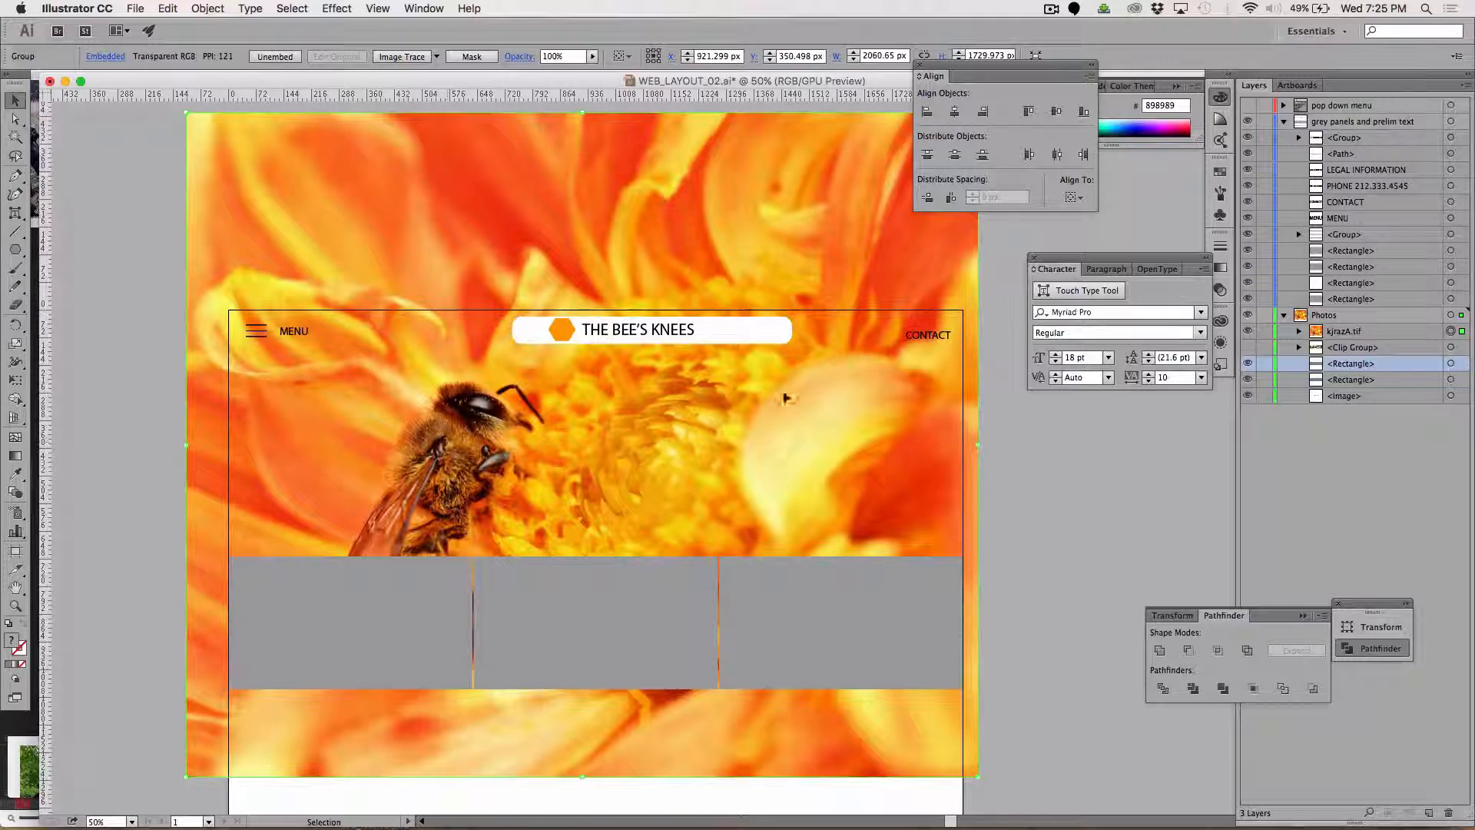
Move the bee photo directly beneath the upper visible banner rectangle in the Photos layer and make a clipping mask from the two.
{"action": "left_click", "coordinate": [1344, 333]}
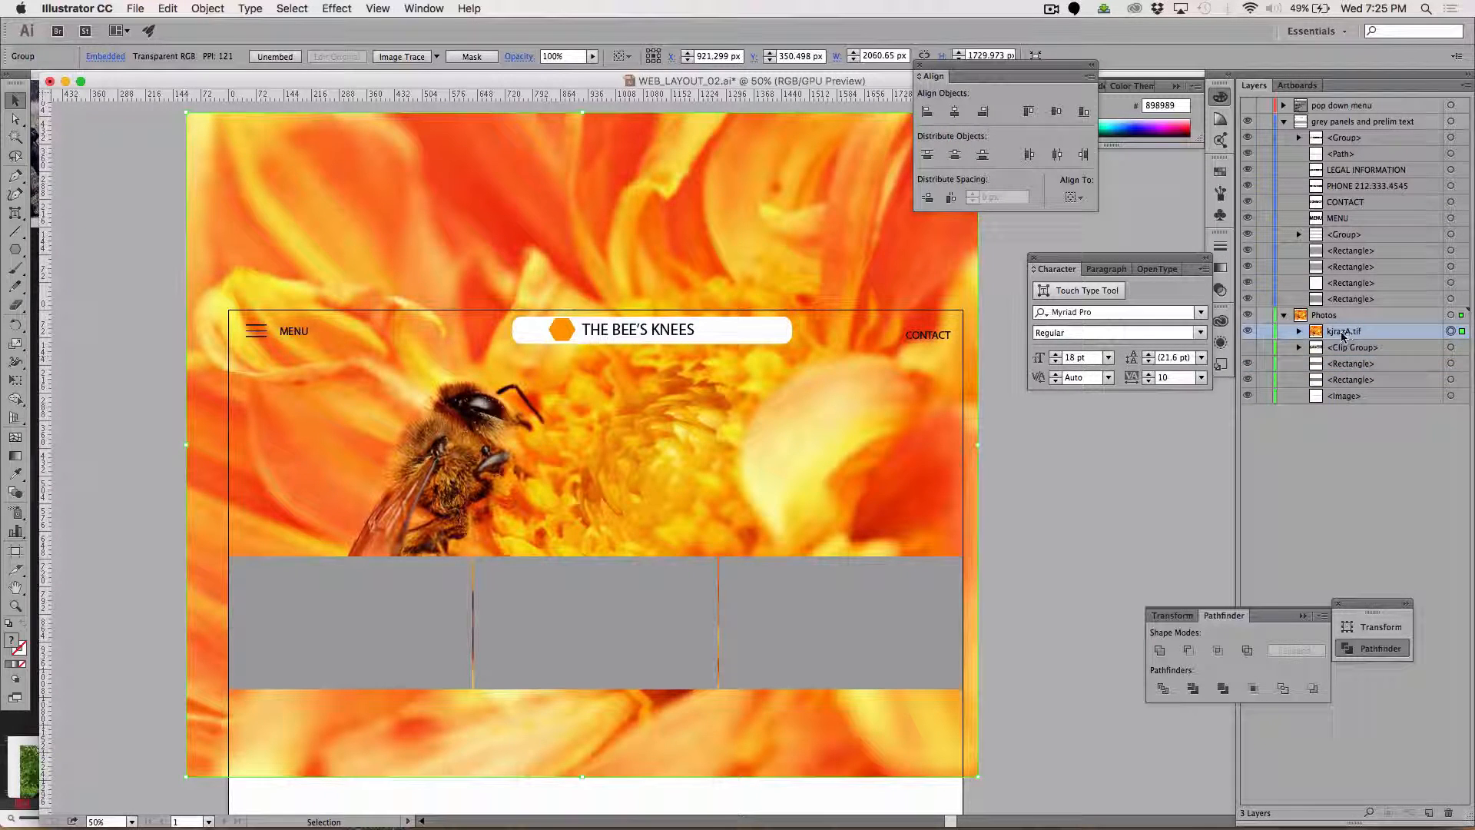
{"action": "left_click_drag", "start_coordinate": [1344, 339], "coordinate": [1344, 372]}
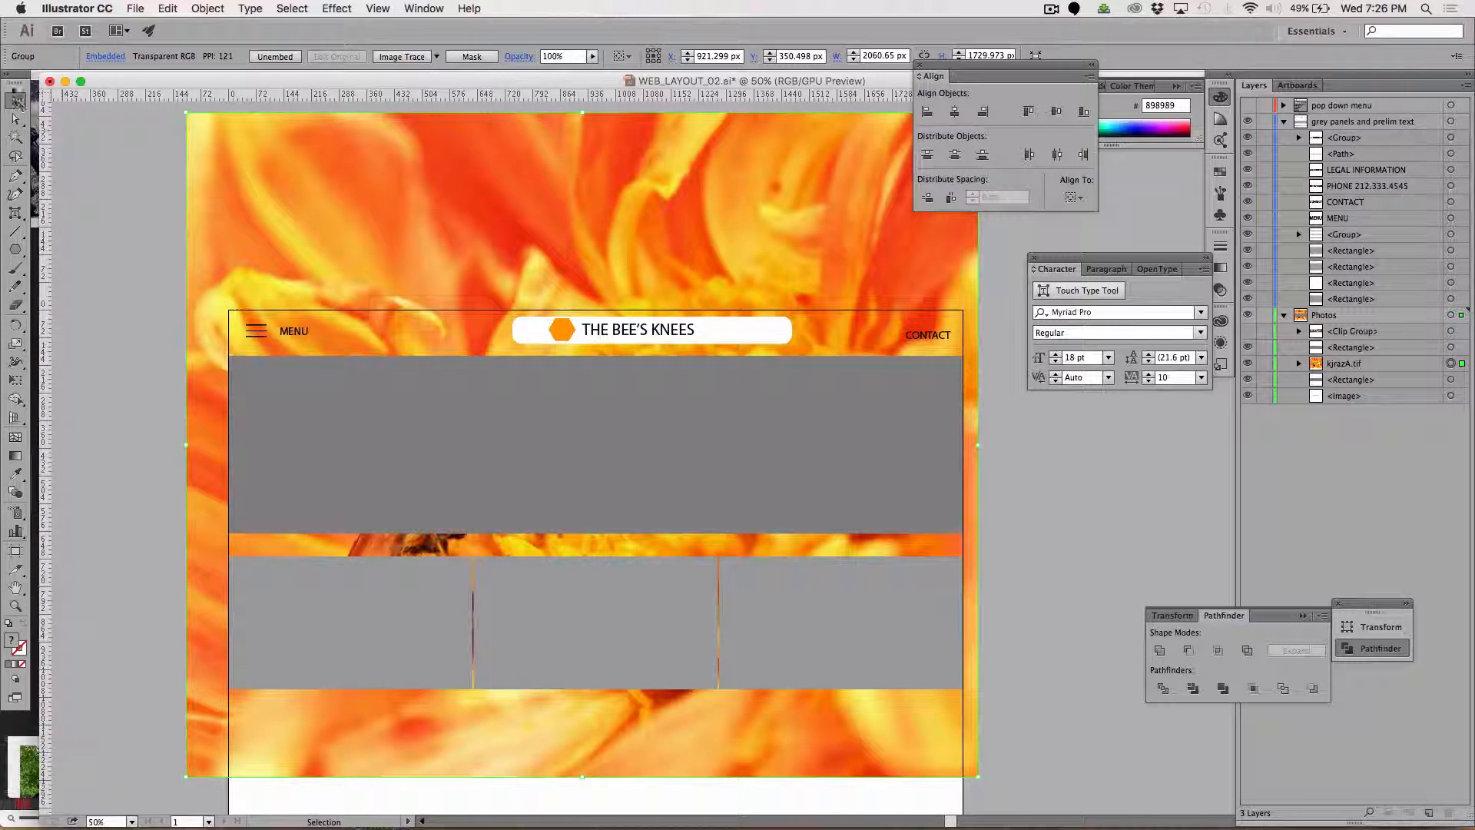
{"action": "left_click", "coordinate": [350, 453], "text": "shift"}
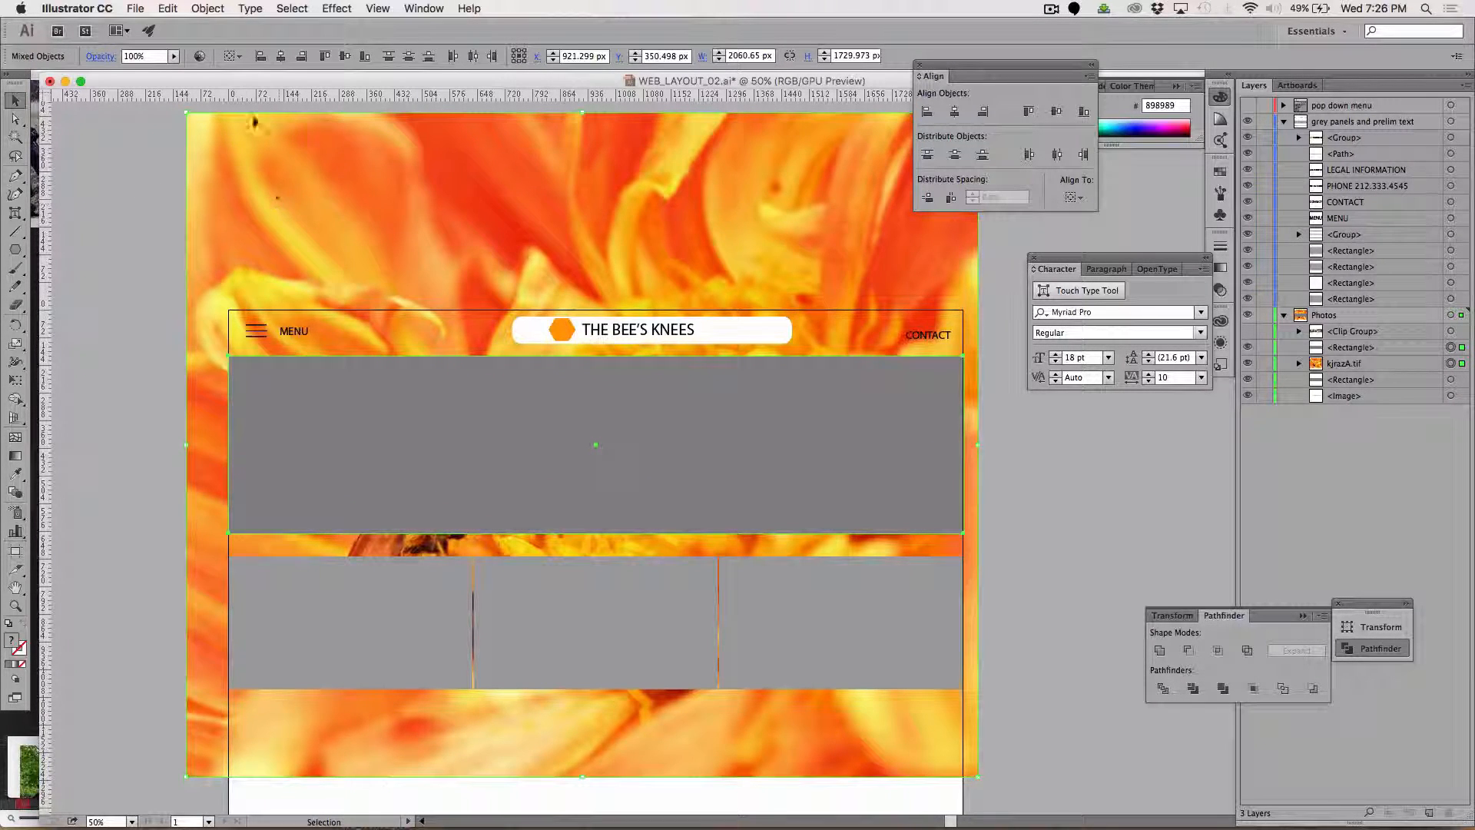
{"action": "left_click", "coordinate": [207, 8]}
{"action": "mouse_move", "coordinate": [266, 459]}
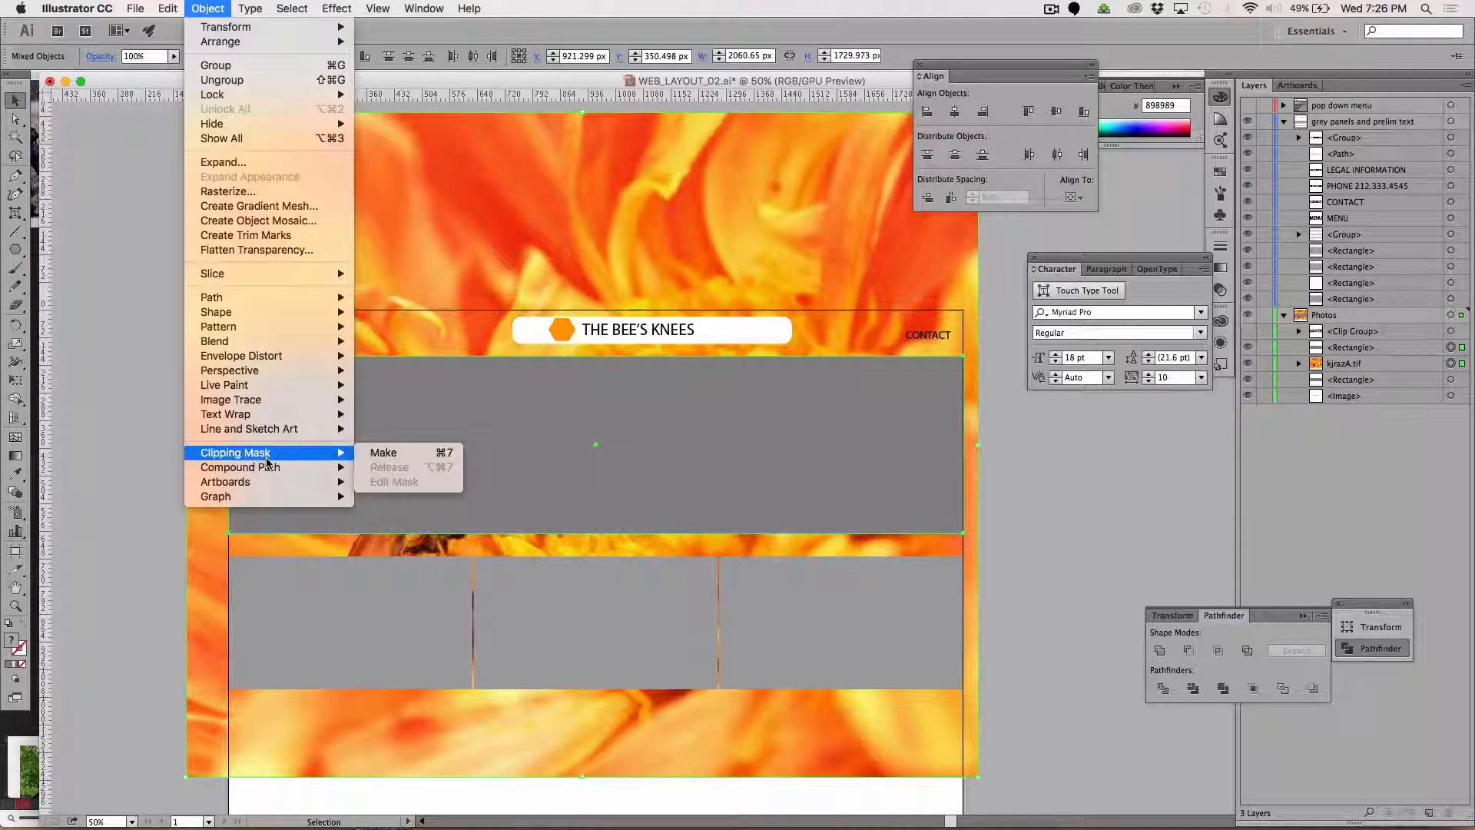
{"action": "left_click", "coordinate": [388, 452]}
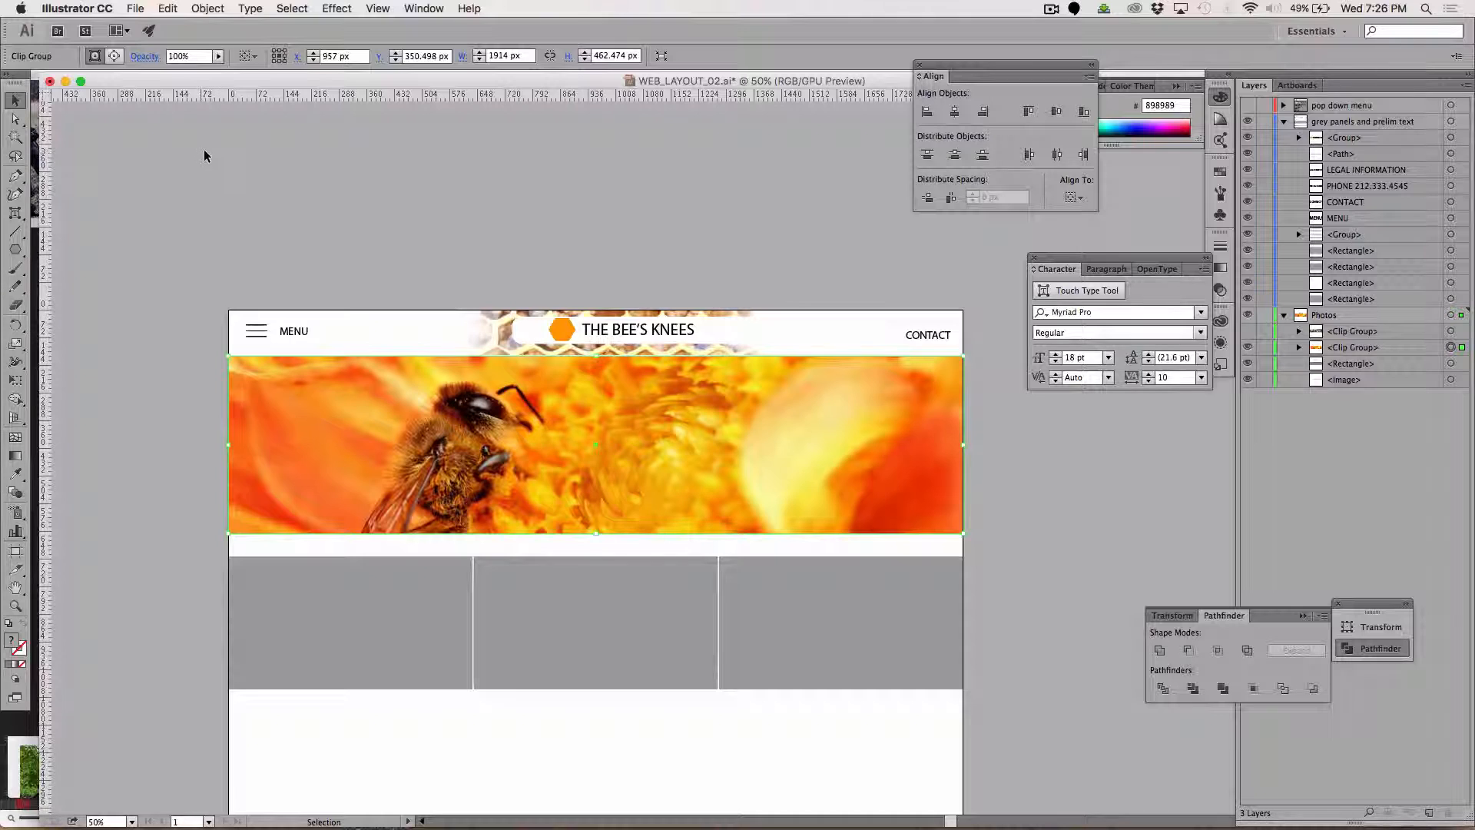
{"action": "left_click", "coordinate": [256, 183]}
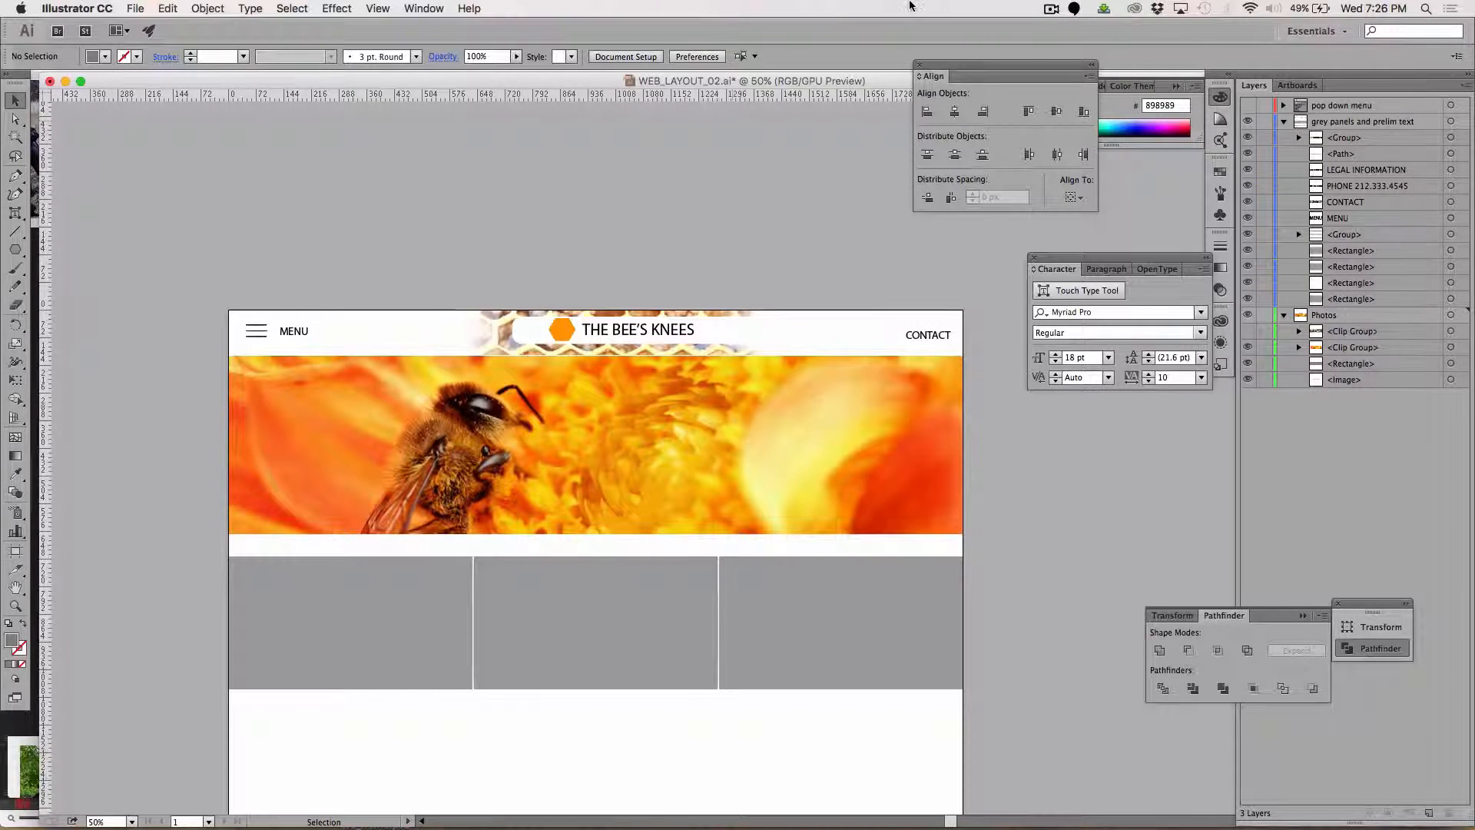
{"action": "left_click", "coordinate": [1051, 9]}
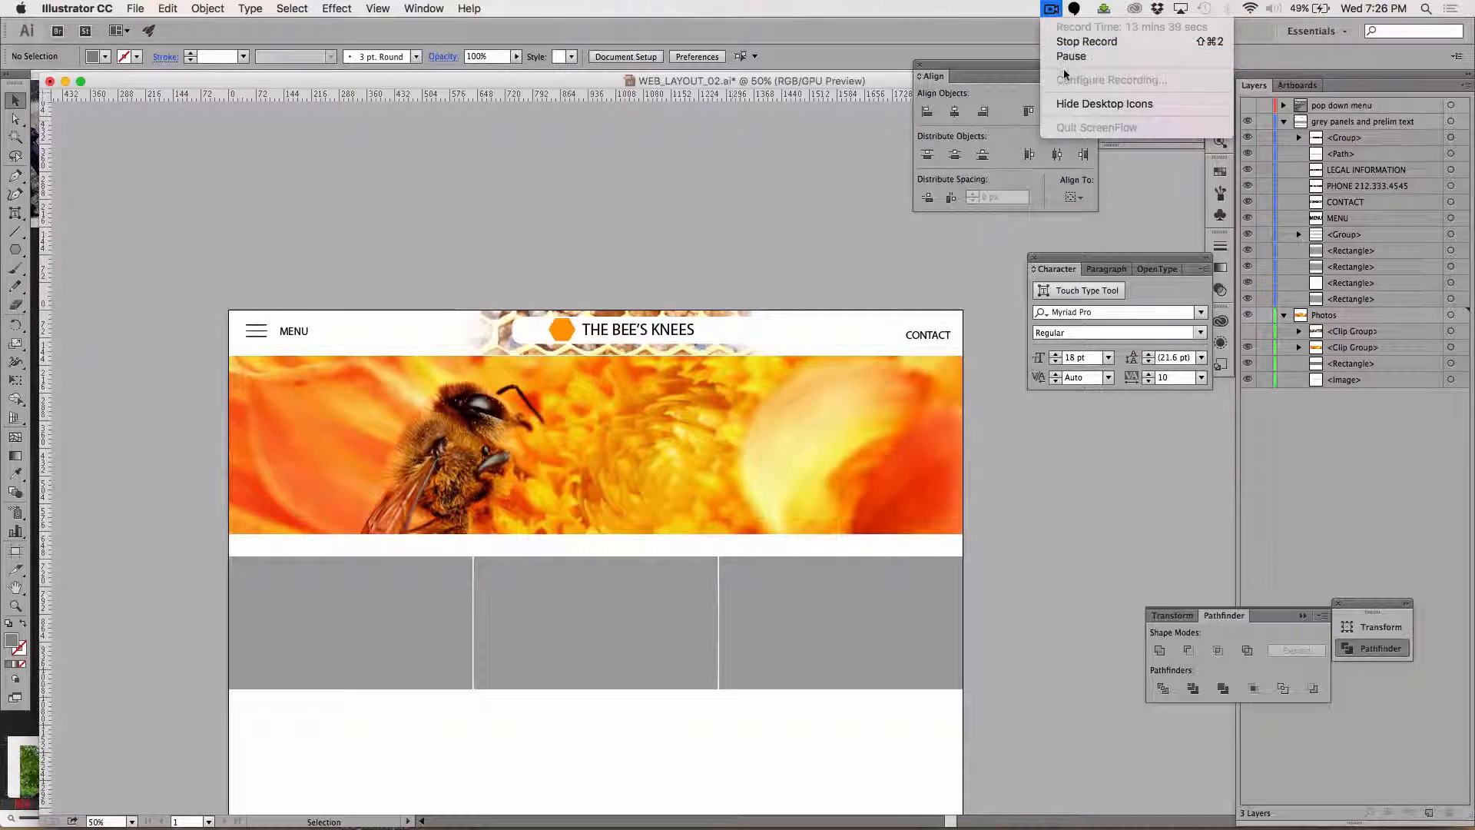